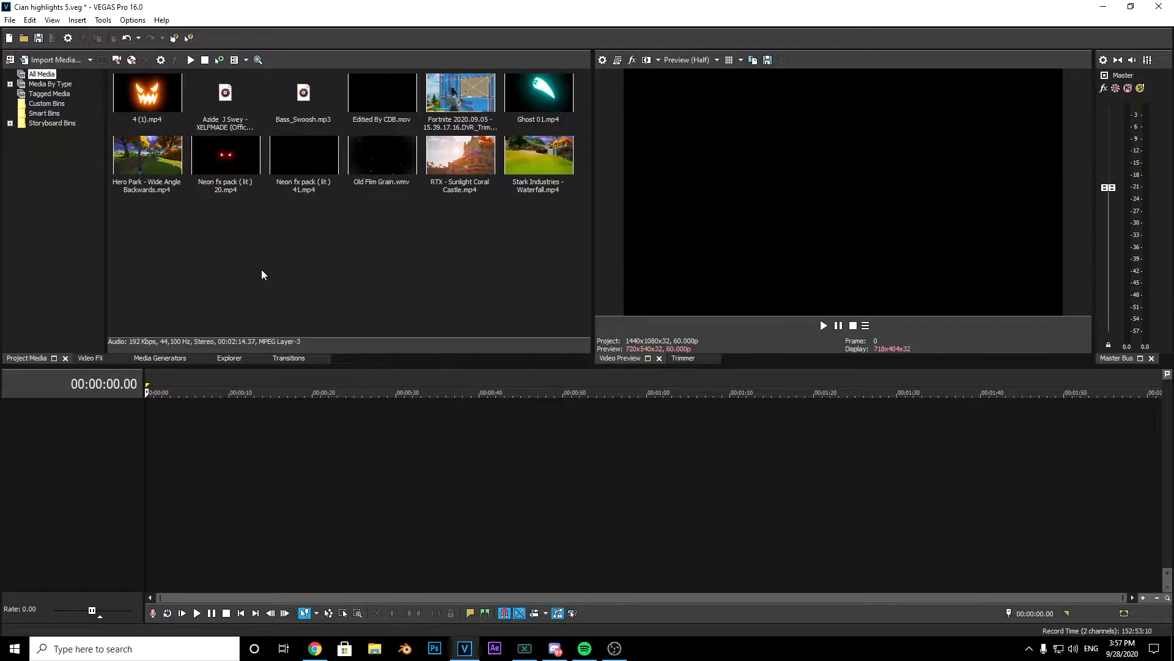
Browse the installed video effects down to the Sapphire plug-ins and return to the project media
left_click(87, 358)
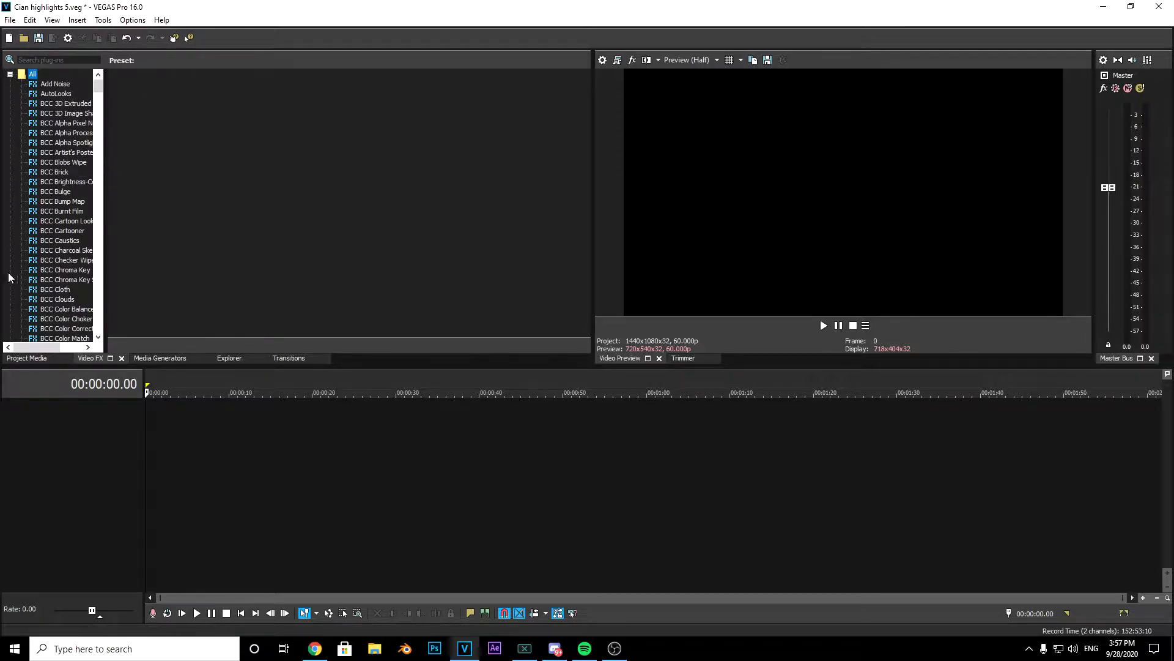
left_click(63, 162)
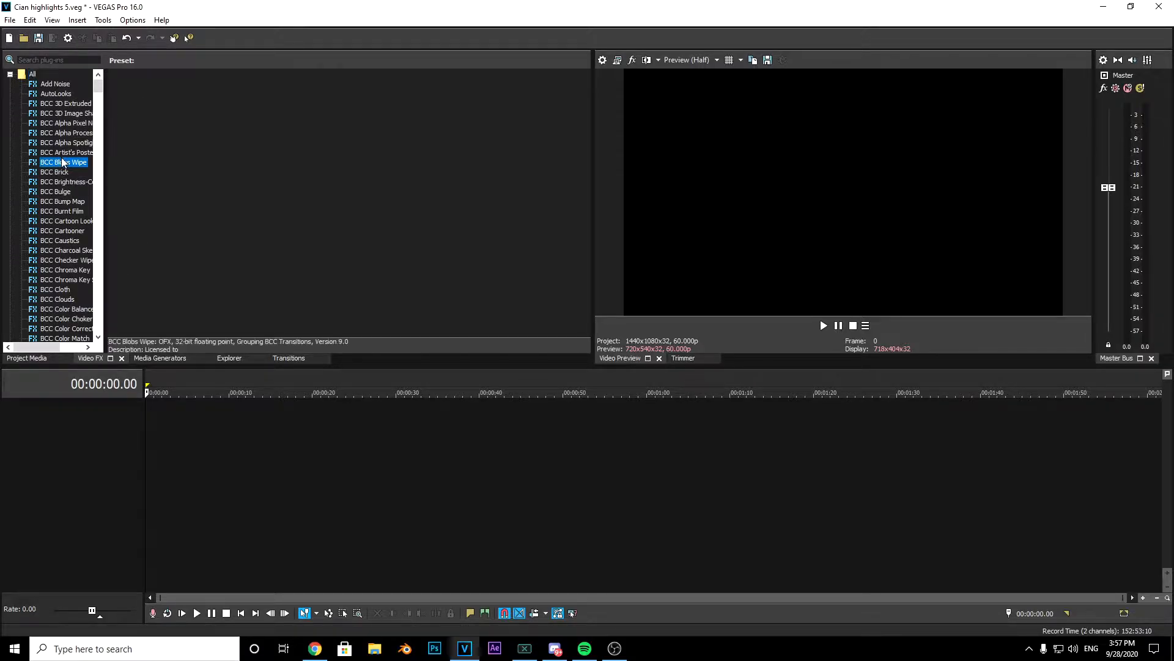
left_click(98, 104)
left_click_drag(98, 104, 106, 213)
left_click(64, 241)
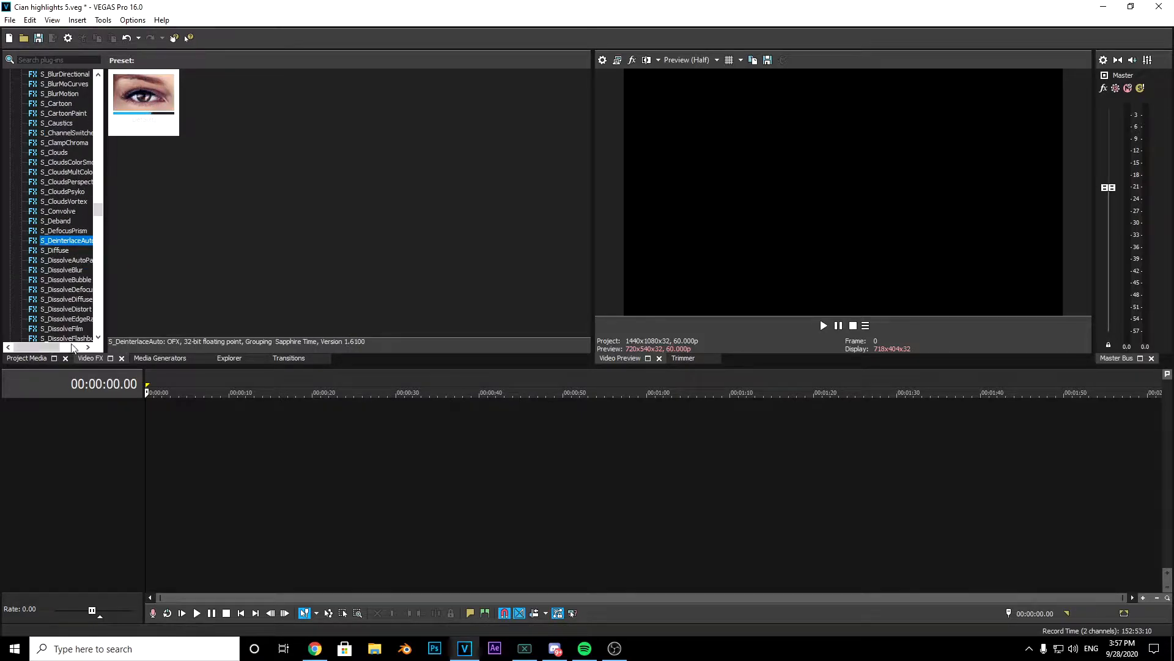
left_click(29, 357)
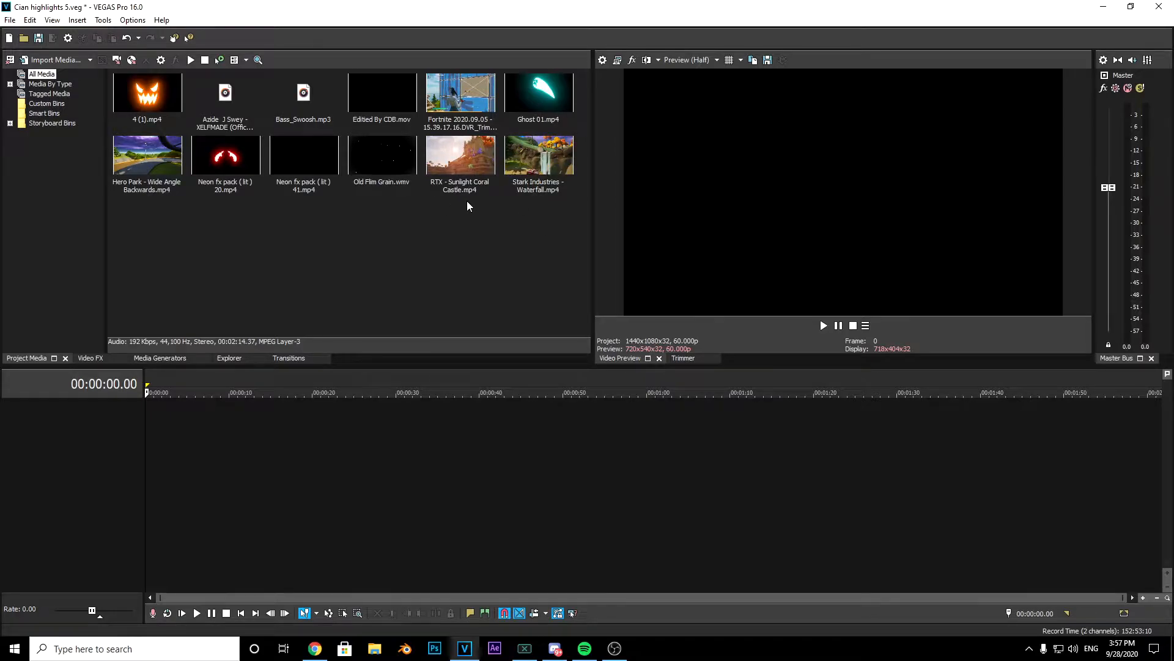
key("alt+Tab")
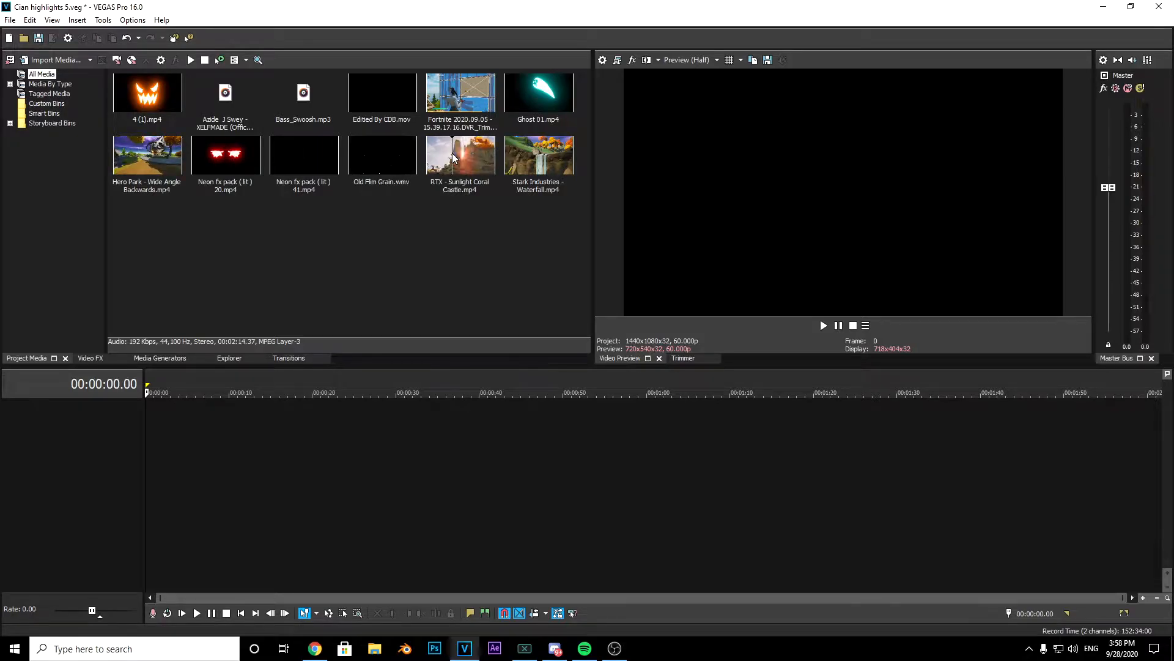
Place RTX - Sunlight Coral Castle.mp4 at the timeline start, keeping the project's video settings, and add the XELFMADE song on a track below
left_click_drag(454, 158, 331, 454)
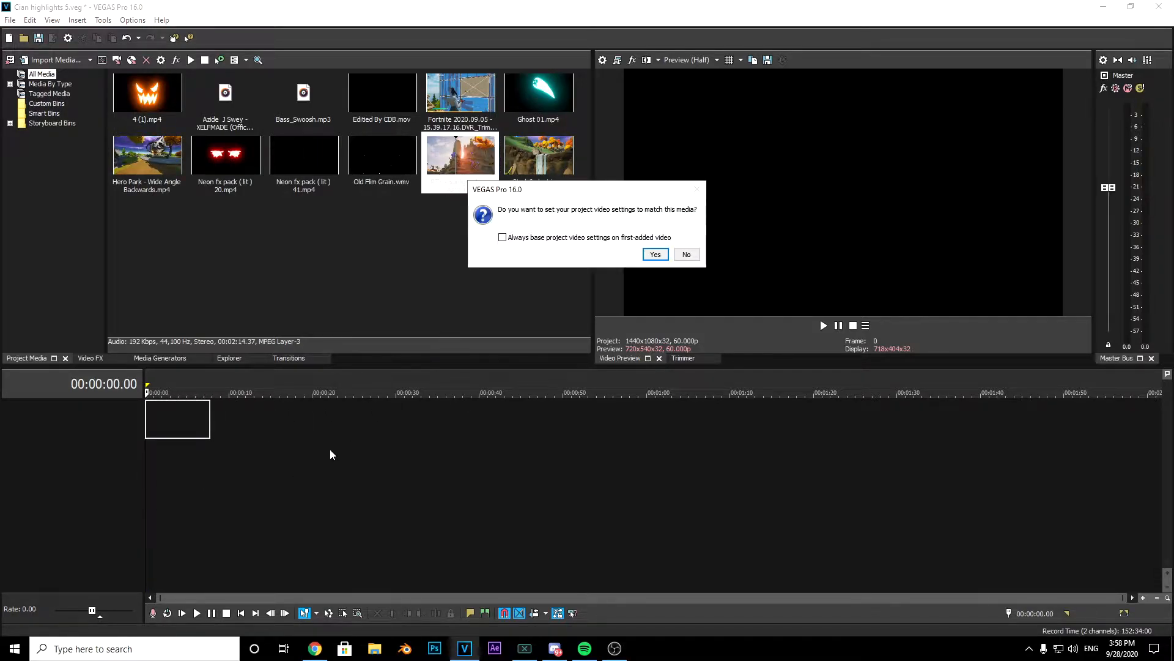
left_click(680, 256)
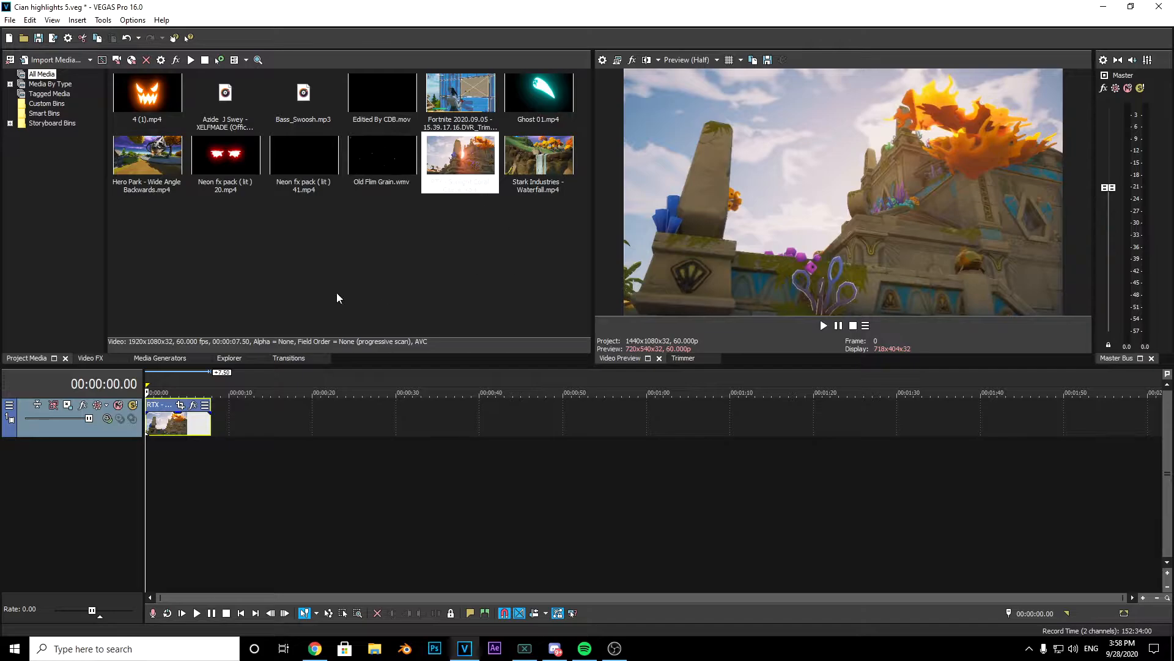
left_click_drag(224, 101, 147, 479)
scroll(259, 483, "down", 1)
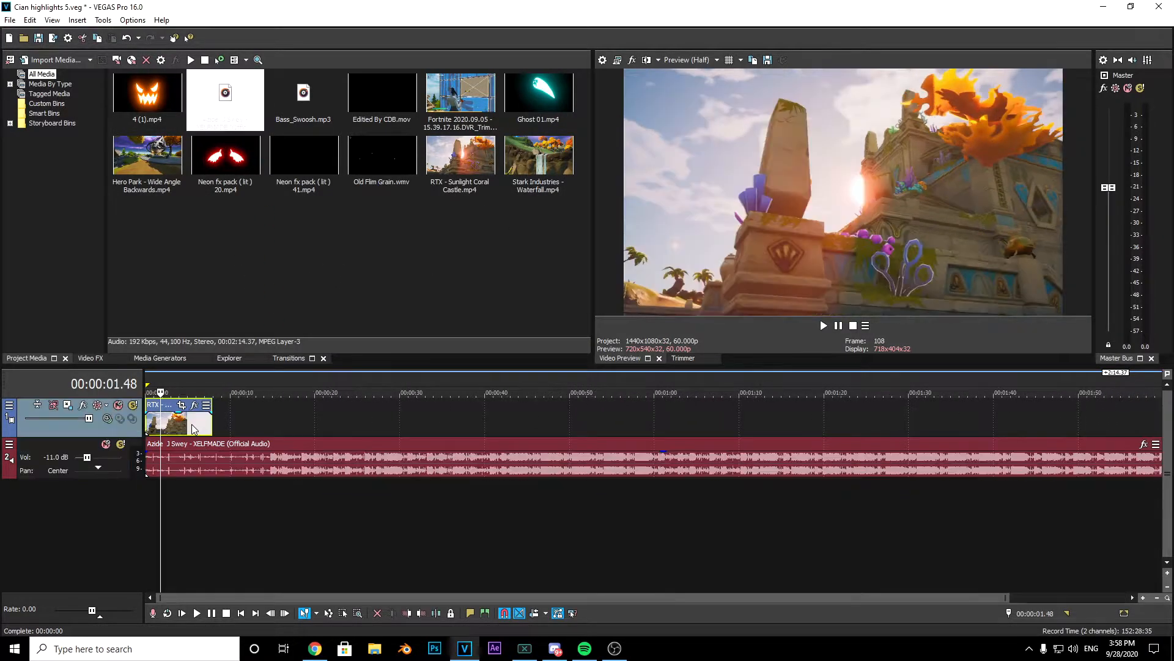
Move the castle clip to about 20 seconds, play the song from the start and mark a beat at about 4.5 seconds
left_click_drag(190, 423, 358, 424)
key("ctrl+Home")
key("space")
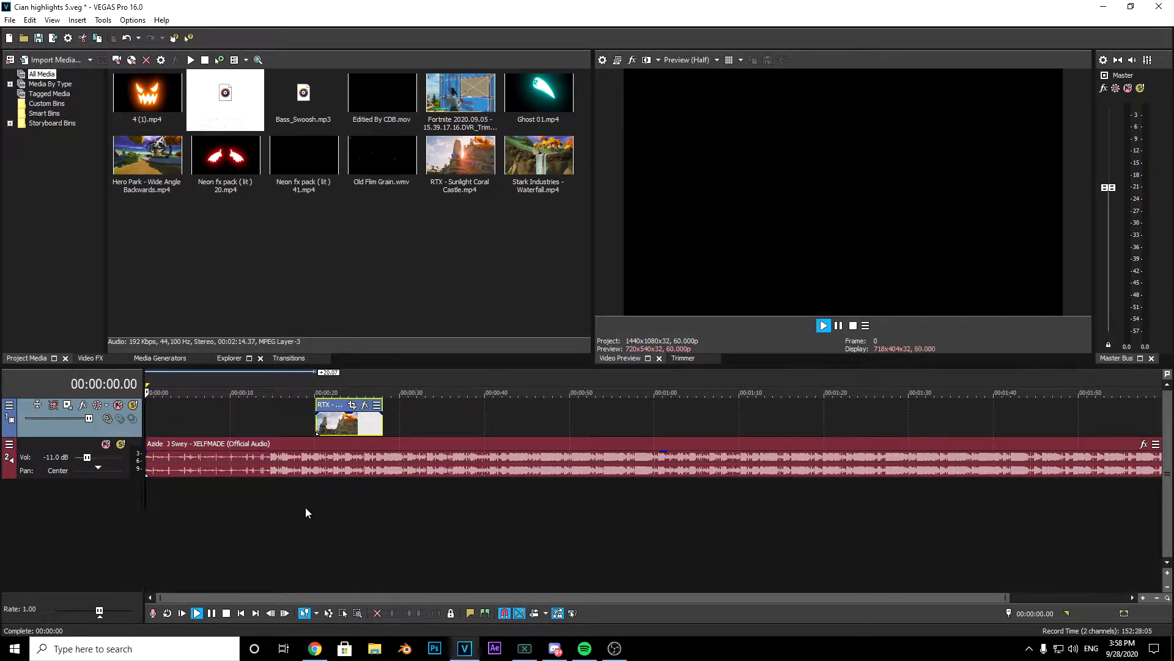
left_click(840, 327)
left_click(155, 421)
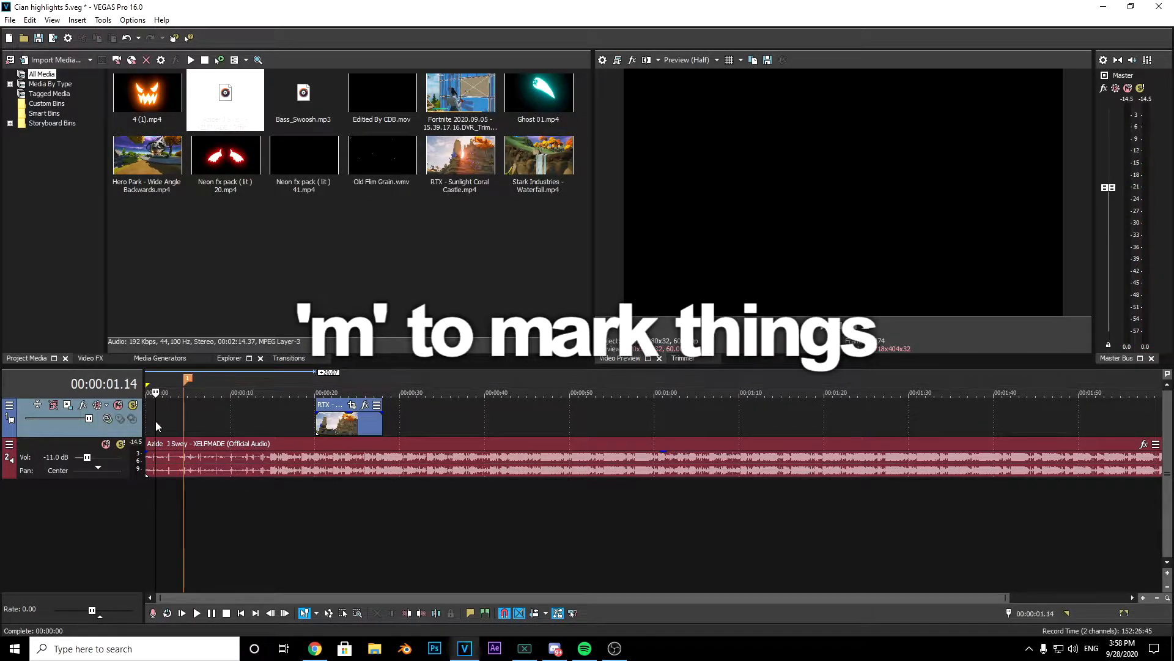
Play the song onward and add beat markers at about 10 and 18 seconds
key("space")
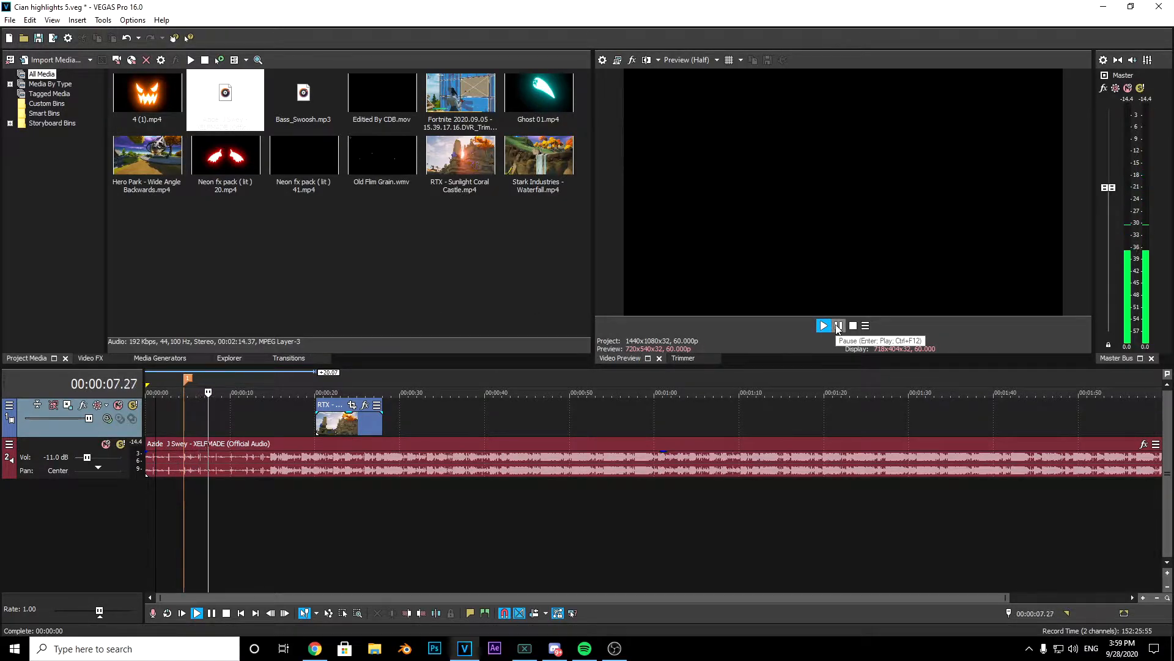
left_click(837, 328)
key("m")
left_click(206, 421)
key("space")
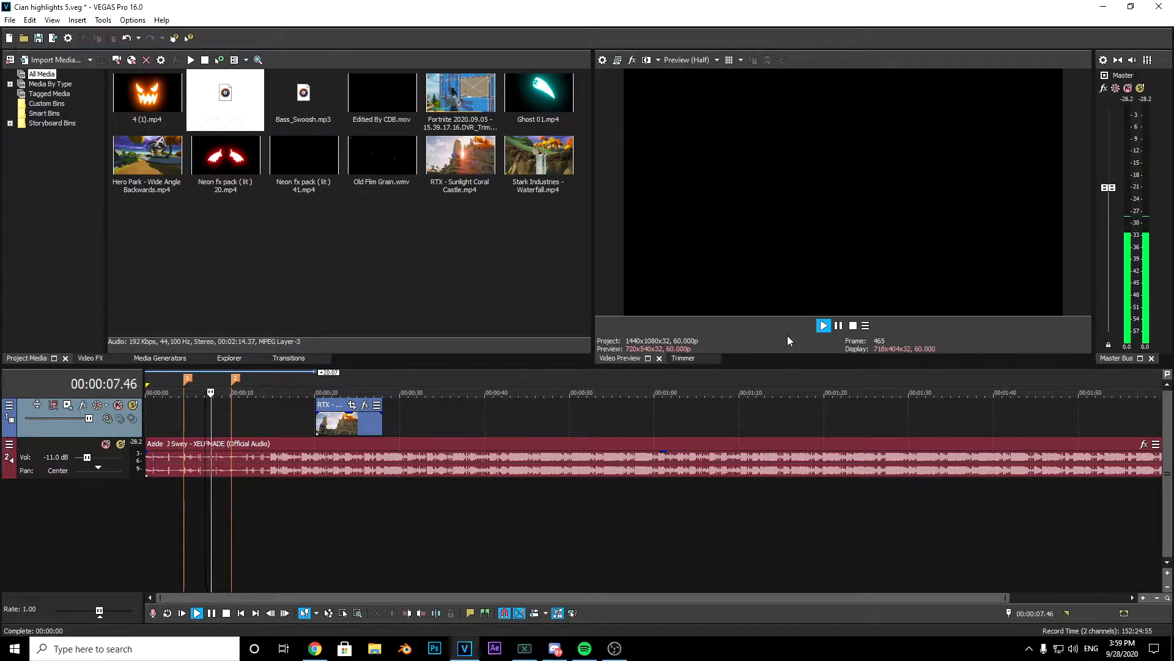
left_click(837, 326)
key("m")
left_click(274, 410)
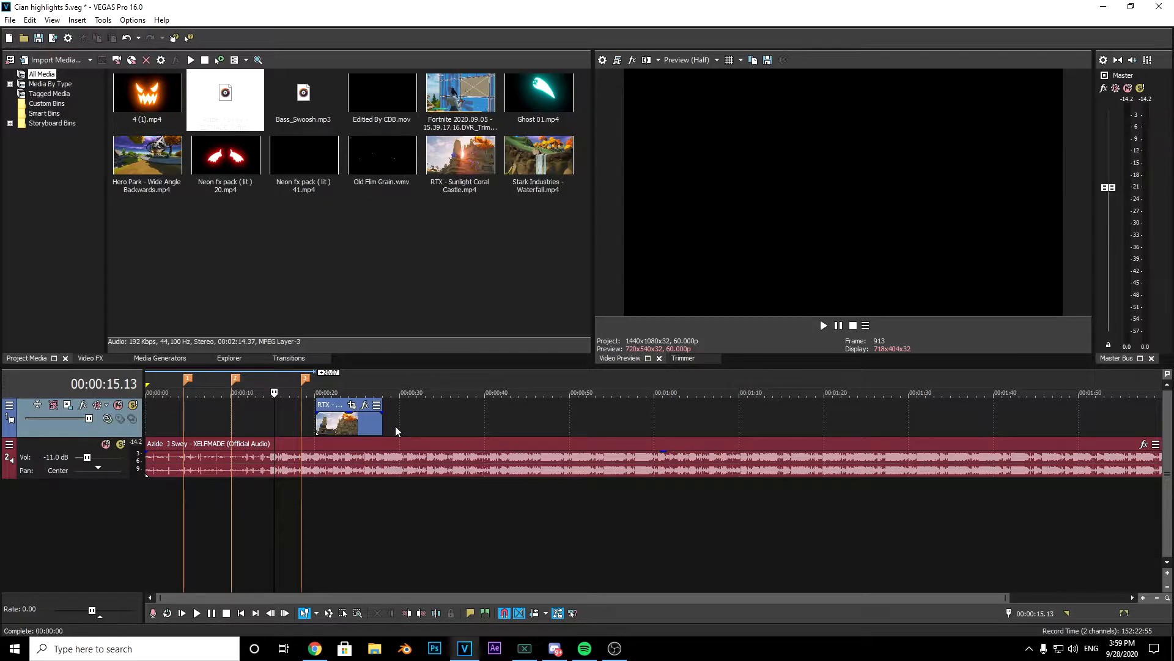
Move the castle clip back to the start of the timeline and preview it with the music
left_click_drag(346, 422, 175, 421)
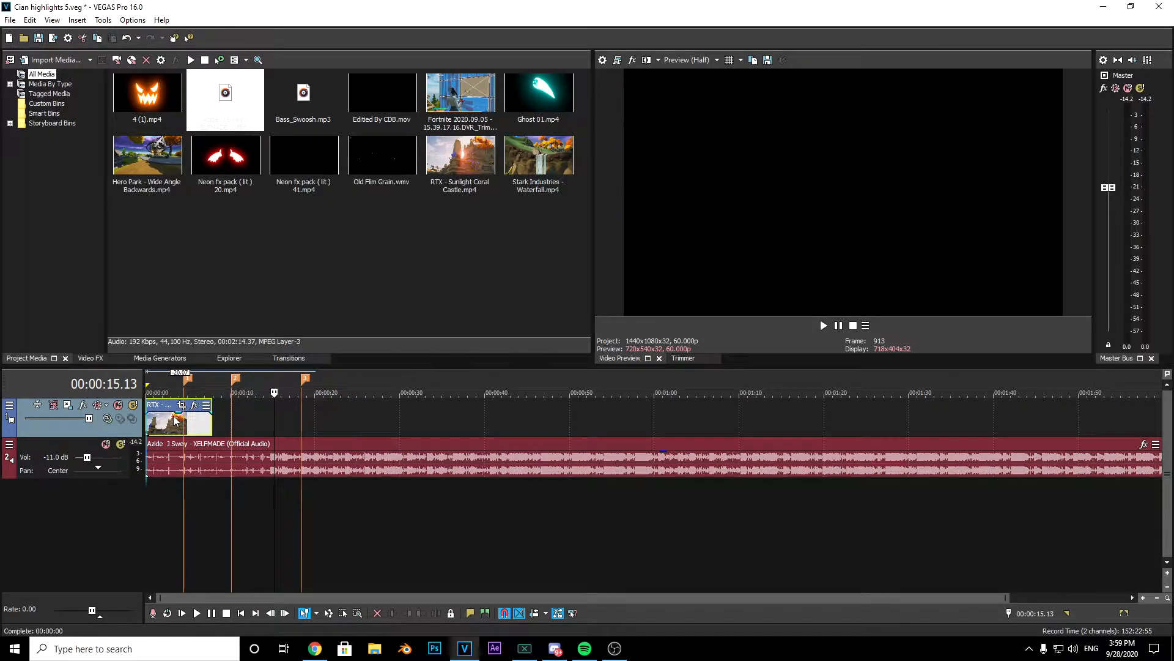
left_click(176, 421)
key("space")
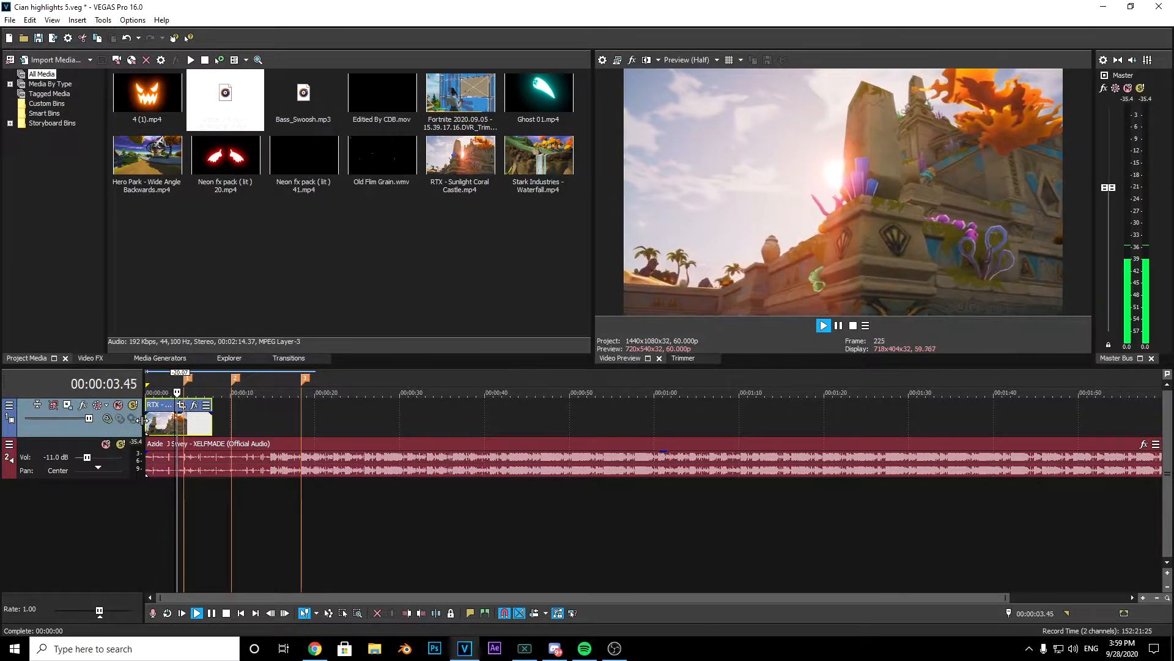
key("space")
key("ctrl+Home")
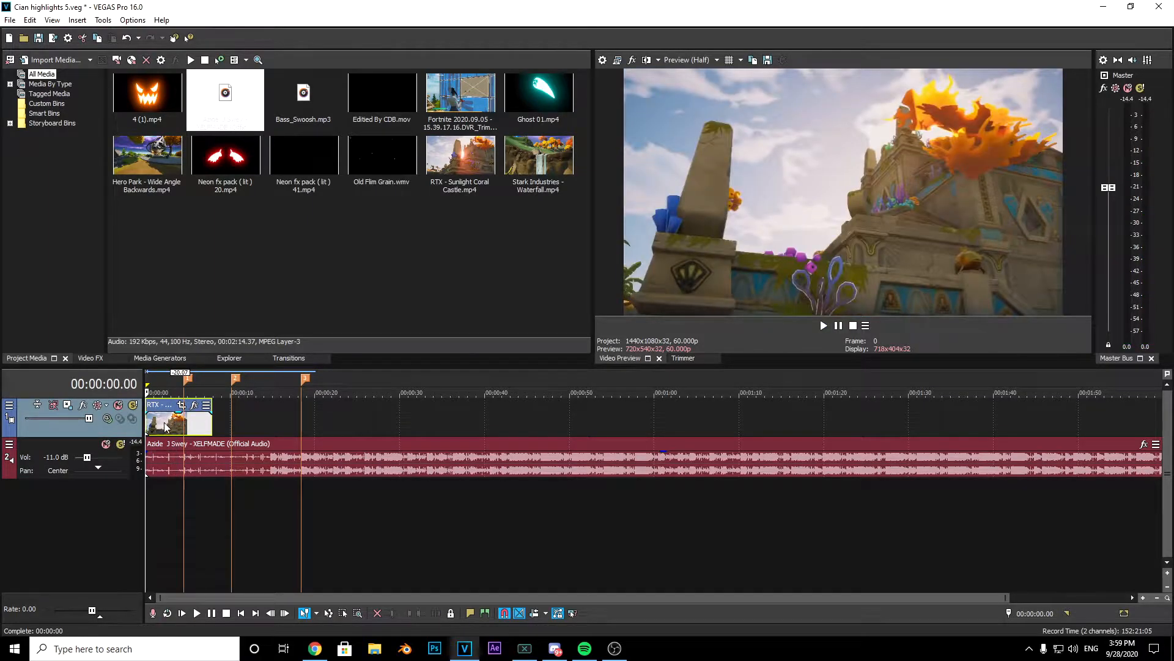
Time-compress the castle clip so it ends exactly at the first marker, previewing the speed with the music
left_click(165, 426)
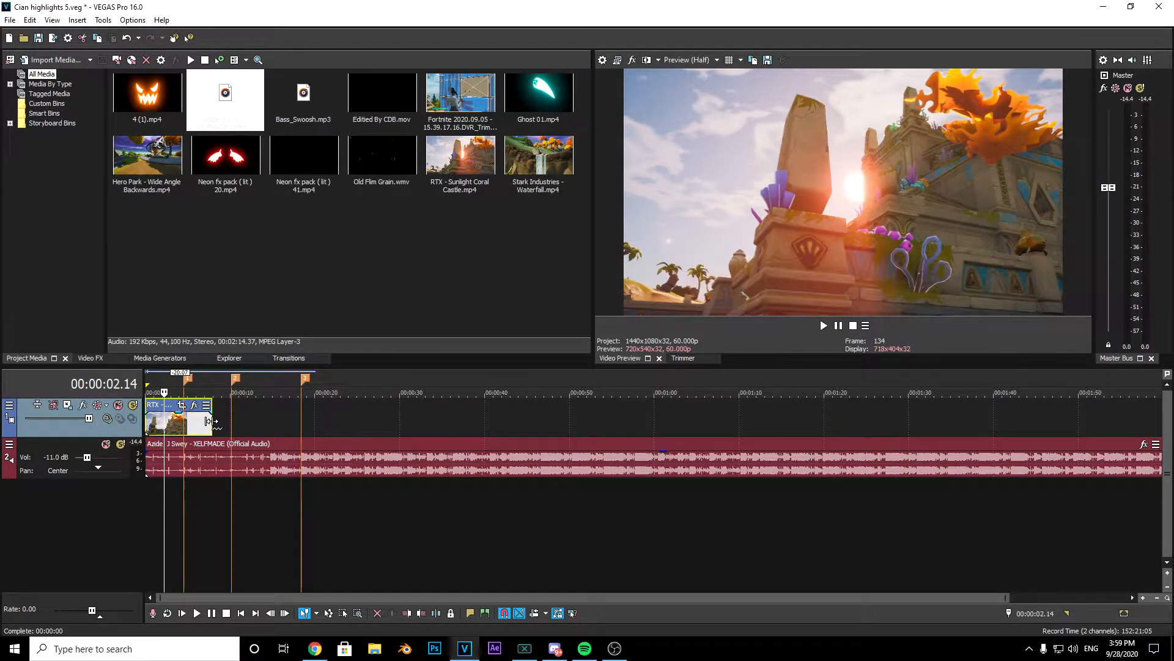
left_click_drag(210, 421, 197, 422)
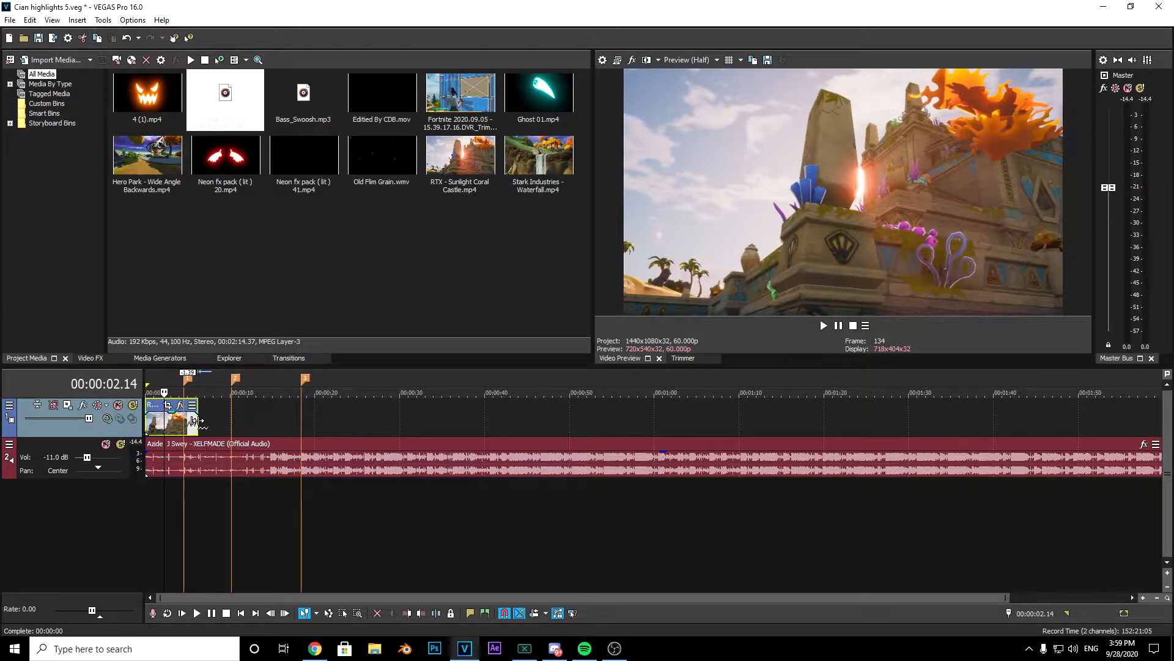
left_click(147, 423)
key("space")
key("space")
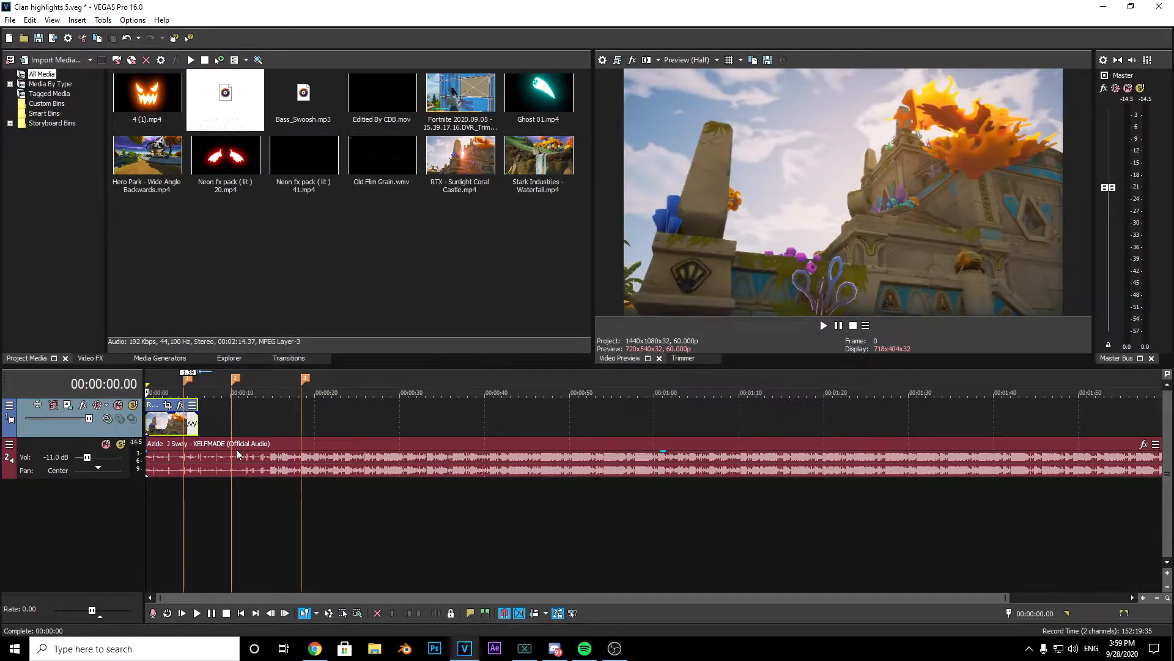
key("space")
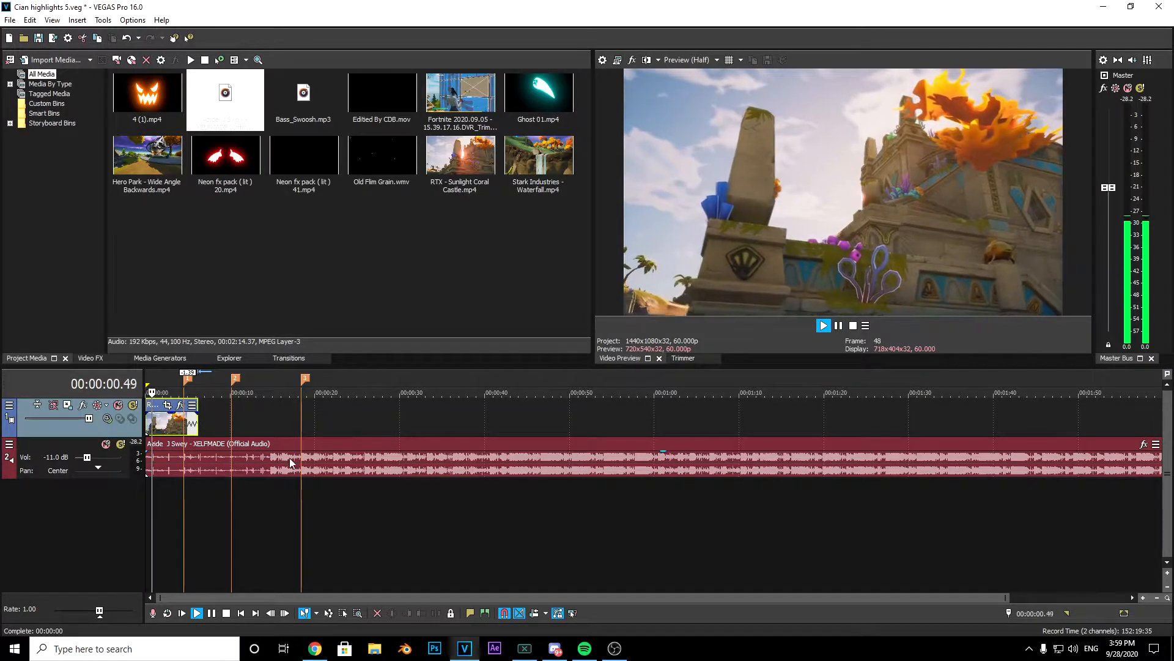
key("space")
left_click_drag(201, 423, 183, 424)
key("space")
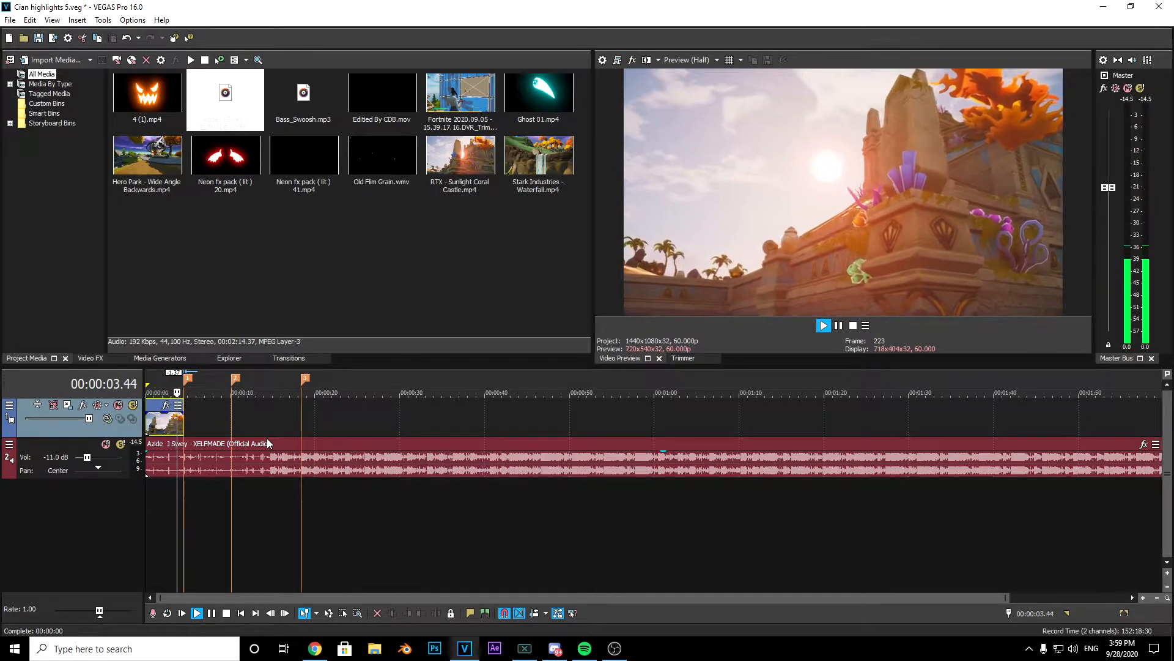
key("space")
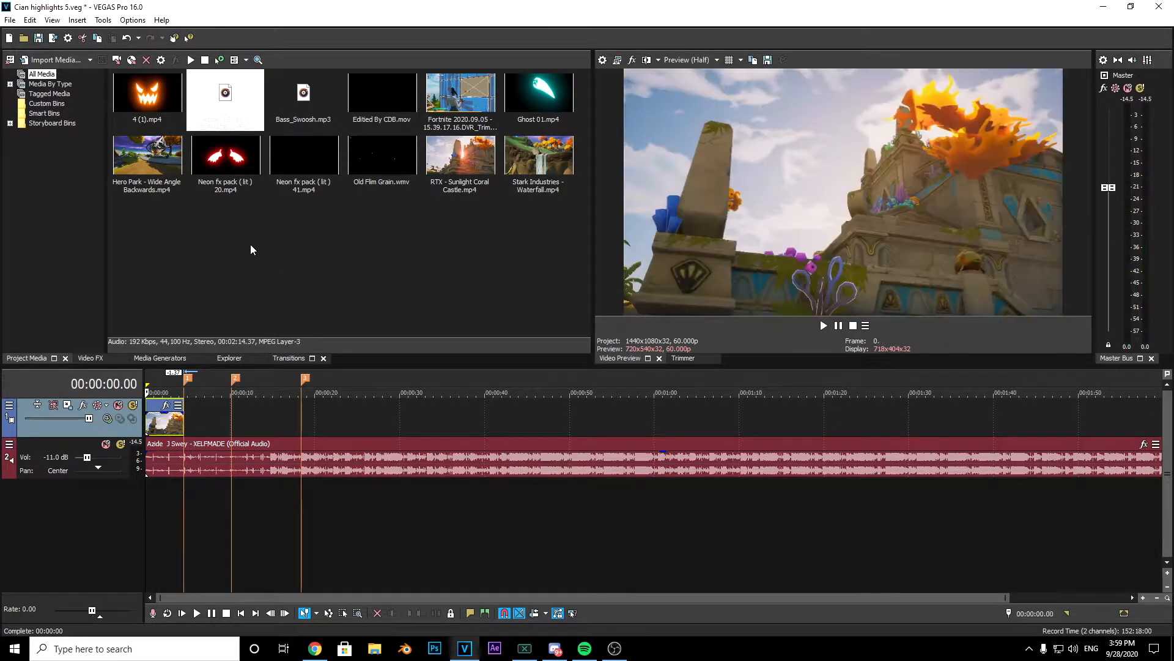
Add Hero Park - Wide Angle Backwards.mp4 directly after the castle clip and time-compress it to end at the second marker
left_click(251, 244)
left_click_drag(150, 156, 195, 418)
scroll(350, 437, "up", 3)
scroll(367, 431, "down", 3)
left_click_drag(395, 422, 313, 420)
left_click_drag(313, 420, 231, 420)
key("space")
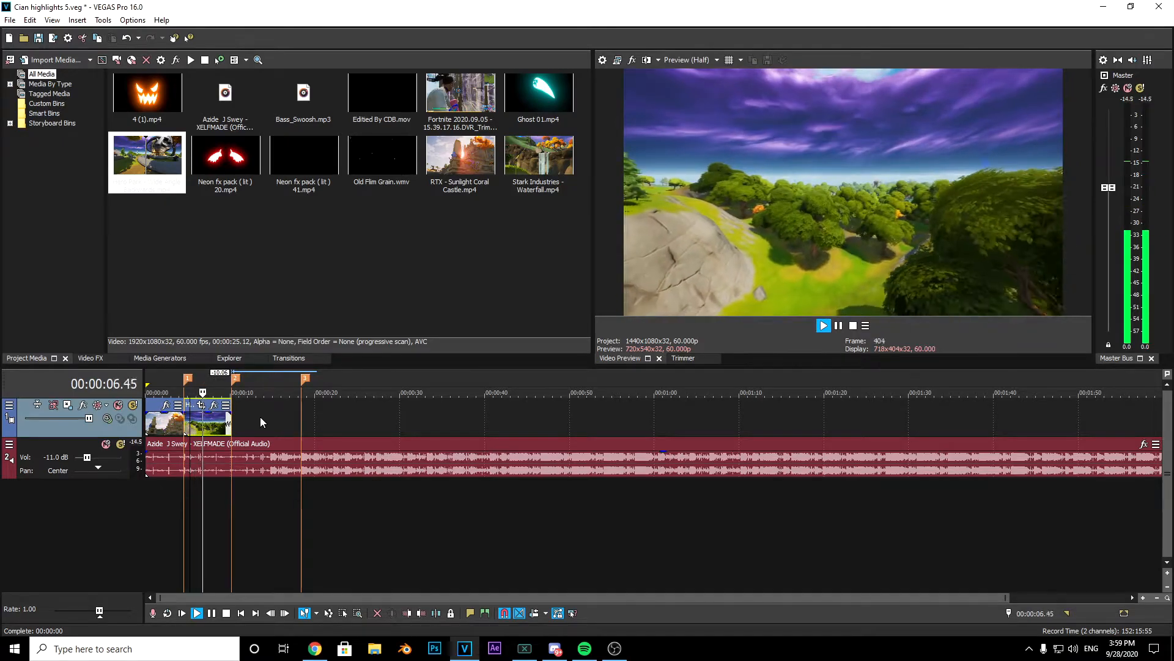
key("space")
Add Stark Industries - Waterfall.mp4 at the second marker, time-compress it to end on the beat at 00:00:14.49, and preview the timing
left_click_drag(539, 160, 242, 415)
scroll(772, 409, "up", 4)
left_click(651, 456)
key("Left")
key("Left")
key("Left")
key("Left")
left_click_drag(751, 422, 648, 423)
left_click(610, 428)
key("space")
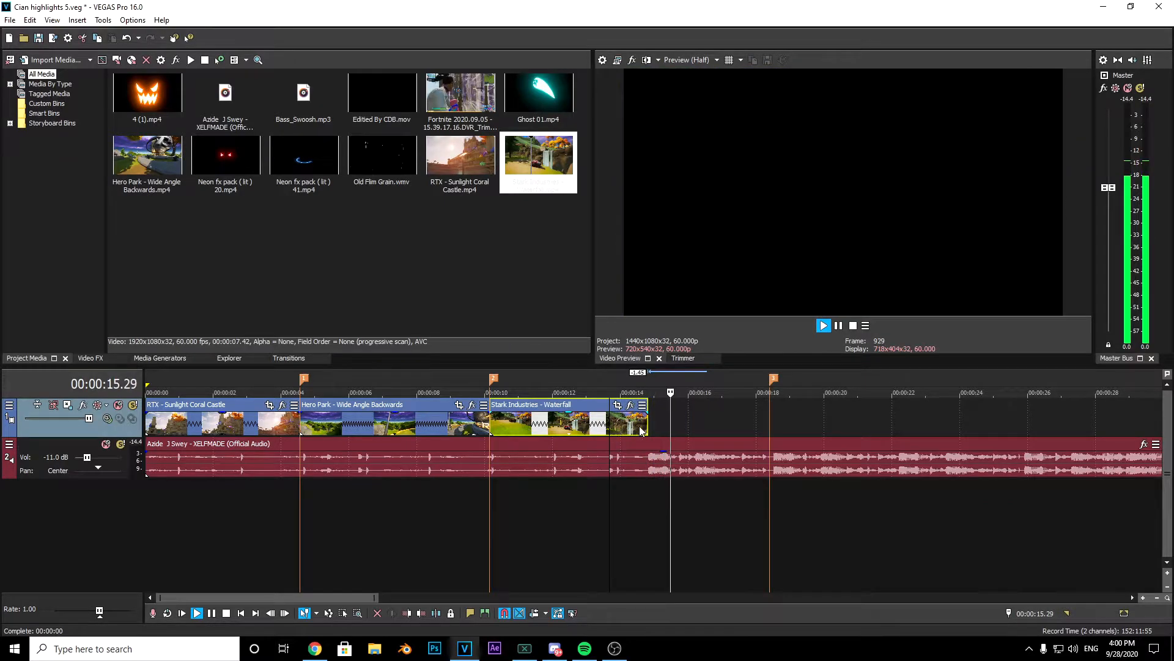
key("space")
left_click(659, 429)
left_click(651, 412)
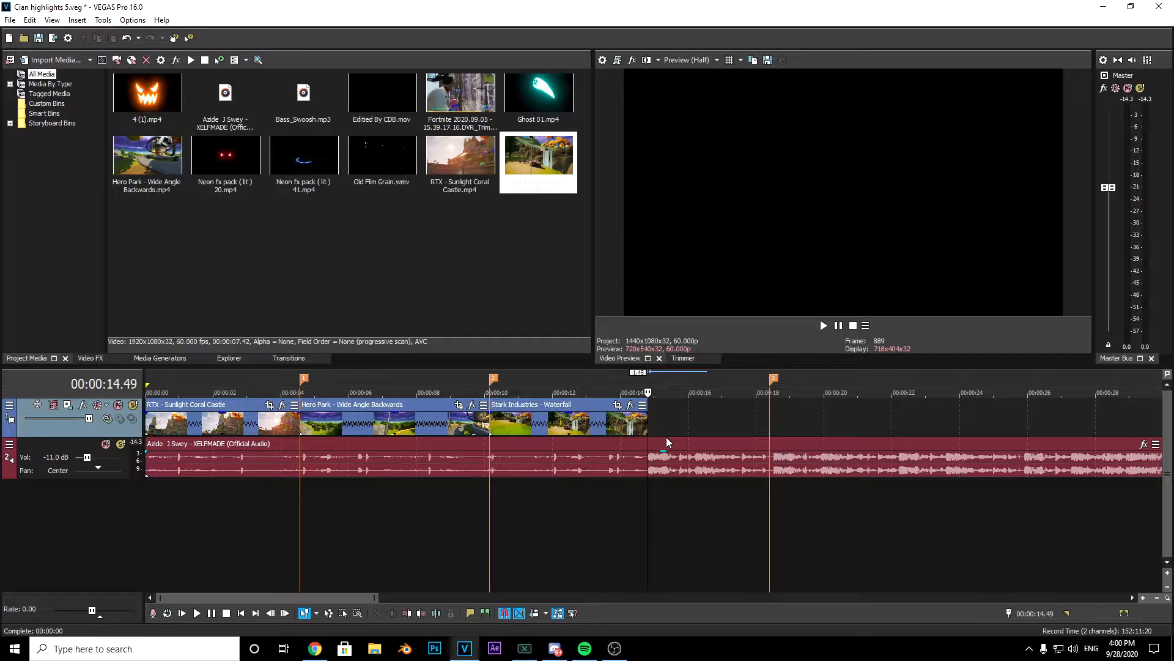
Play the song around the third marker and shift that marker slightly later onto the beat, at about 18.5 seconds
left_click(764, 410)
key("space")
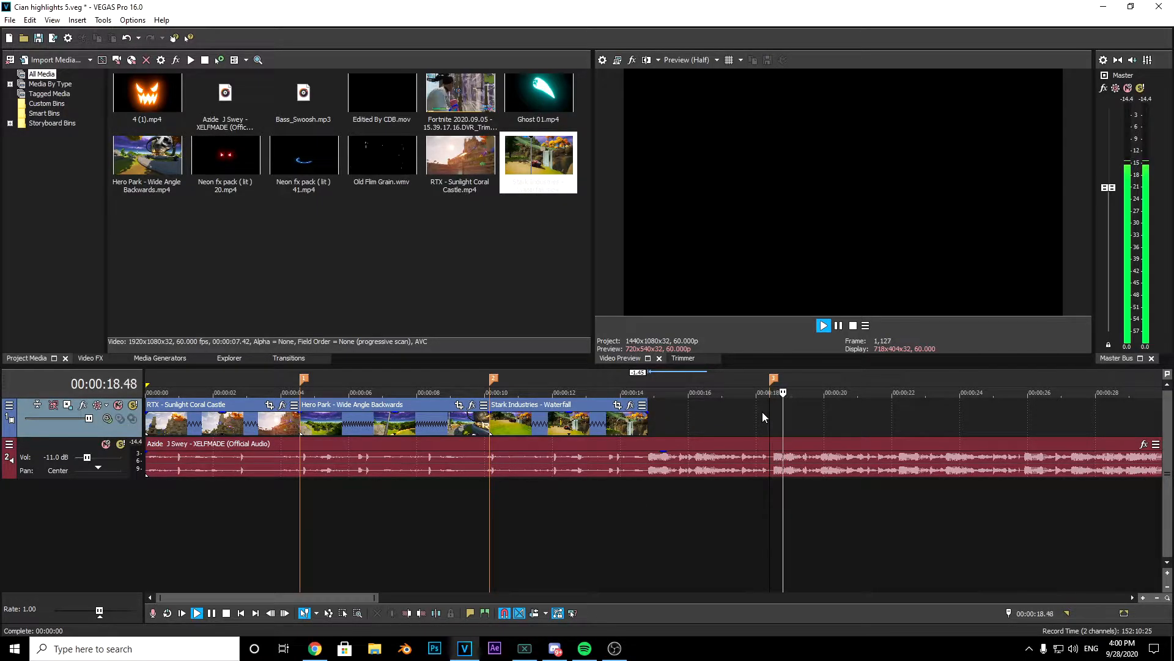
key("space")
left_click_drag(776, 382, 781, 382)
key("space")
key("space")
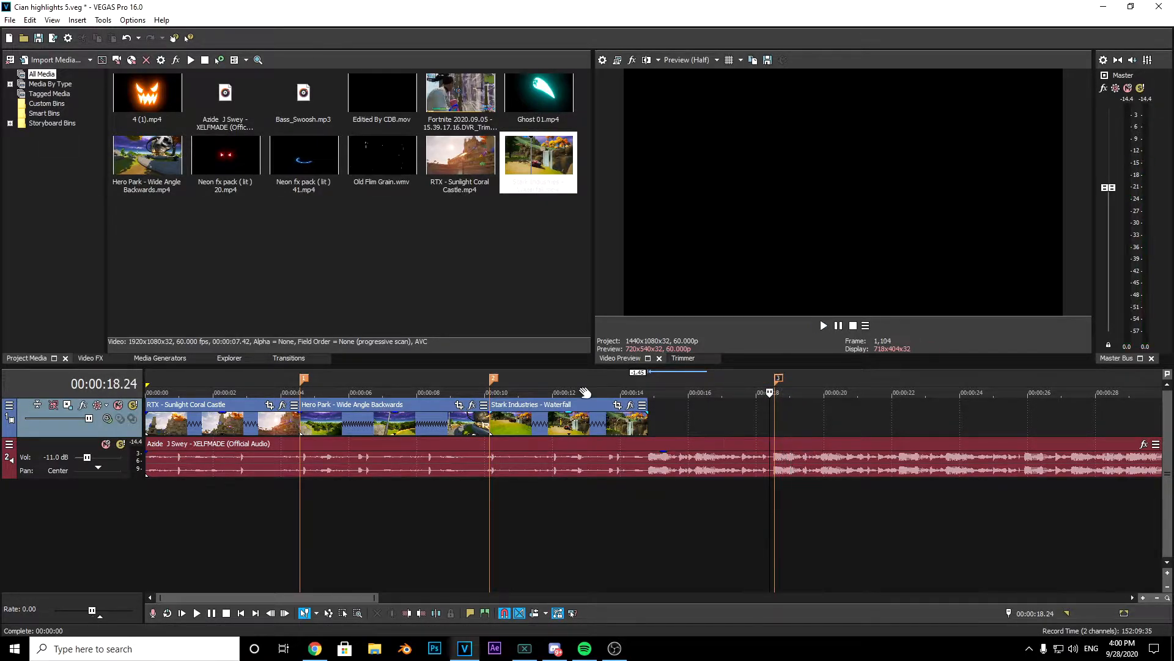
left_click(666, 412)
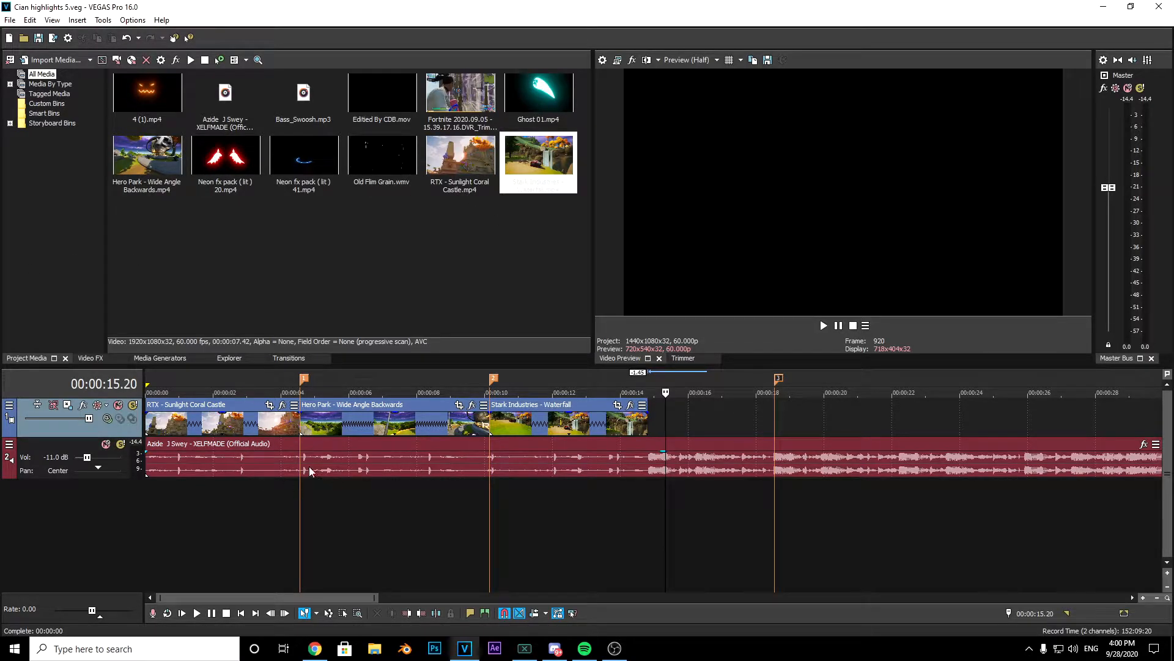
Insert a Velocity envelope on the RTX - Sunlight Coral Castle clip and change an option in its event properties
left_click(248, 423)
scroll(249, 425, "up", 2)
scroll(248, 426, "down", 2)
right_click(203, 424)
mouse_move(293, 507)
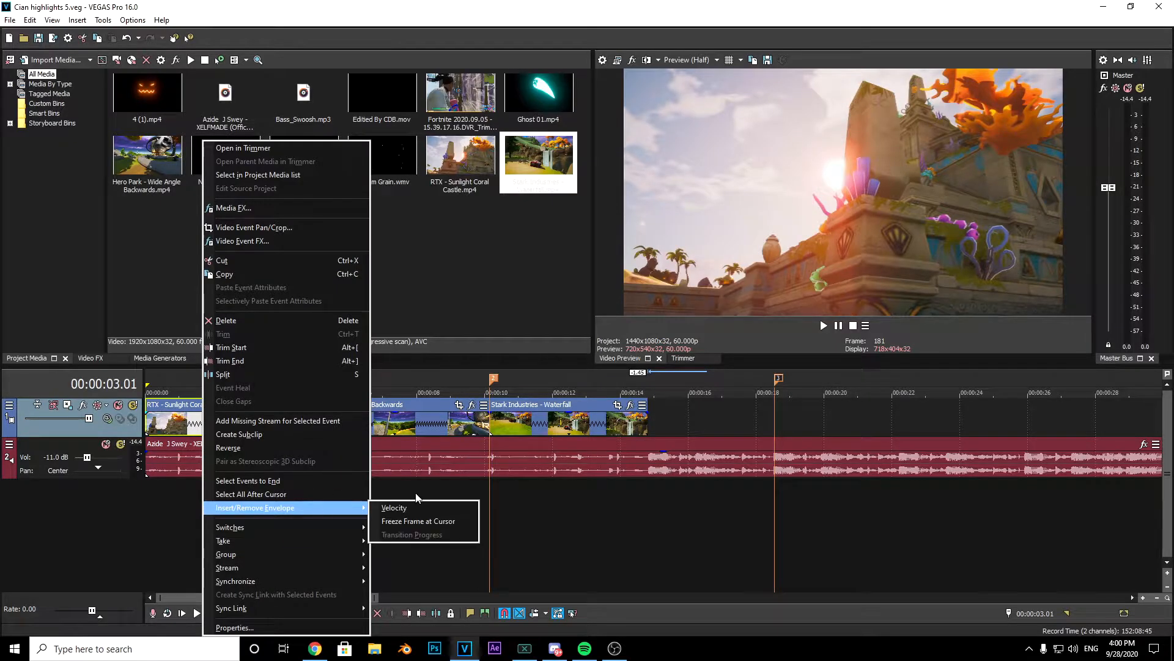
left_click(419, 507)
right_click(206, 423)
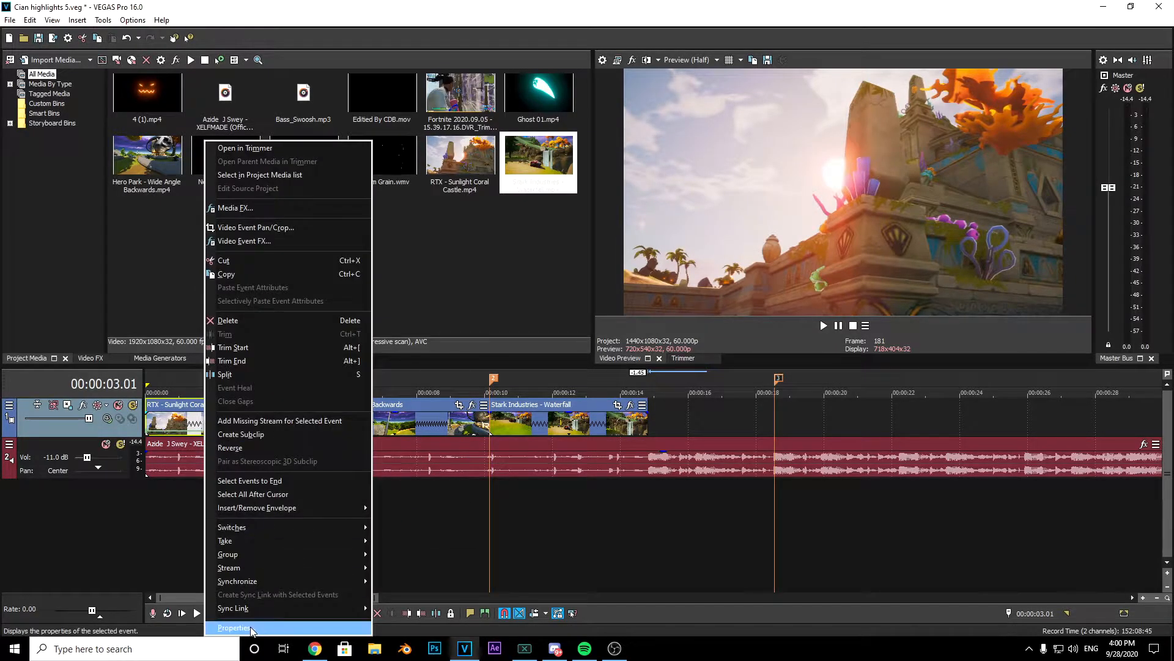
left_click(251, 628)
left_click(516, 254)
left_click(624, 438)
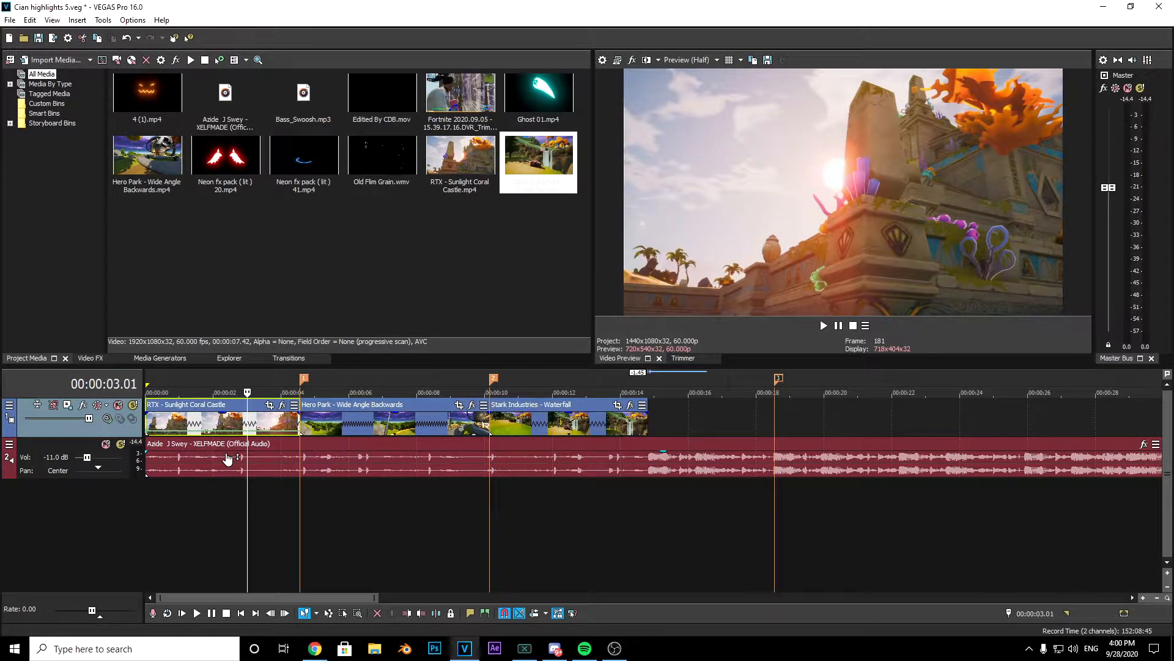
Raise the velocity envelope at the start of the castle clip to the top of its range
scroll(228, 459, "up", 2)
left_click(316, 424)
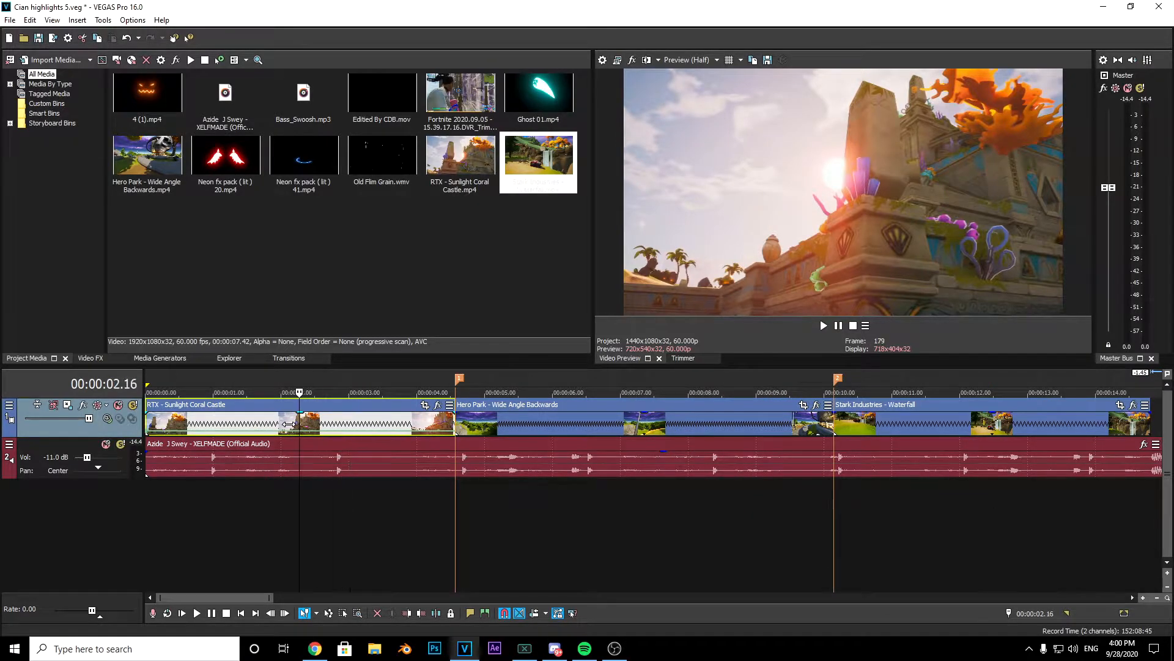
left_click(251, 423)
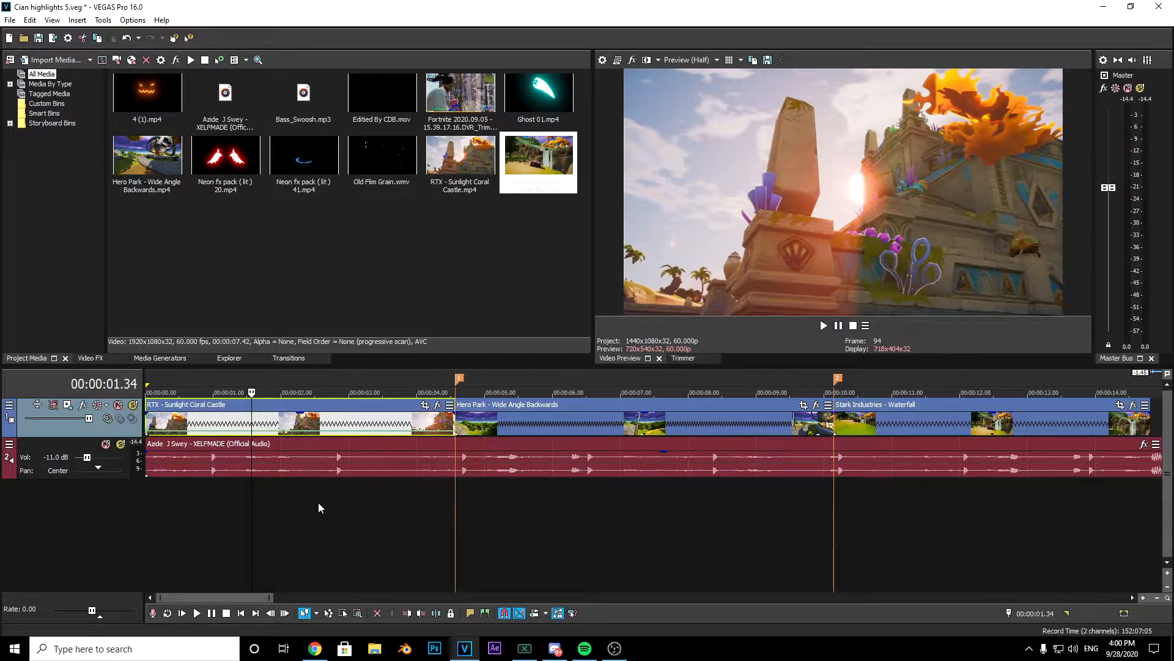
scroll(221, 435, "up", 2)
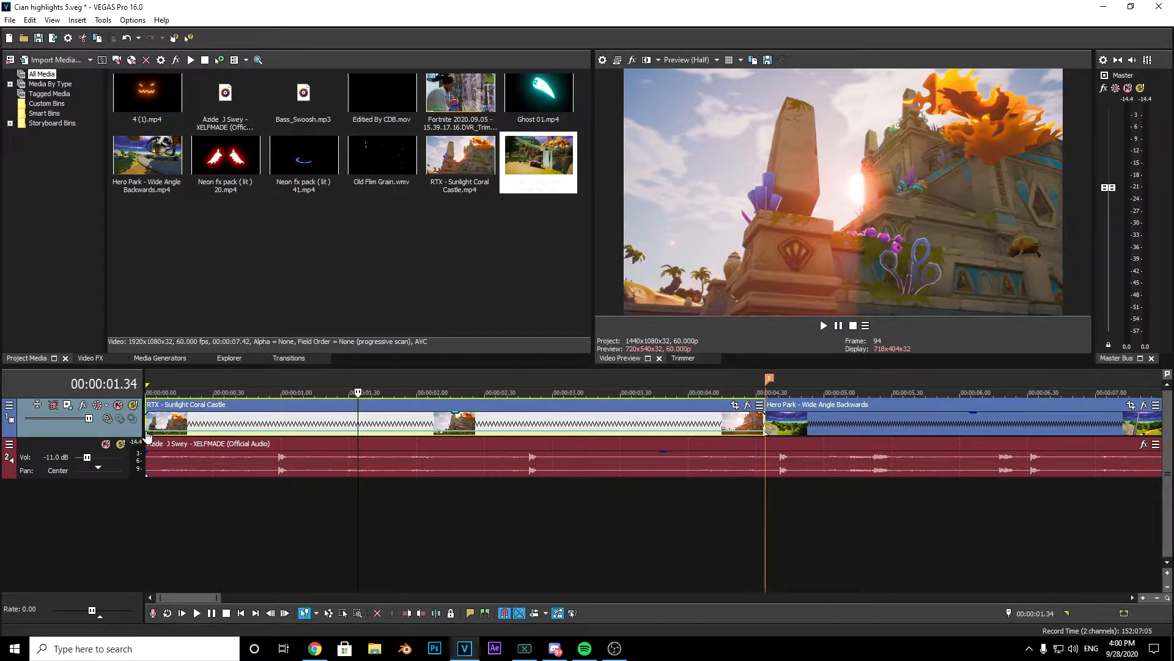
left_click_drag(147, 431, 147, 412)
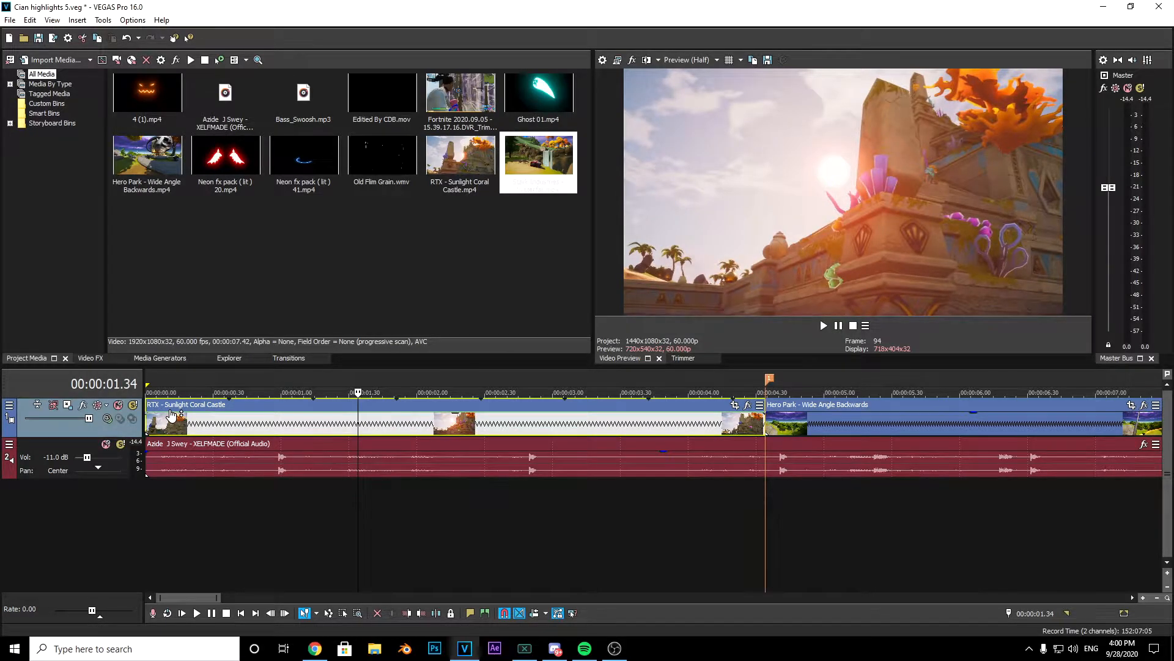
Add a velocity point about 11 frames into the castle clip, set it to normal velocity, and preview the opening speed ramp
double_click(170, 412)
left_click_drag(170, 412, 169, 417)
right_click(169, 416)
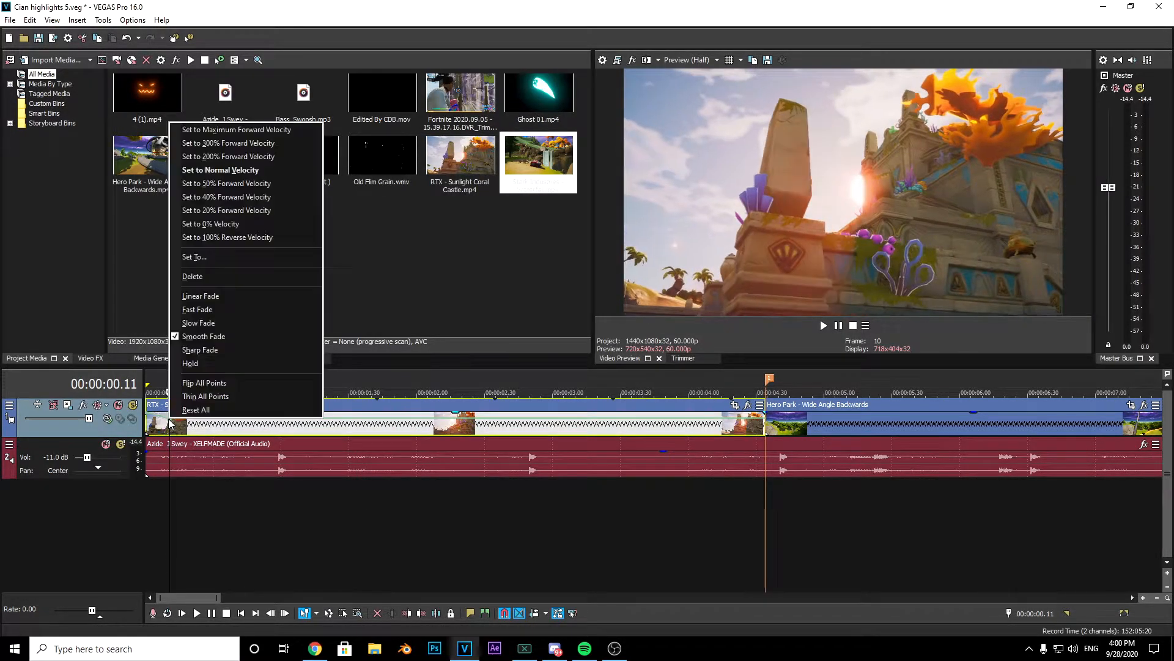
left_click(196, 173)
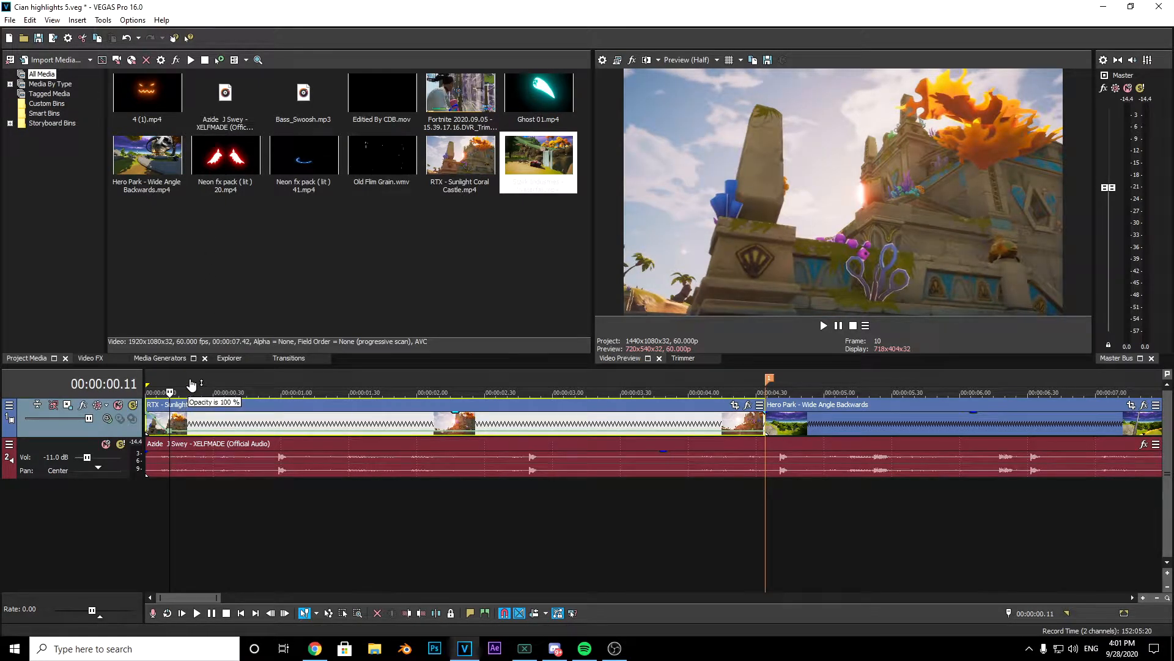
key("space")
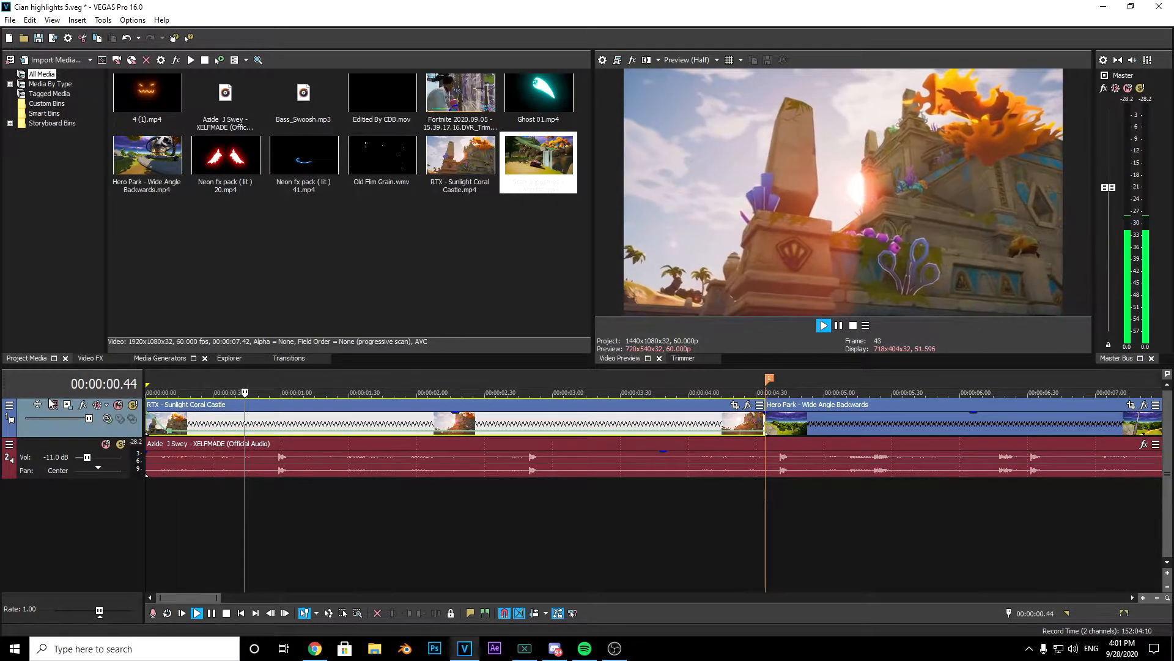
key("space")
key("space")
key("space")
key("space")
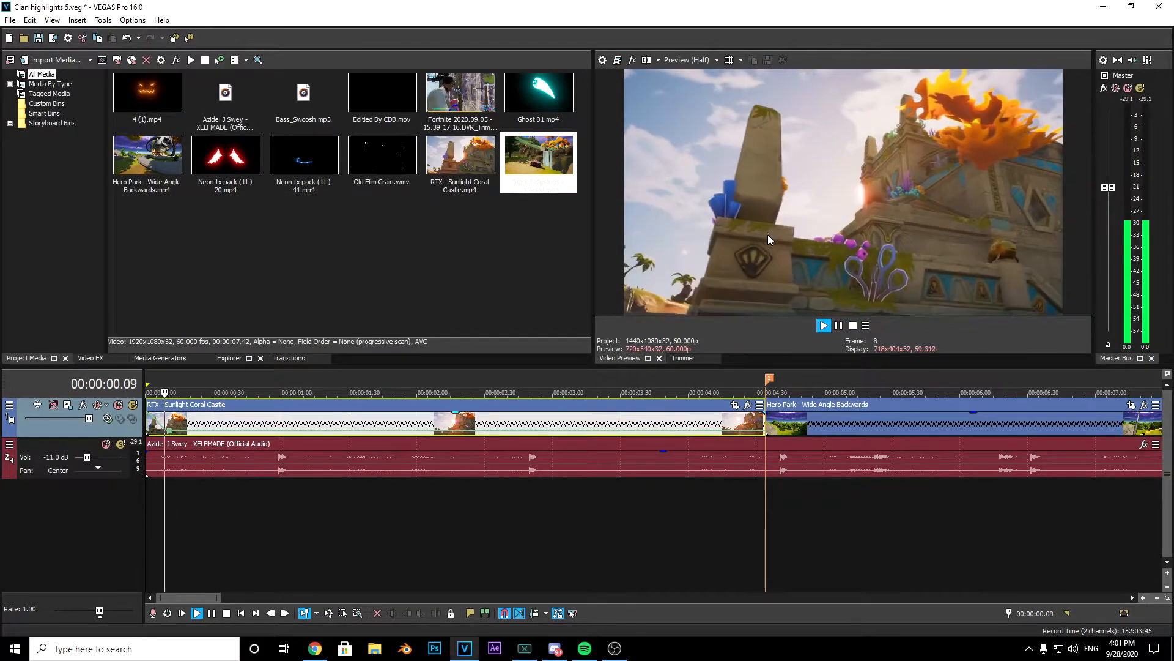
key("space")
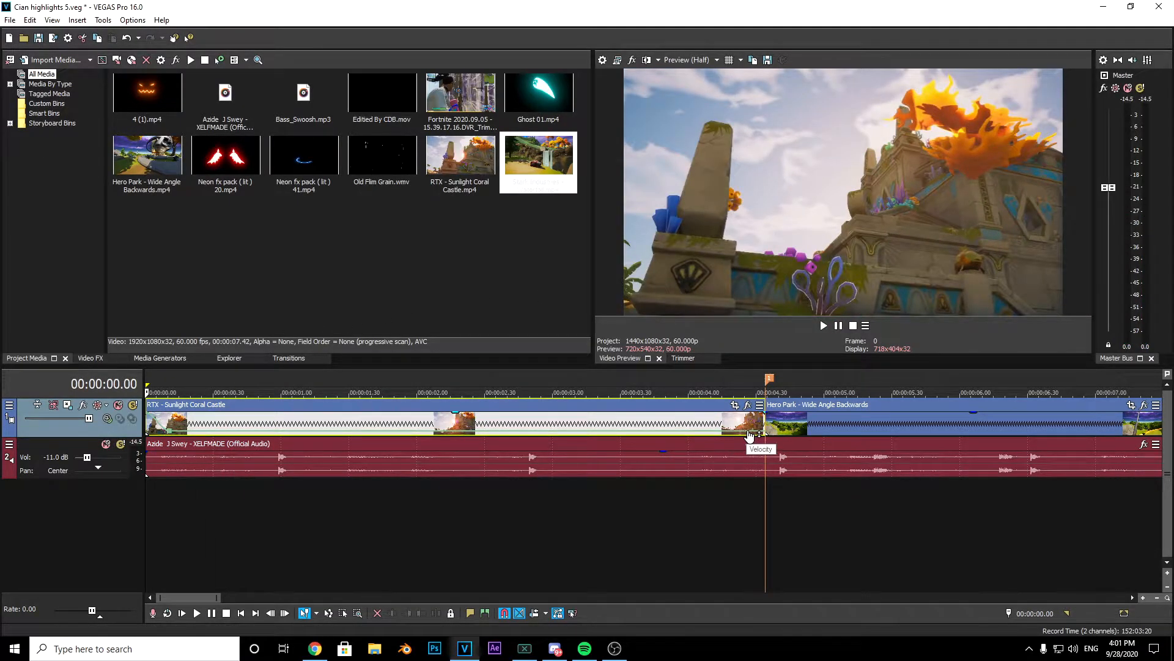
Raise the castle clip's velocity envelope at its end and add a normal-velocity point at 00:00:04.07 to form an ending ramp
left_click(746, 436)
left_click_drag(746, 432, 768, 413)
double_click(705, 414)
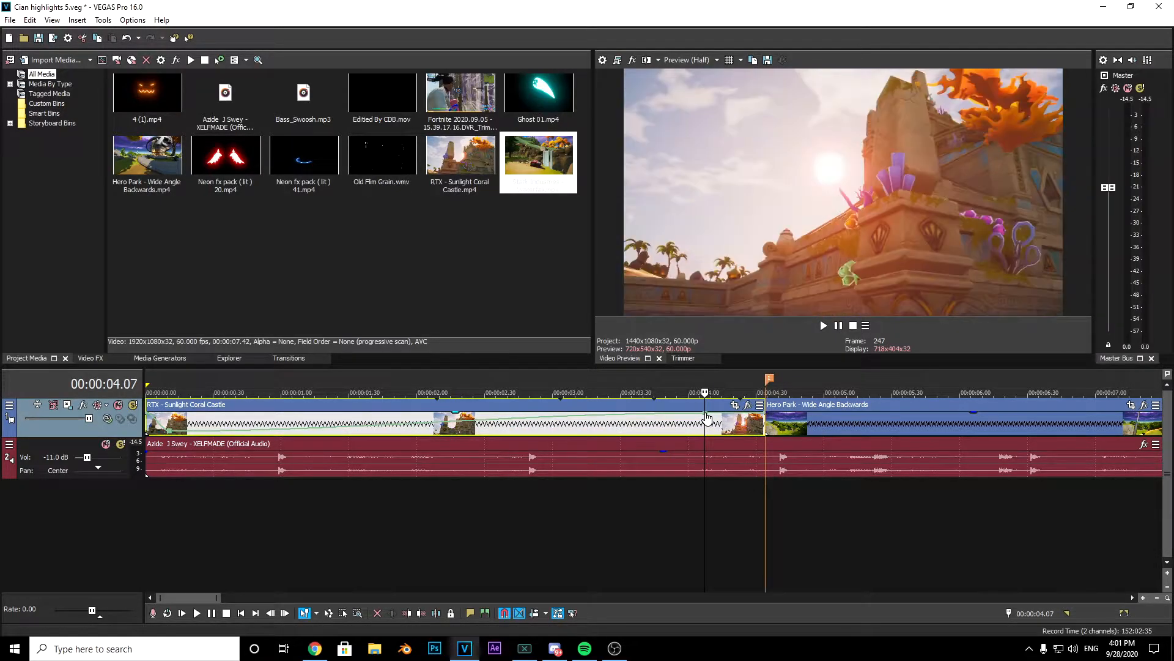
right_click(706, 414)
left_click(758, 165)
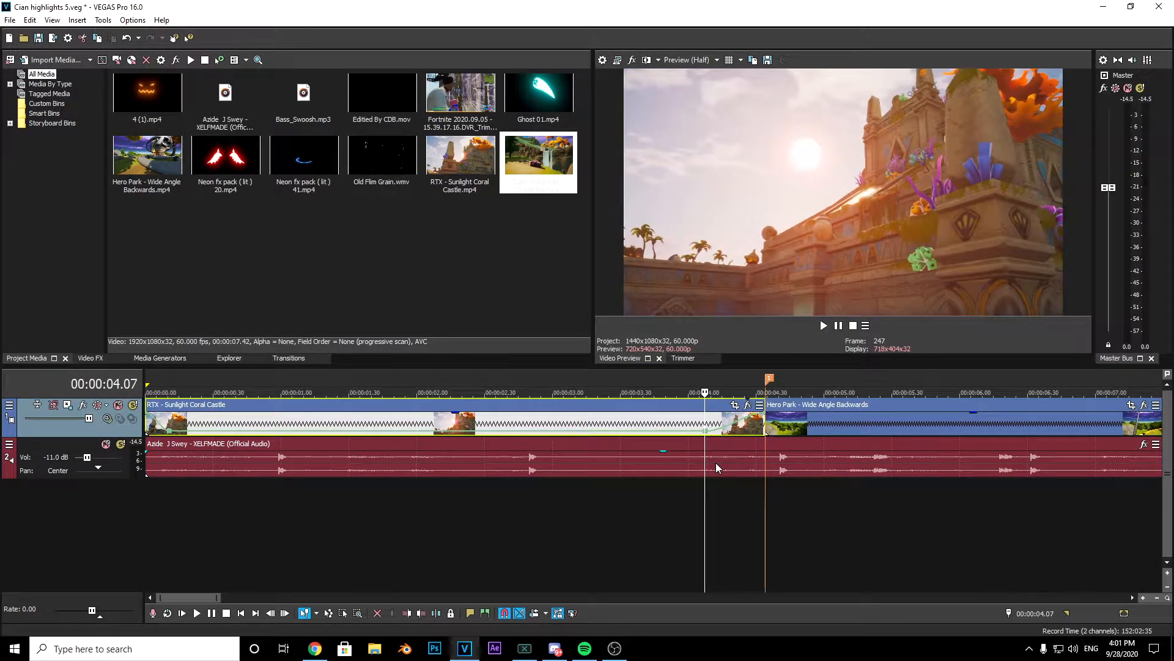
Preview the castle clip's ending ramp and move its normal-velocity point later, closer to the end of the clip
scroll(747, 405, "up", 5)
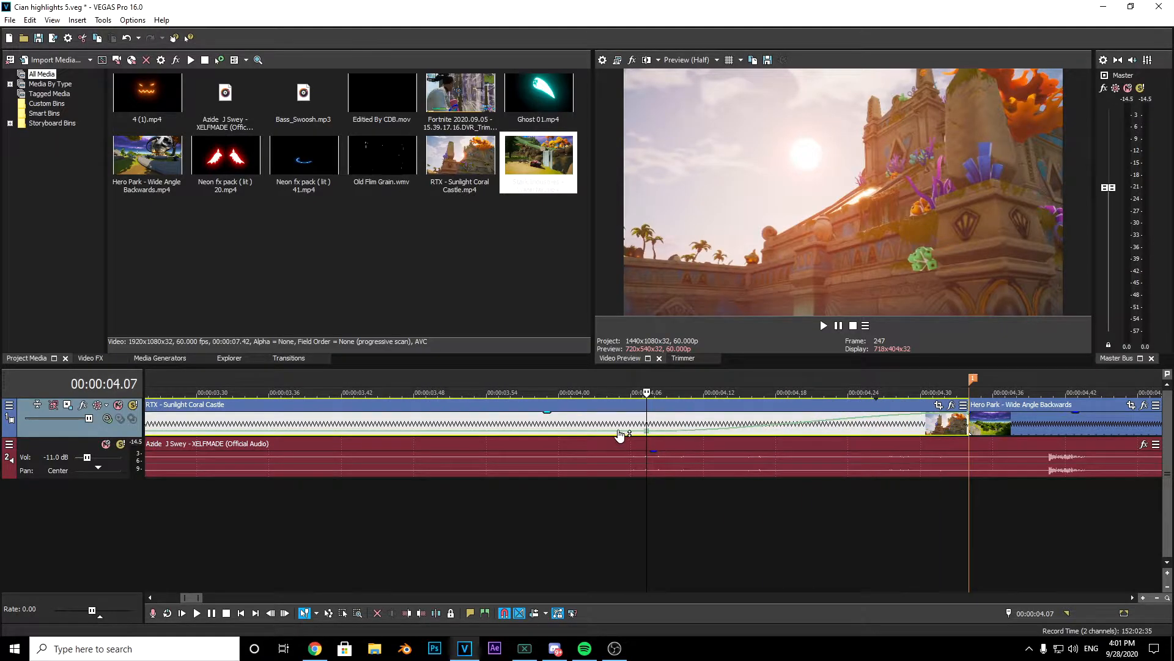
key("space")
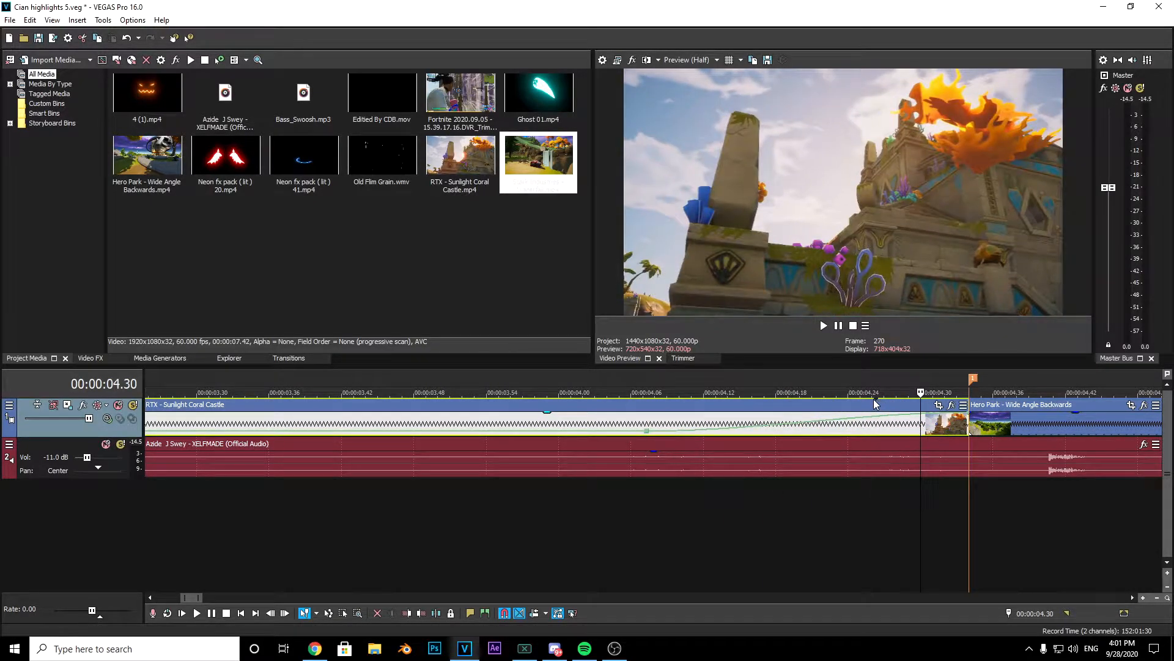
left_click(836, 419)
key("space")
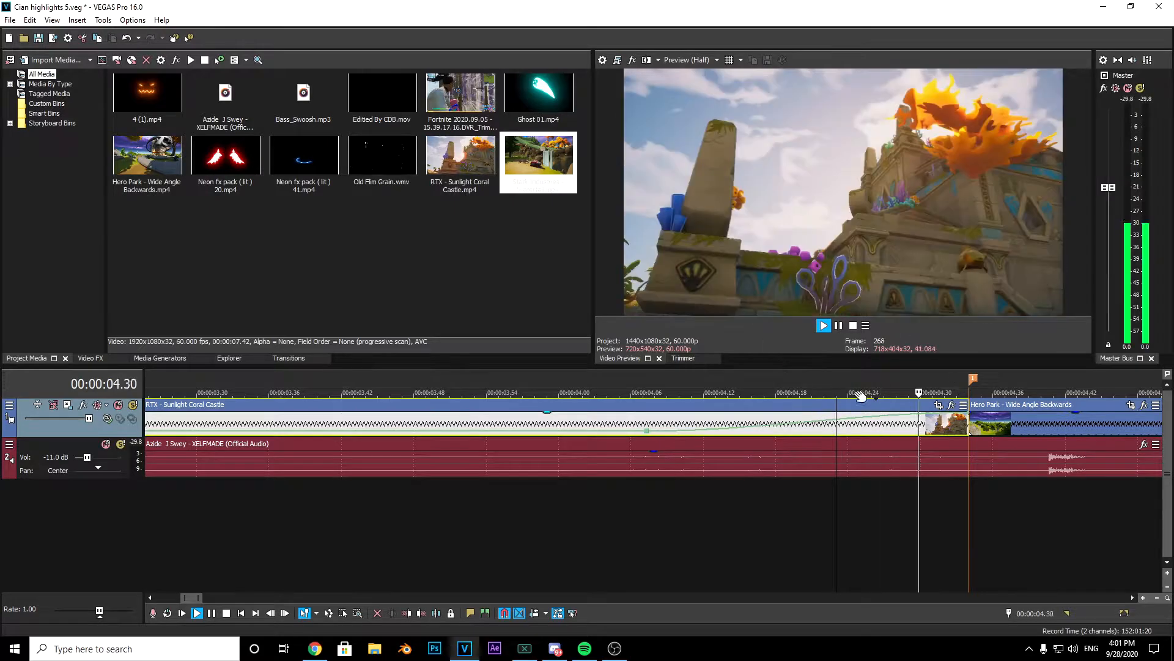
key("space")
scroll(814, 406, "down", 5)
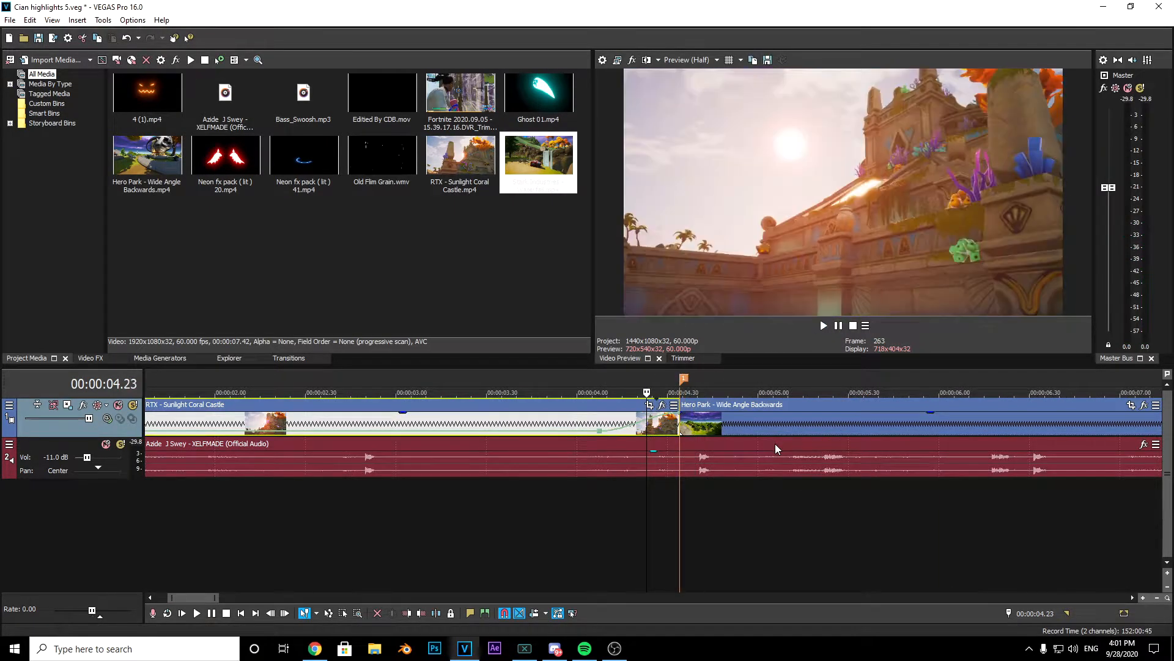
left_click_drag(598, 435, 635, 434)
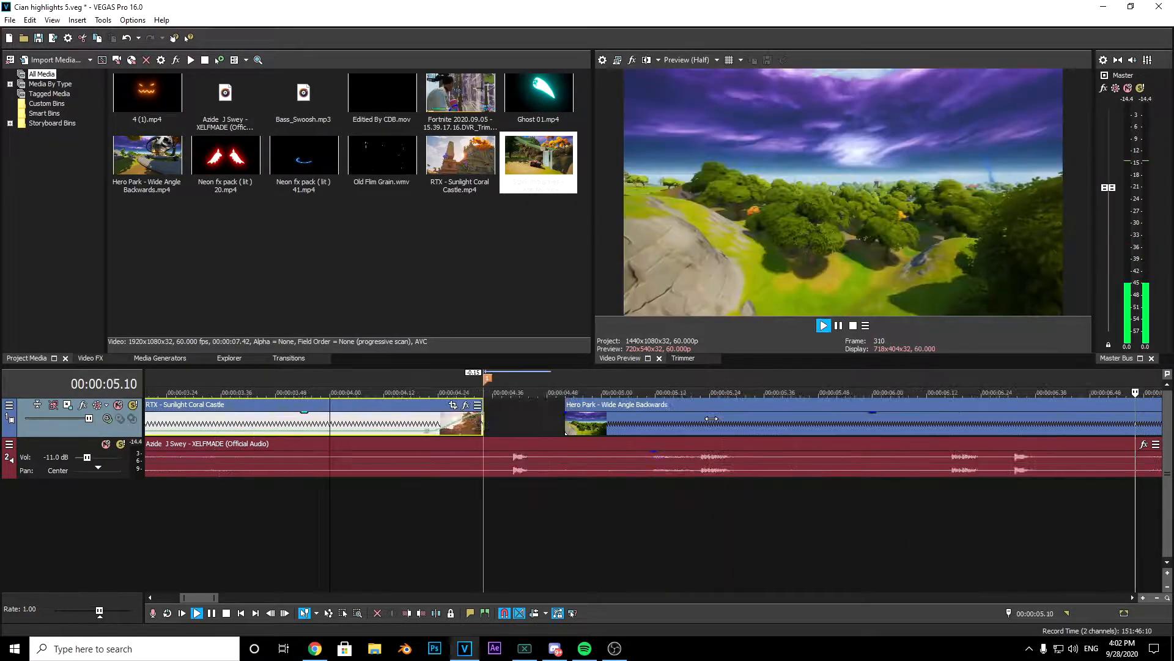
Play the castle clip from its start to check the ramps, and move the Hero Park clip back to the first marker
key("space")
left_click(479, 481)
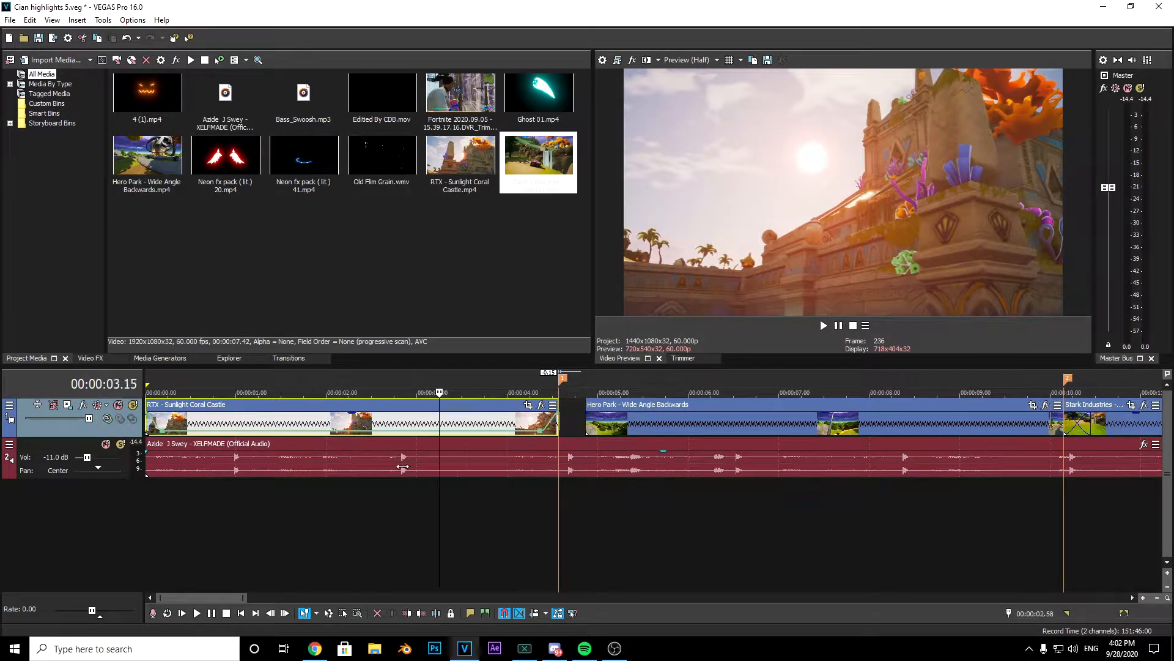
key("w")
key("space")
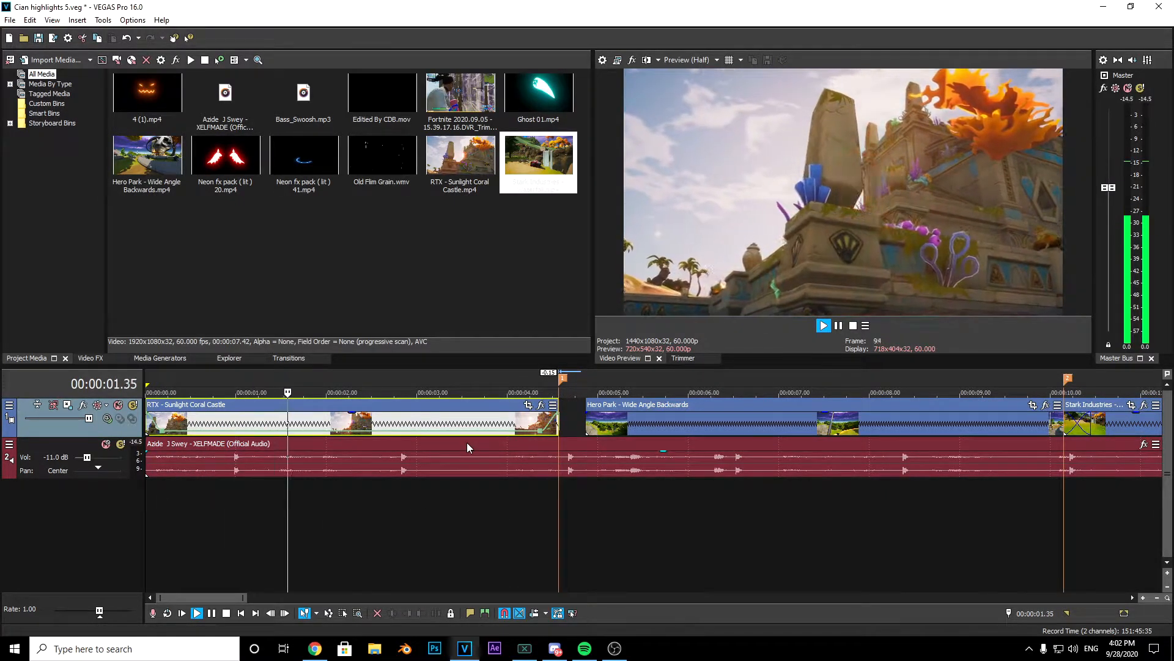
key("space")
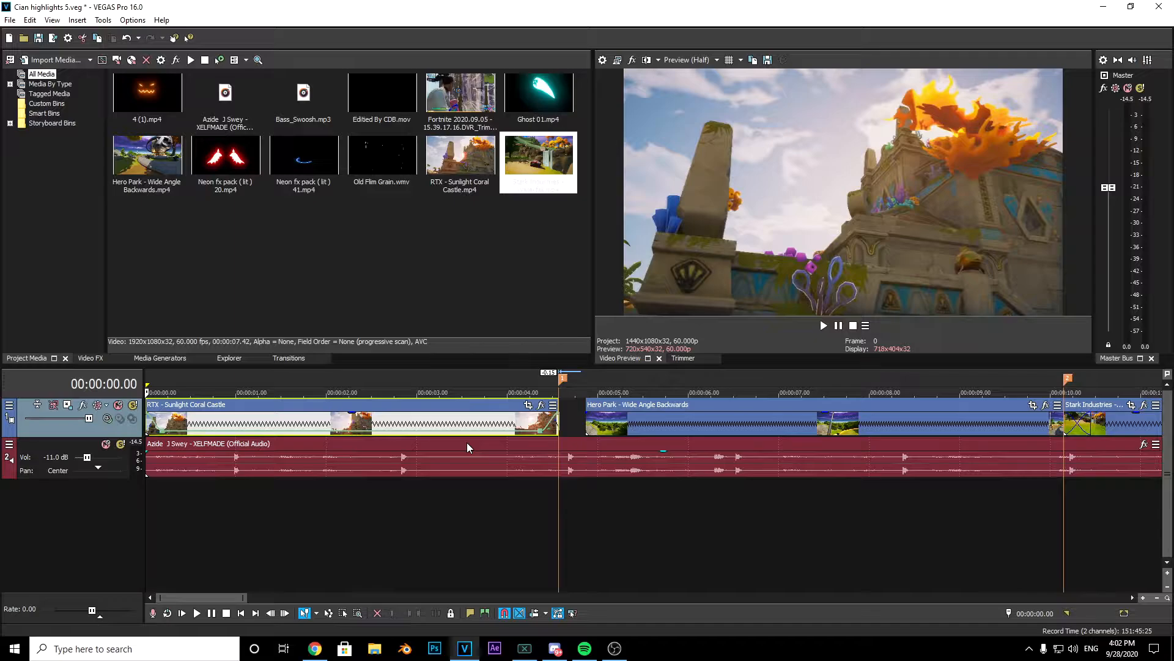
key("space")
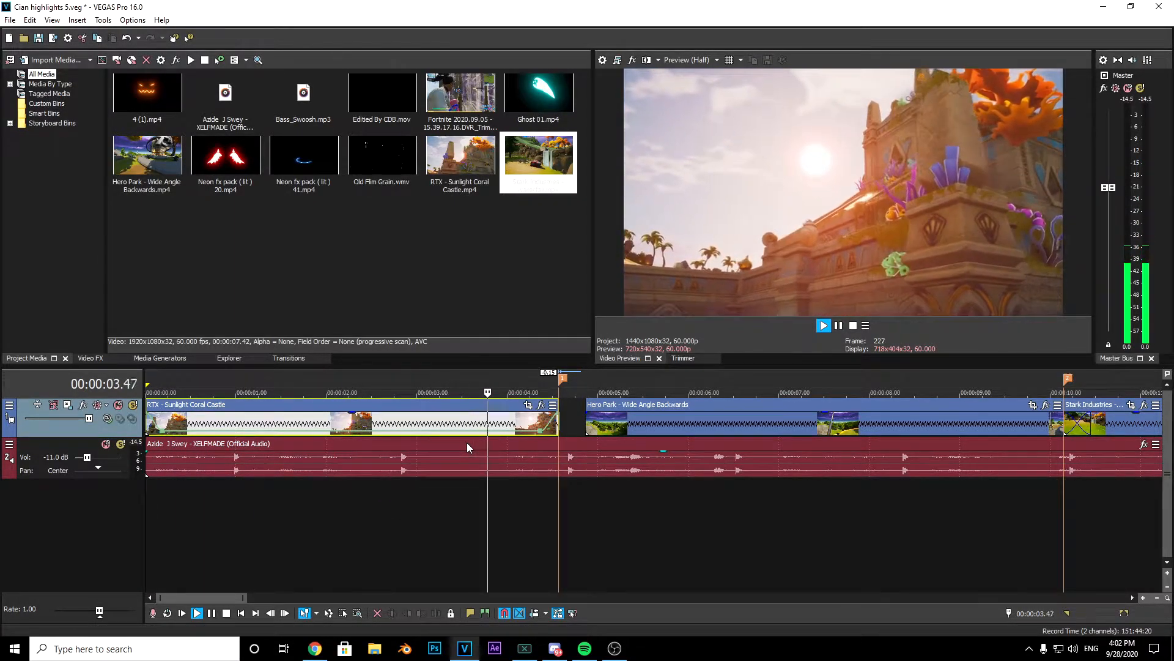
key("space")
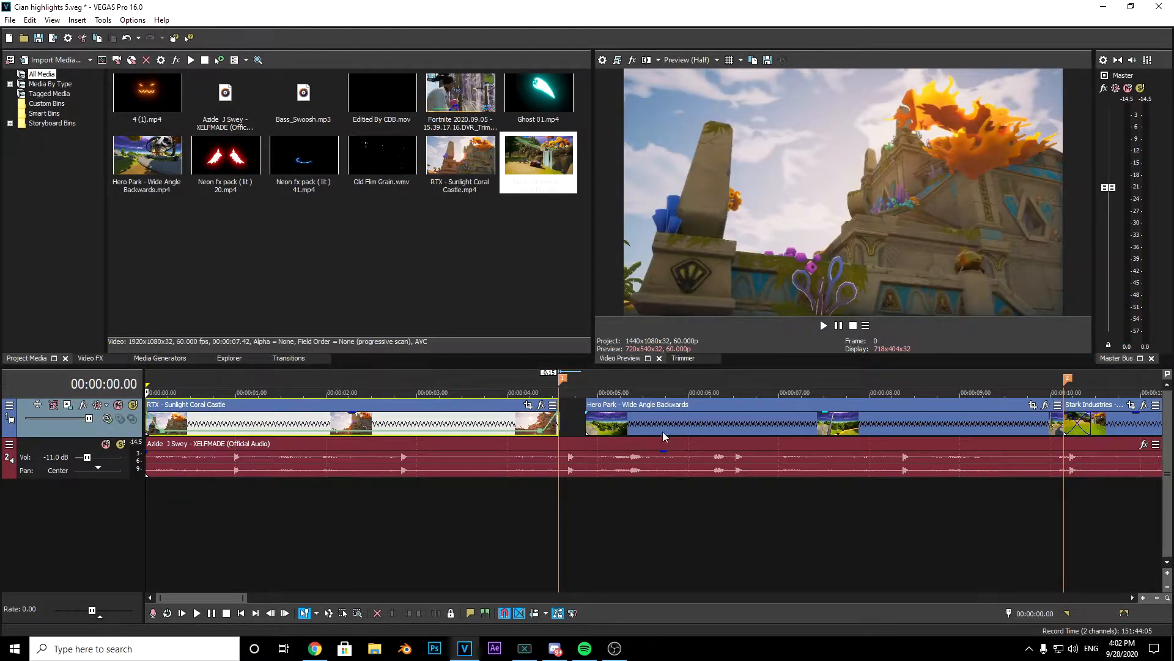
left_click_drag(652, 427, 619, 427)
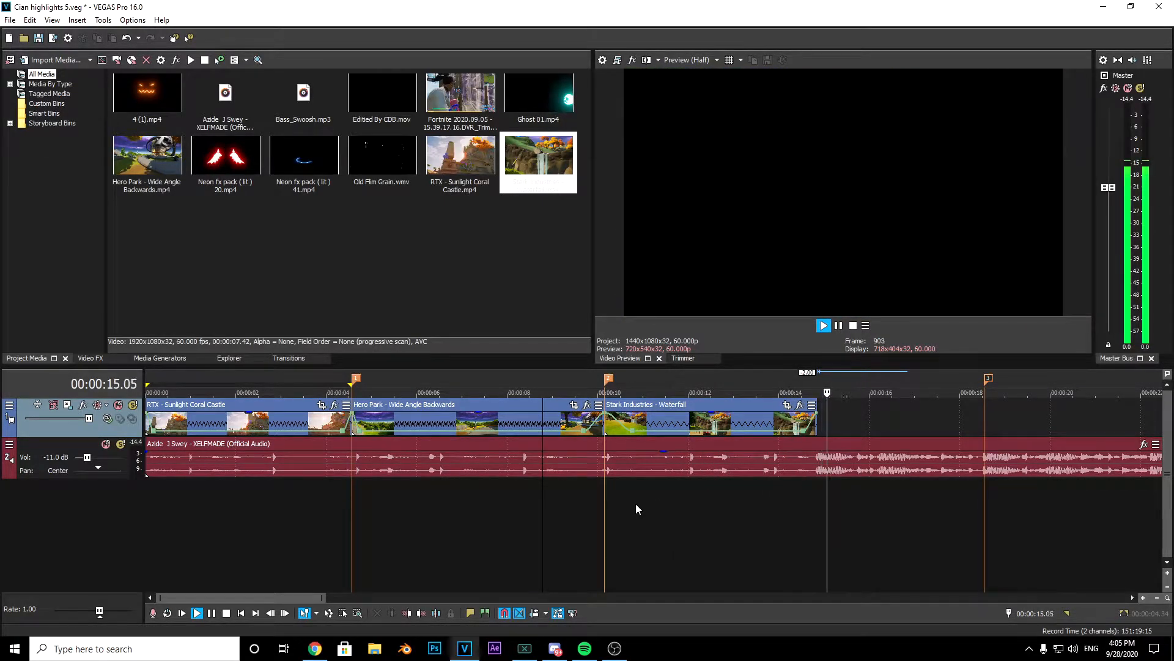
Play back the three cinematic clips against the song to review the transitions and speed ramps
scroll(979, 499, "down", 5)
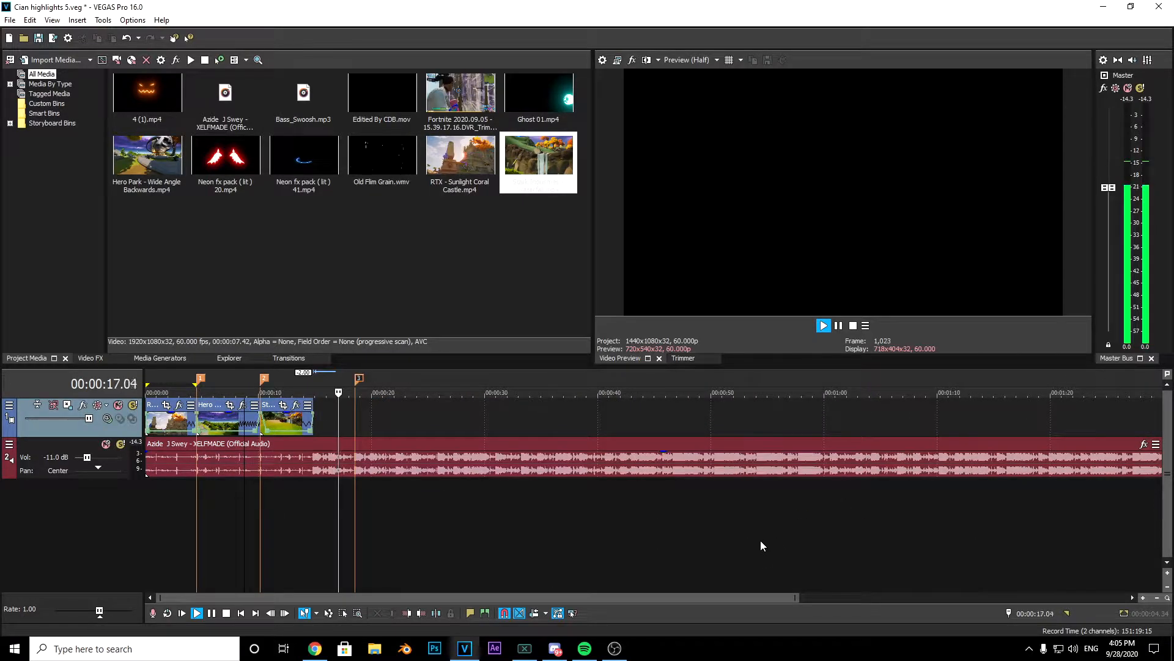
scroll(406, 501, "up", 1)
key("space")
left_click(419, 542)
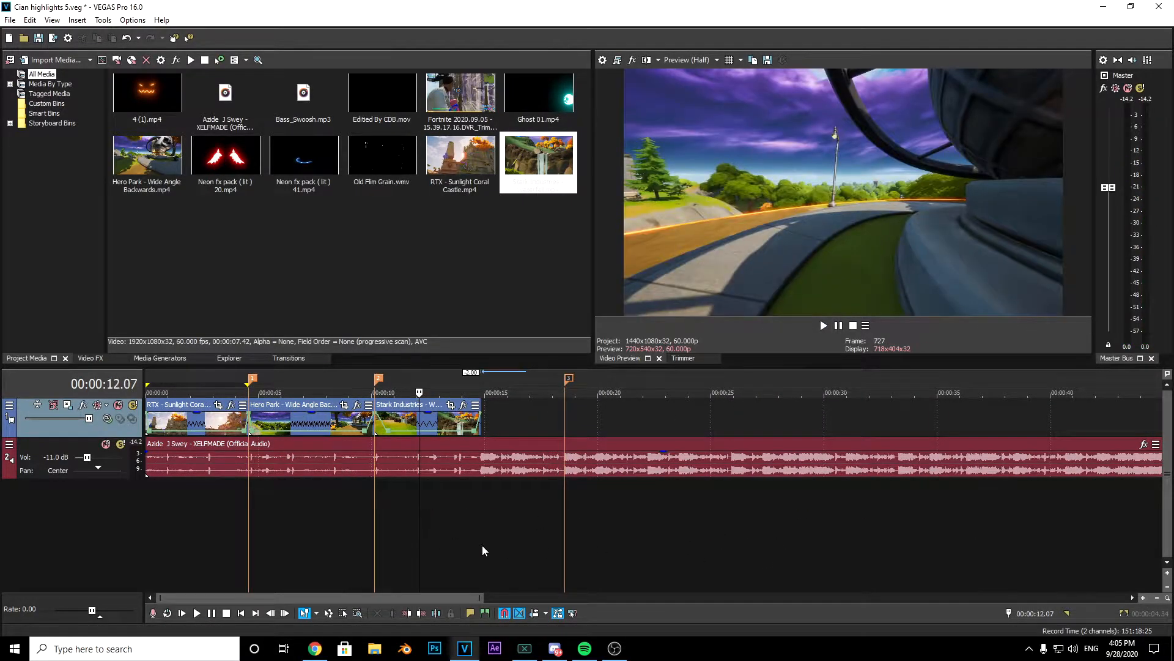
scroll(428, 517, "down", 1)
left_click(167, 514)
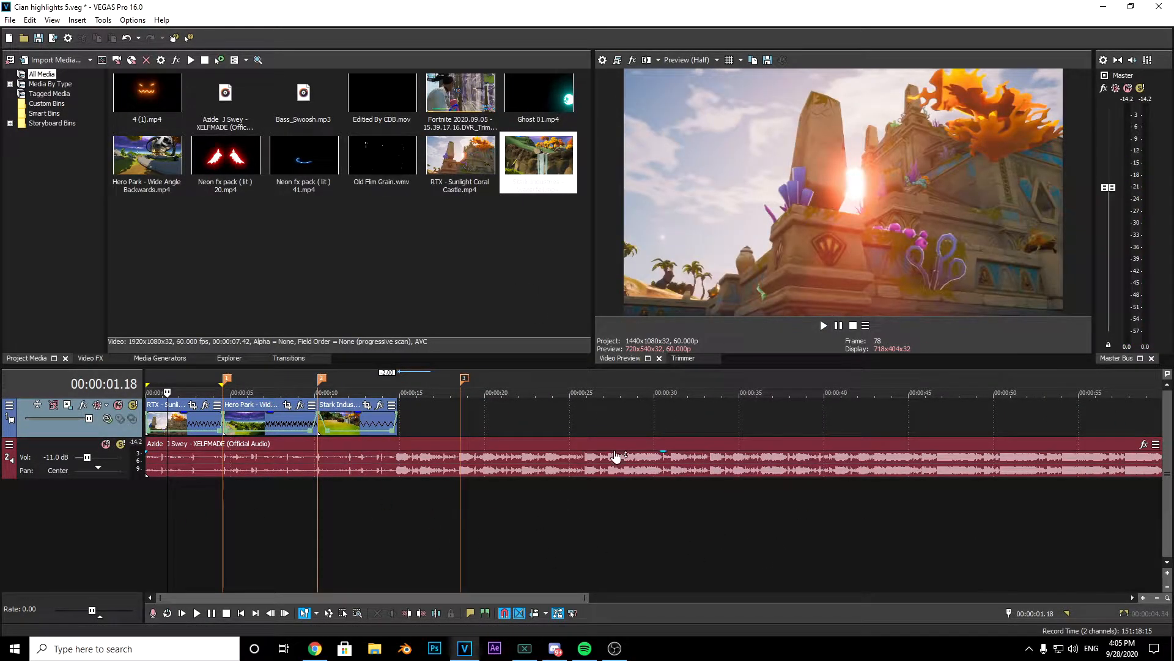
key("space")
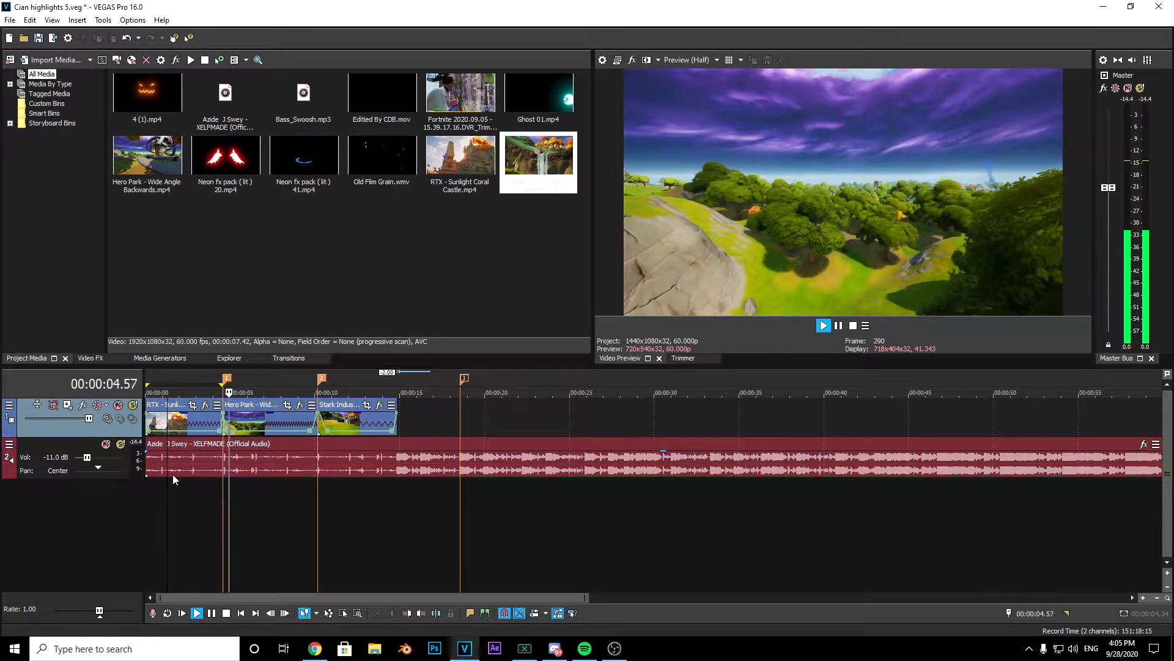
key("space")
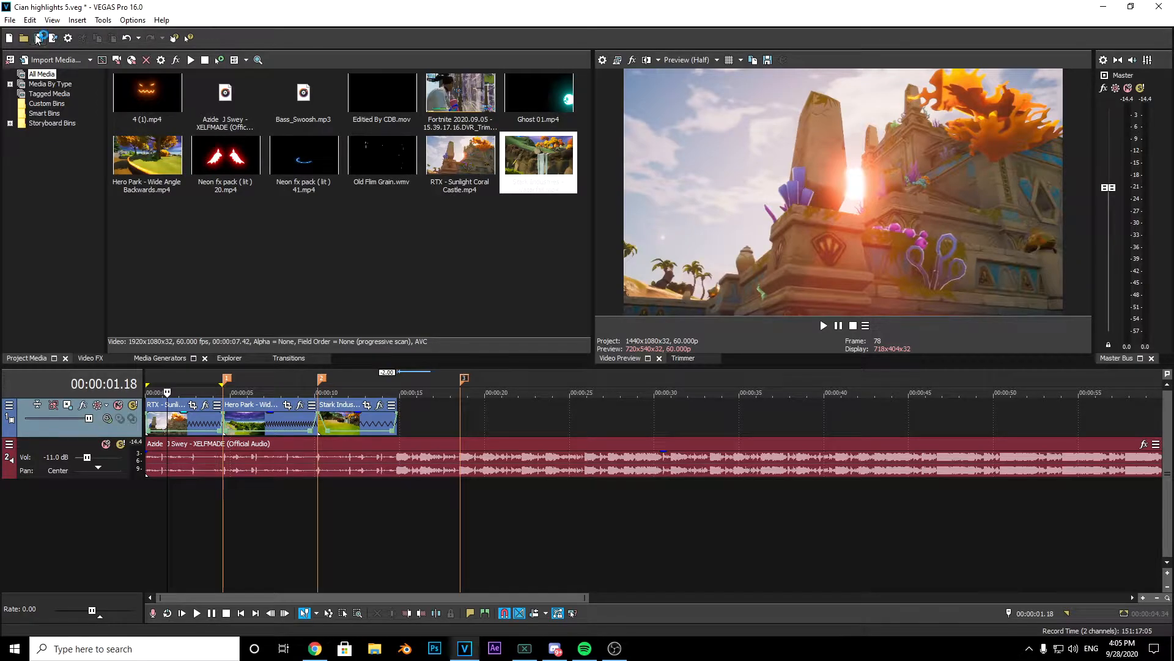
Insert a new video track above the clips and display the (Legacy) Text generator presets
right_click(53, 431)
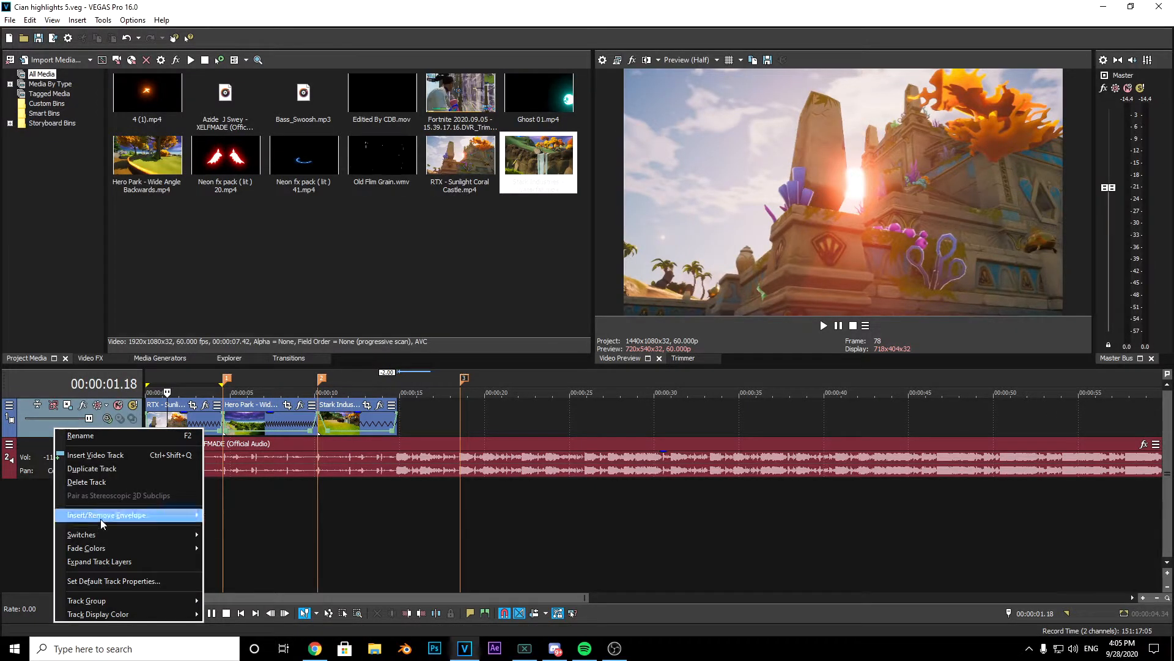
left_click(177, 456)
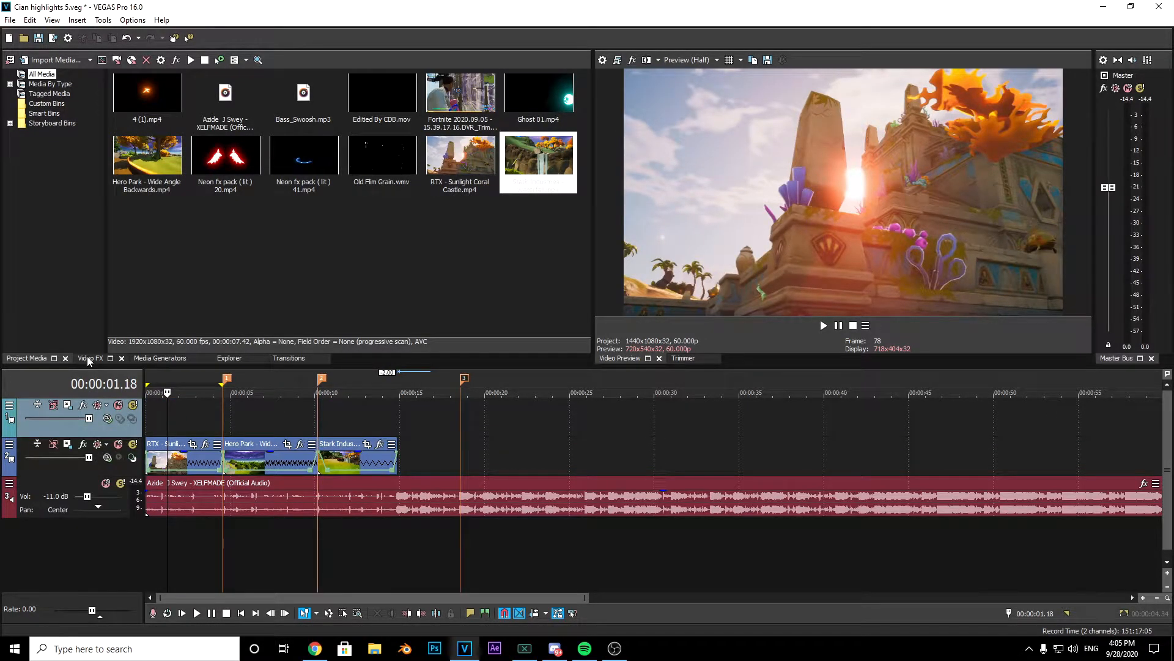
left_click(144, 361)
scroll(64, 214, "down", 10)
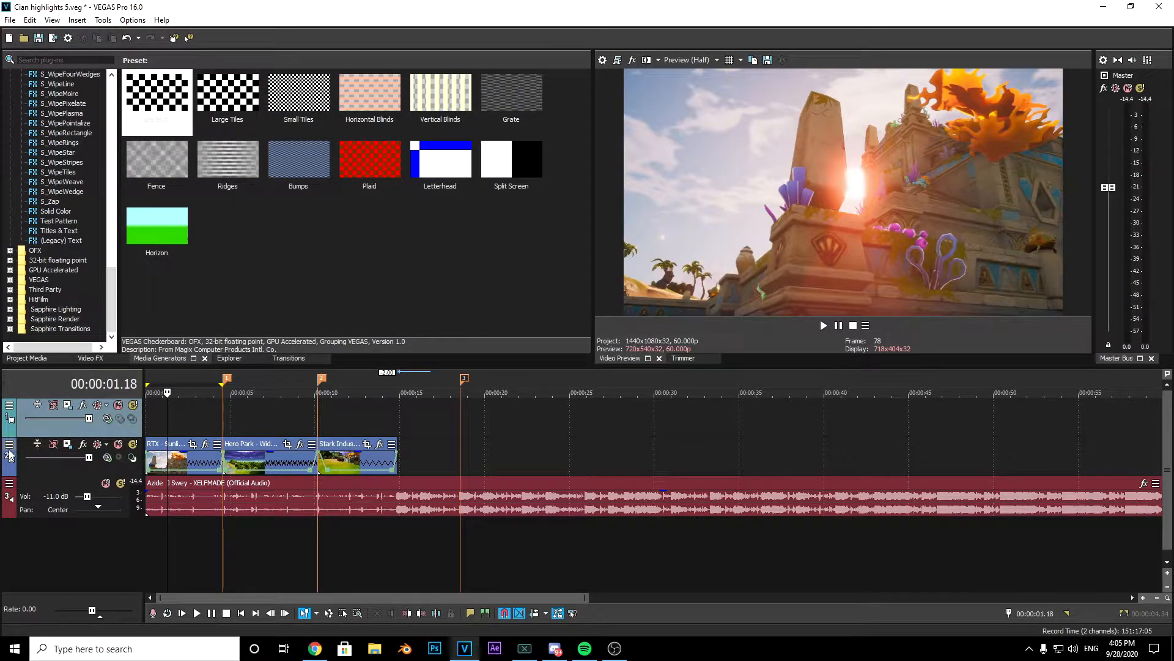
left_click(61, 241)
left_click(487, 298)
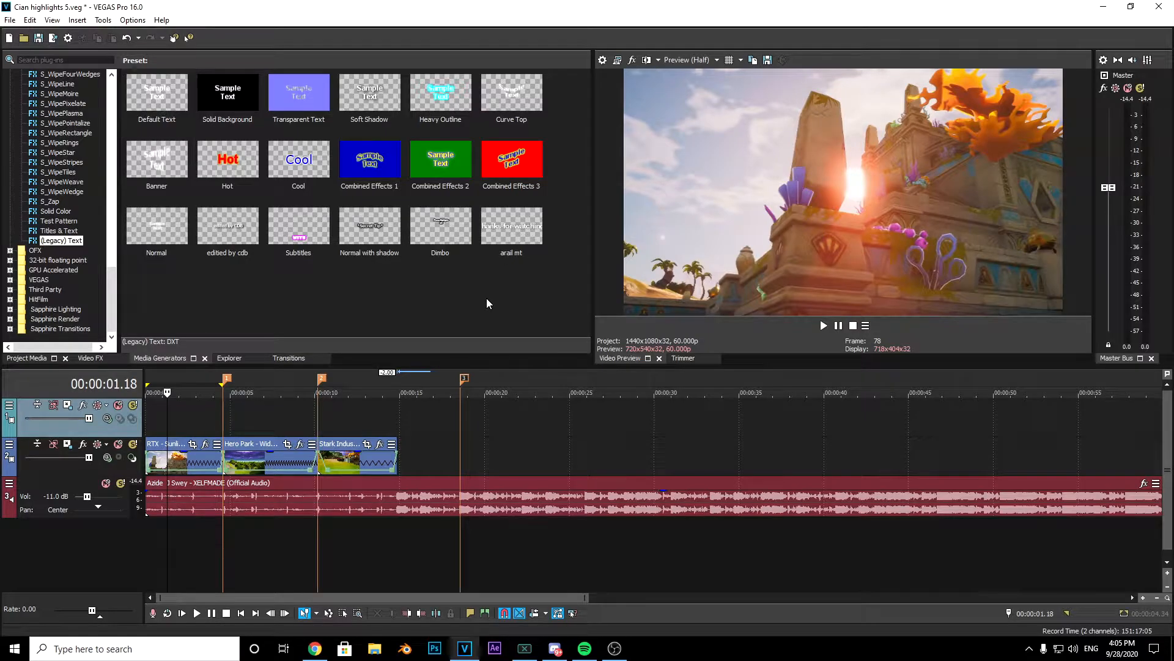
Insert a second empty video track and add the arail mt legacy text preset at the start of the uppermost track
right_click(48, 435)
left_click(28, 427)
right_click(29, 428)
left_click(61, 463)
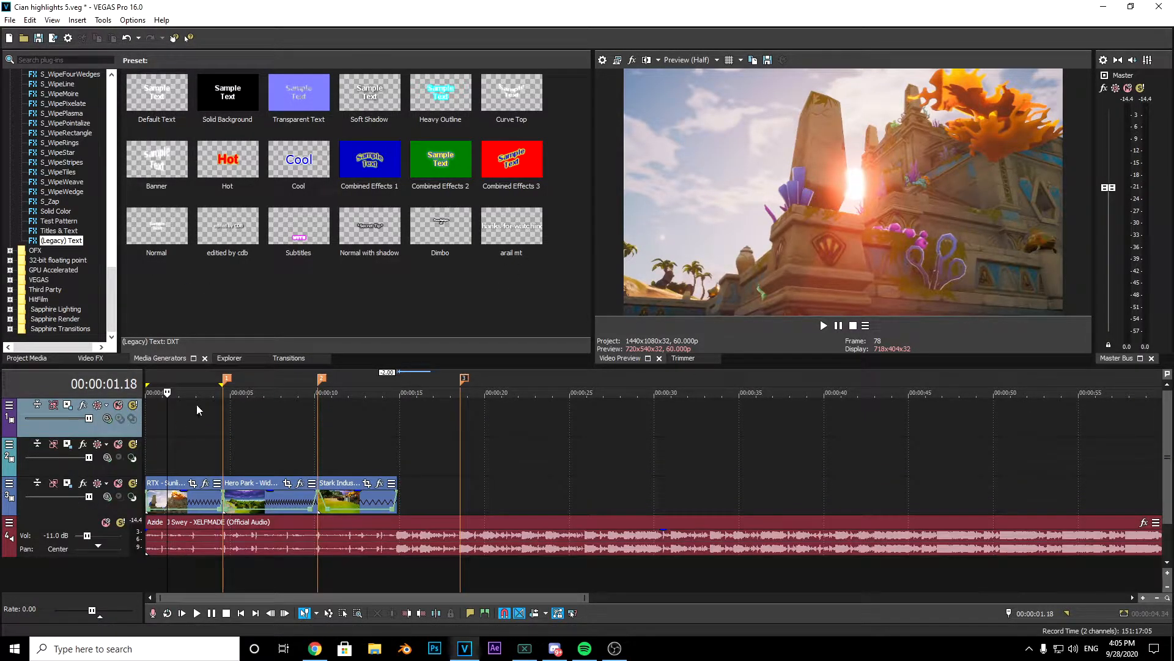
left_click_drag(508, 227, 153, 416)
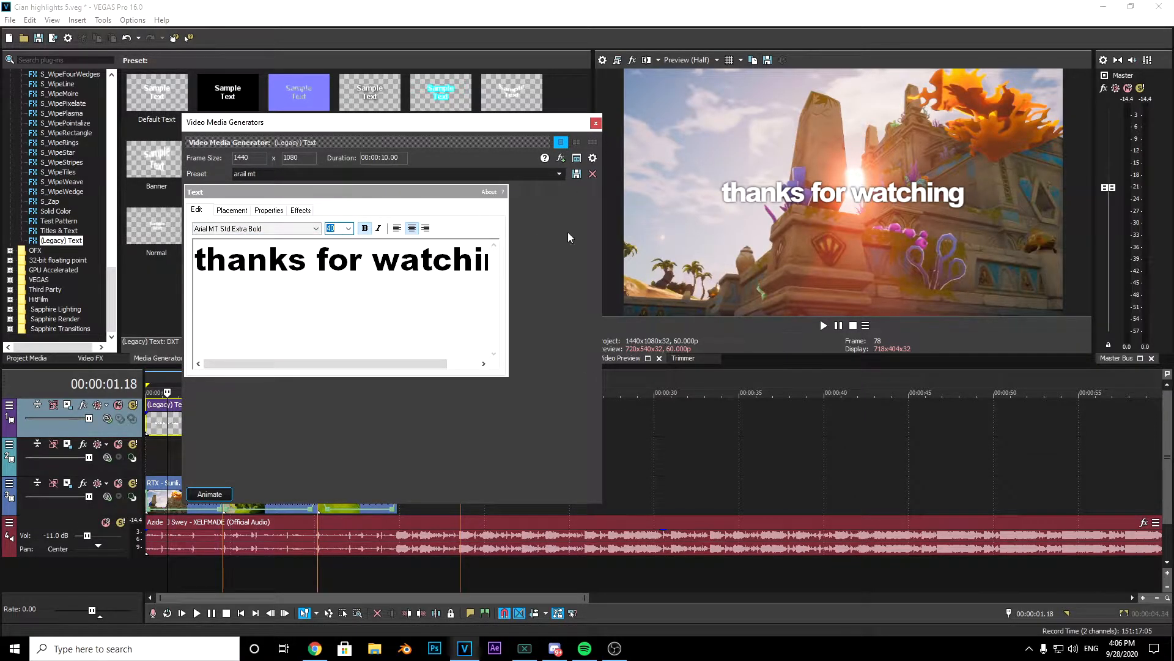
Replace the title's preset wording with the text "ff"
left_click_drag(195, 260, 582, 263)
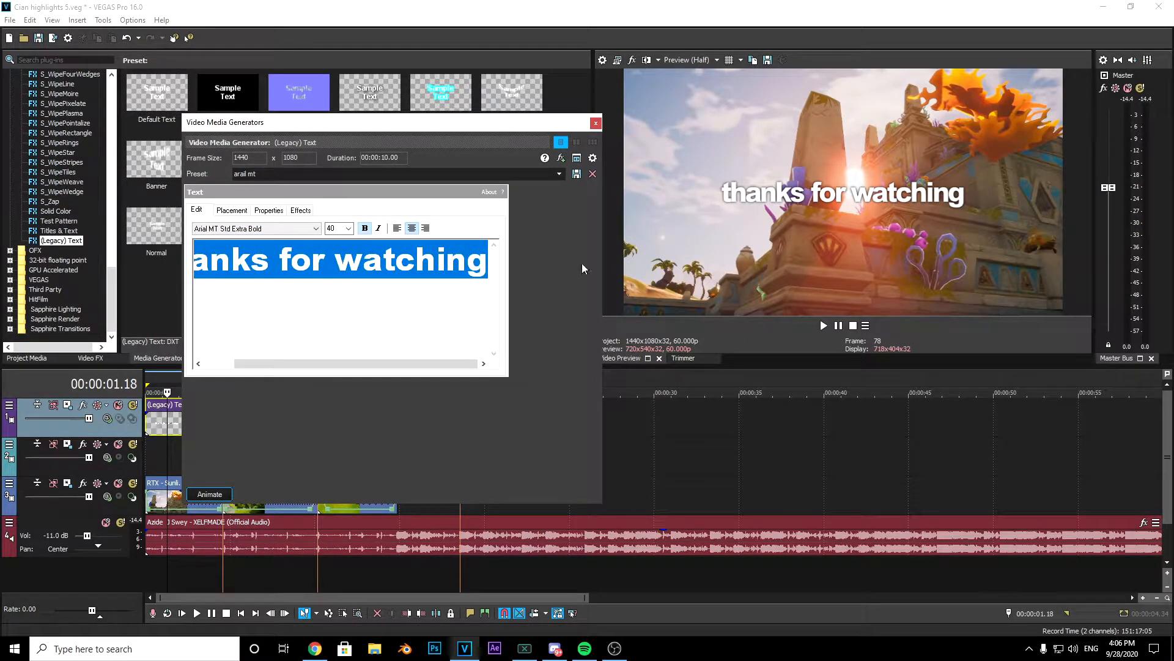
key("Delete")
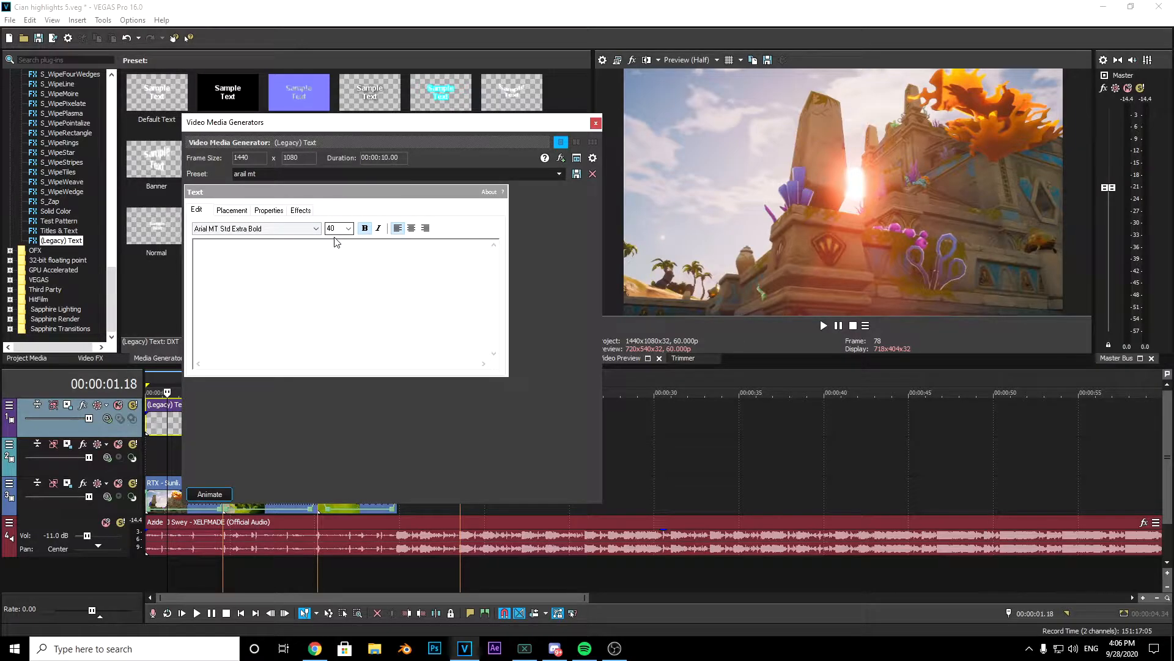
type("ff")
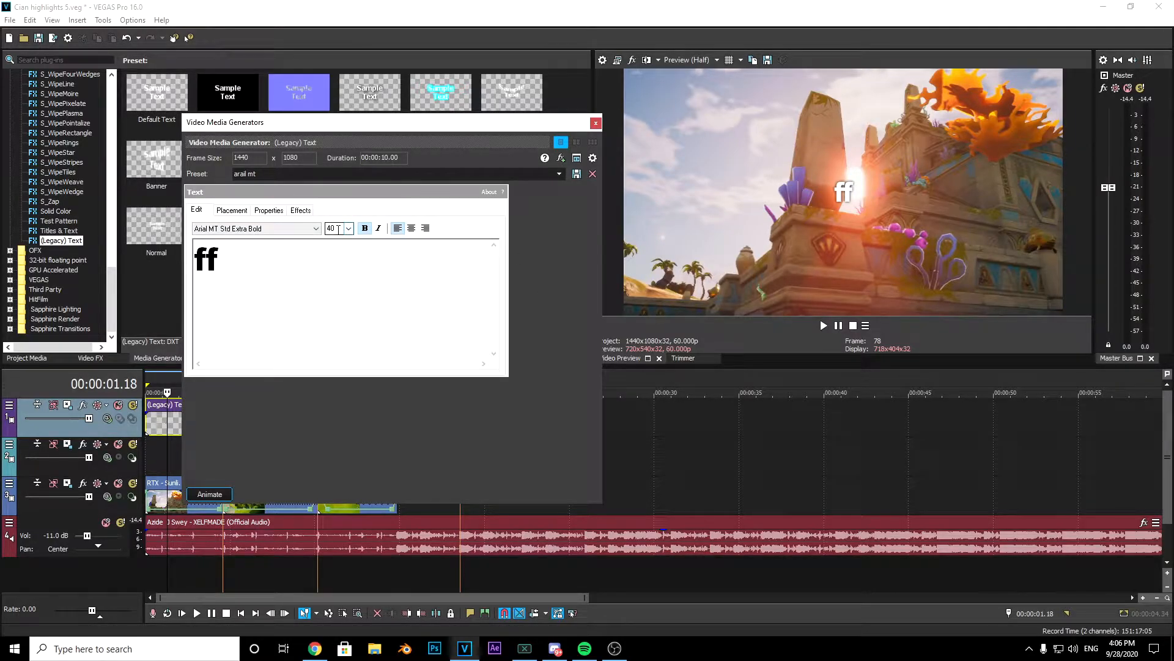
Review the title's placement, color and spacing properties, and outline, shadow and deformation effects
left_click(232, 211)
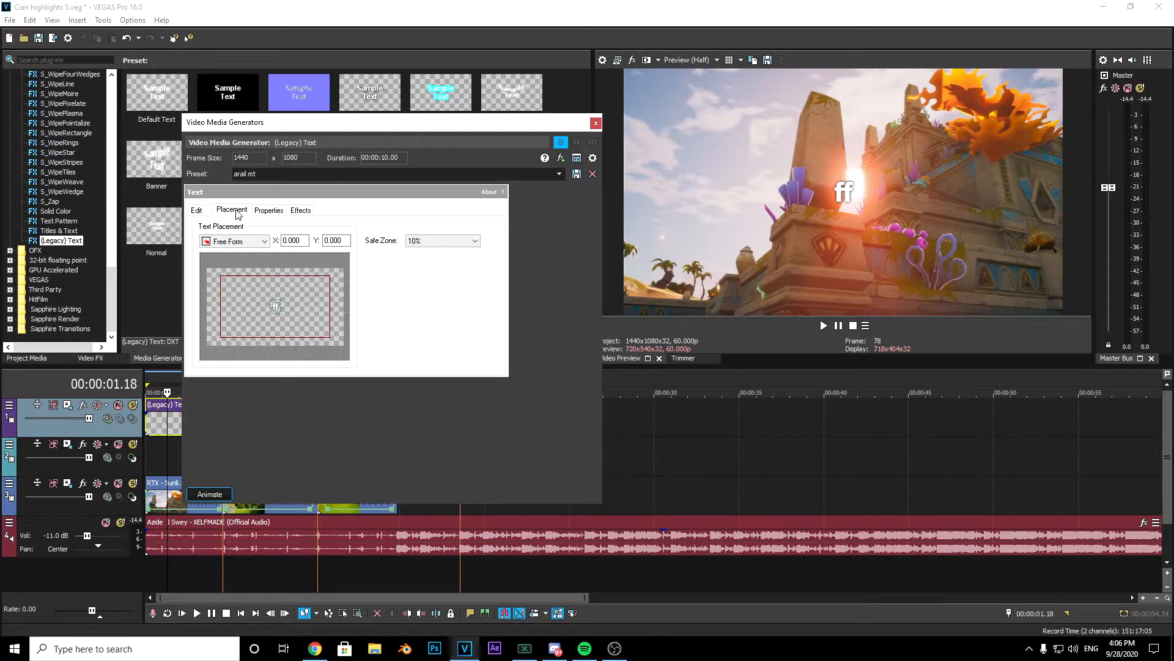
left_click(293, 213)
left_click(281, 213)
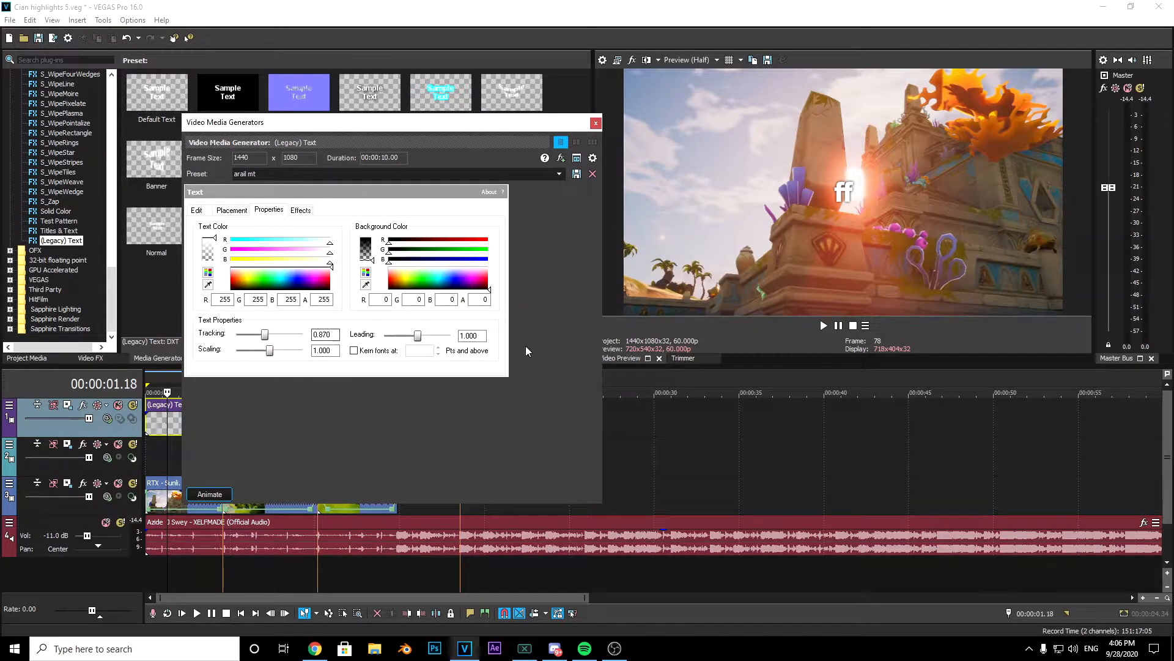
left_click(301, 211)
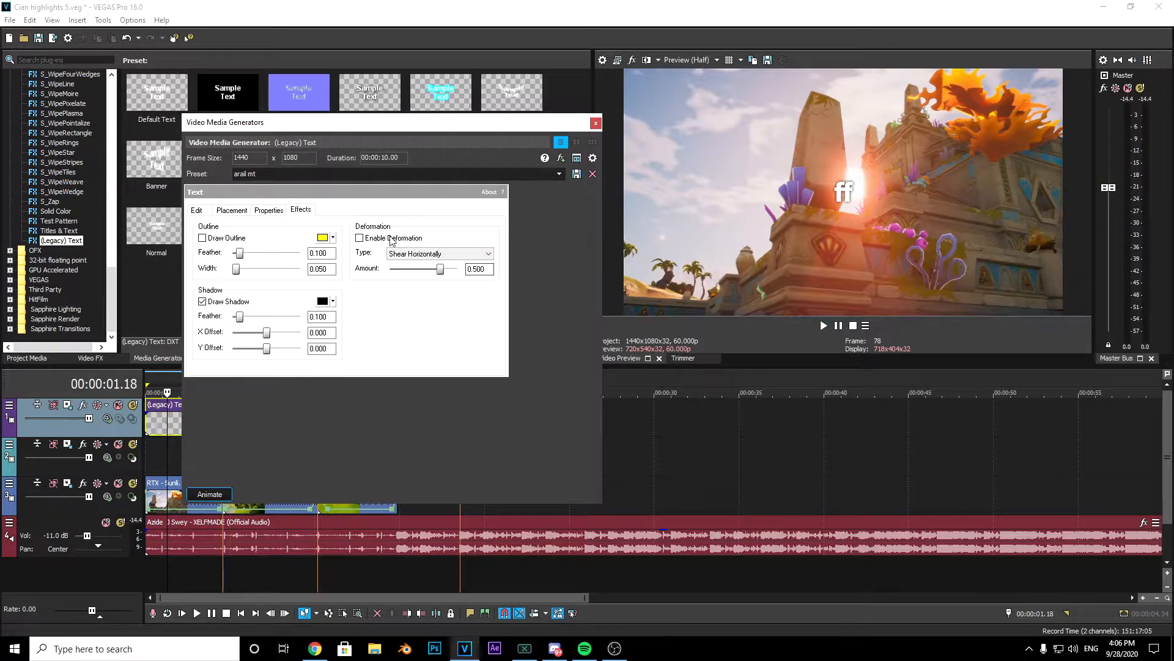
Replace the title's text "ff" with "highlights" in the text generator
left_click(196, 210)
key("BackSpace")
type("highlight")
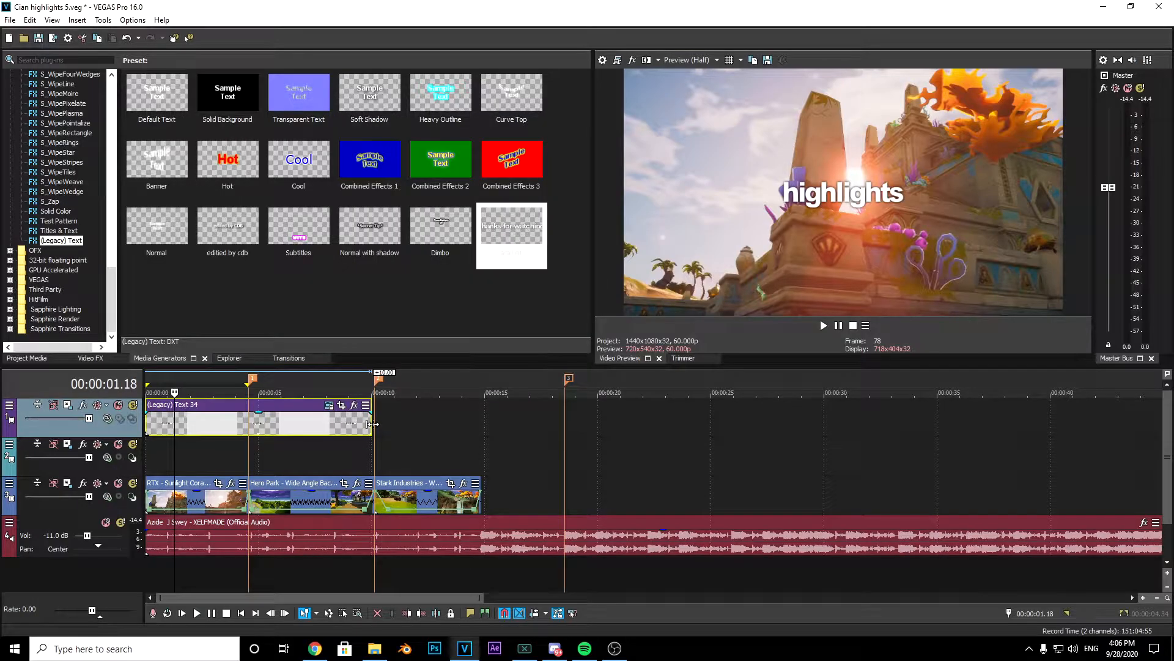
Trim the "highlights" title to end with the first clip, add short fades at its start and end, and preview it
left_click_drag(372, 424, 248, 423)
left_click(194, 443)
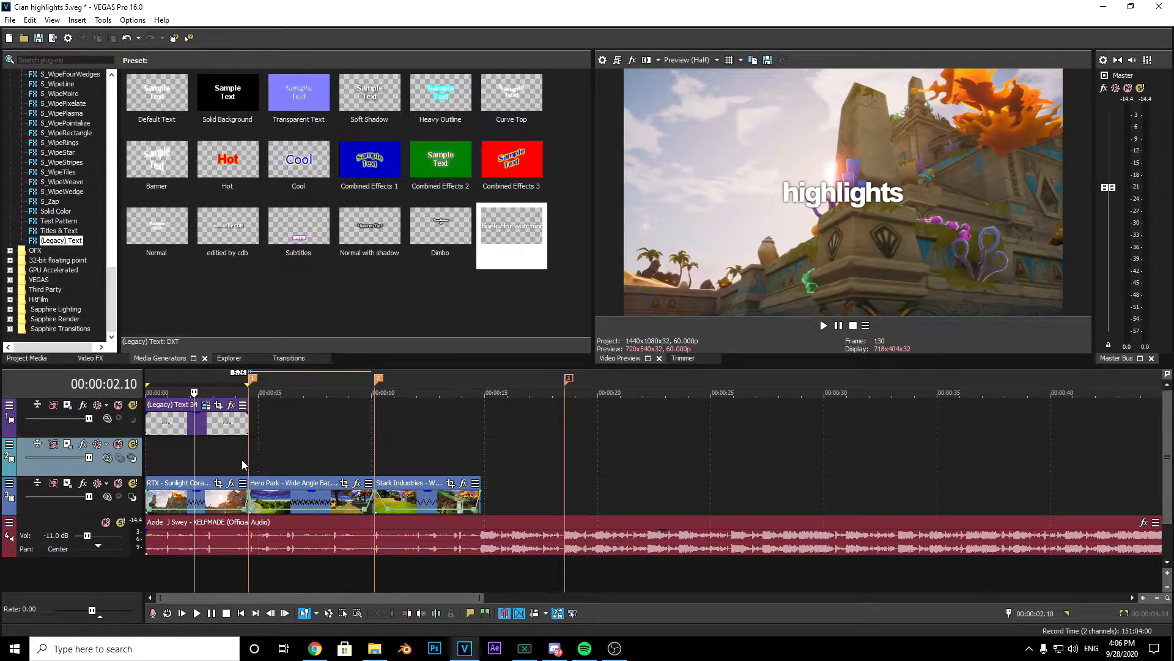
scroll(242, 465, "up", 3)
left_click_drag(144, 411, 163, 411)
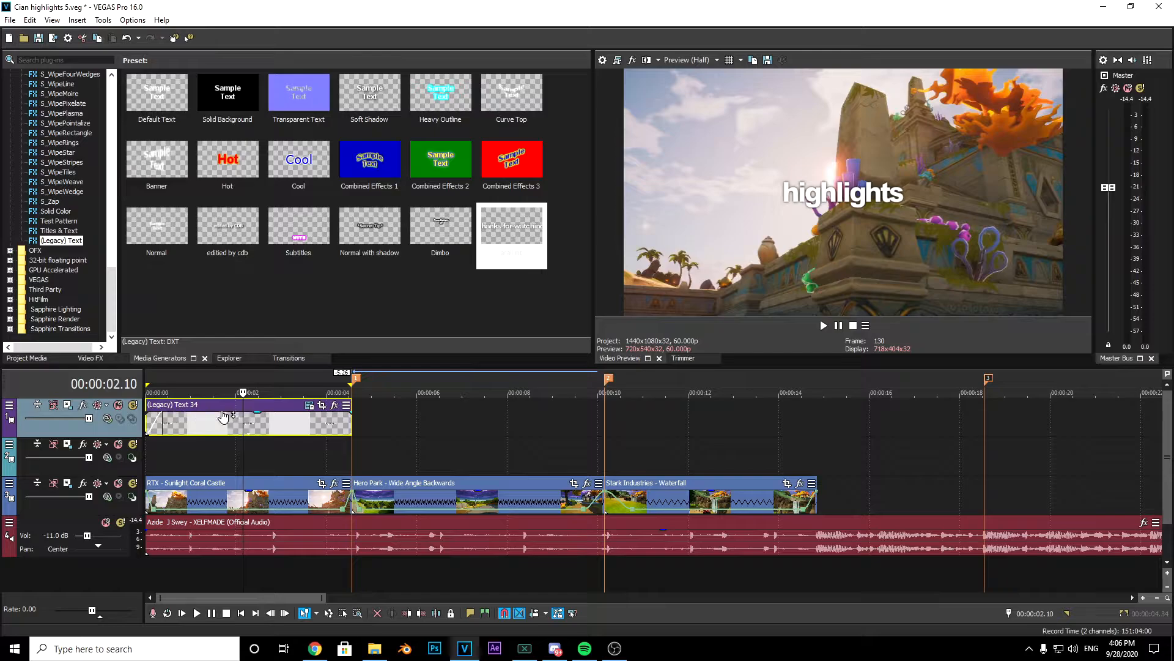
left_click_drag(352, 411, 333, 411)
key("w")
key("space")
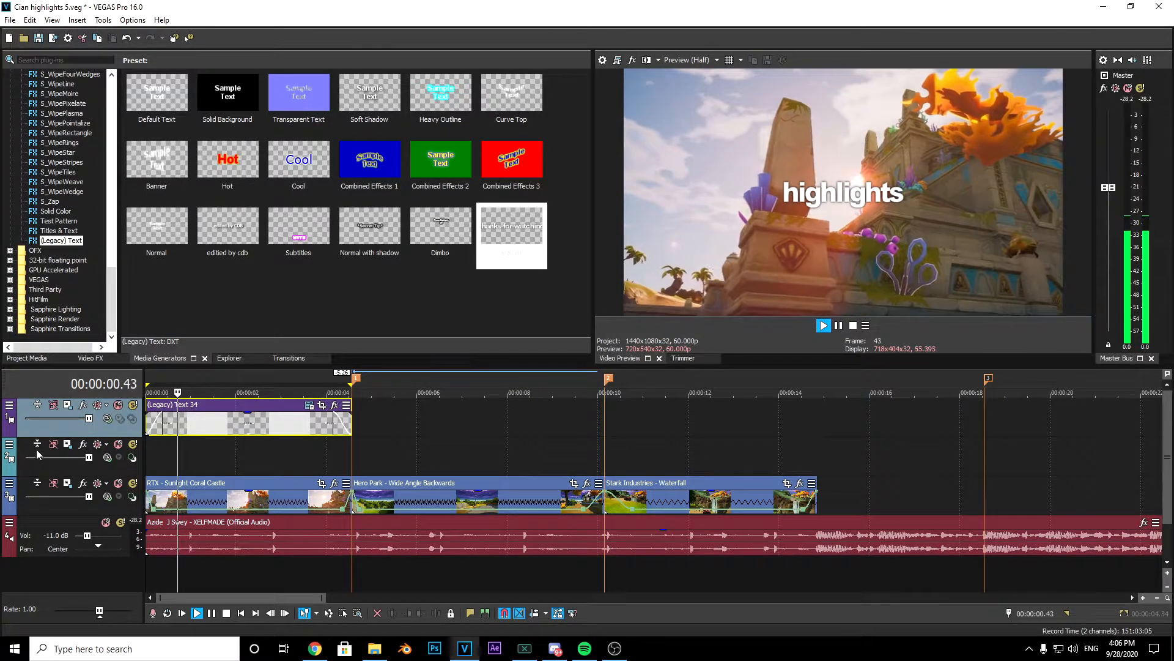
key("space")
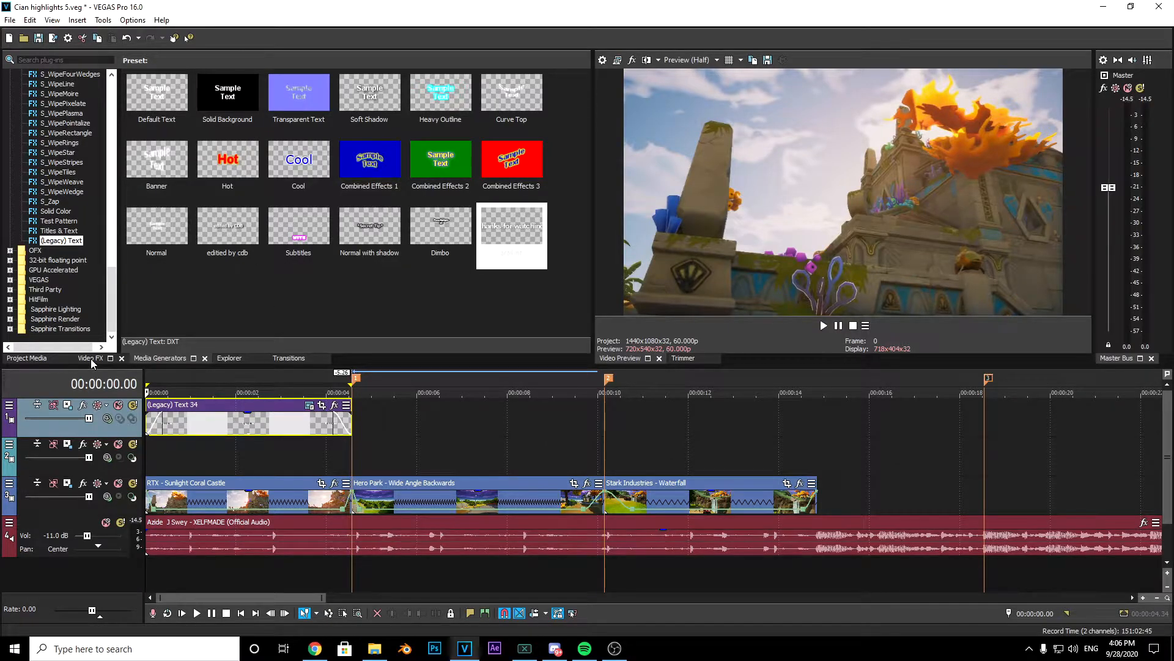
Apply the 3D Blinds transition's Spin preset to the start of the "highlights" title
left_click(32, 359)
left_click(159, 359)
left_click(288, 359)
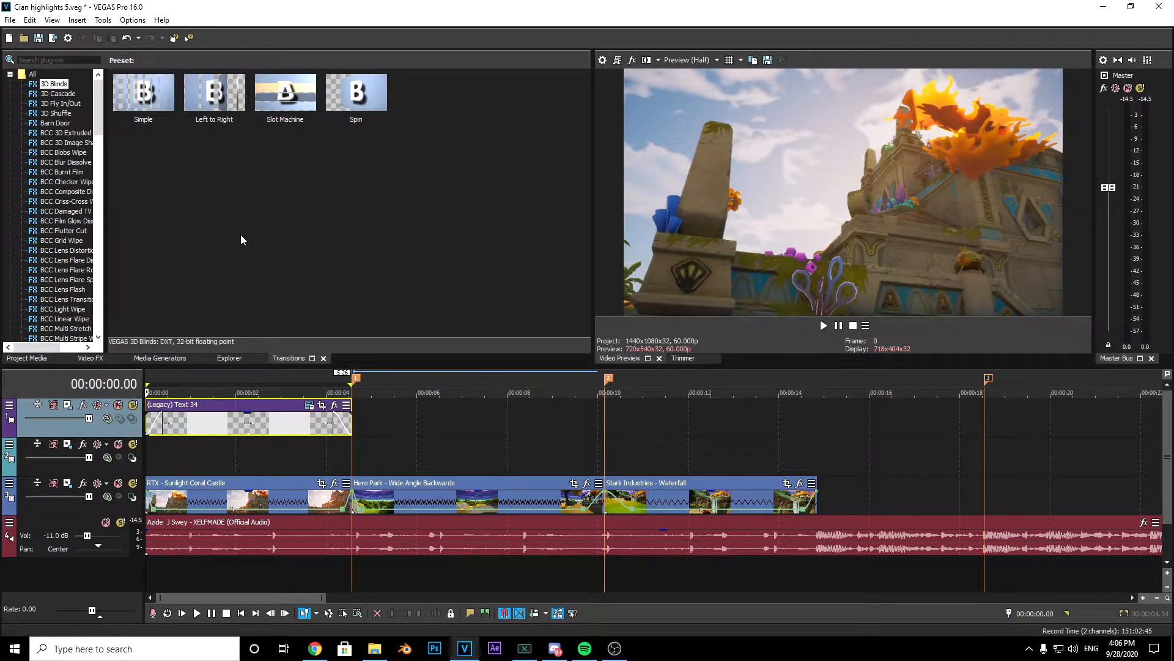
left_click_drag(361, 99, 146, 420)
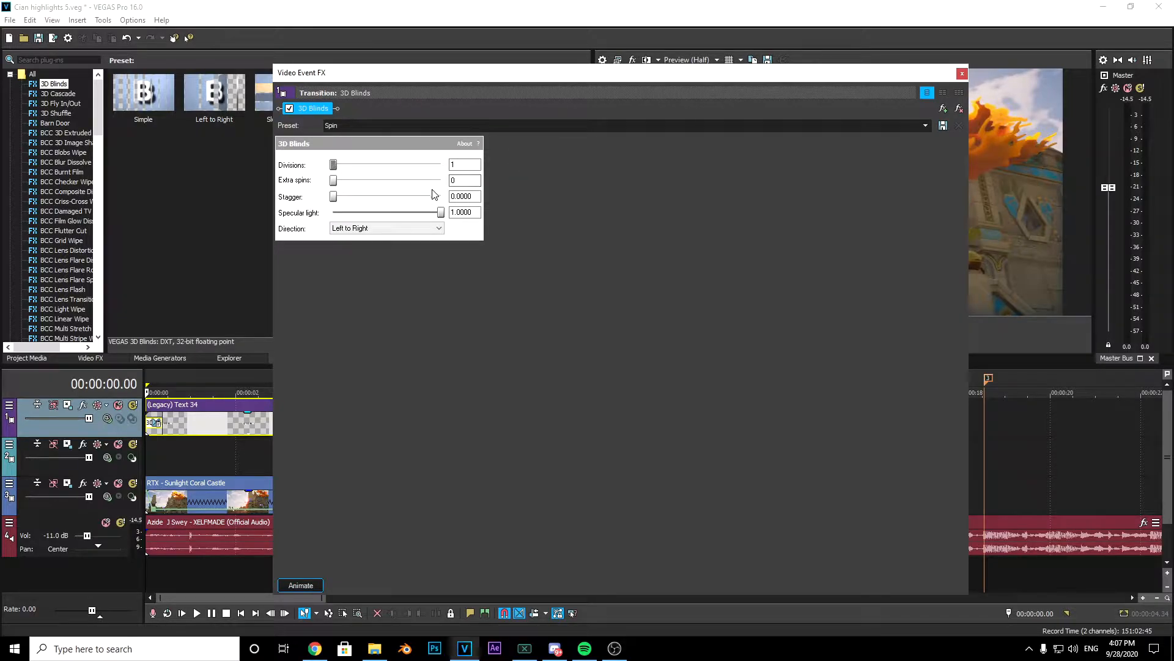
left_click(962, 74)
Apply the 3D Blinds Spin preset to the end of the "highlights" title and change its spin direction
left_click_drag(356, 98, 350, 421)
left_click(403, 230)
left_click(365, 259)
left_click(961, 75)
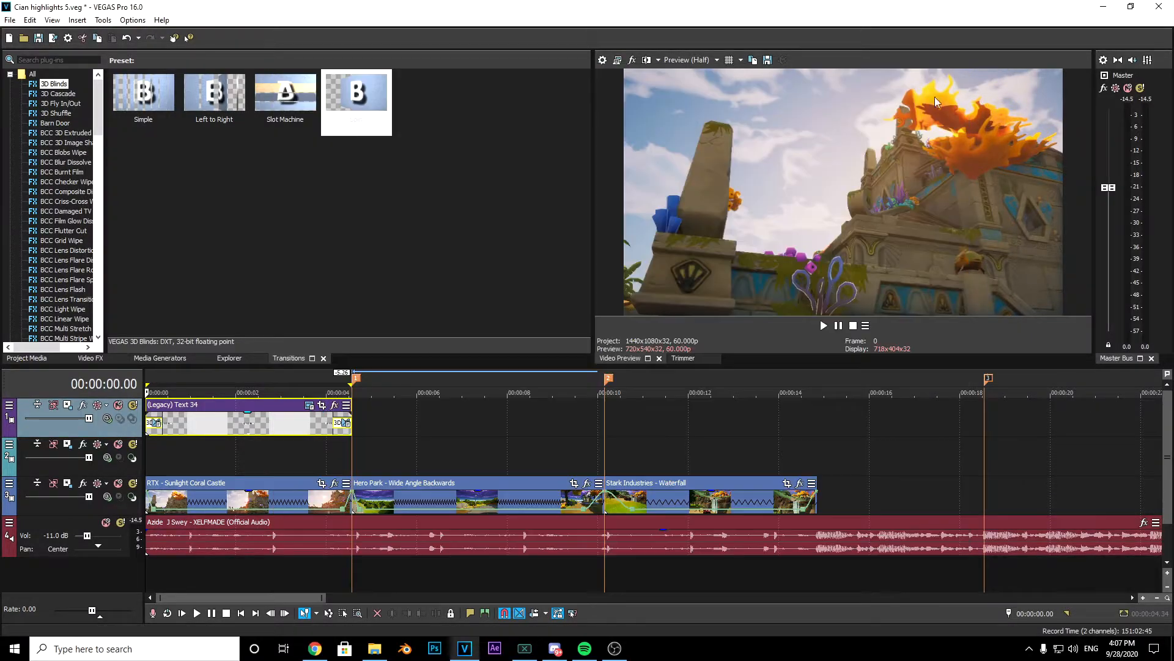
Play back the title's spin transitions and shorten the one at its start
key("space")
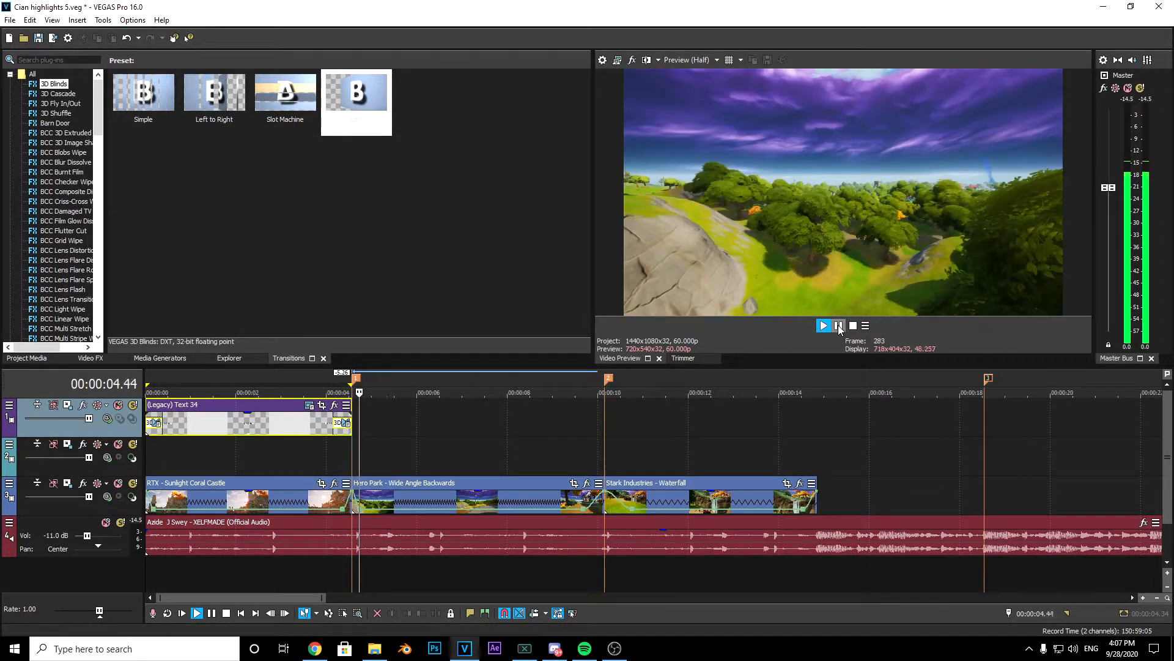
key("space")
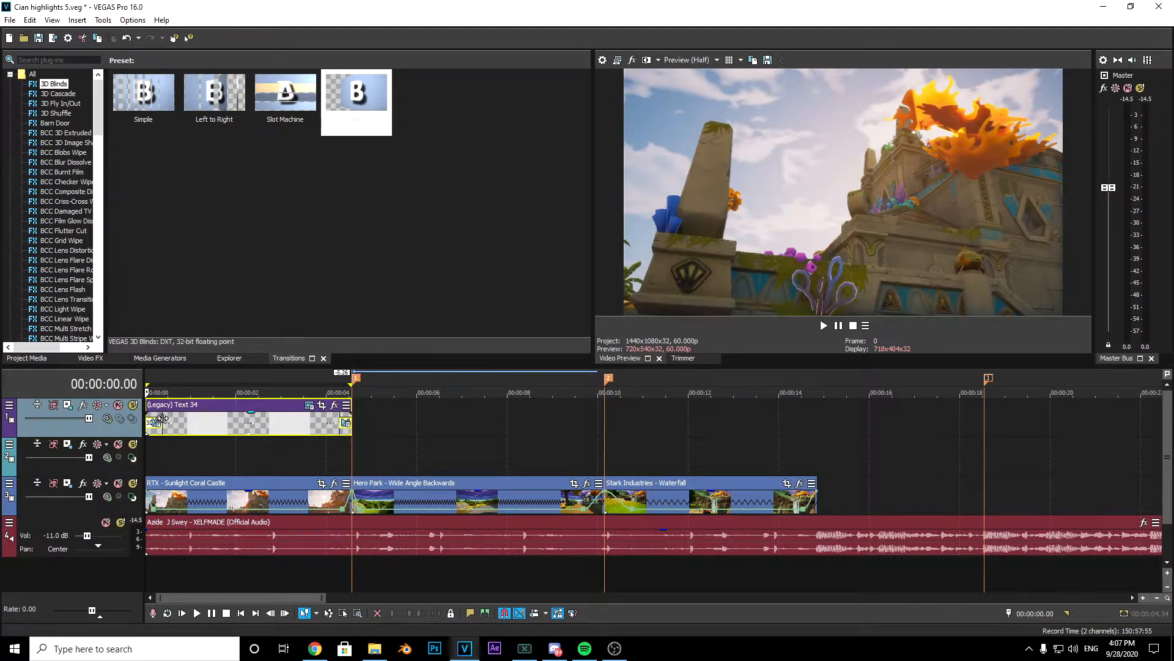
key("space")
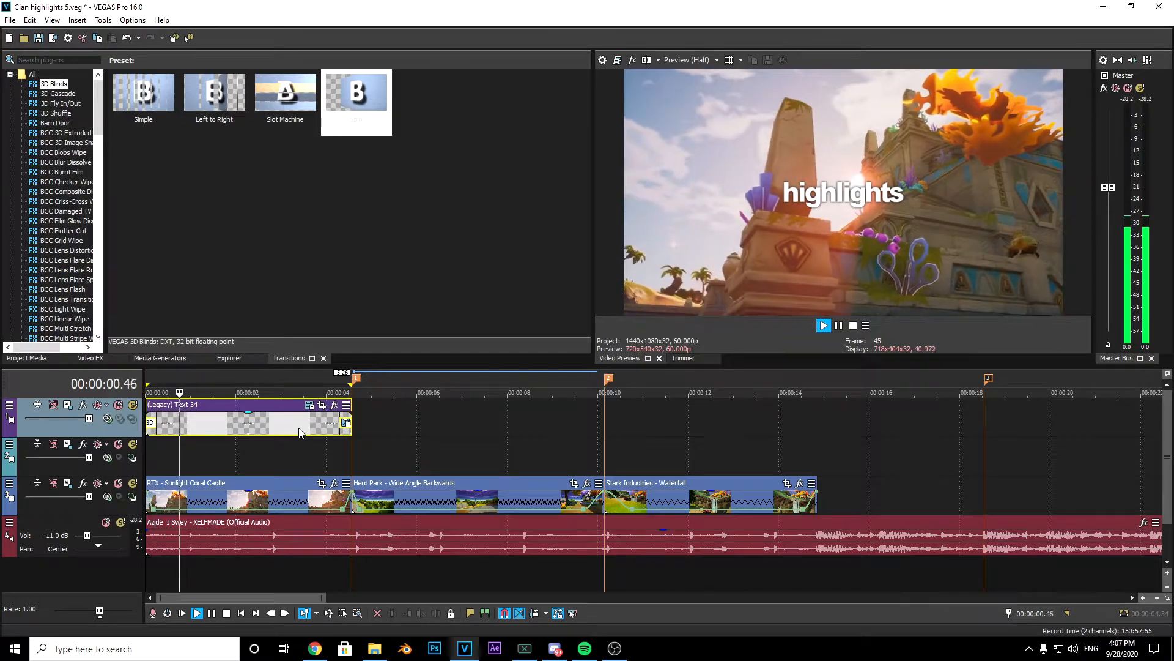
key("space")
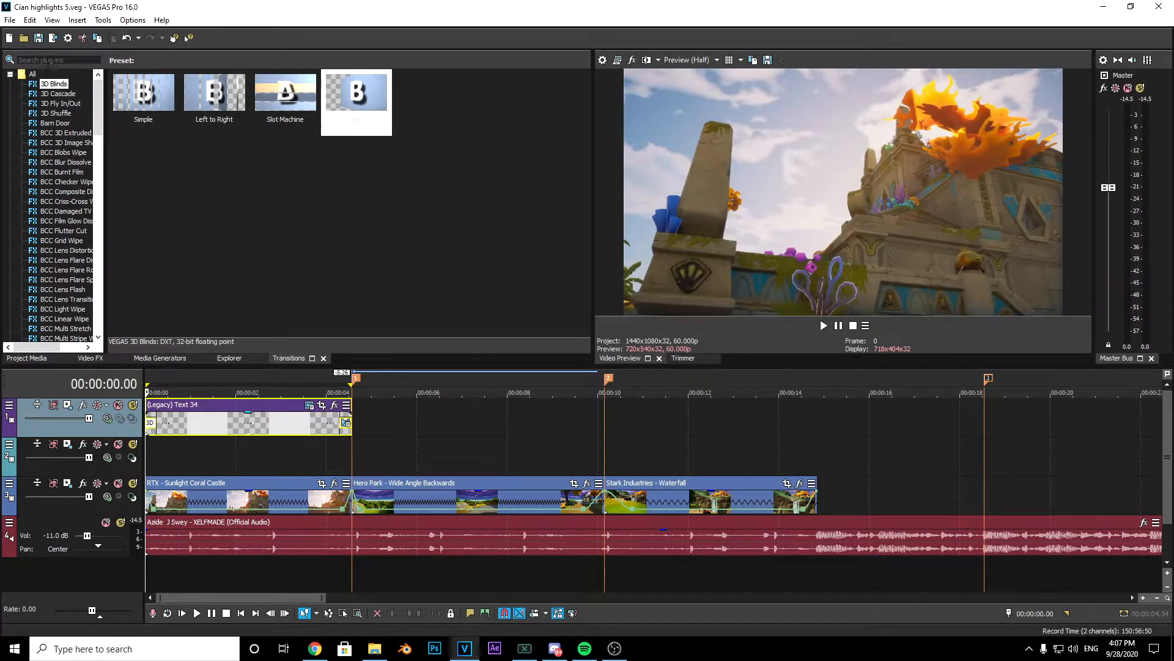
Search the video effects for "wave" and save the project
left_click(90, 358)
left_click(61, 59)
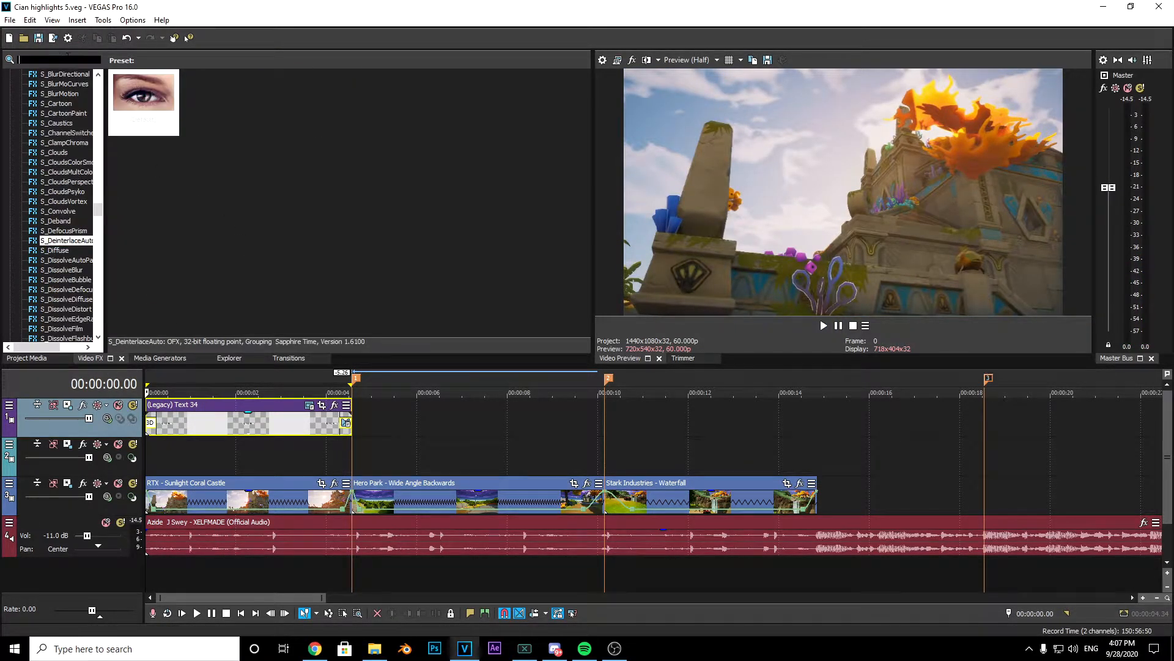
type("w")
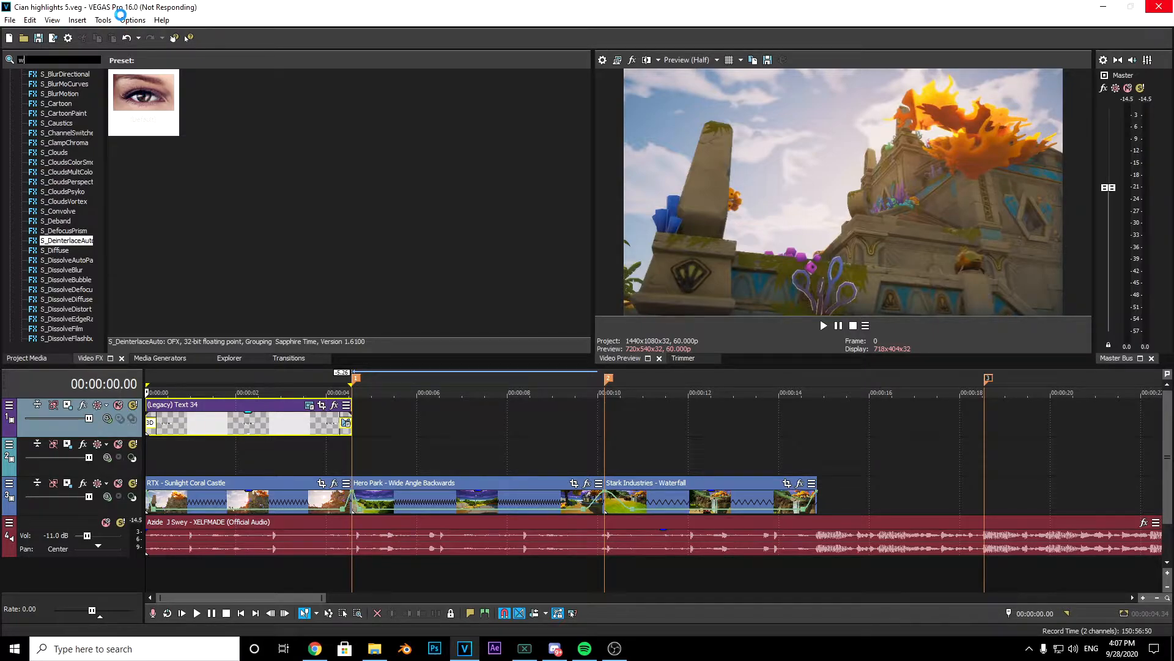
type("ave")
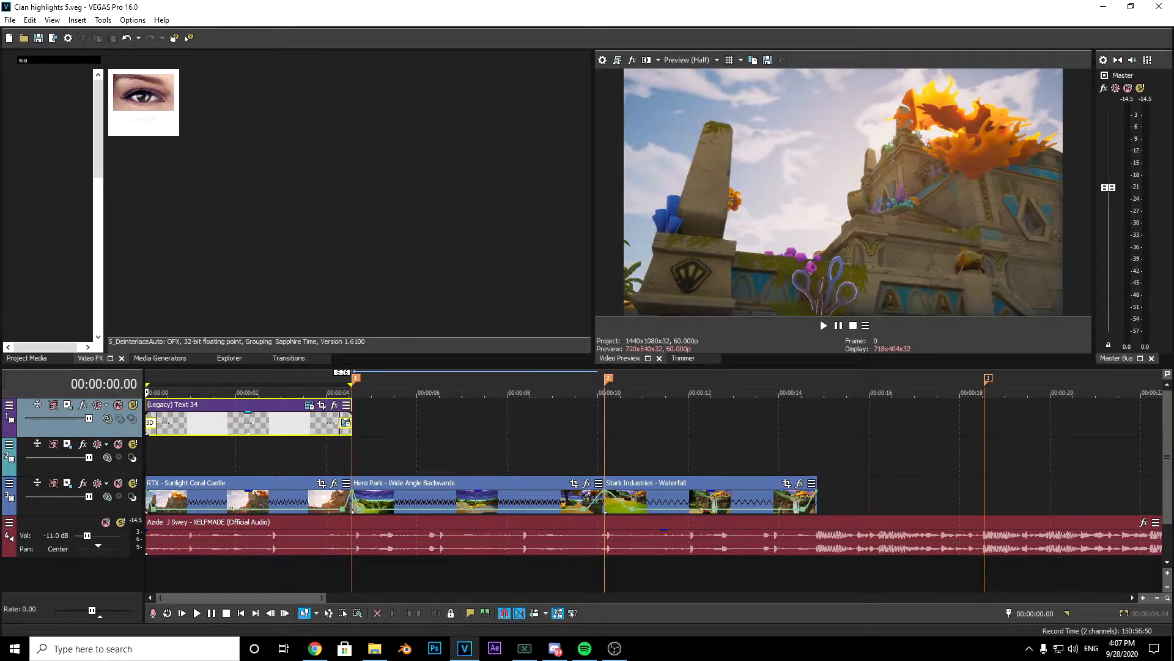
left_click(42, 40)
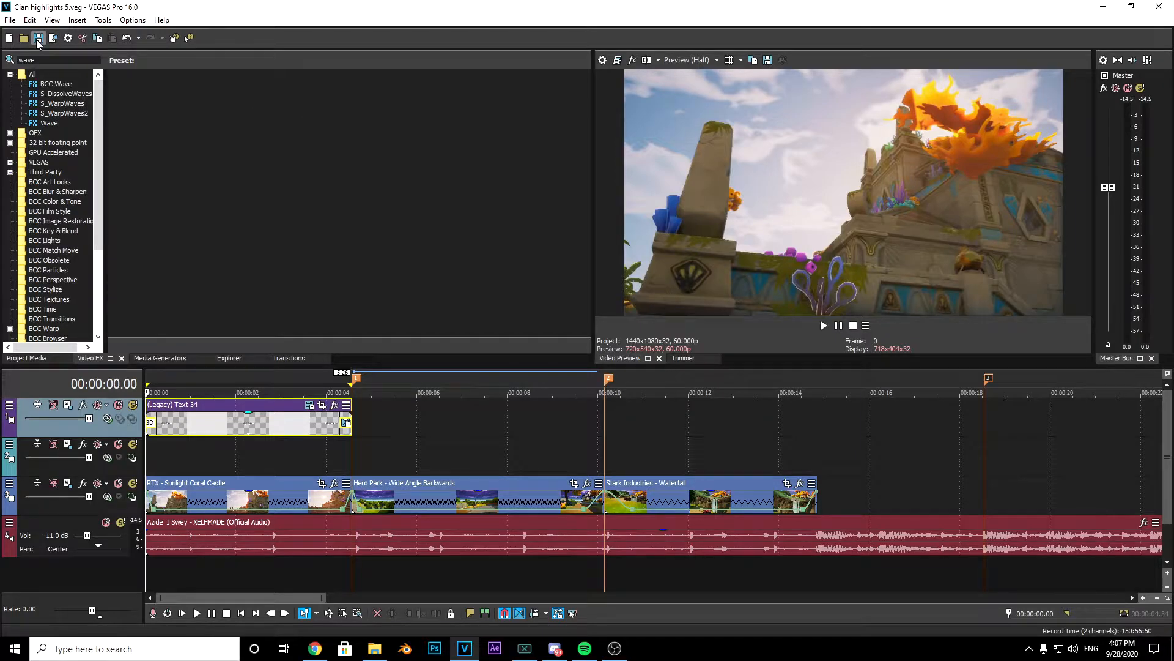
Apply the S_WarpWaves effect with the "warp text nice" preset to the "highlights" title
left_click(66, 103)
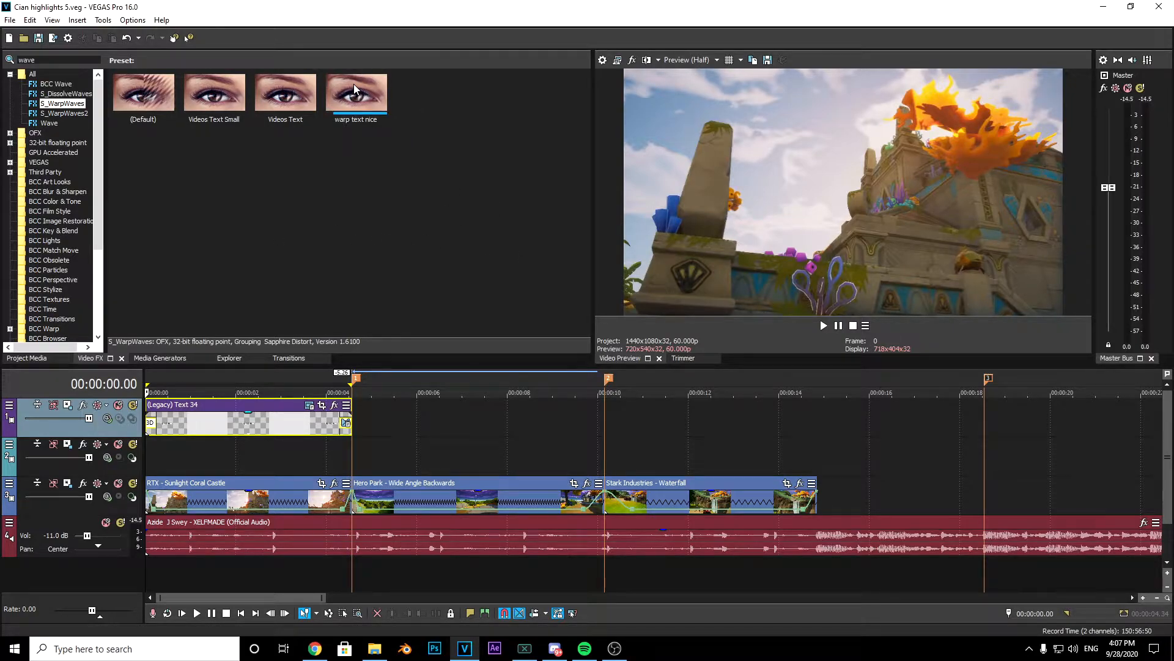
left_click_drag(354, 83, 366, 127)
left_click_drag(197, 416, 197, 416)
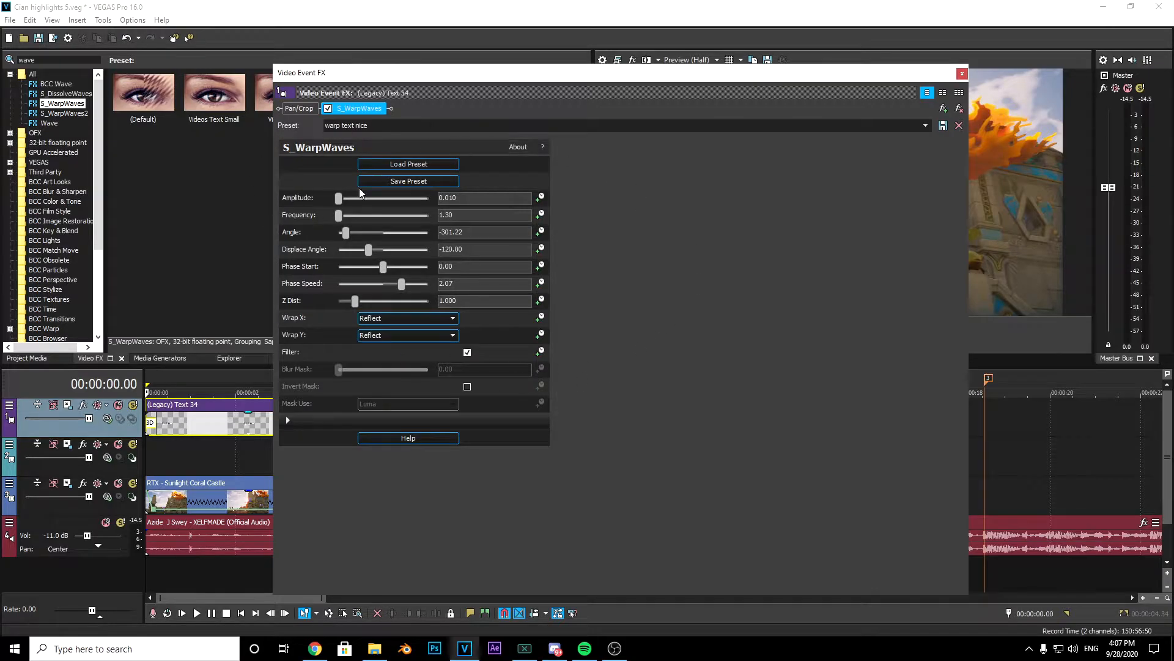
left_click(962, 75)
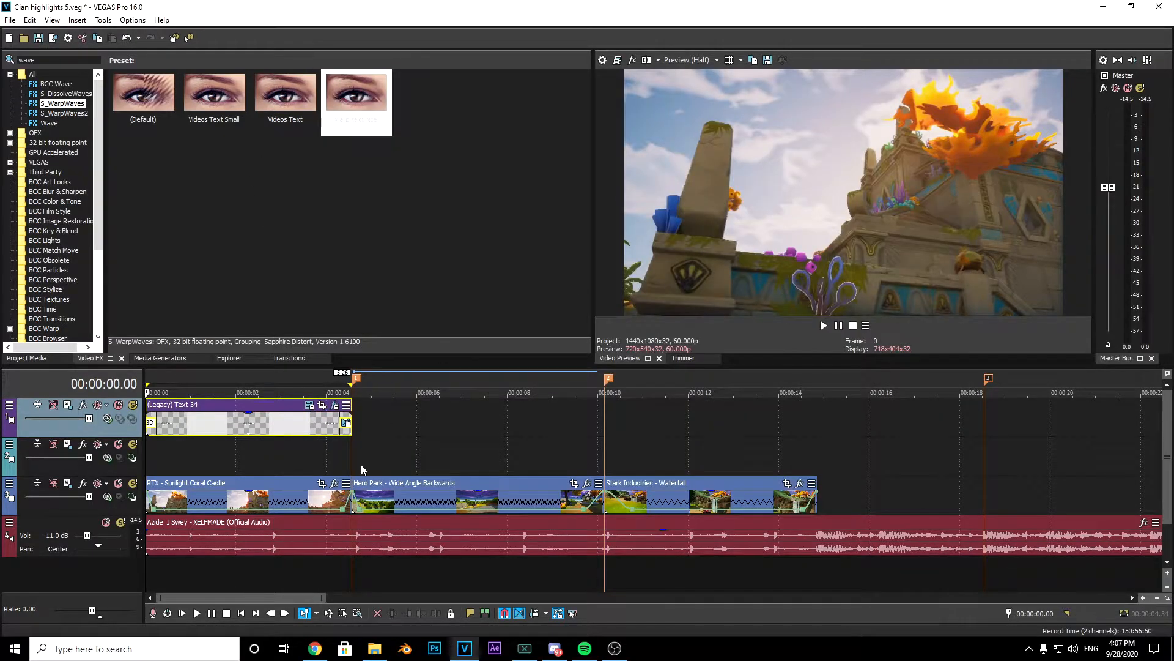
Play back the intro to check the wave distortion on the title
left_click(842, 330)
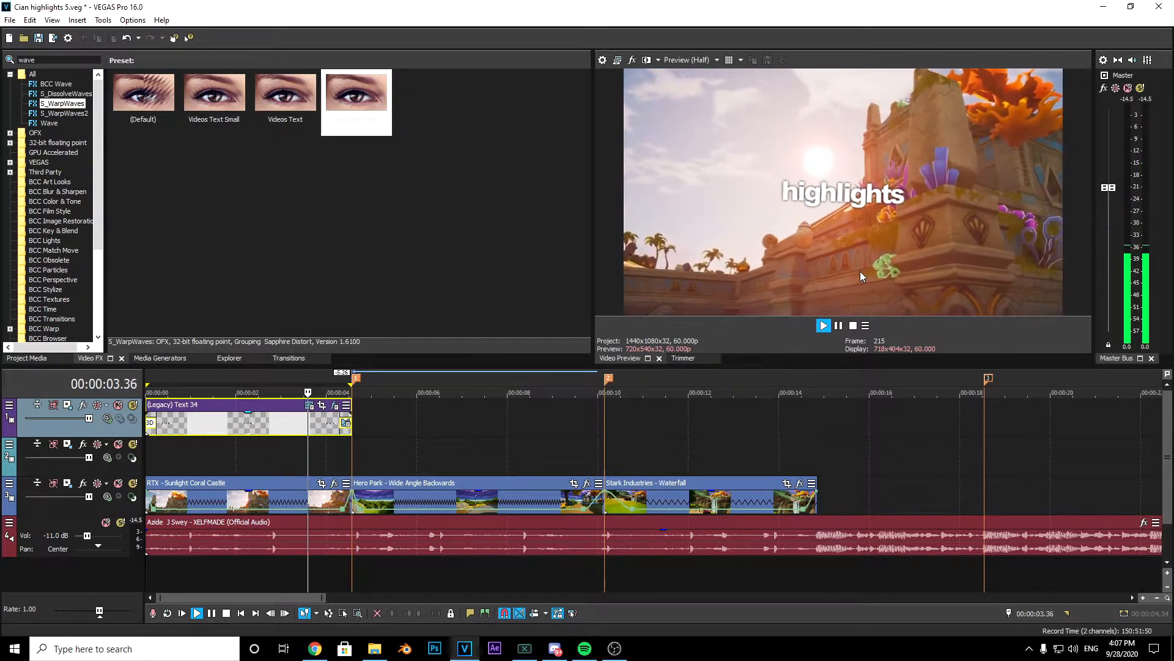
left_click(837, 327)
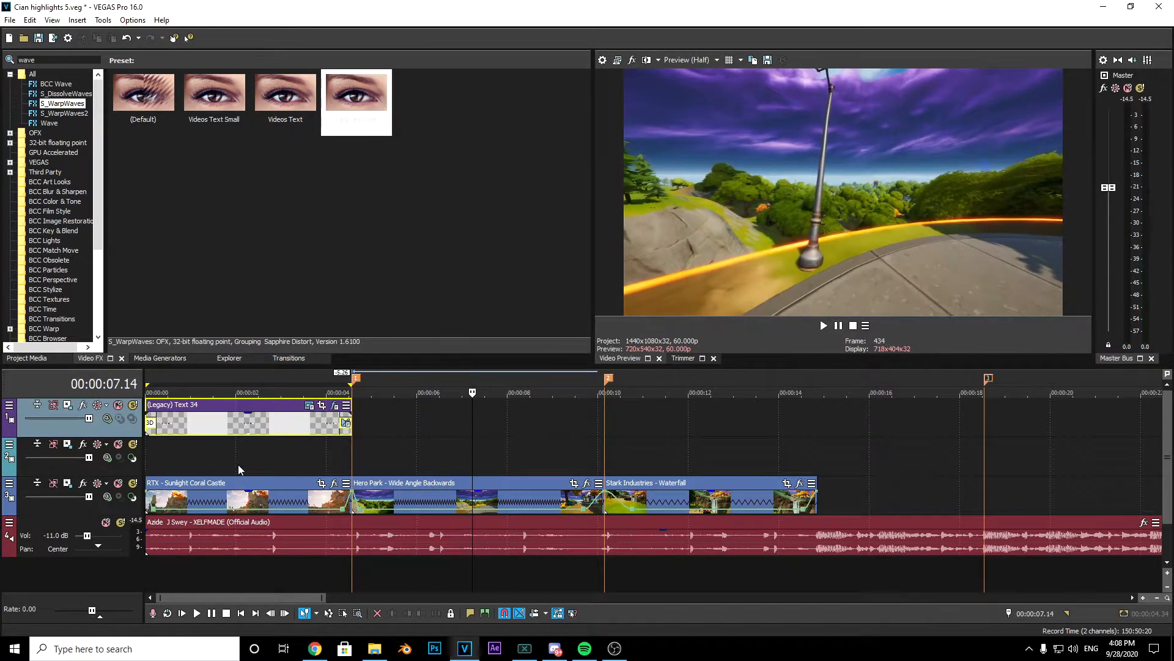
left_click(232, 470)
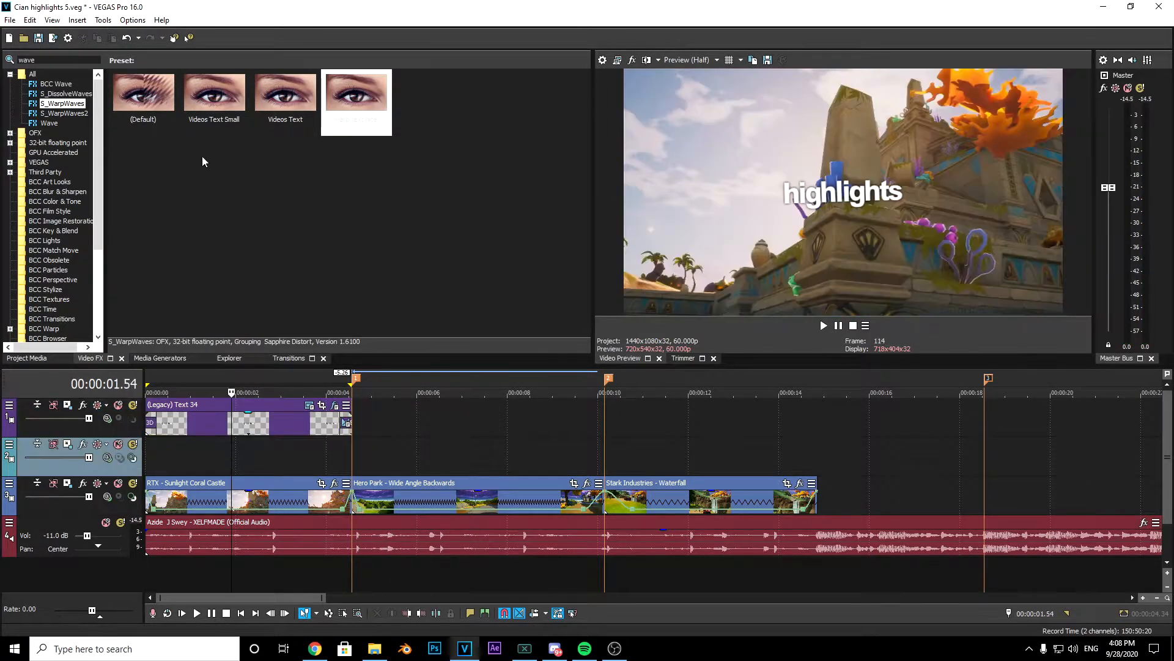
Copy the "highlights" title and paste it on the second video track as a new copy of the source media
left_click(198, 426)
right_click(234, 426)
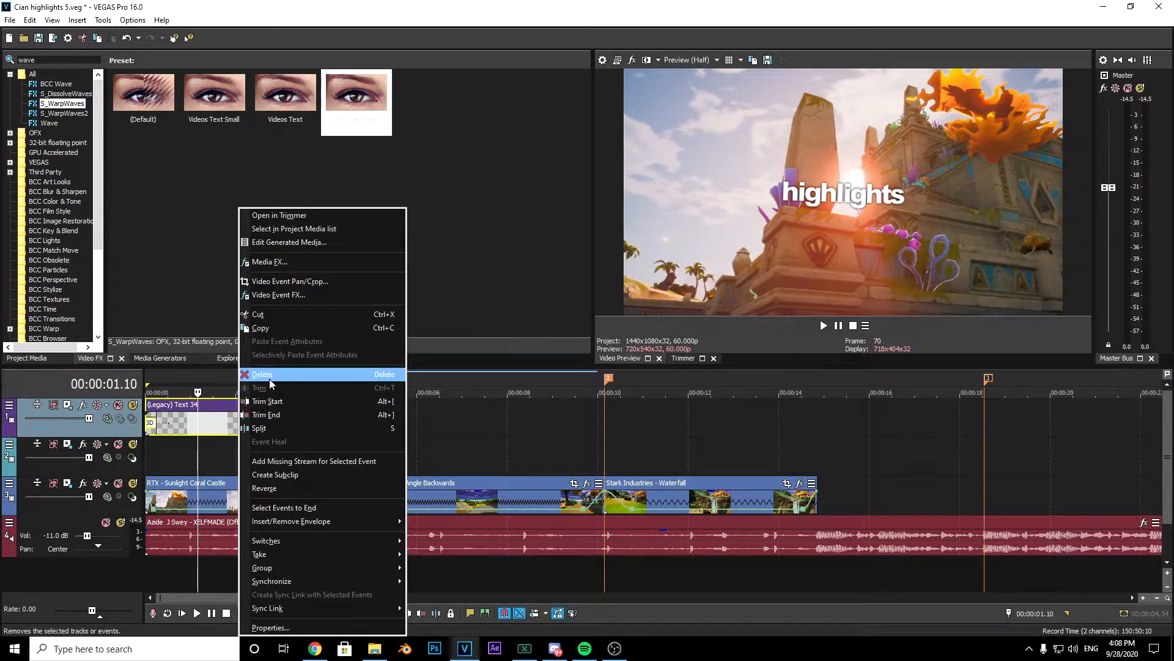
left_click(270, 323)
left_click(165, 452)
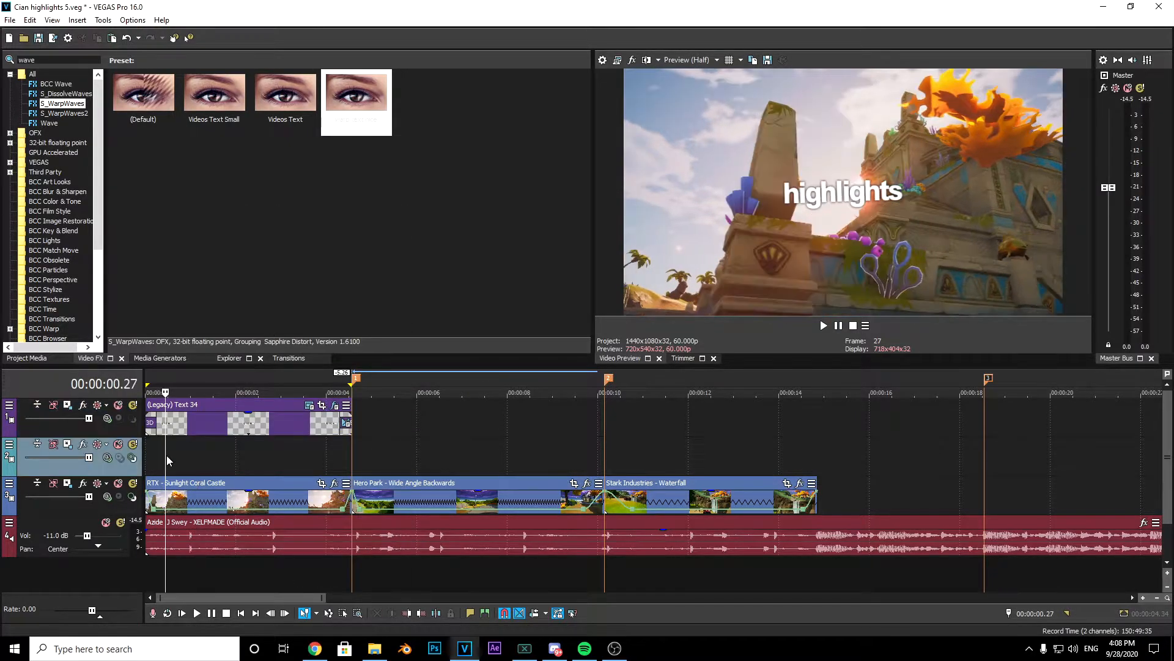
right_click(166, 455)
left_click(202, 197)
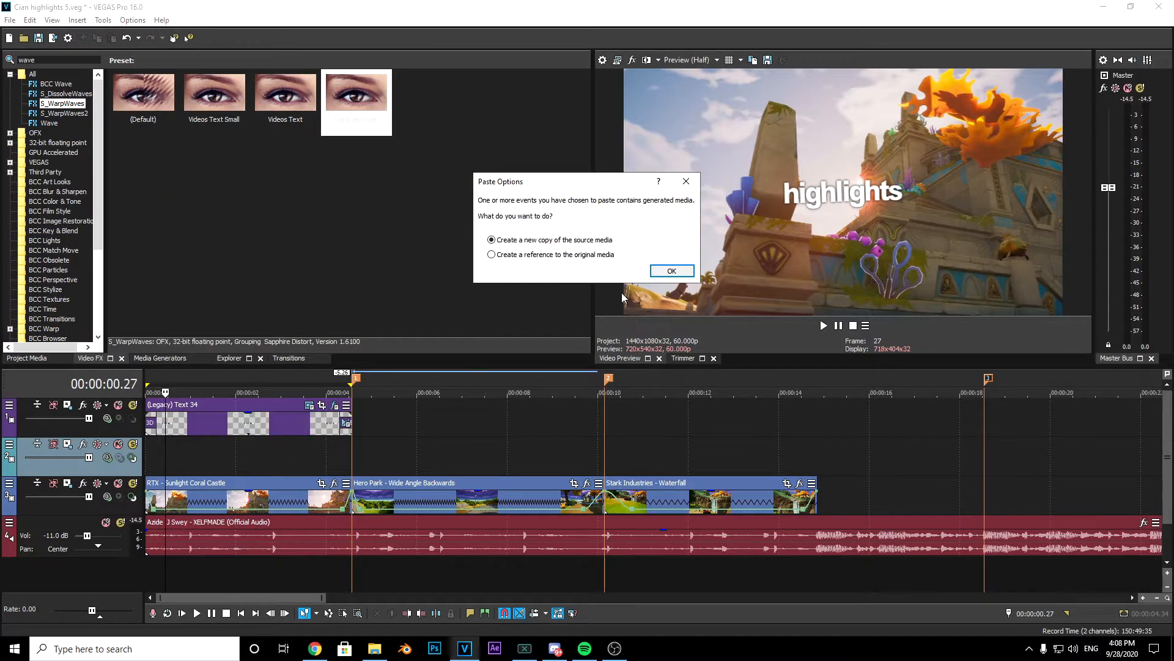
left_click(672, 271)
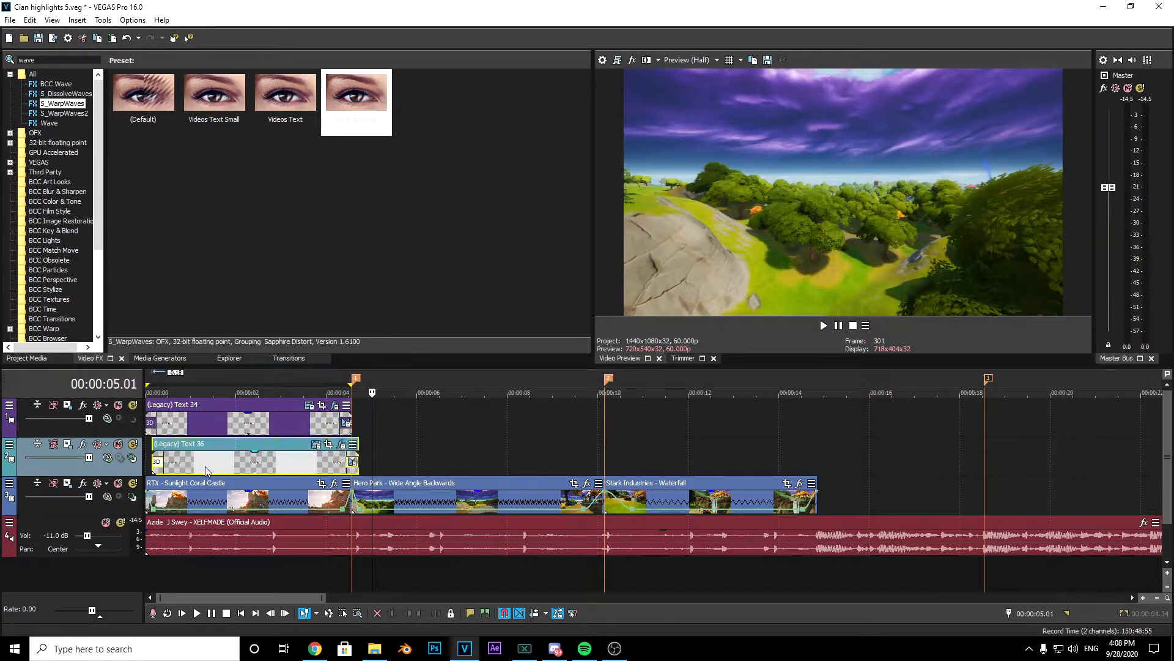
Trim the copied title at both ends to span about 0.9 to 3.5 seconds, and preview its timing
left_click_drag(348, 461, 303, 461)
left_click_drag(144, 457, 183, 455)
left_click(195, 458)
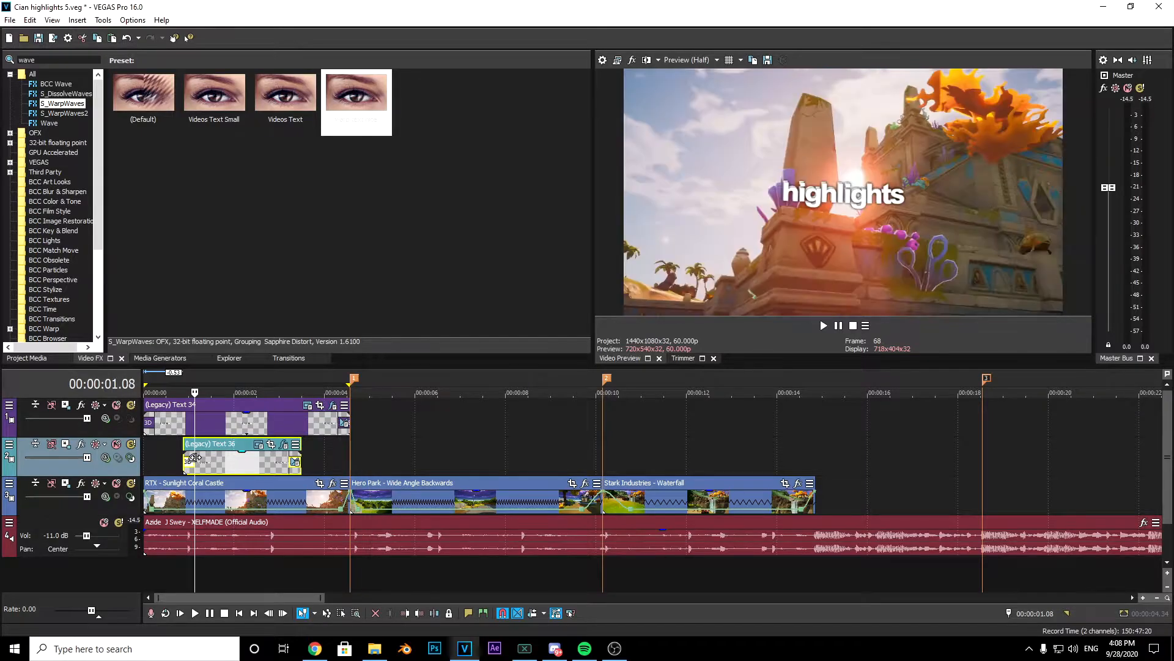
left_click(147, 461)
key("space")
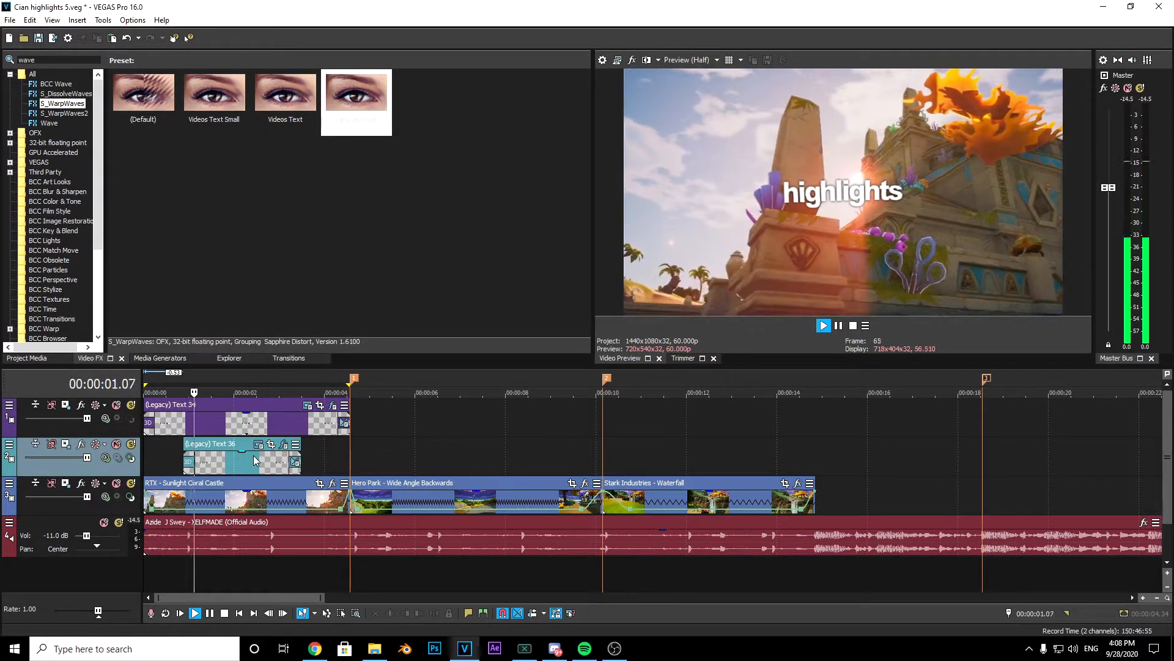
key("space")
Change the copied title's text to "#5" and set its font size to 108
left_click(249, 460)
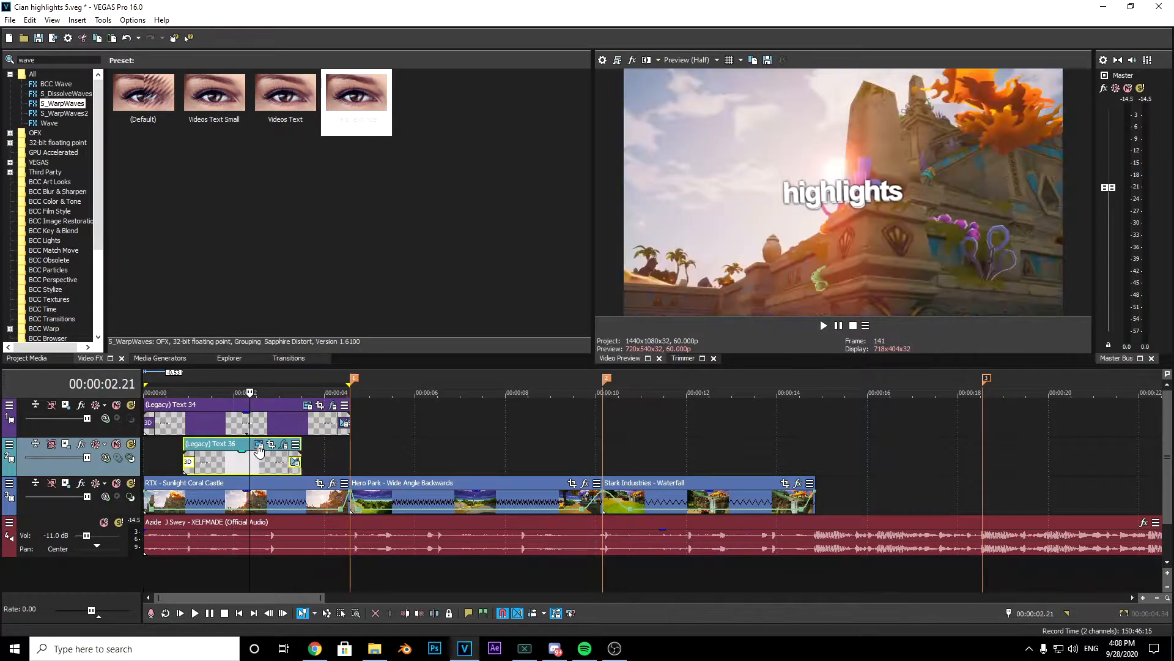
left_click(258, 445)
left_click_drag(379, 263, 121, 259)
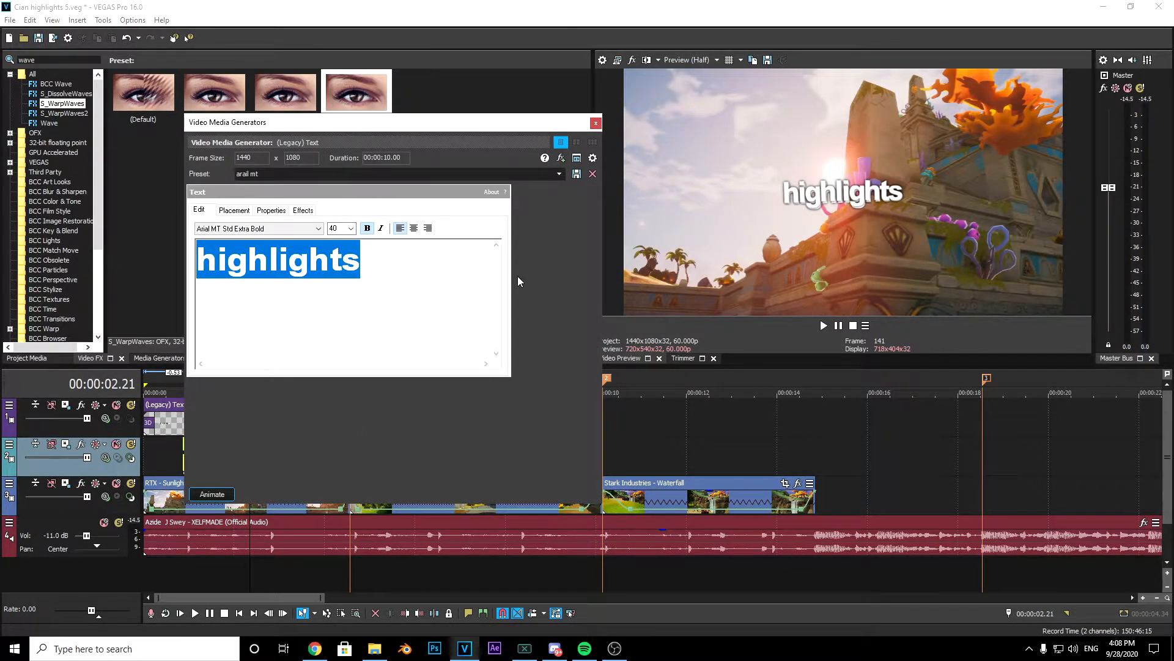
type("#")
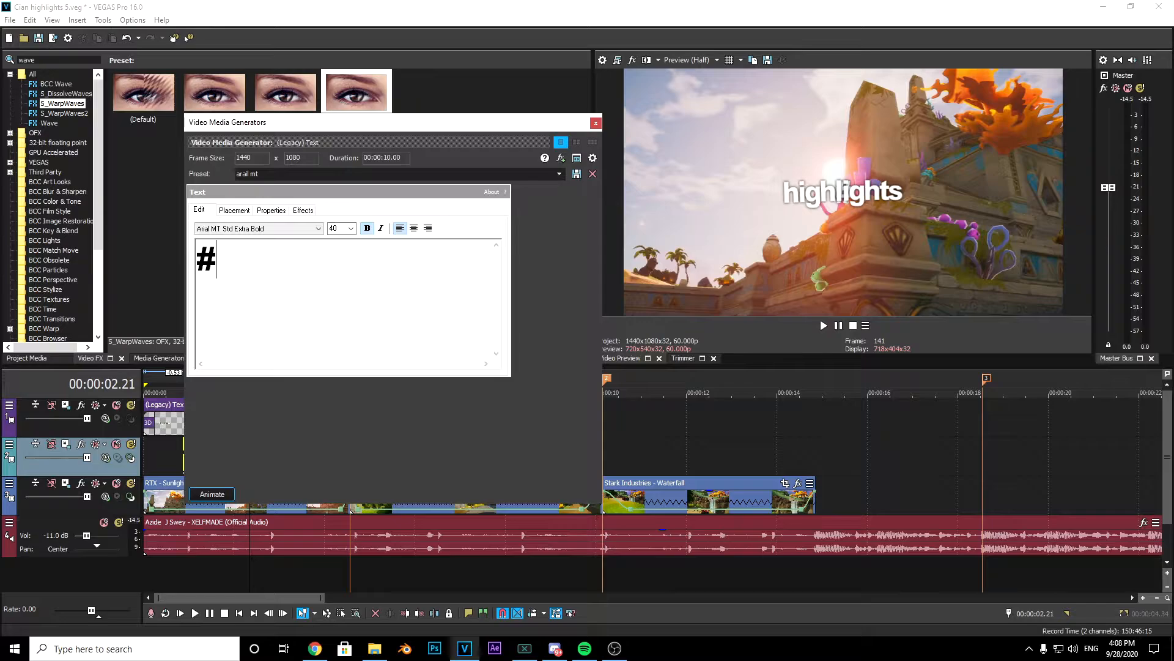
type("5")
left_click_drag(300, 247, 192, 293)
left_click(350, 229)
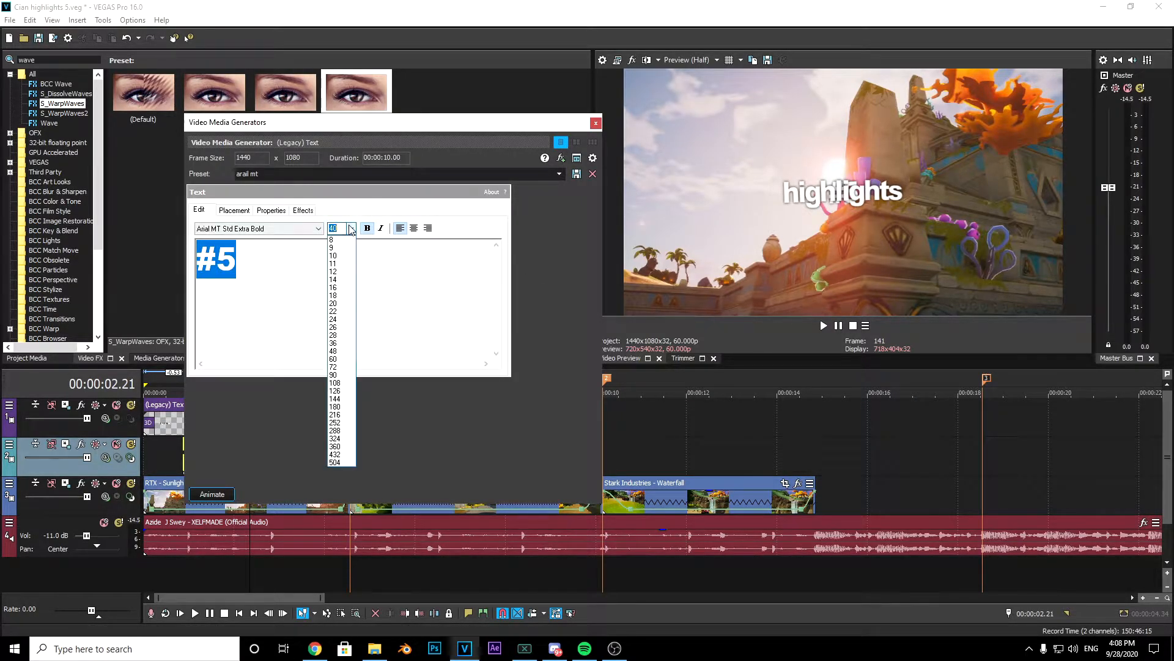
left_click(341, 383)
left_click(595, 123)
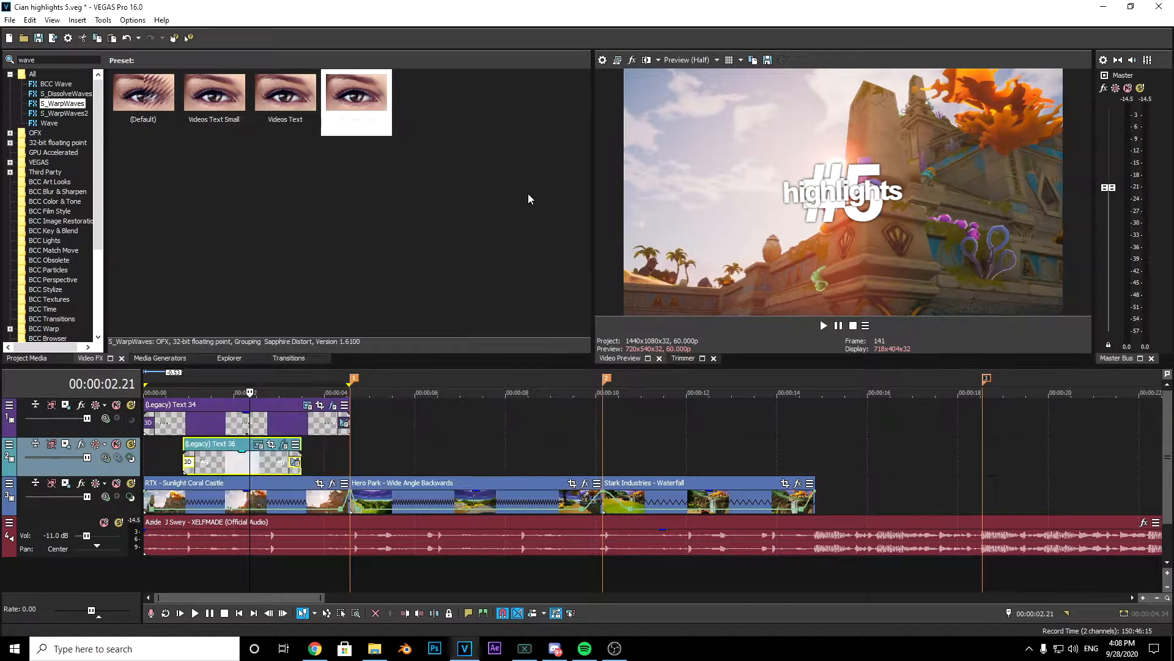
Lower the "#5" title's opacity and play back the intro from the beginning
left_click_drag(232, 453, 231, 470)
left_click(163, 451)
left_click_drag(163, 451, 79, 445)
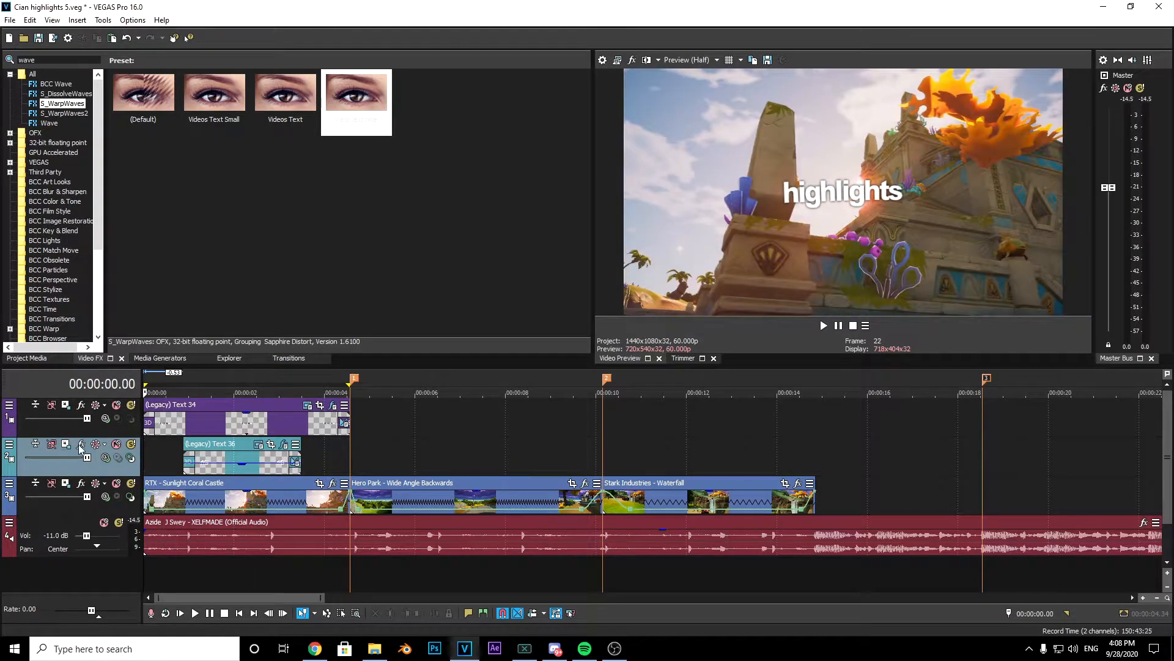
key("space")
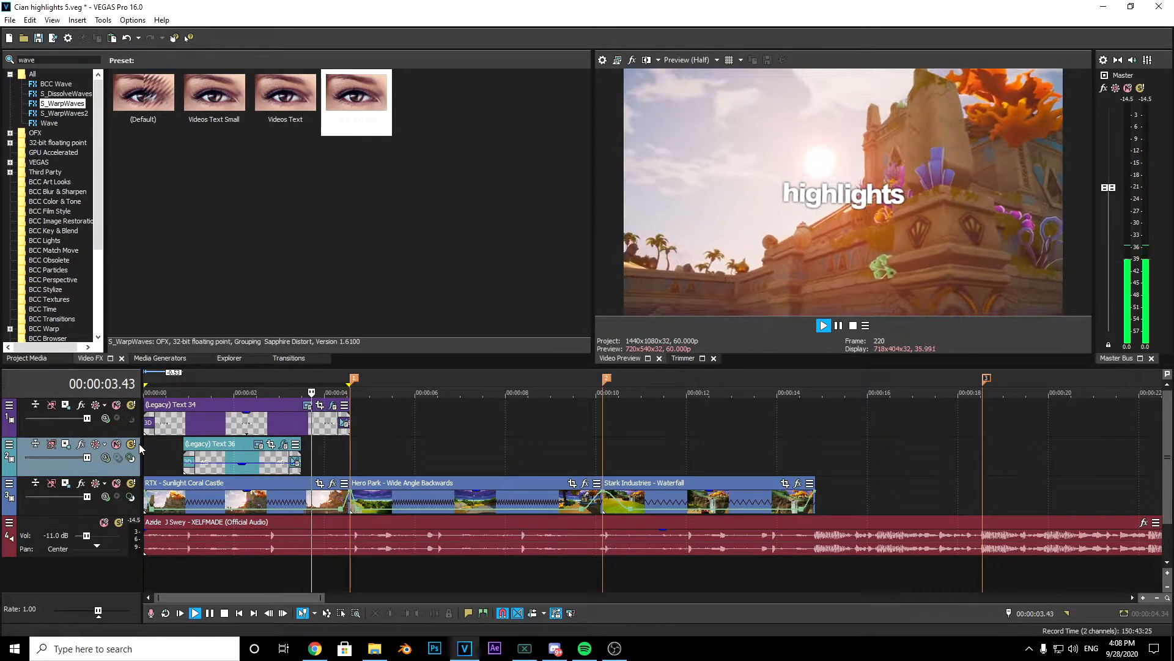
Stop the preview, save the project, and copy both the "highlights" and "#5" titles
key("space")
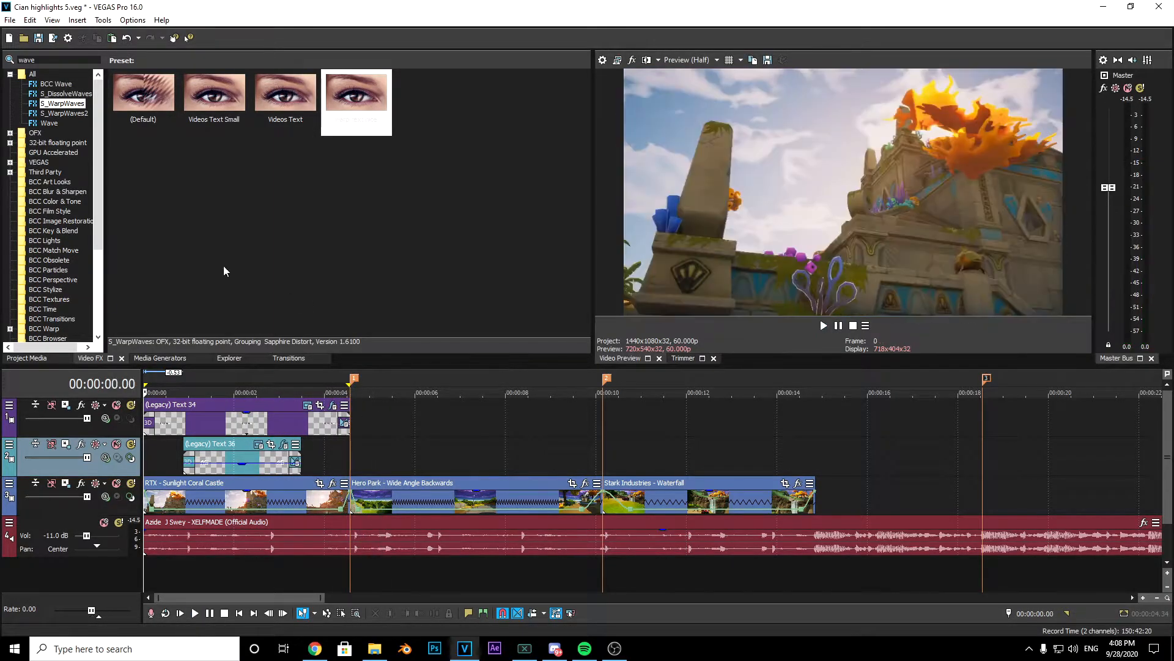
left_click(40, 37)
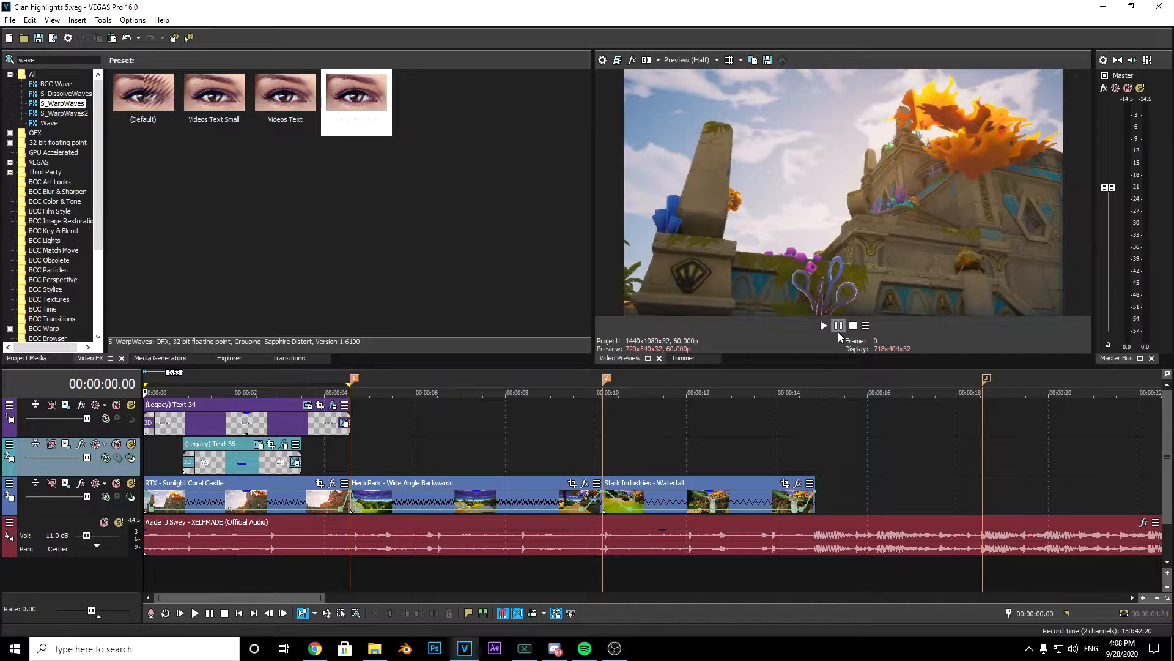
left_click(386, 454)
left_click(238, 456)
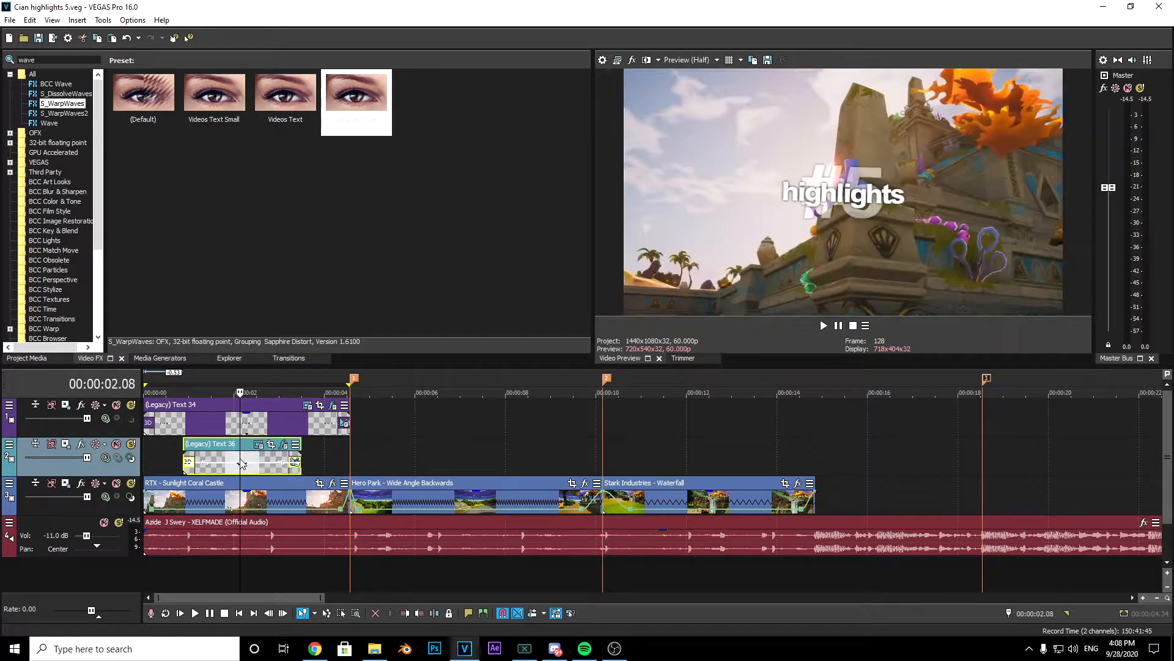
right_click(269, 430)
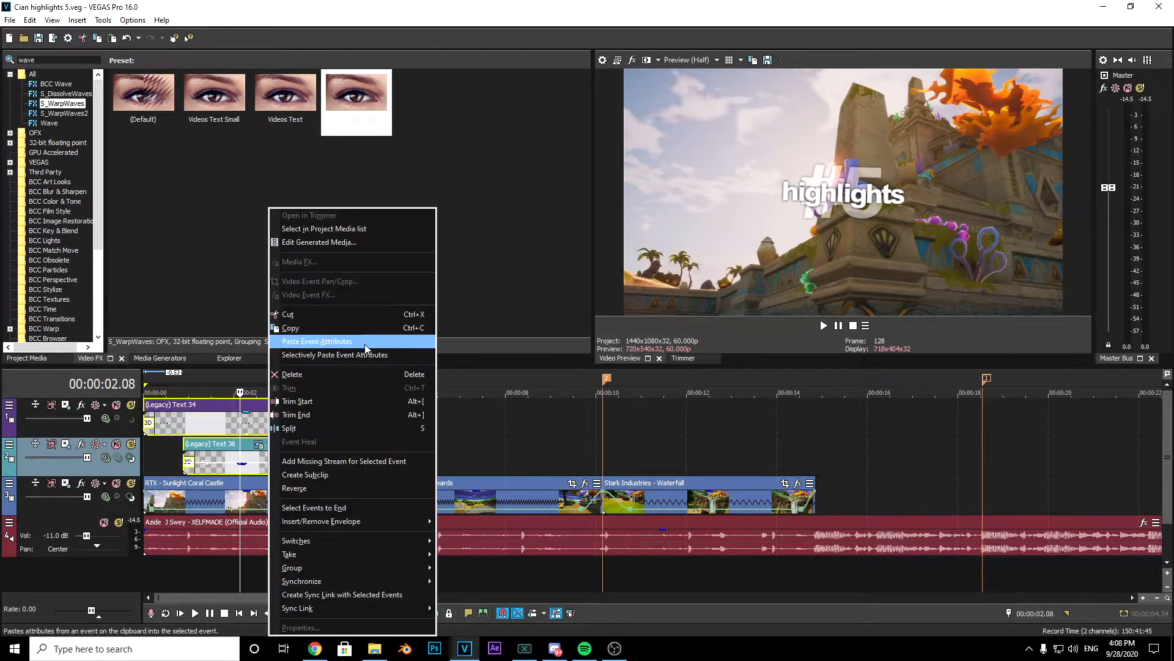
left_click(300, 333)
Paste both titles as new copies of the source media over the Hero Park clip, starting at about 5 seconds
left_click(399, 427)
right_click(402, 418)
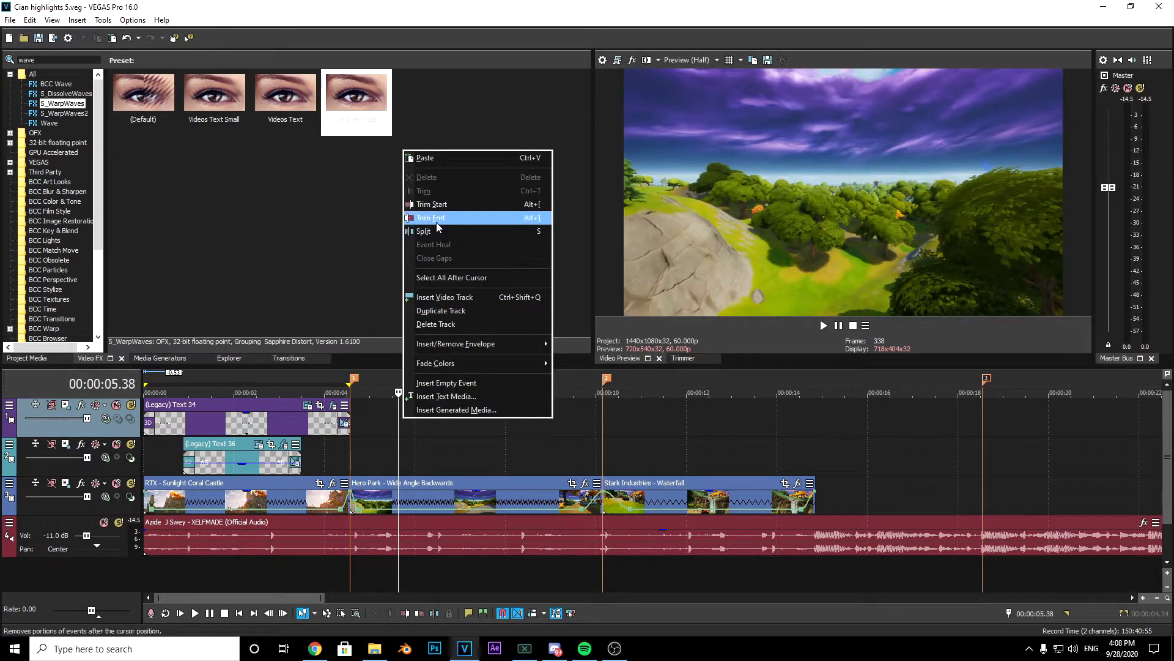
left_click(440, 166)
left_click(671, 270)
left_click_drag(452, 420, 424, 419)
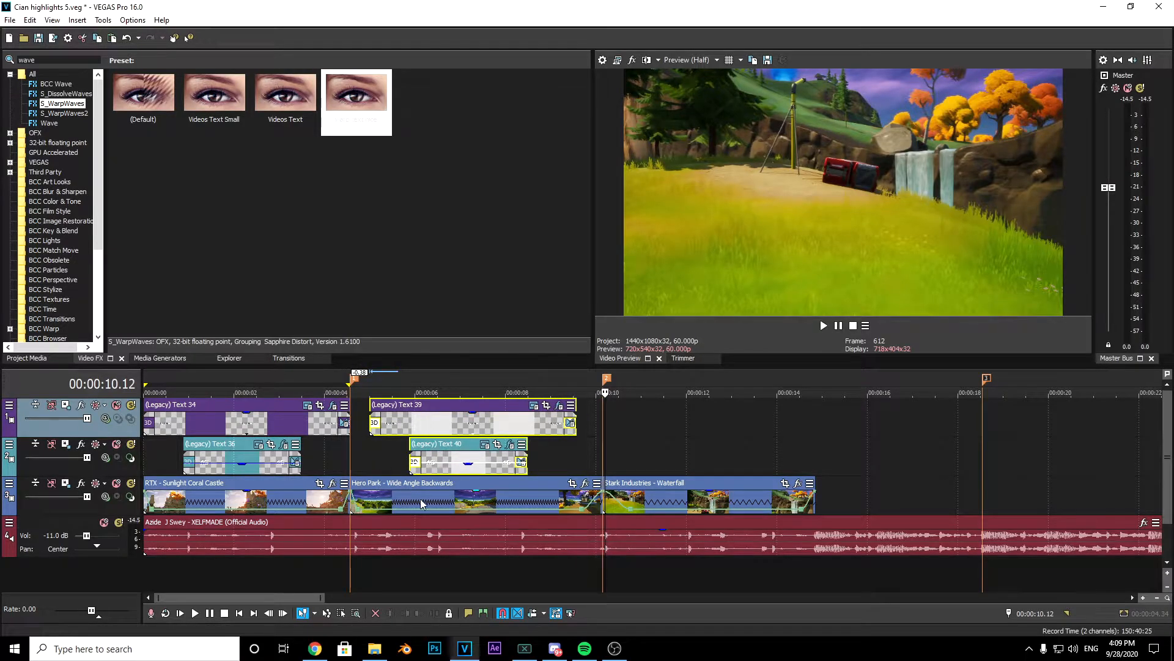
Change the text of the copied "highlights" title over the Hero Park clip to "twitter"
left_click(427, 421)
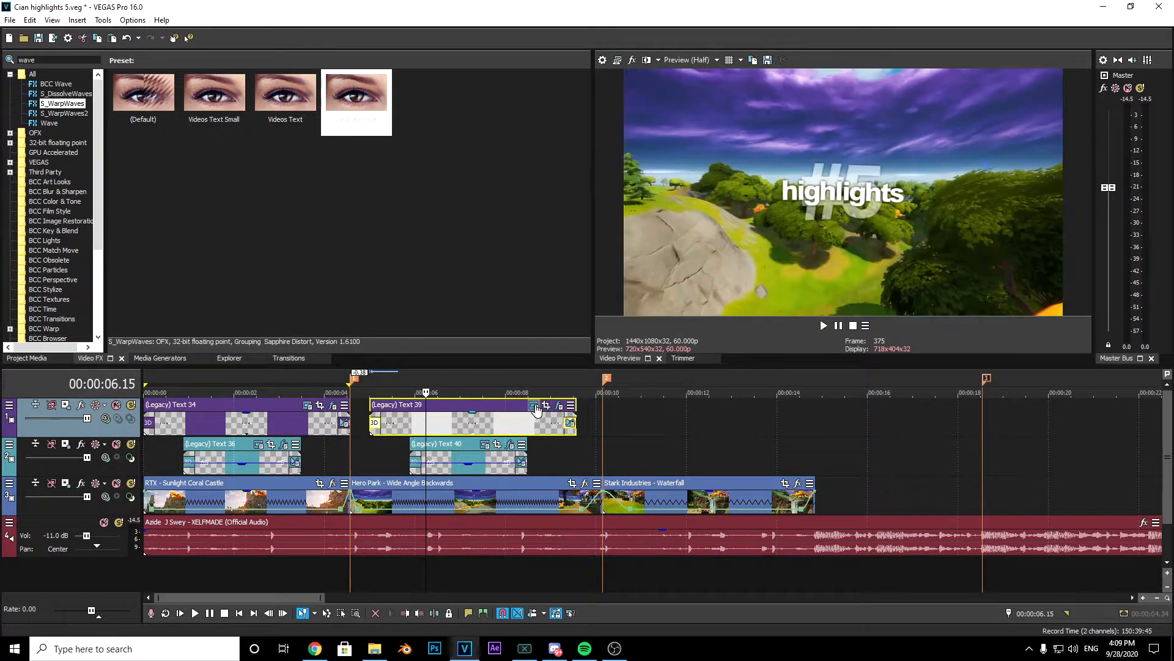
left_click(534, 405)
double_click(320, 272)
key("Delete")
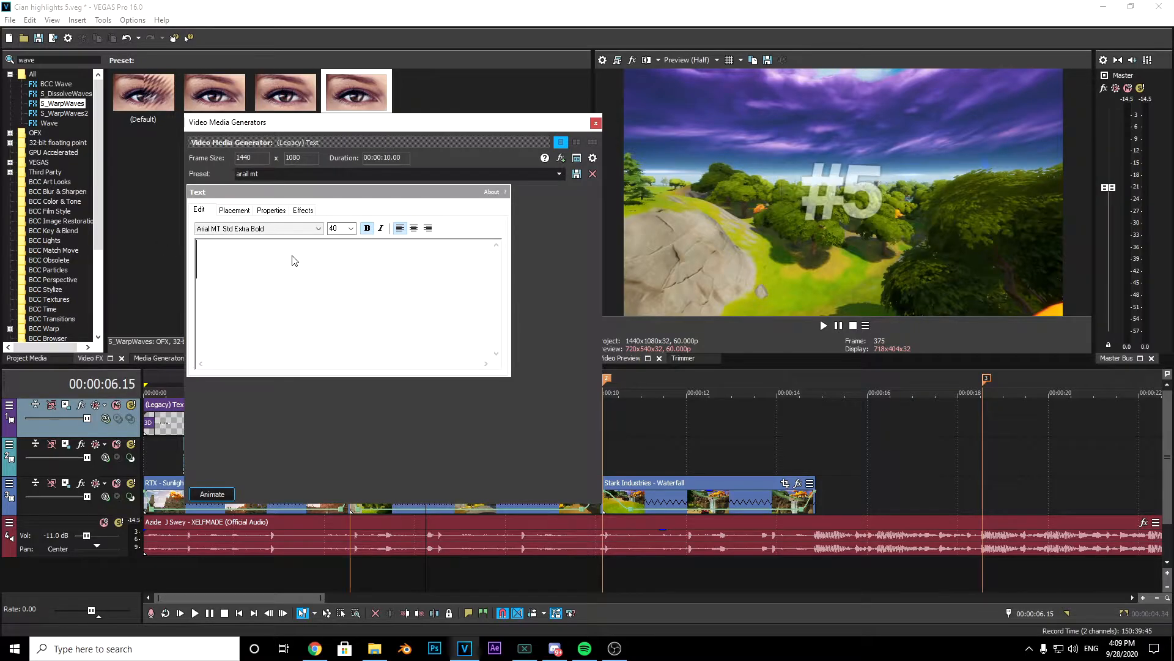
type("twitter")
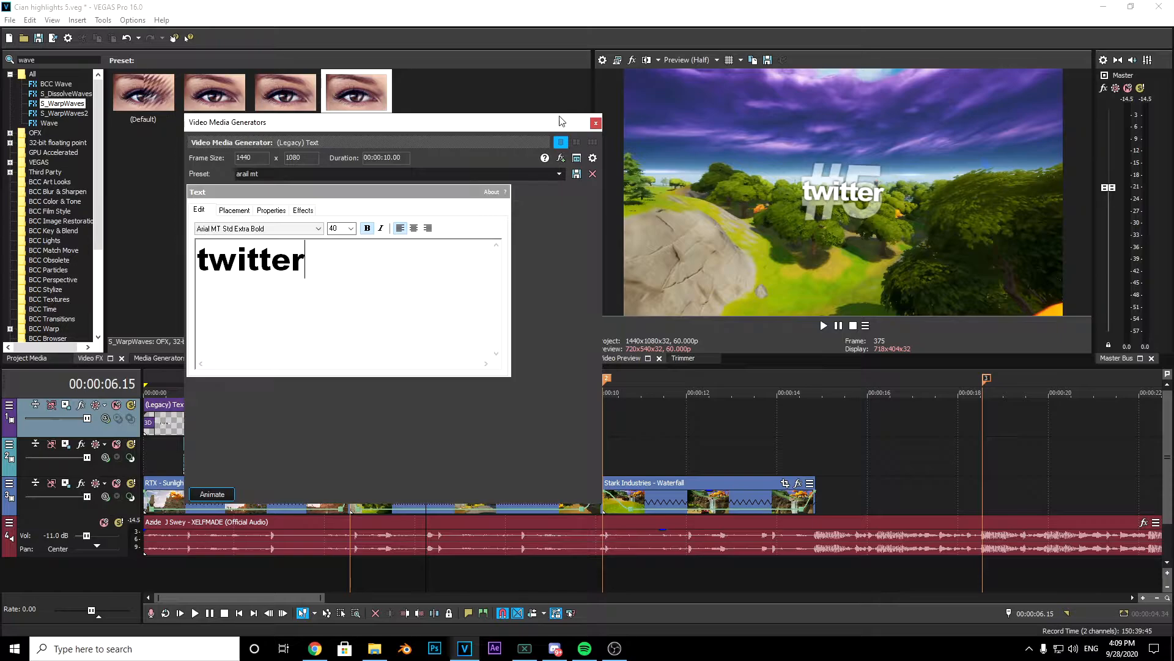
left_click(595, 123)
Replace the copied "#5" title's text with the player's Twitter handle and set its font size to 72
left_click(485, 444)
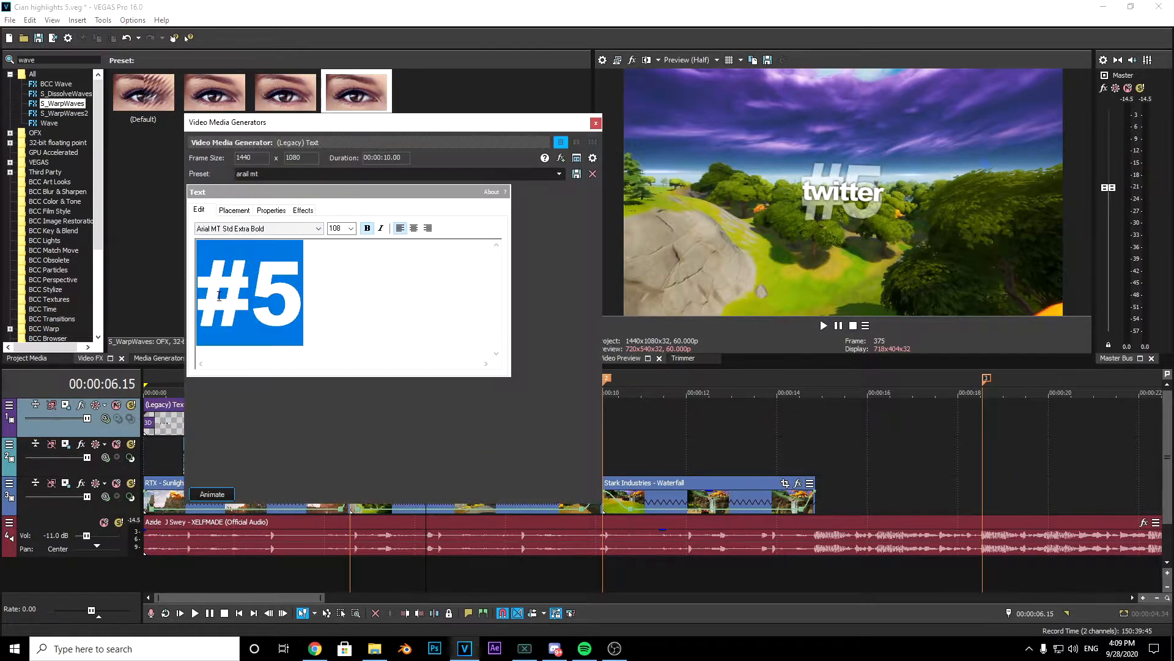
key("BackSpace")
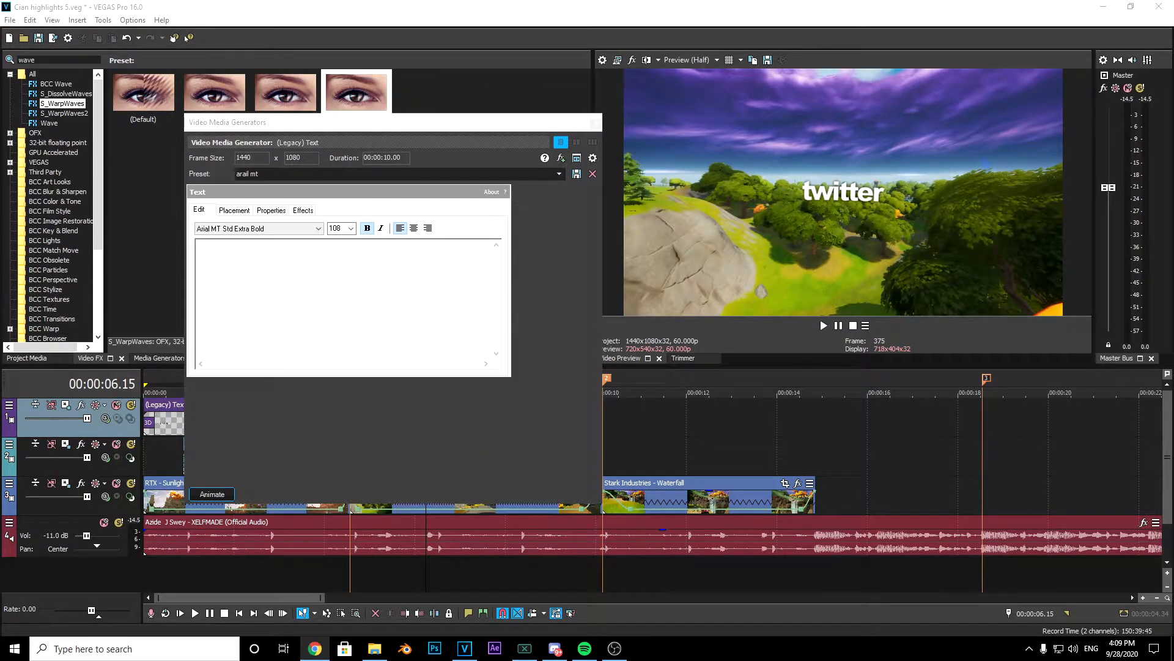
left_click(240, 269)
type("cian_eu")
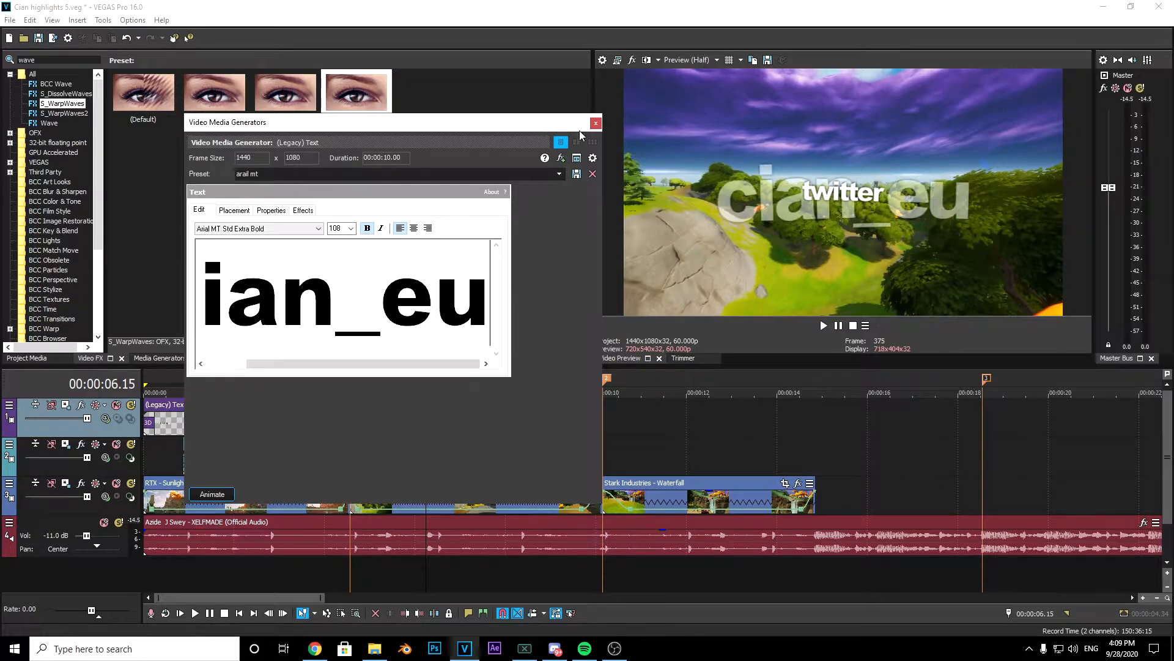
key("ctrl+a")
left_click(350, 229)
left_click(341, 359)
left_click(351, 229)
left_click(351, 359)
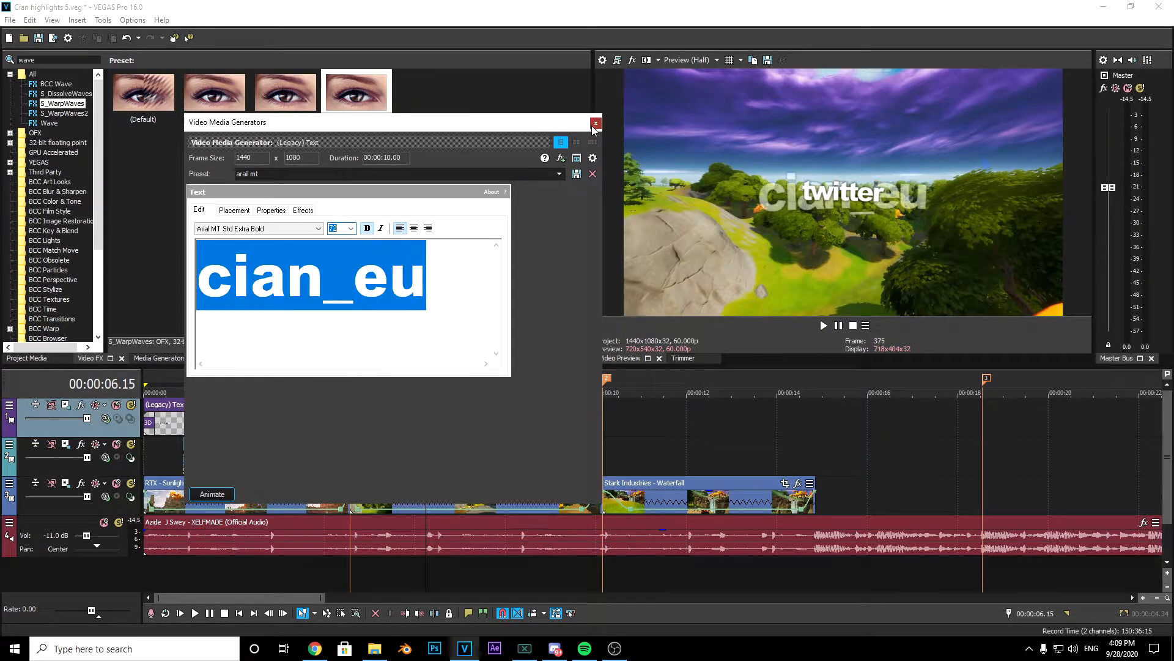
left_click(595, 124)
Play back the "twitter" titles from the start of the Hero Park clip
left_click_drag(426, 460, 355, 455)
key("space")
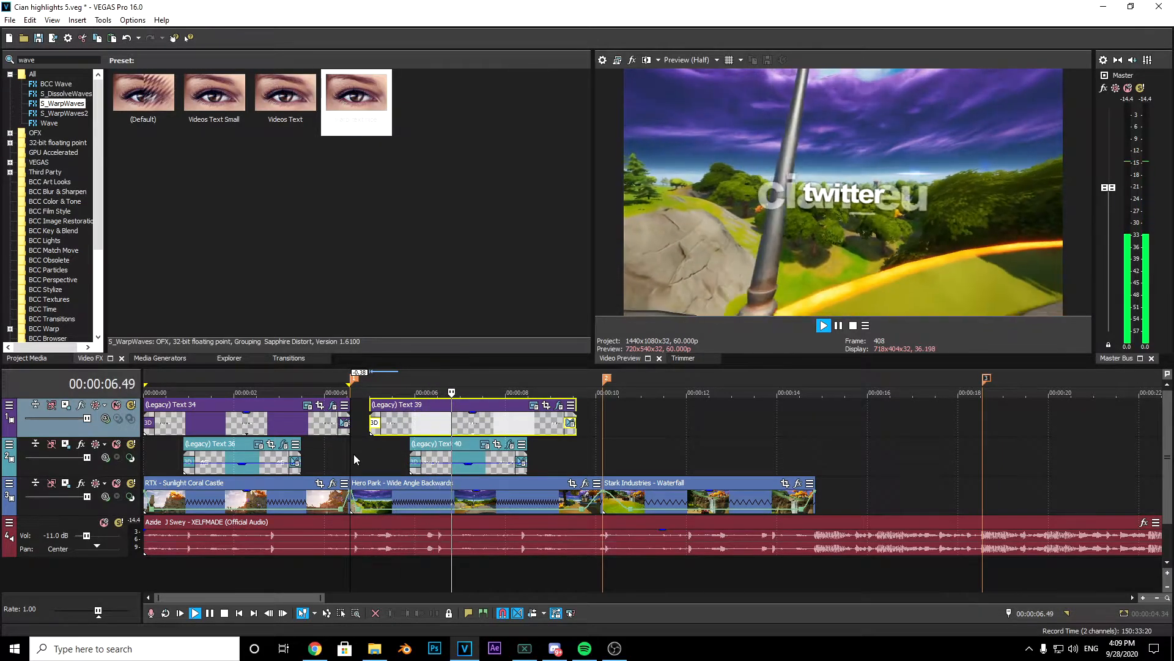
key("space")
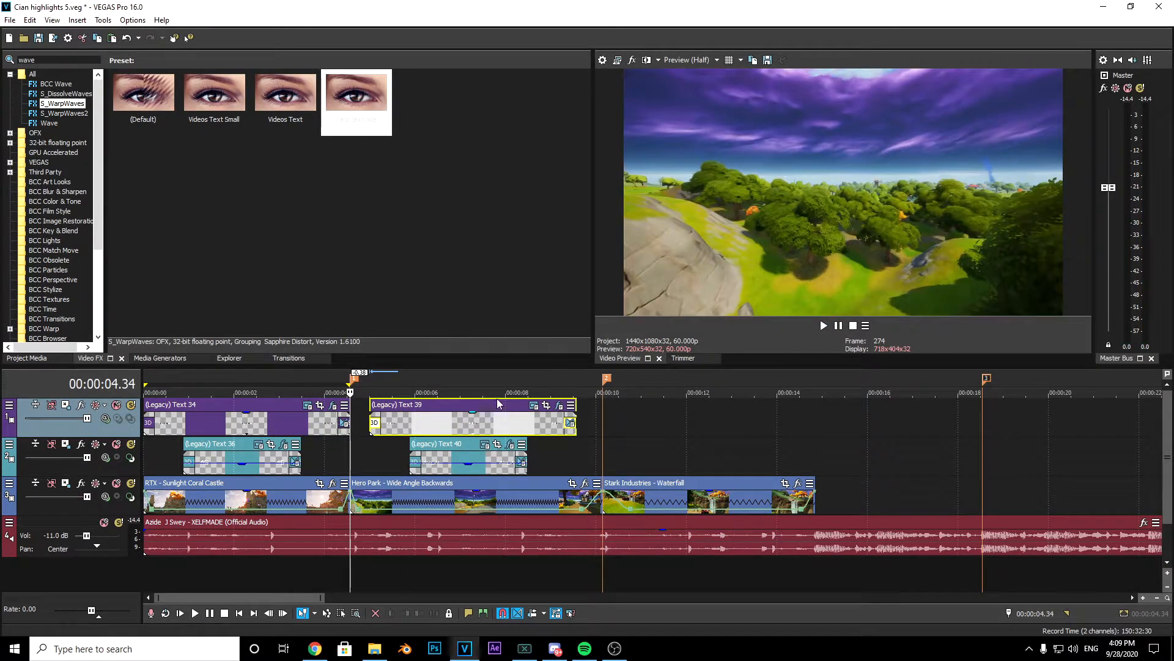
Shift the Twitter handle title's Pan/Crop frame vertically to a Y center of 564.7 and play back the Hero Park section
left_click(461, 456)
left_click(499, 444)
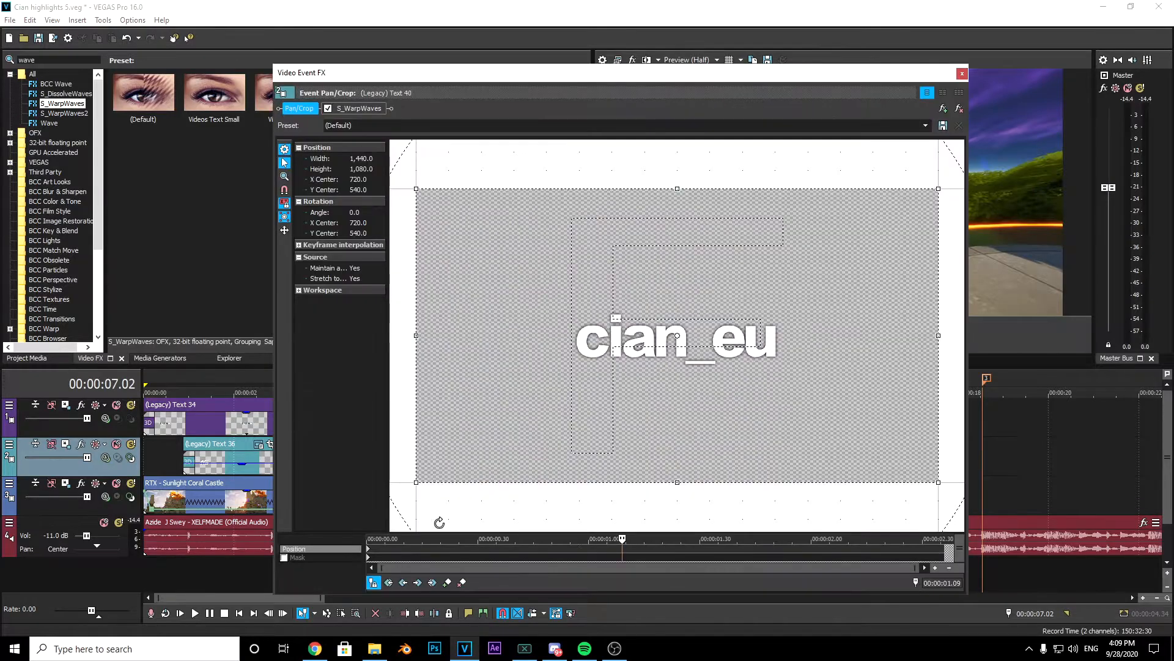
left_click_drag(723, 81, 743, 273)
left_click_drag(746, 485, 746, 494)
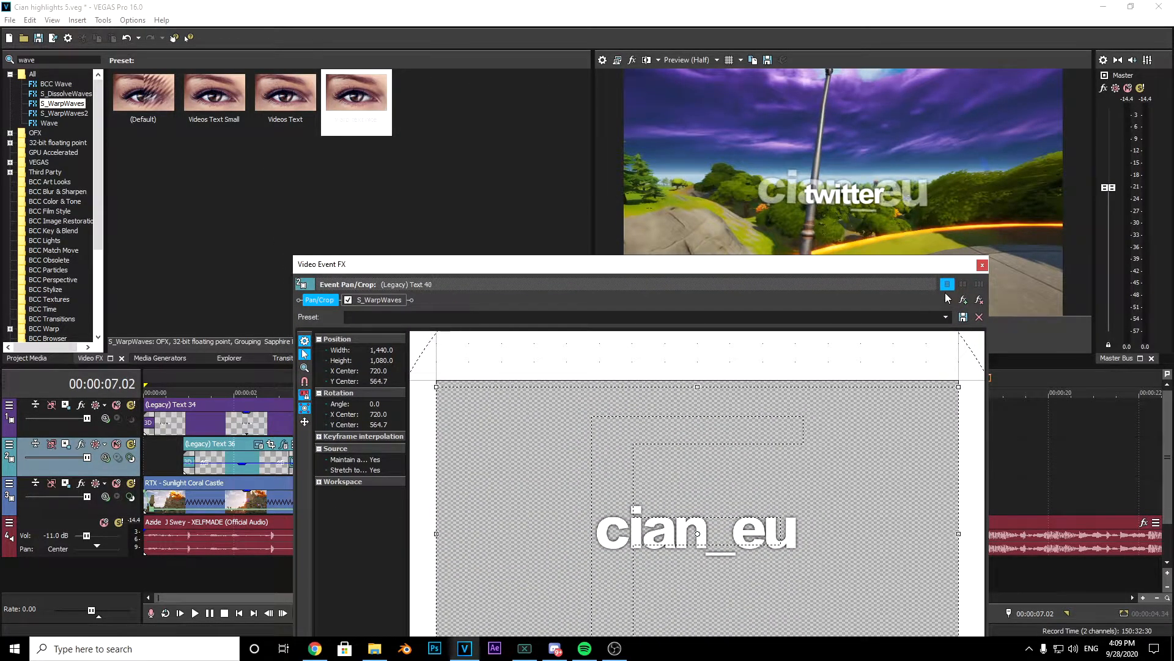
left_click(982, 264)
left_click_drag(462, 458, 350, 457)
key("space")
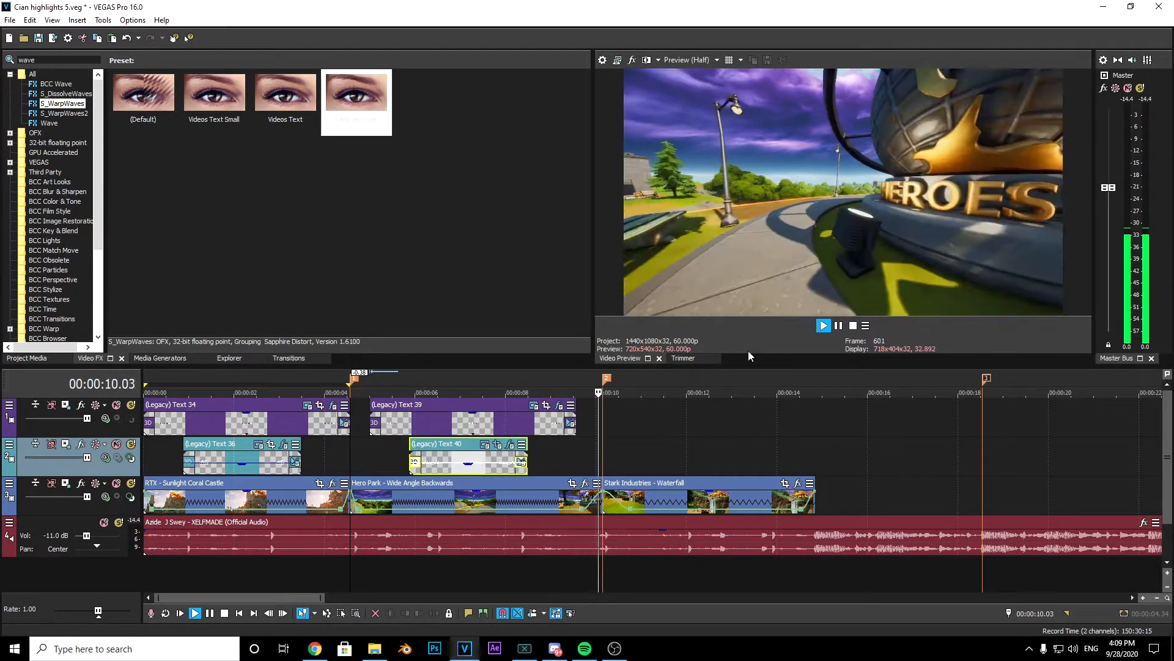
key("space")
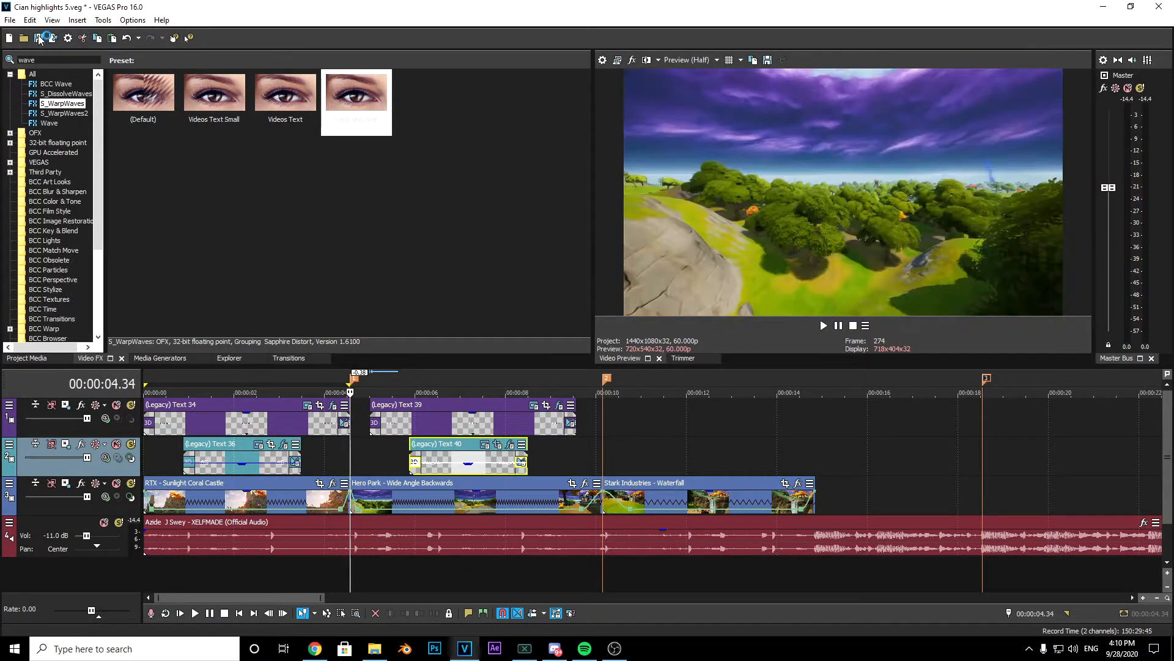
Try the Edited By CDB.mov clip on the second track above the Stark Industries clip, preview it, and delete it
left_click(24, 358)
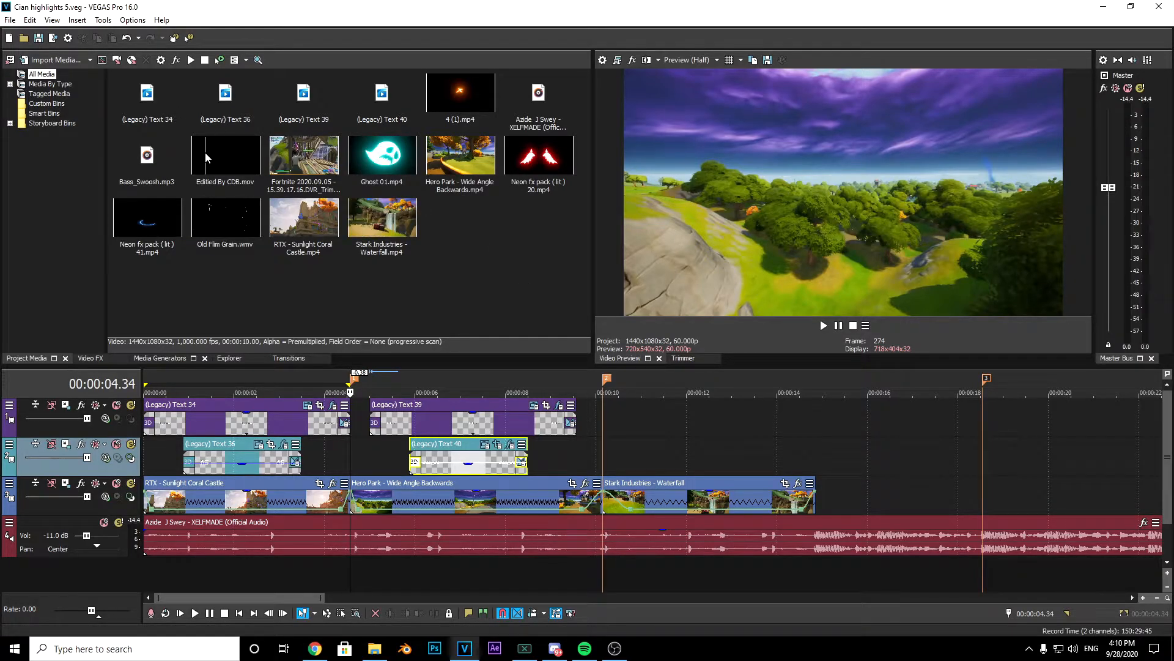
left_click_drag(228, 154, 607, 441)
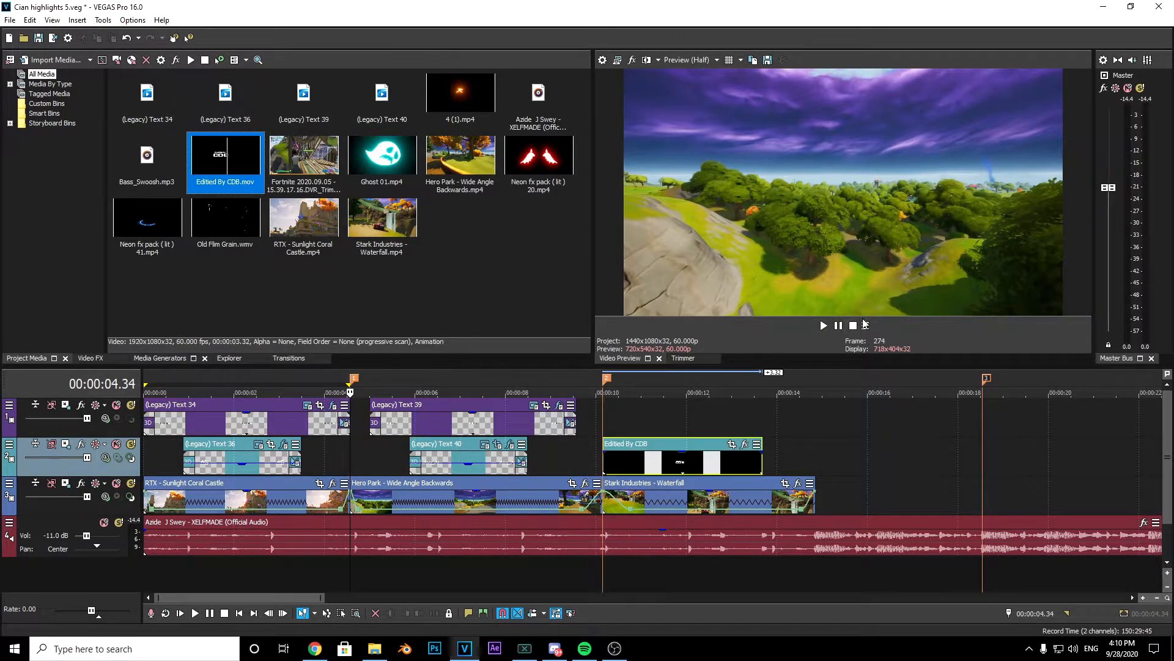
left_click(612, 424)
key("space")
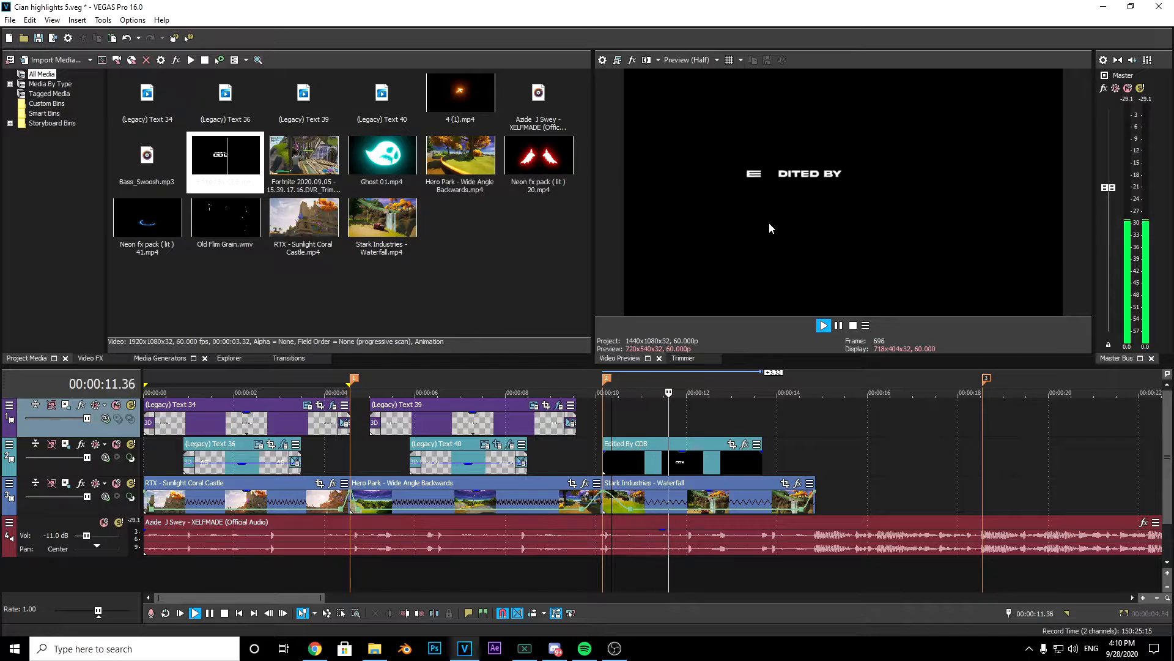
key("space")
right_click(640, 457)
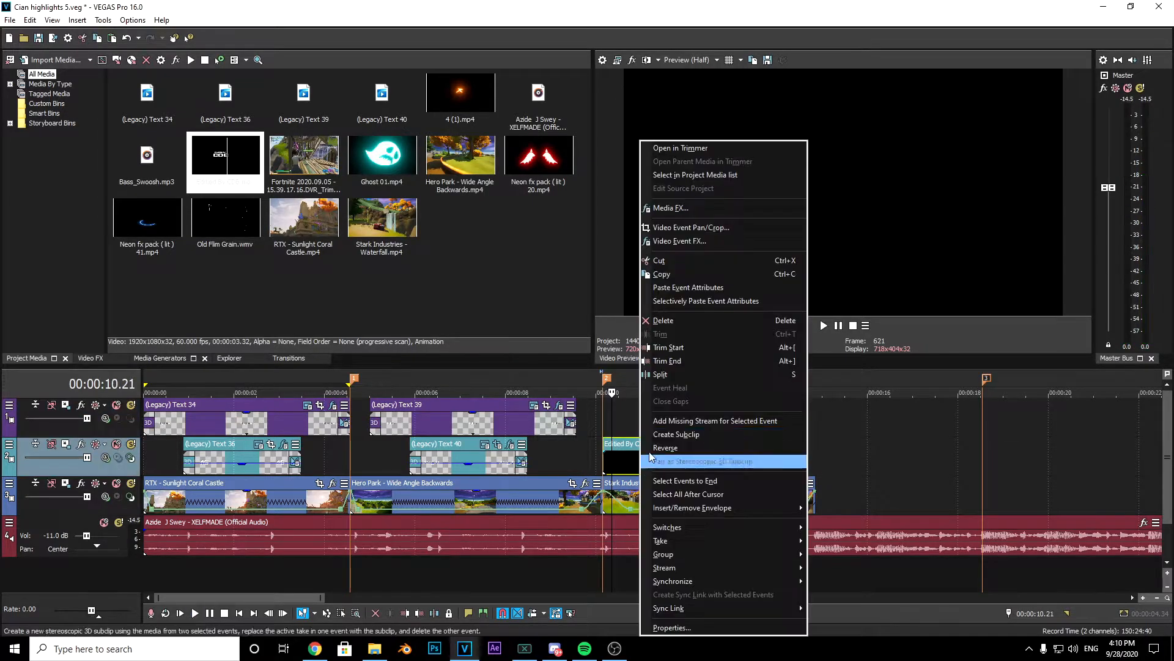
left_click(662, 320)
key("space")
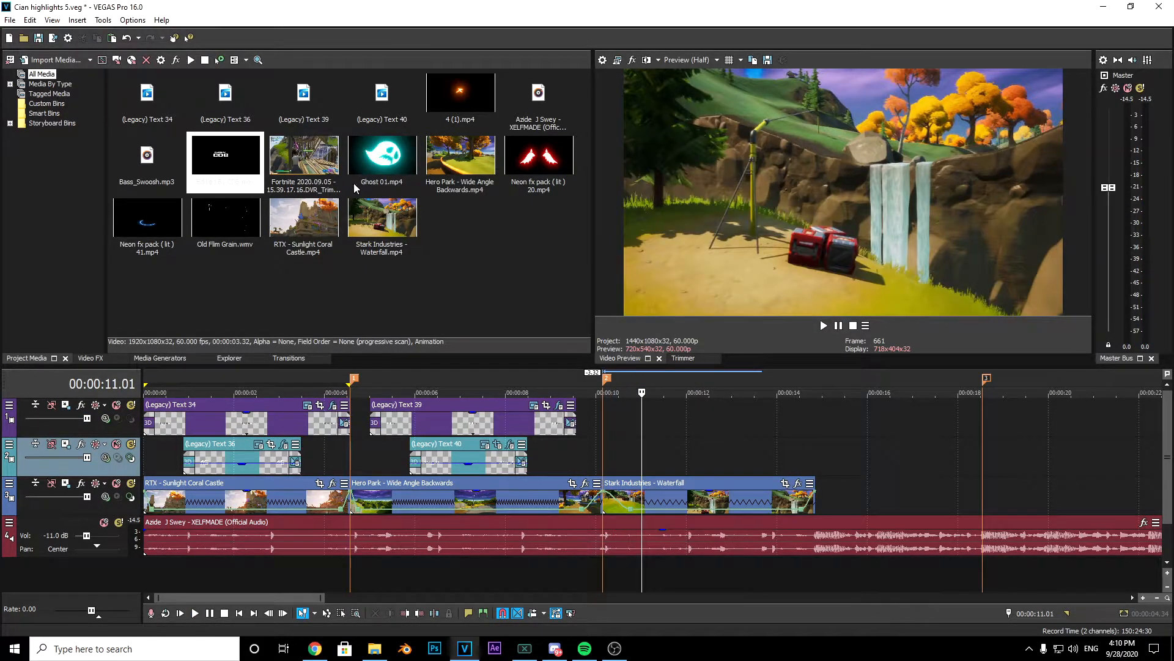
left_click_drag(643, 441, 636, 442)
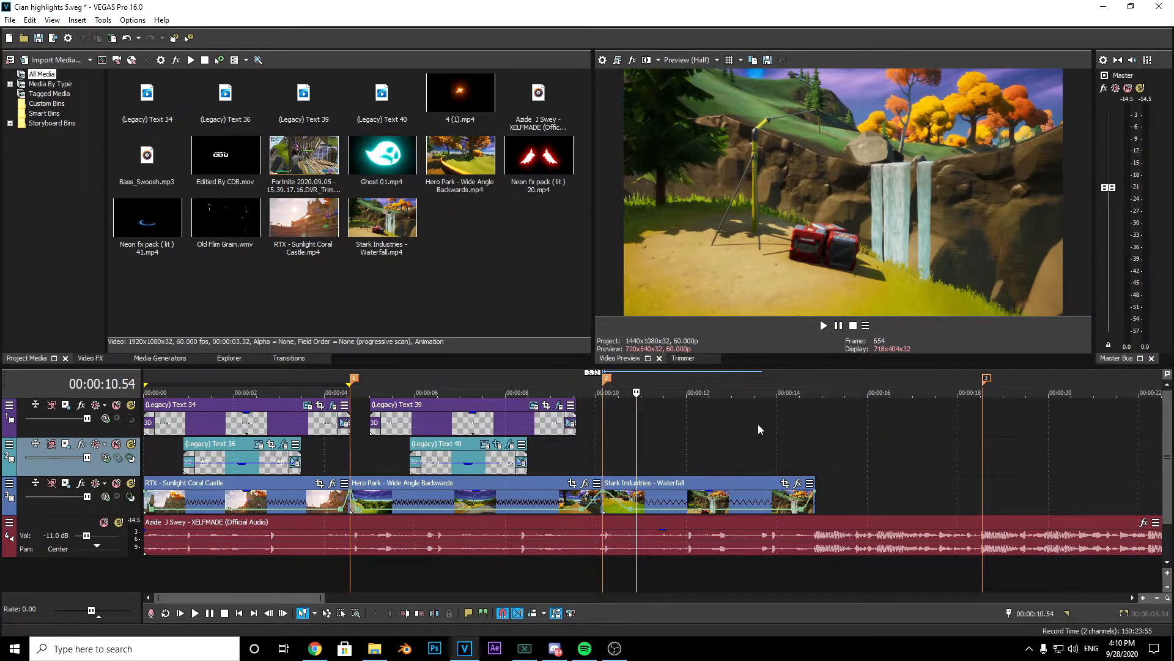
left_click(151, 361)
left_click_drag(512, 229, 542, 359)
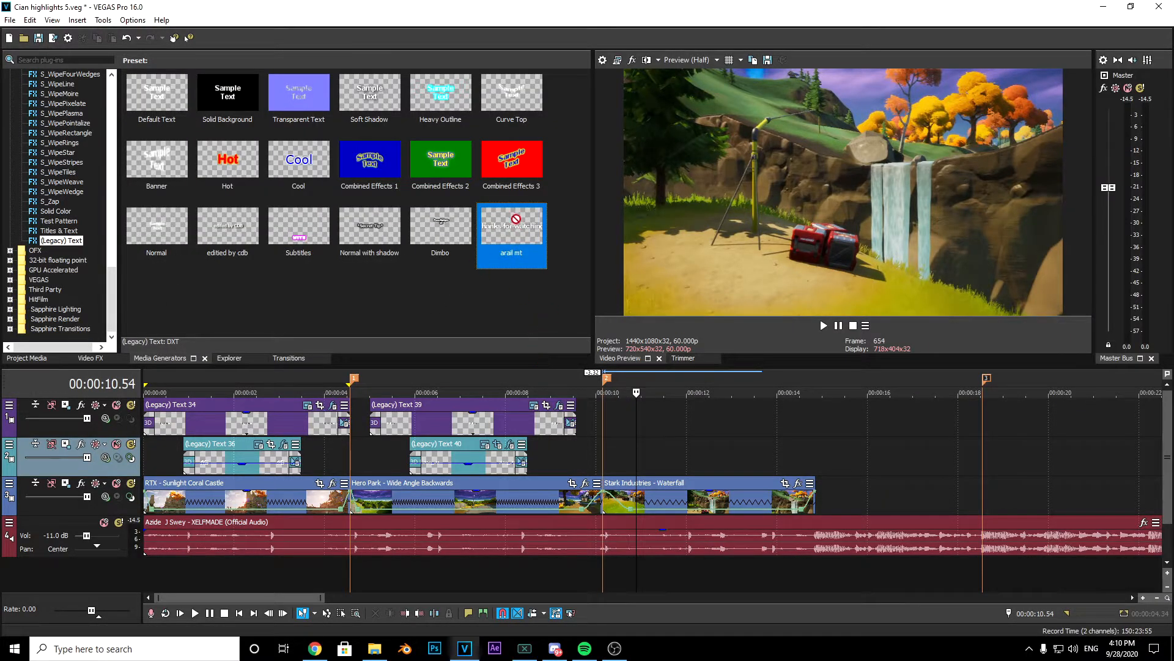
Paste both titles as new source media copies over the Stark Industries clip, starting at about 10.4 seconds, and preview them
left_click(654, 462)
right_click(677, 406)
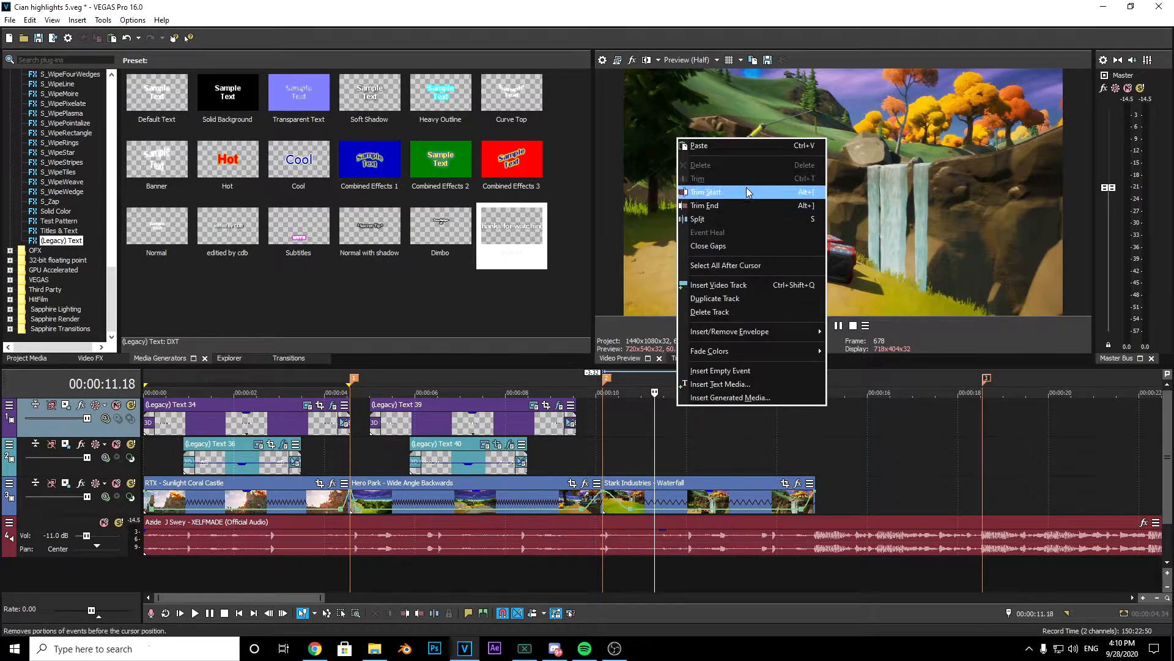
left_click(722, 150)
left_click(675, 270)
left_click_drag(722, 416, 677, 415)
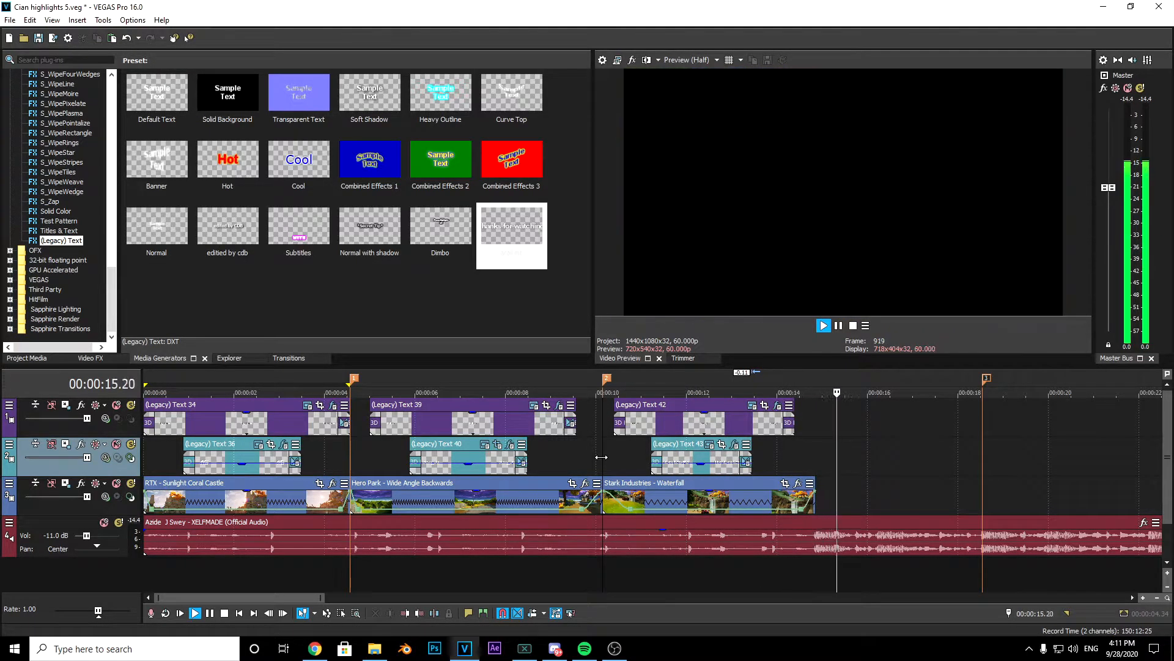
key("space")
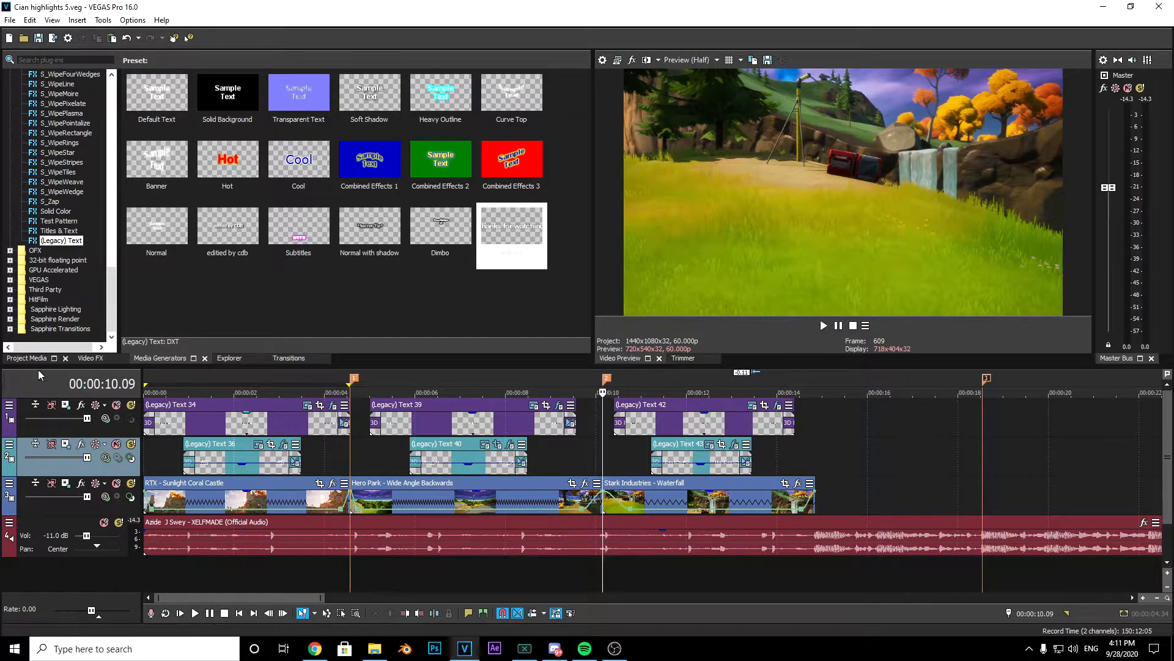
Search the video effects for "flicker" and show the presets of S_Flicker
left_click(91, 358)
left_click(44, 60)
key("BackSpace")
key("BackSpace")
key("BackSpace")
key("BackSpace")
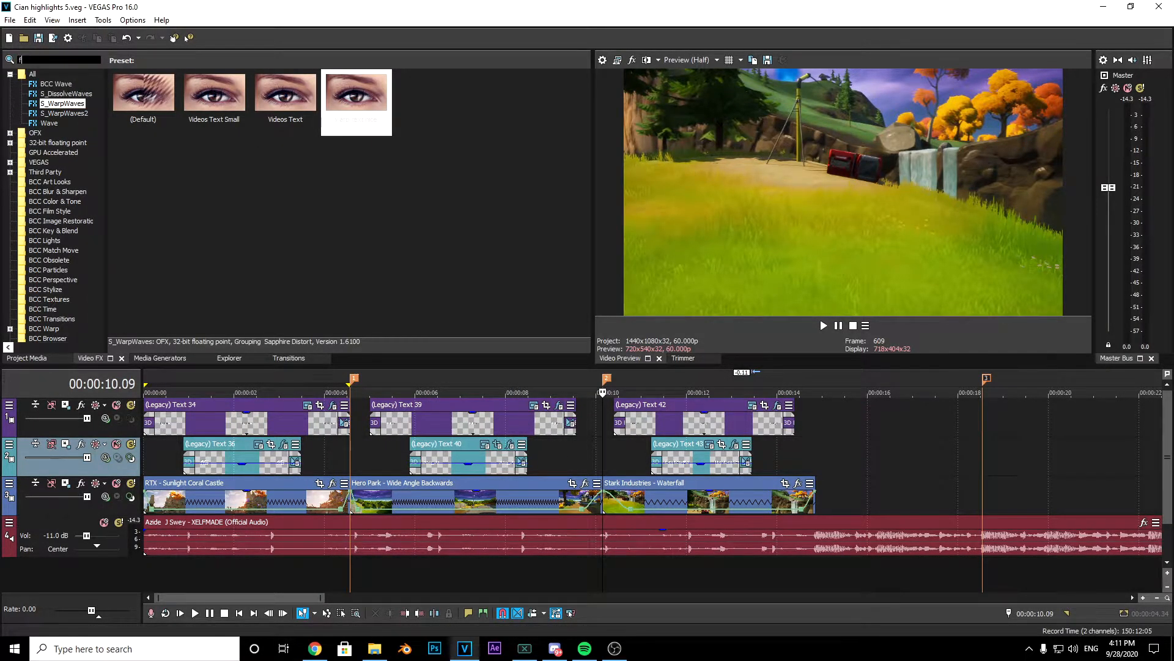
type("flicker")
left_click(54, 94)
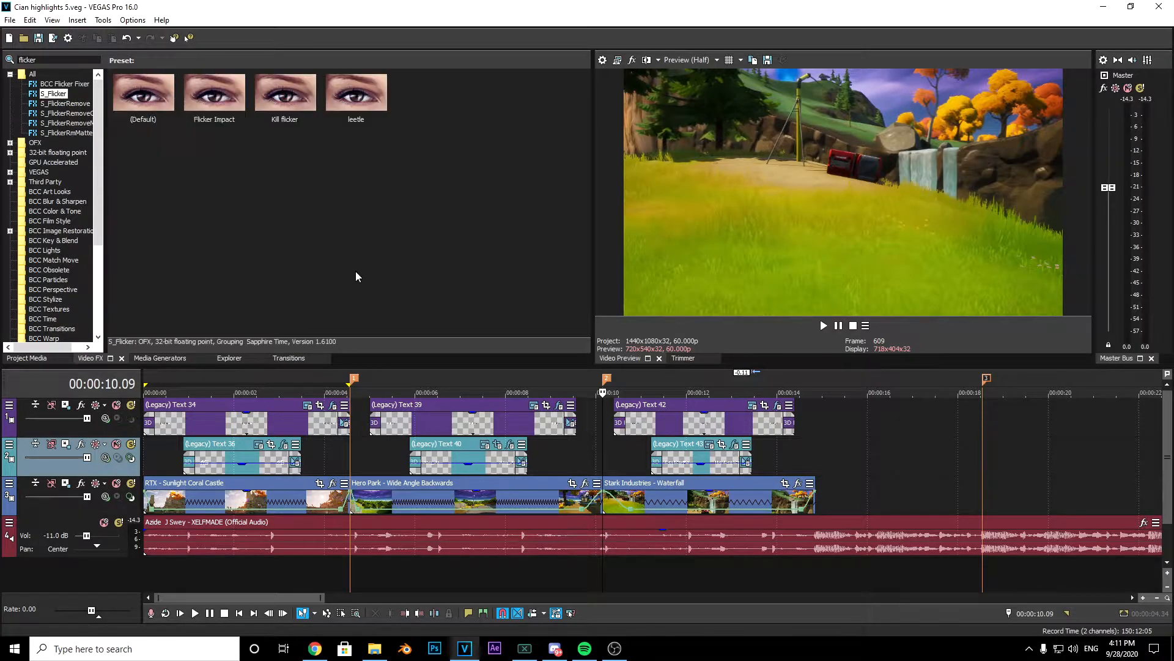
Apply the S_Flicker "leetle" preset to the RTX - Sunlight Coral Castle clip, keeping the preset's settings
left_click(350, 93)
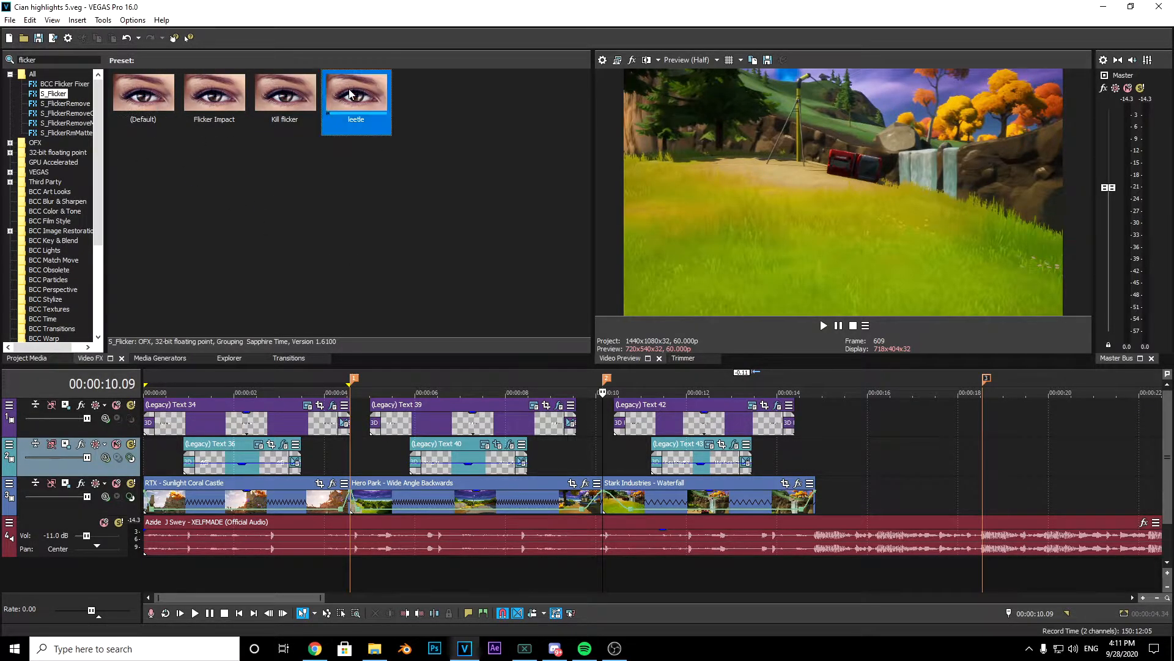
left_click_drag(188, 518, 225, 503)
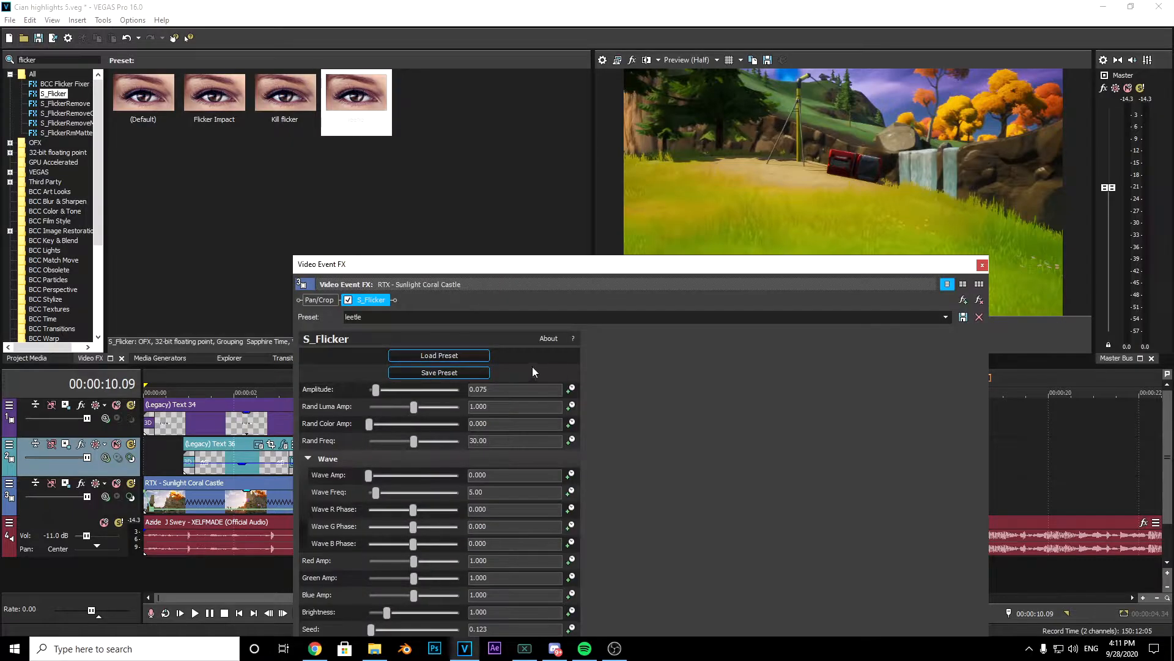
left_click_drag(554, 264, 561, 90)
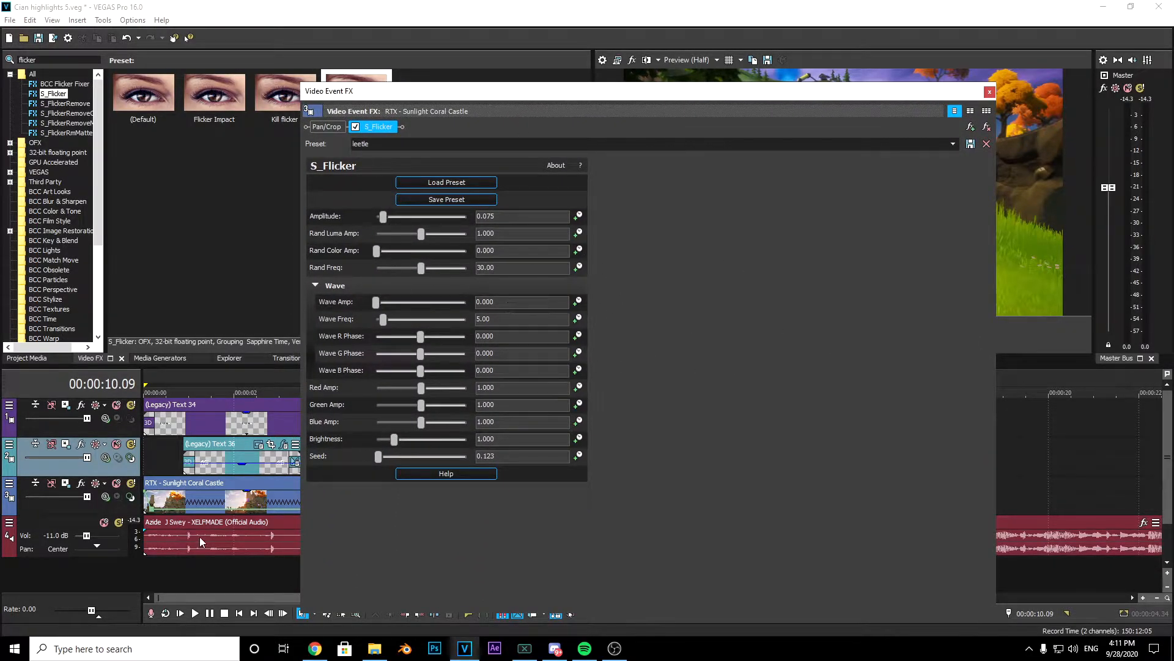
left_click(989, 93)
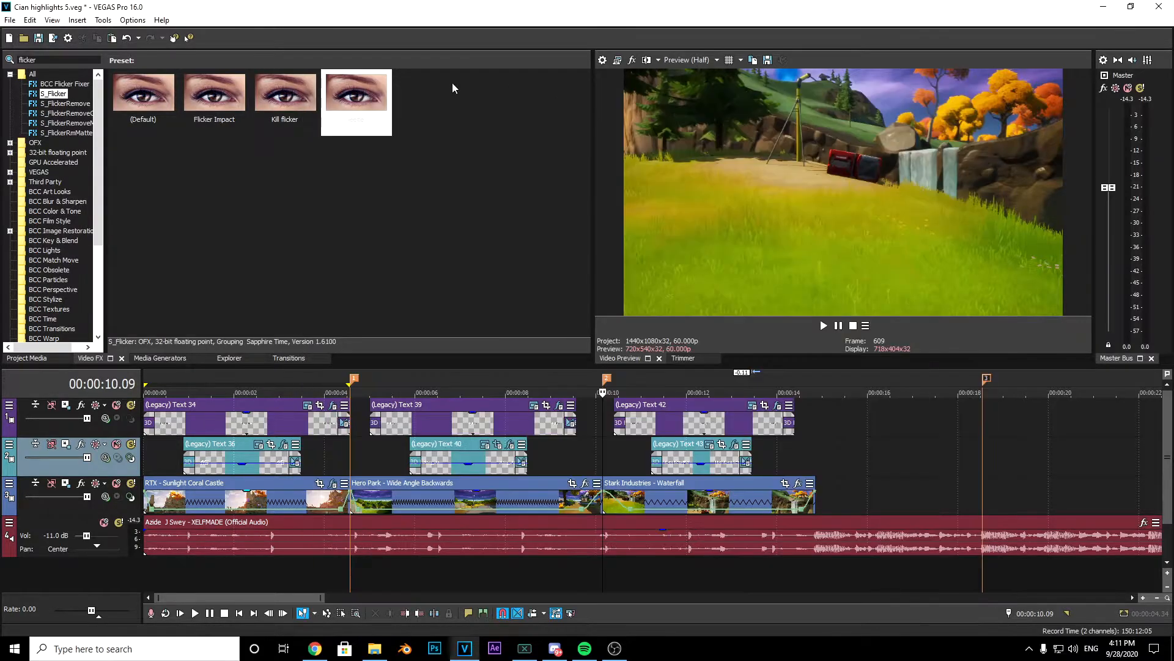
Apply the S_Flicker "leetle" preset to the Hero Park and Stark Industries clips, keeping the preset's settings
left_click_drag(357, 95, 412, 141)
left_click_drag(493, 491, 493, 493)
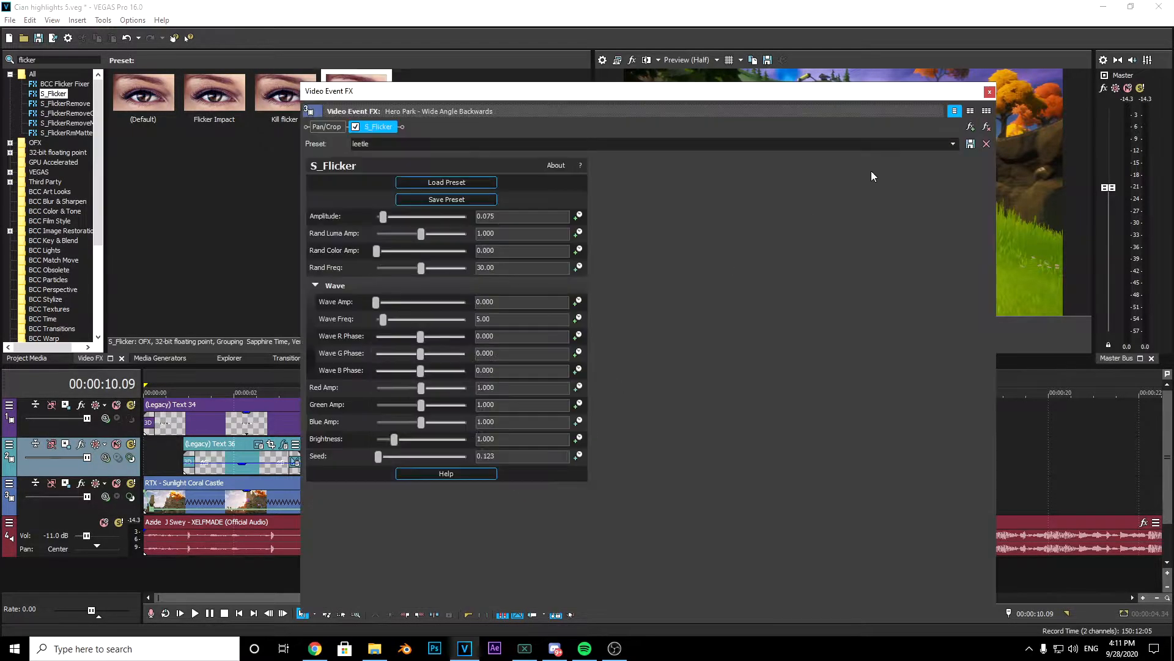
left_click(989, 93)
left_click_drag(358, 97, 722, 497)
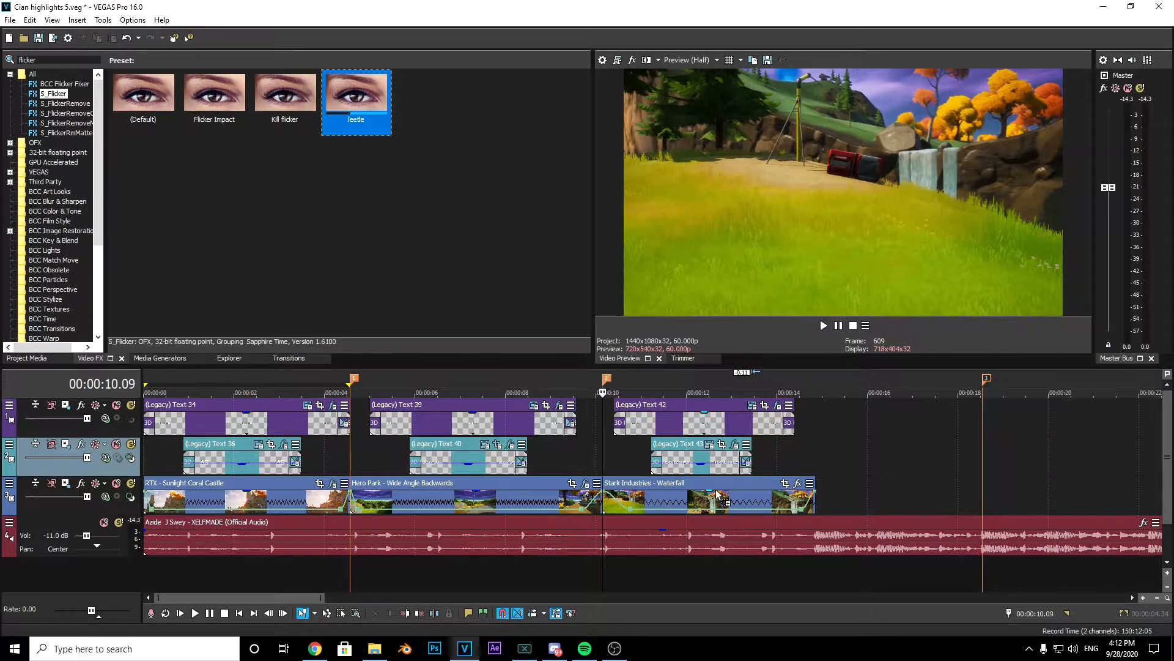
left_click(989, 93)
Preview the flickering clips with their titles from about 5 seconds and save the project
left_click(368, 451)
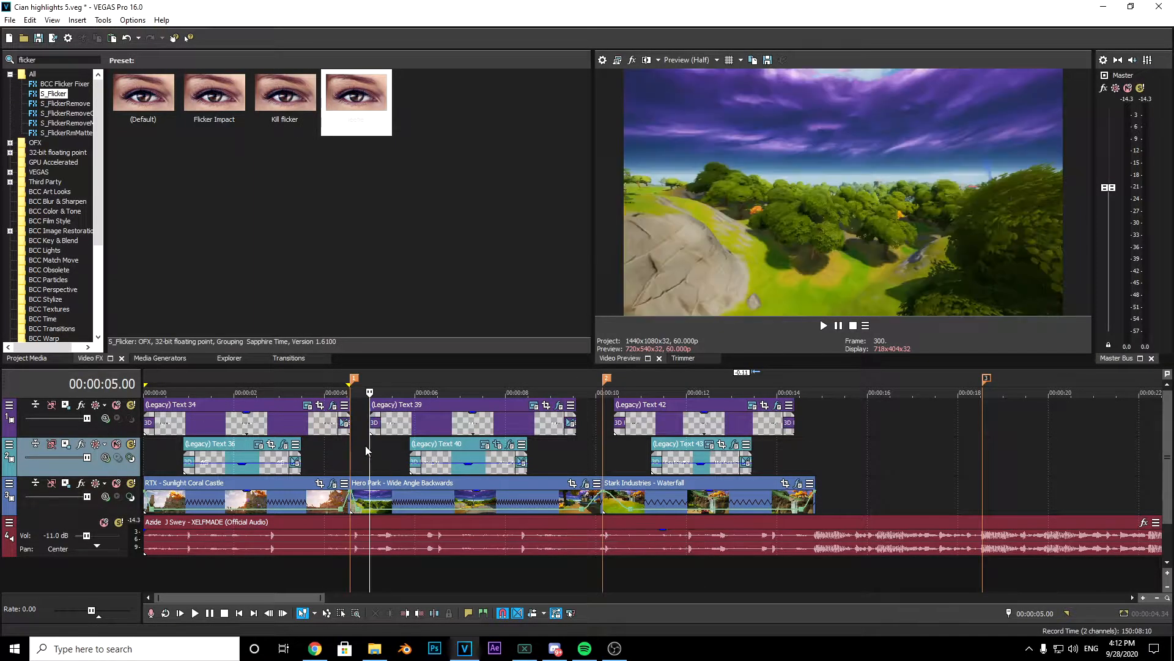
key("shift+space")
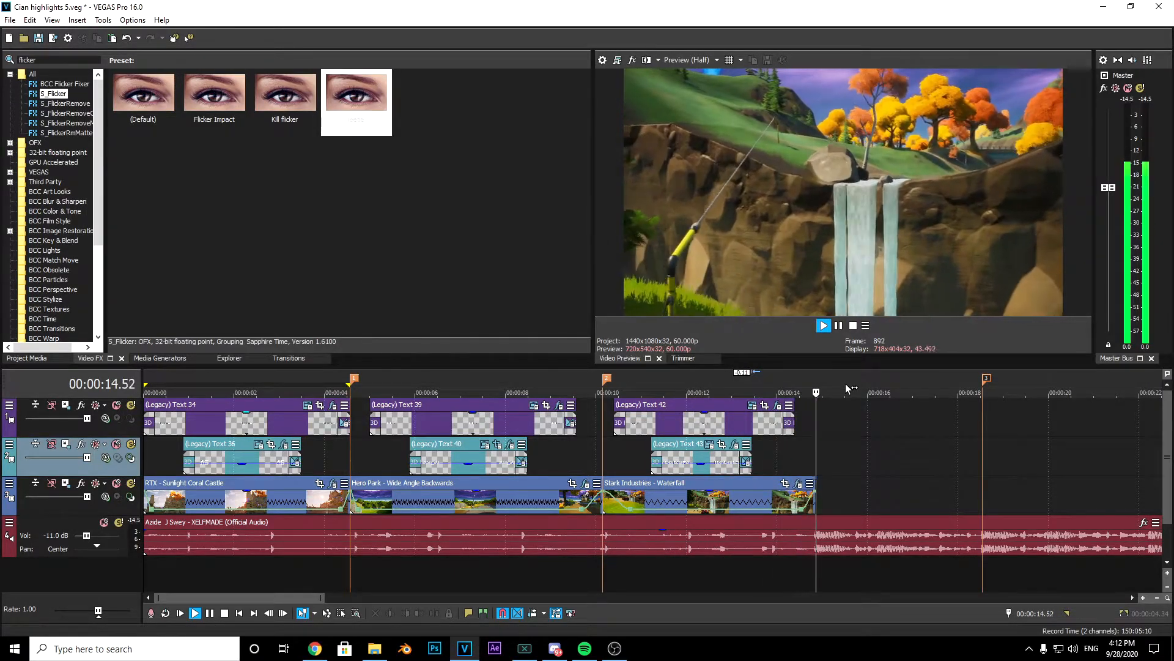
left_click(838, 325)
left_click(38, 38)
Place the Fortnite 2020.09.05 gameplay clip after the Stark Industries clip, with the song on its own track, and set the audio tracks to -25.3 and -11.2 dB
left_click(26, 358)
left_click(384, 295)
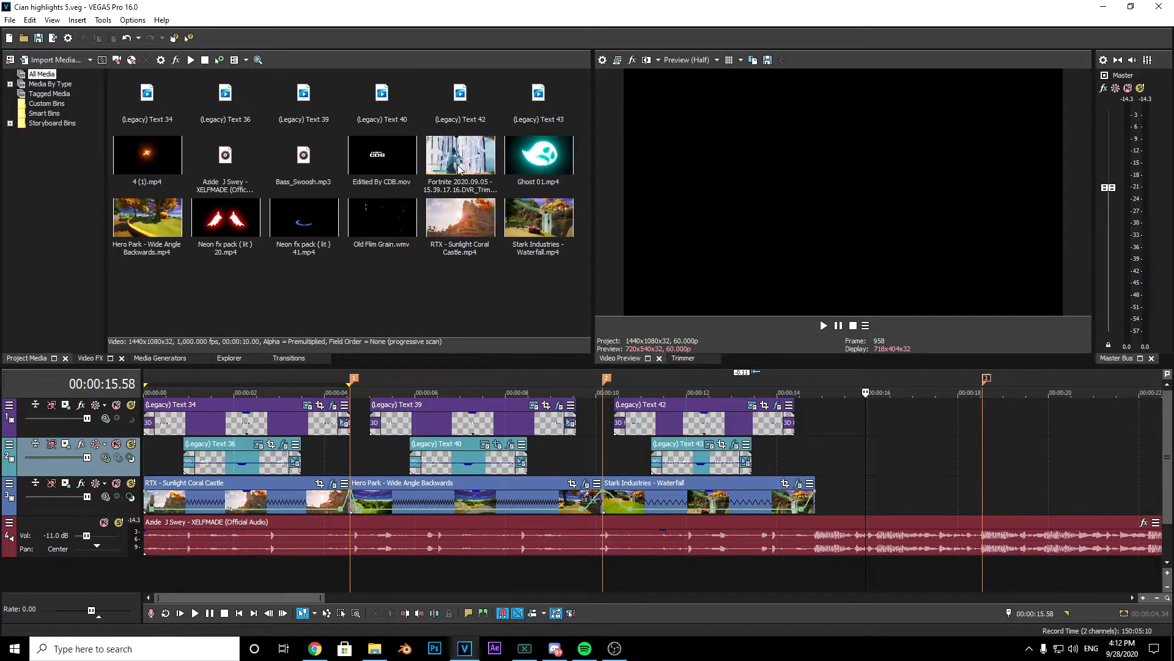
left_click_drag(460, 168, 822, 498)
left_click_drag(683, 547, 701, 567)
left_click_drag(101, 538, 100, 540)
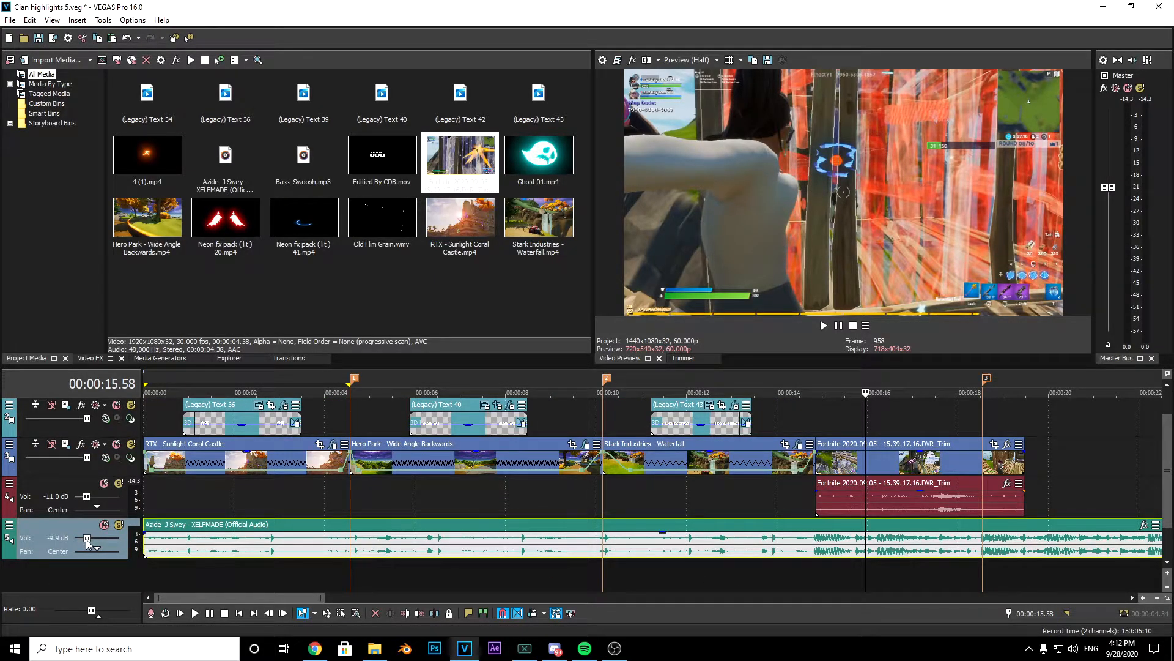
Shift the Fortnite gameplay clip to start at about 15.7 seconds, aligning its elimination hit with the beat marker at 00:00:18.33
left_click_drag(947, 471, 992, 471)
left_click(961, 422)
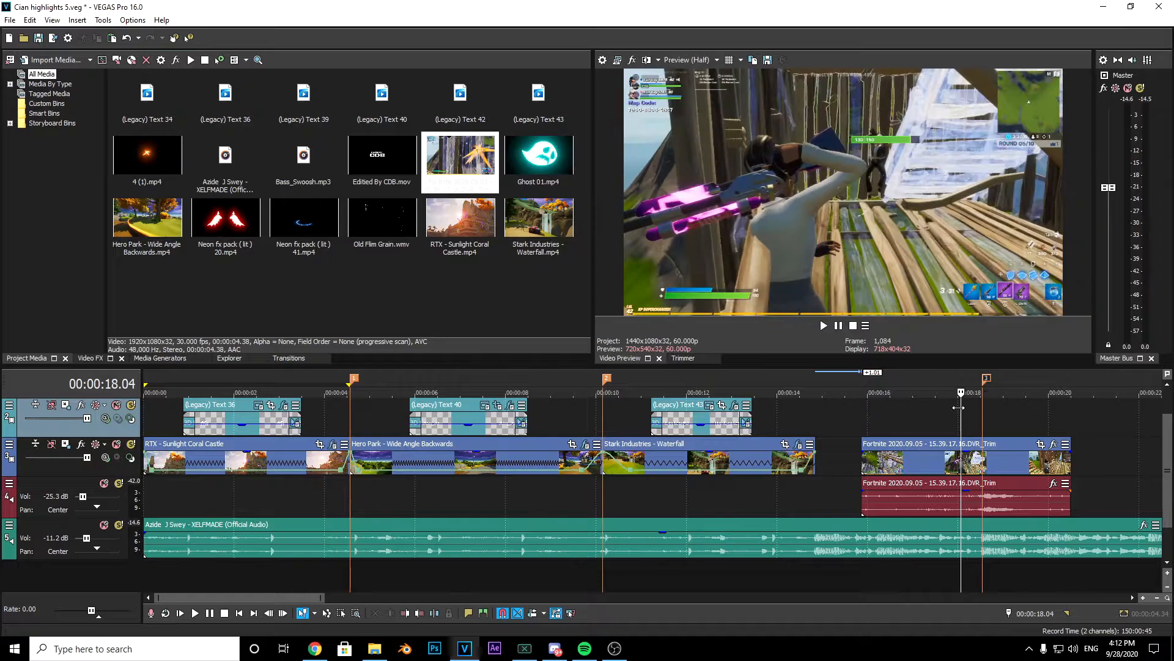
left_click_drag(961, 418, 982, 418)
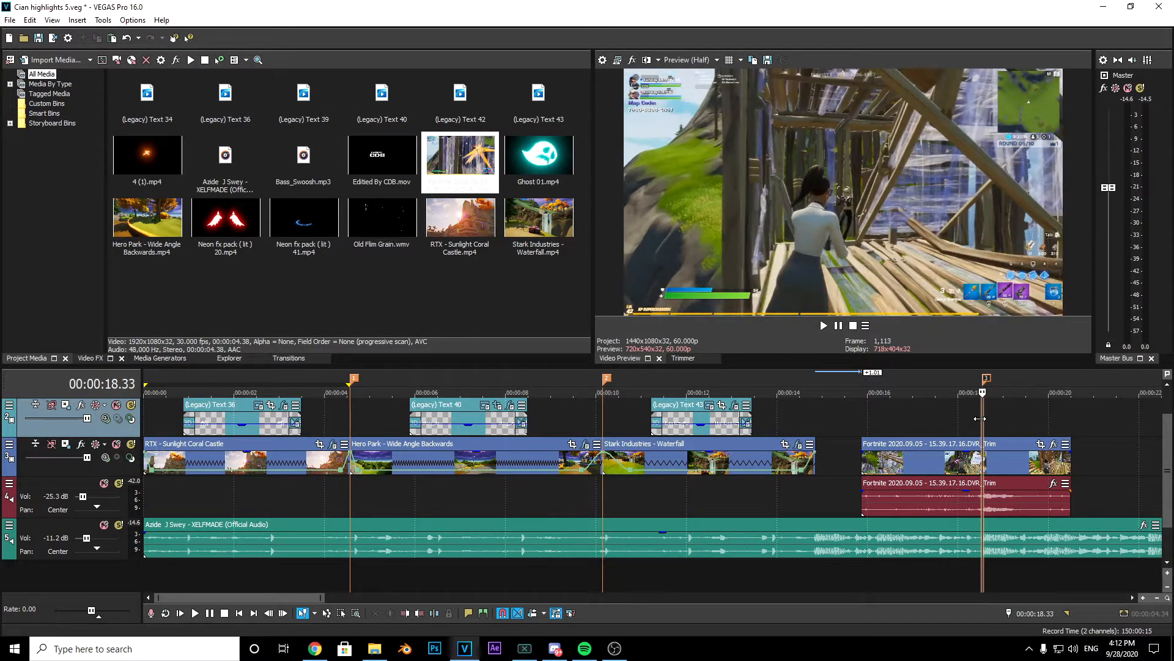
left_click(1013, 468)
left_click_drag(1014, 468, 1007, 468)
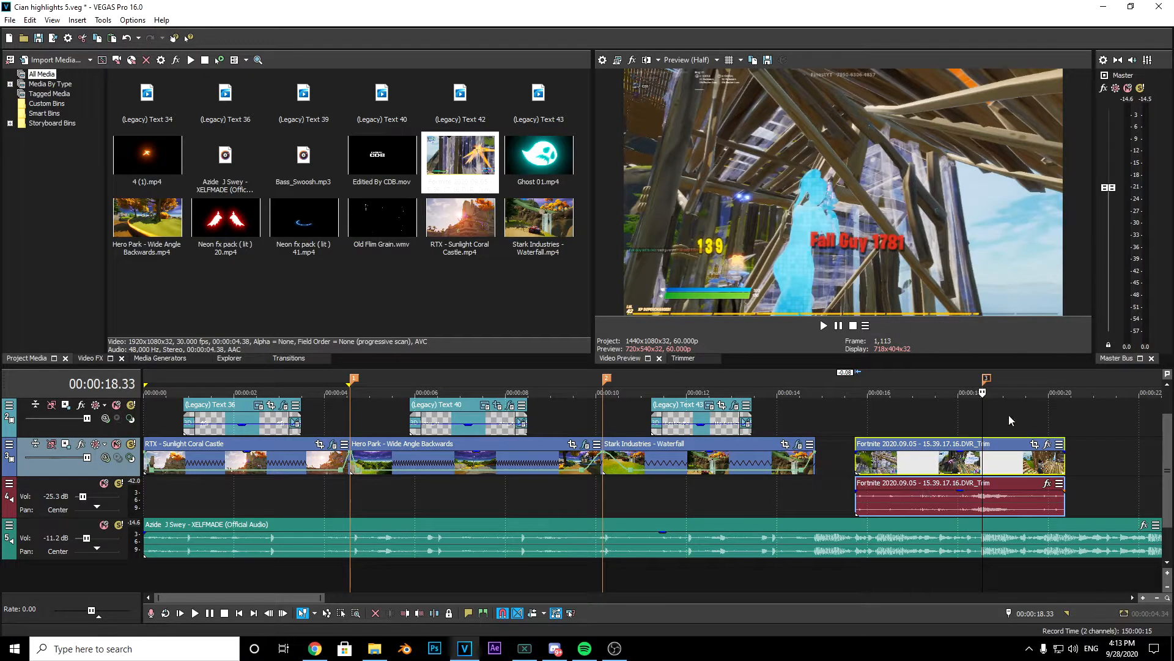
Extend the Stark Industries clip to the start of the gameplay clip and shift its two titles slightly later
left_click(830, 428)
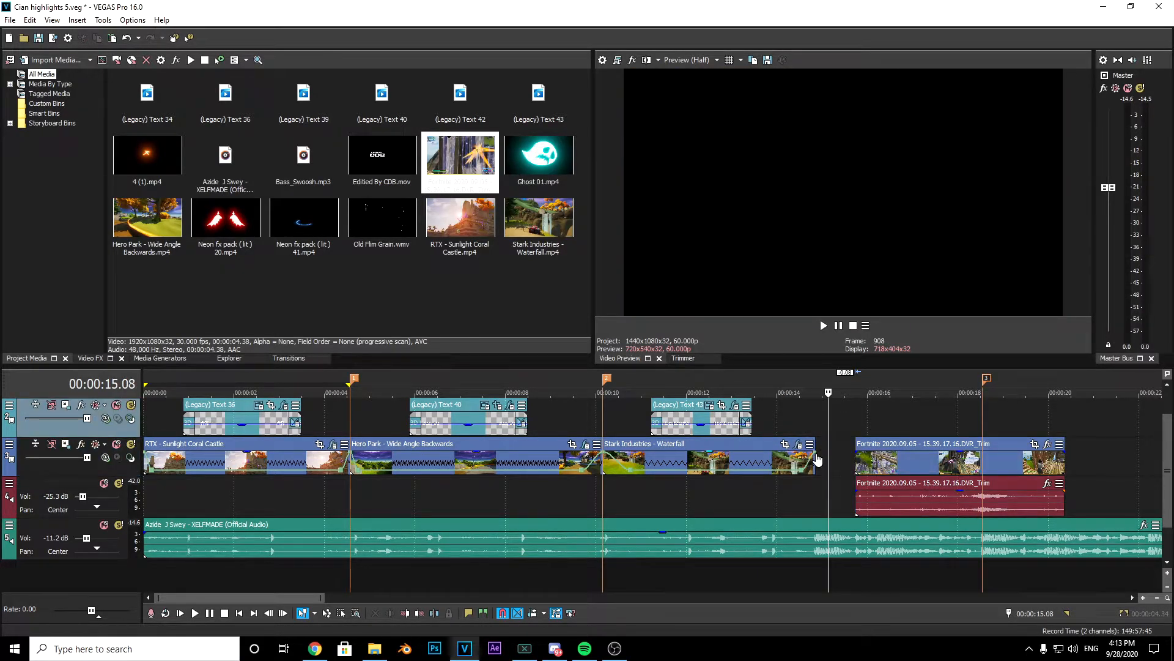
left_click_drag(814, 460, 856, 462)
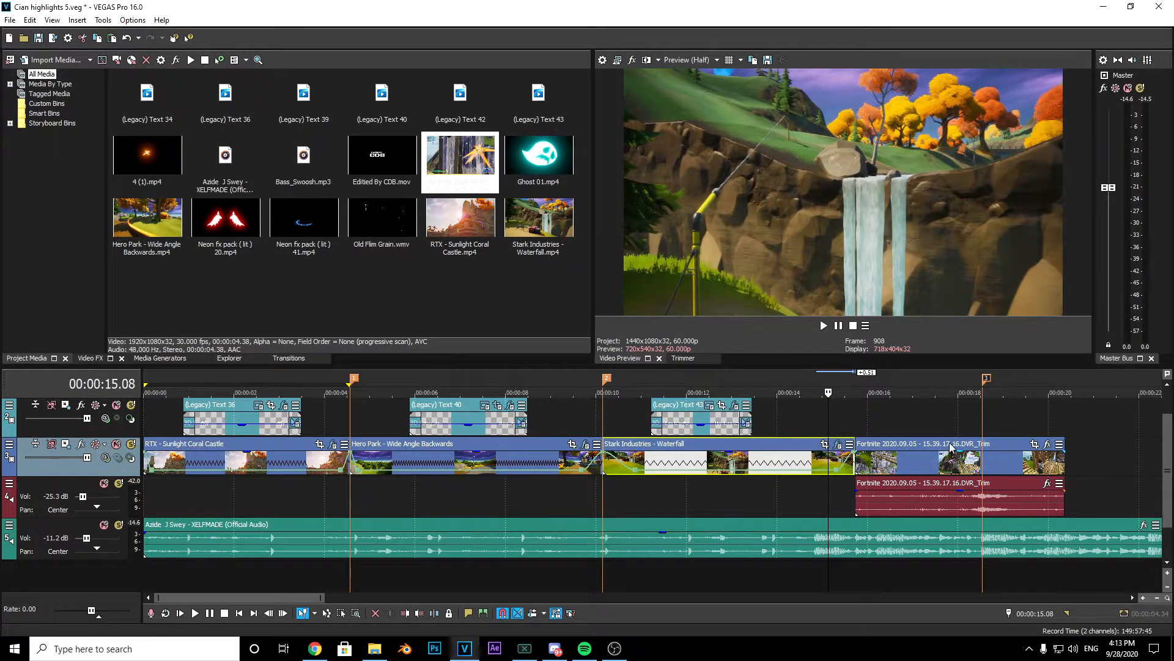
left_click(1167, 383)
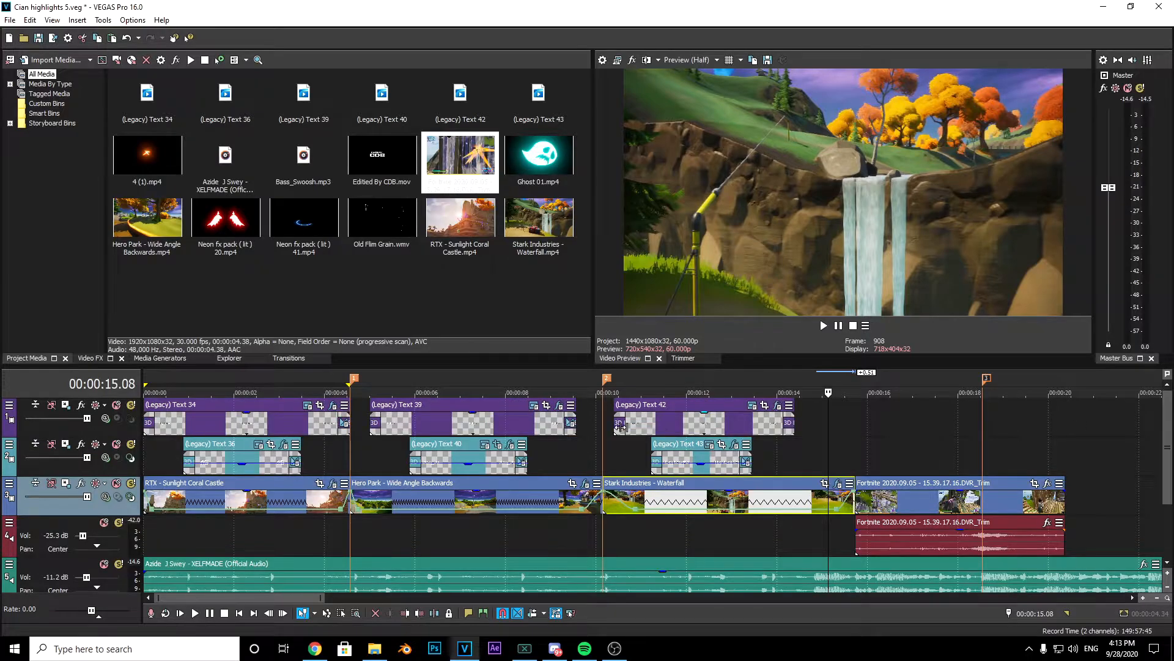
left_click_drag(684, 428, 705, 428)
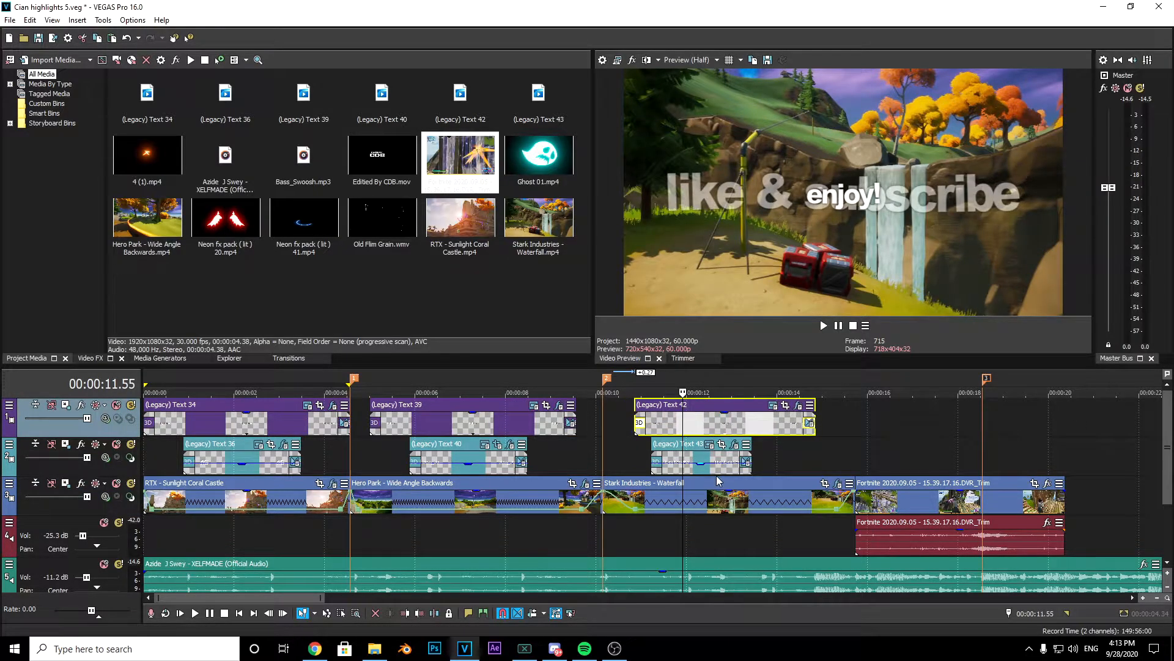
left_click(713, 468)
left_click_drag(713, 470, 739, 469)
Preview the repositioned titles and the gameplay clip up to the elimination at the beat marker
left_click(617, 450)
key("space")
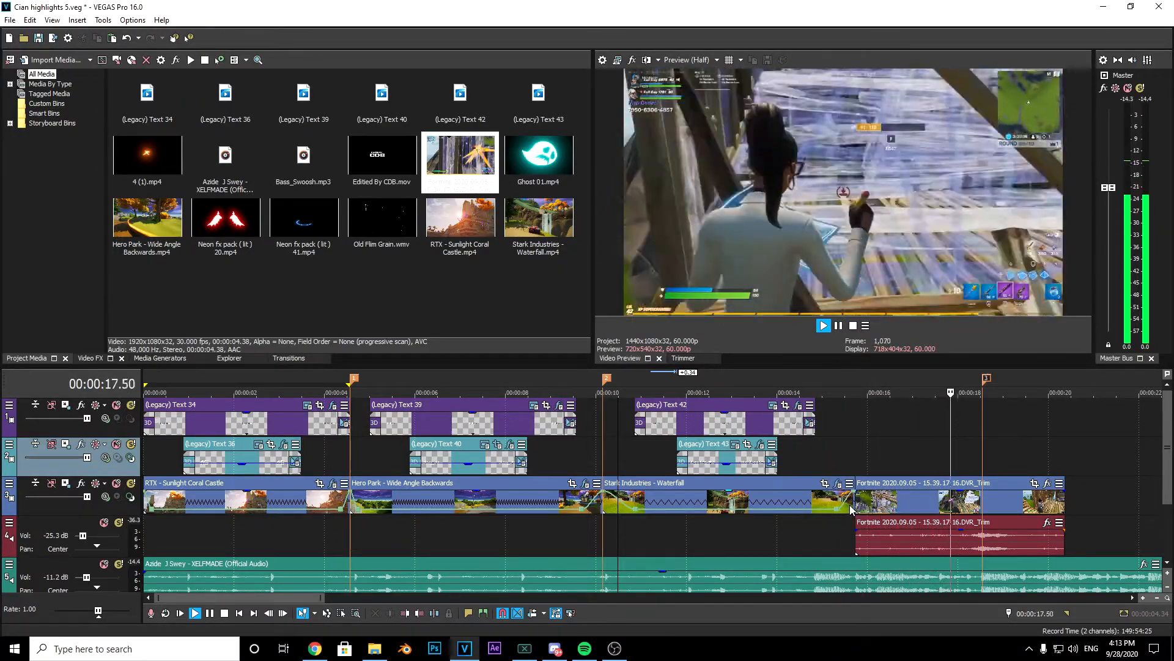
key("space")
left_click(948, 464)
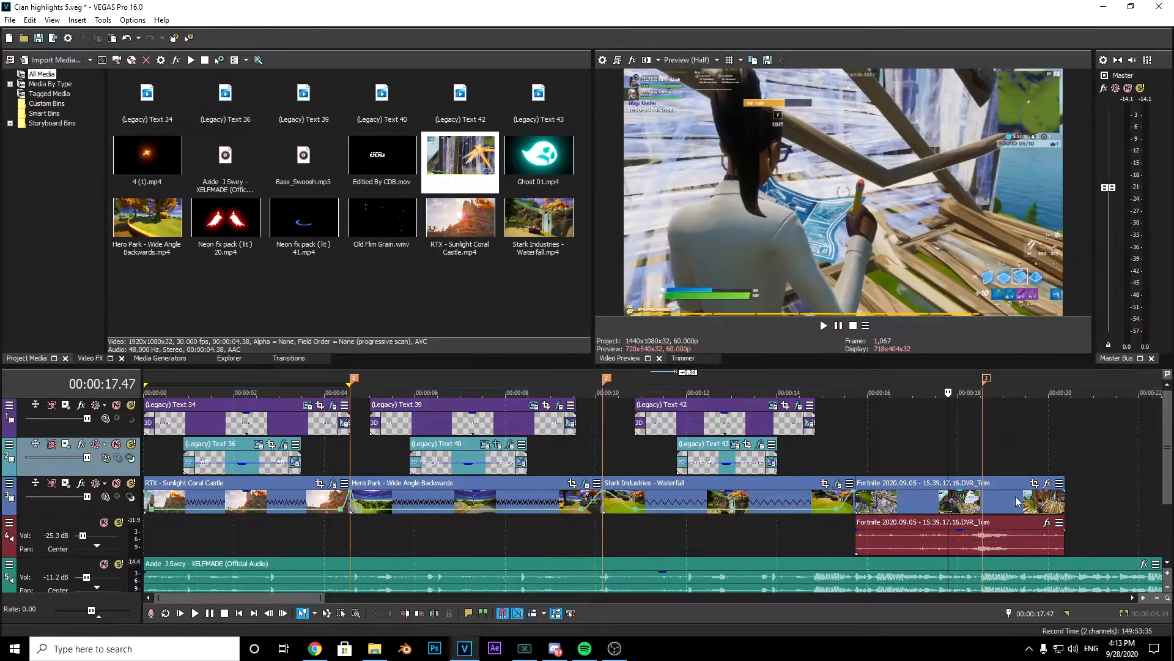
left_click_drag(276, 599, 335, 599)
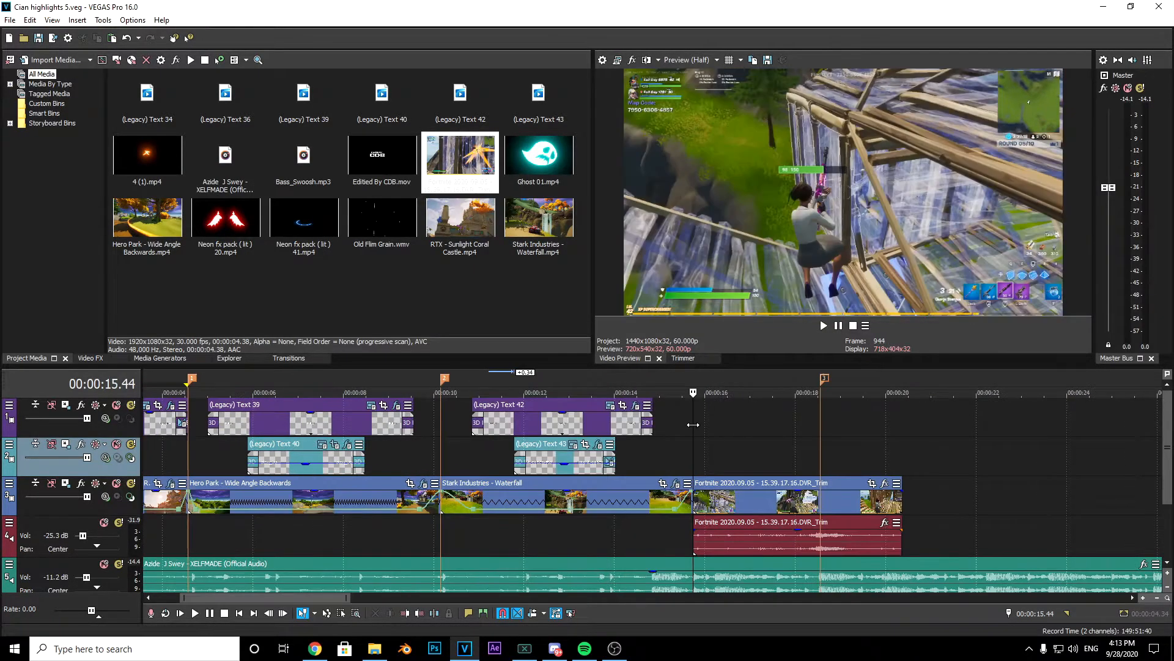
key("space")
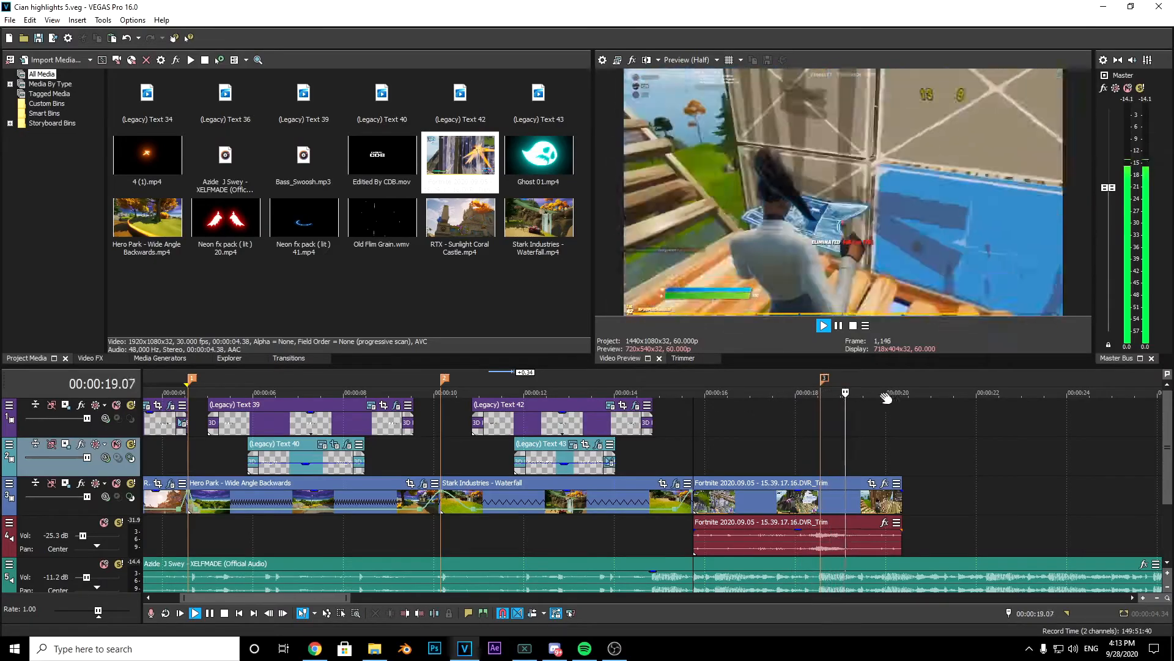
key("space")
Disable resampling for the Fortnite gameplay clip and insert a velocity envelope on it
right_click(796, 508)
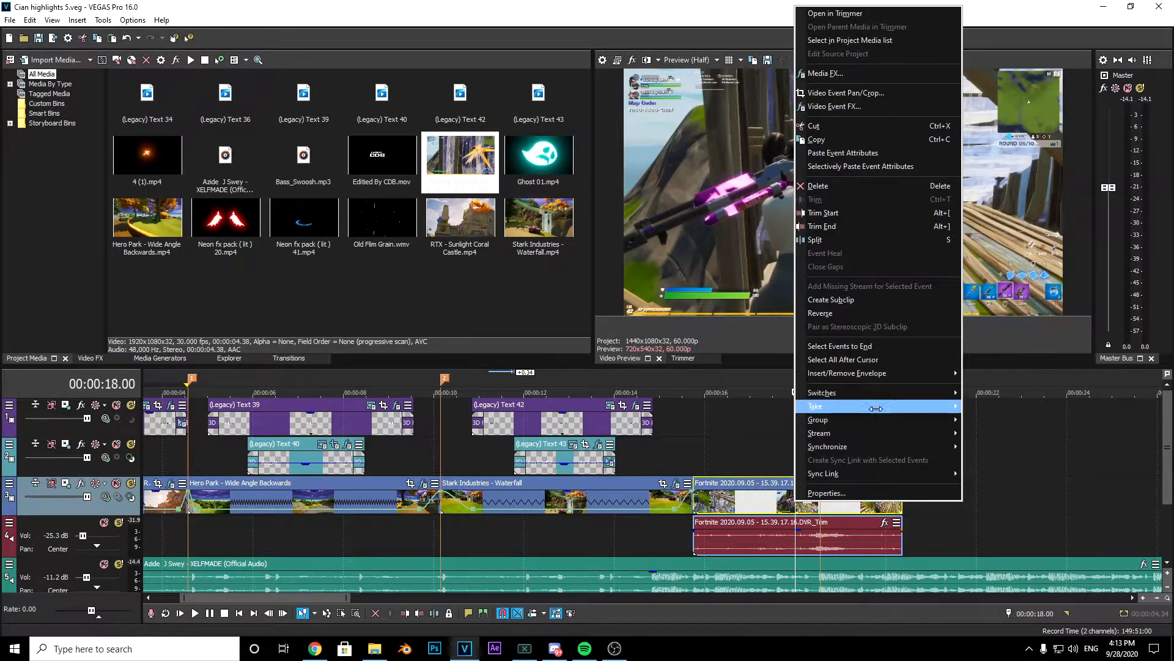
left_click(867, 494)
left_click(551, 280)
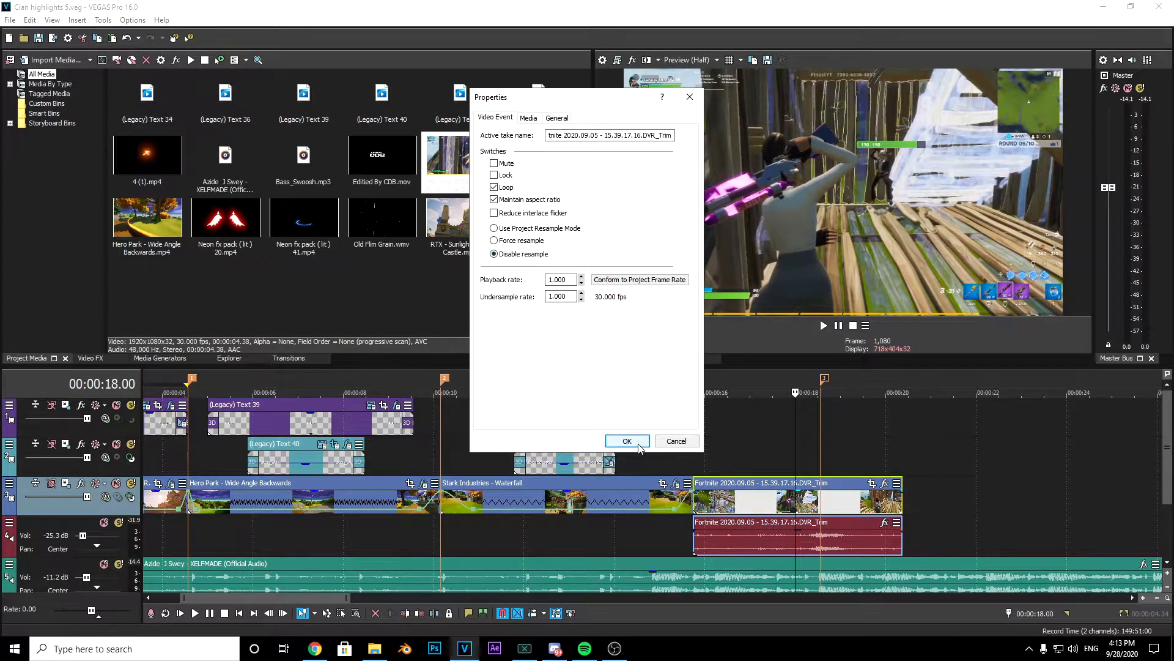
left_click(627, 442)
right_click(758, 498)
mouse_move(808, 368)
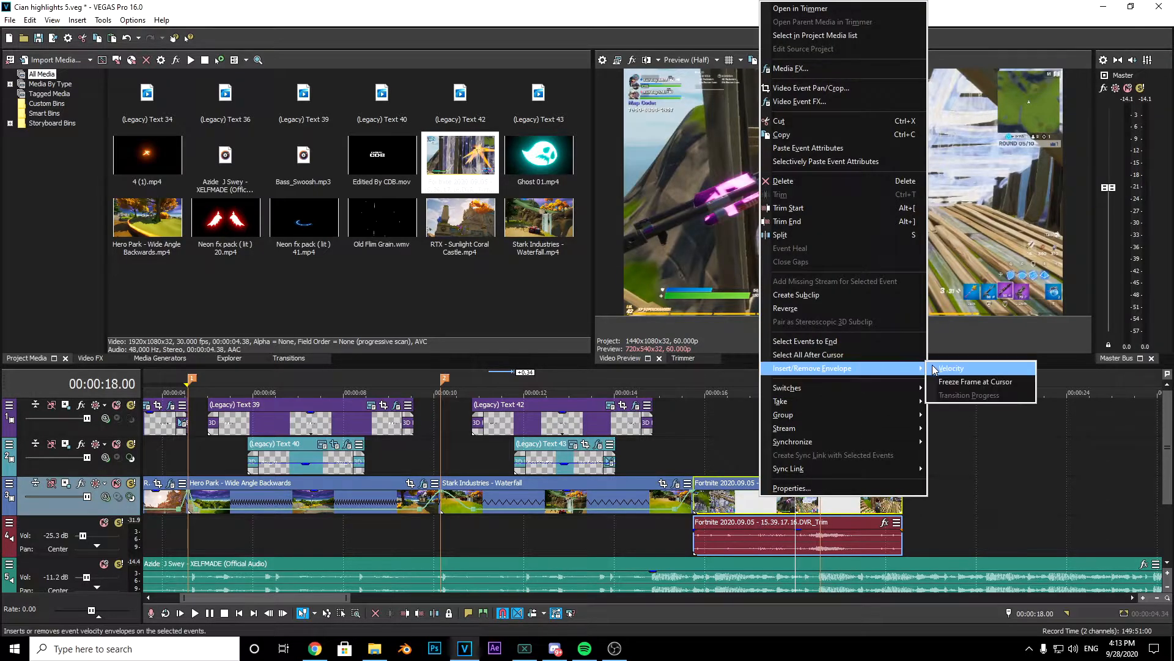
left_click(937, 369)
Add a velocity point to the gameplay clip at the beat marker (00:00:18.33) and set it to 200% forward velocity
scroll(862, 549, "up", 4)
left_click(759, 522)
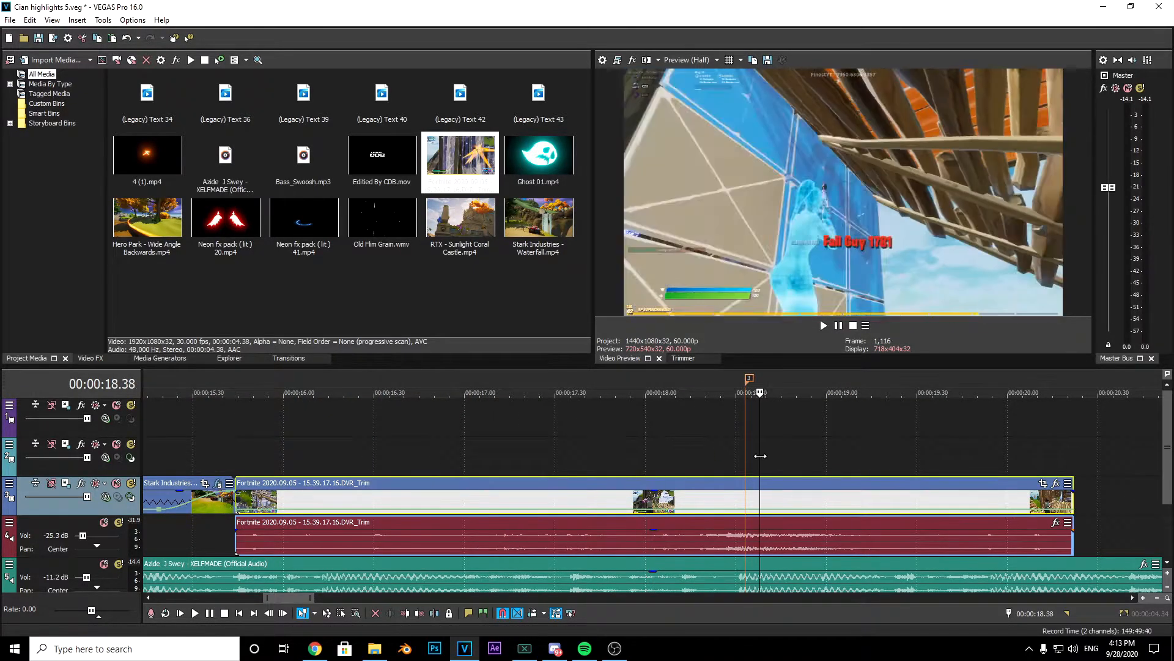
scroll(759, 521, "up", 2)
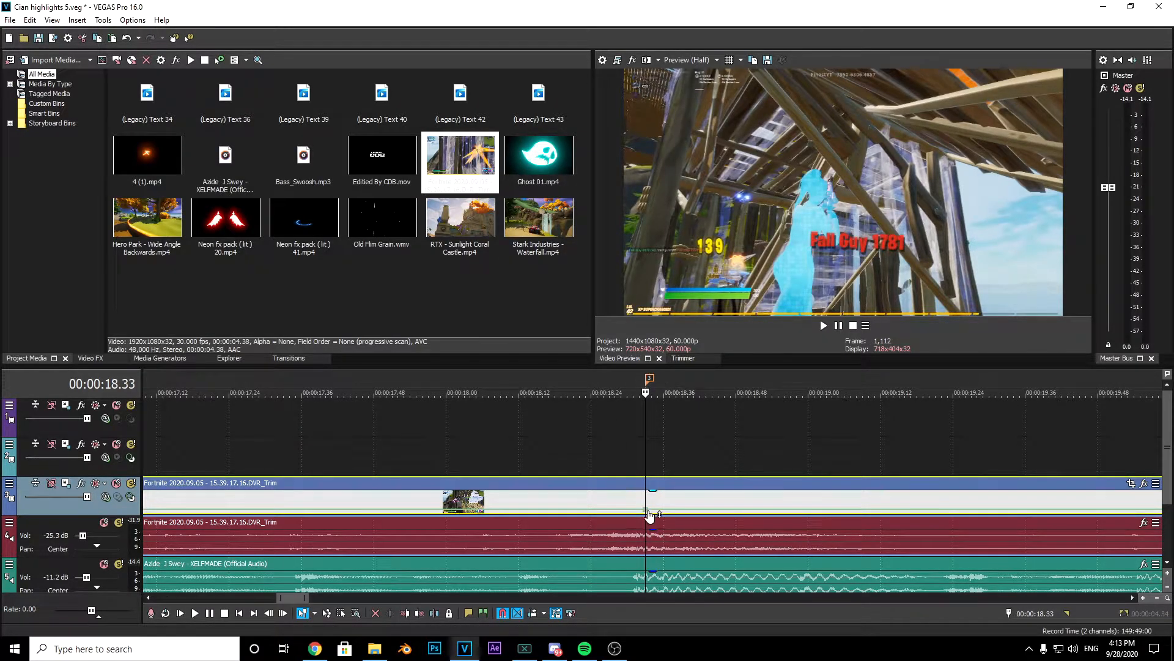
right_click(649, 516)
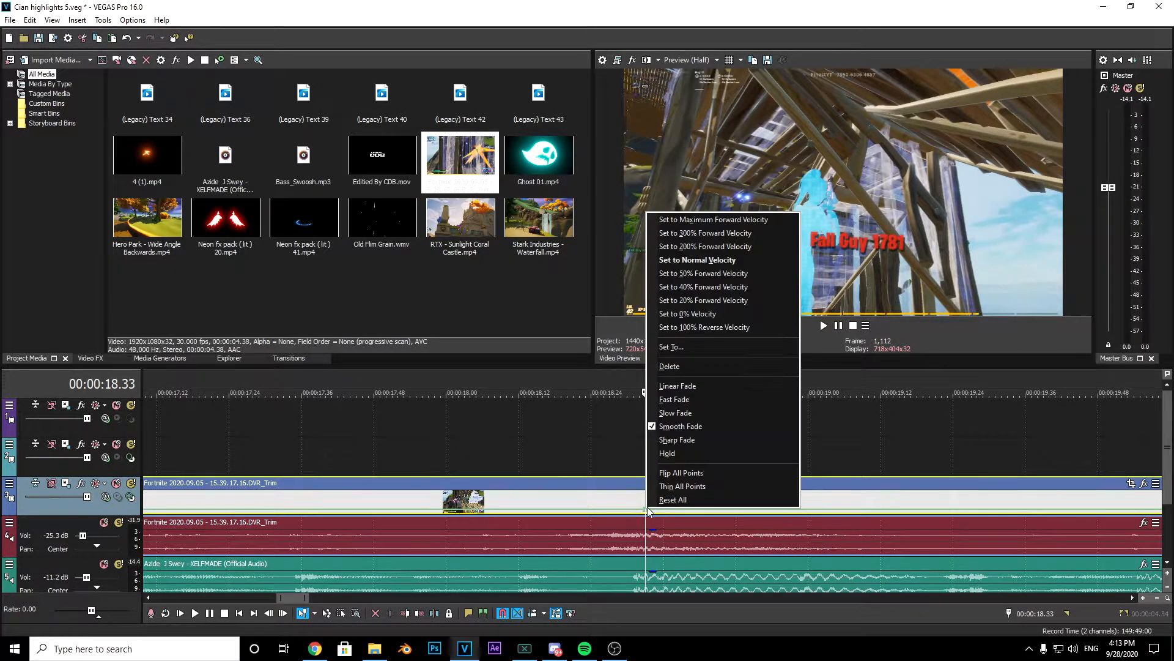
left_click(692, 250)
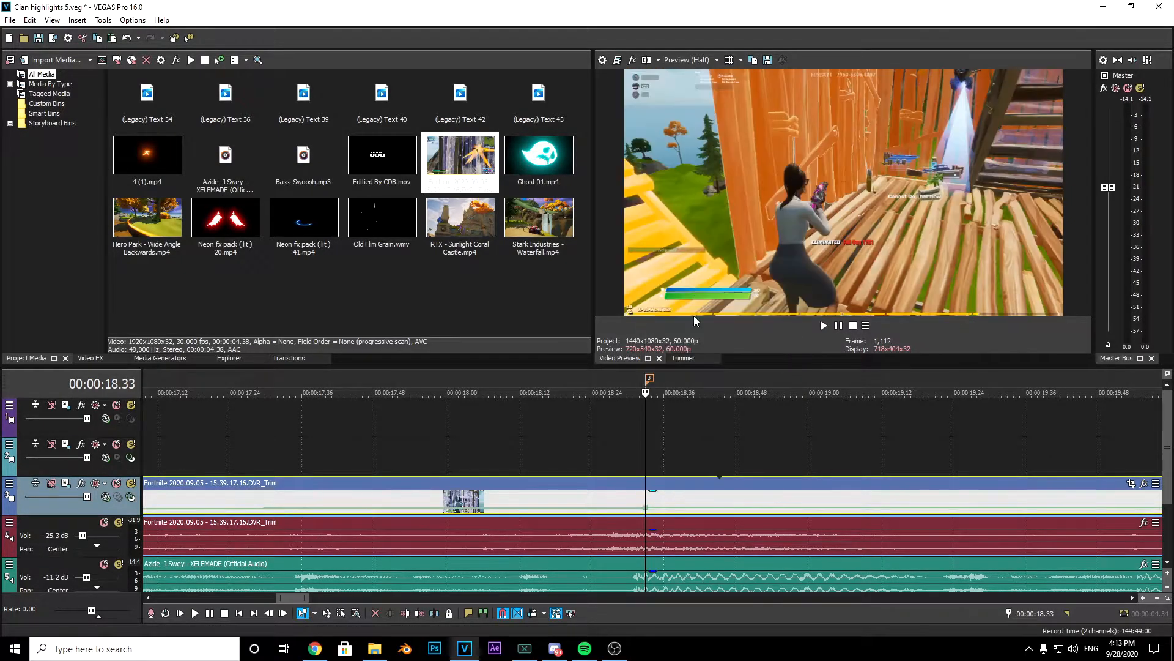
Add a second velocity point just after the marker, at 00:00:18.34, and set it to 50% forward velocity
key("Right")
key("Right")
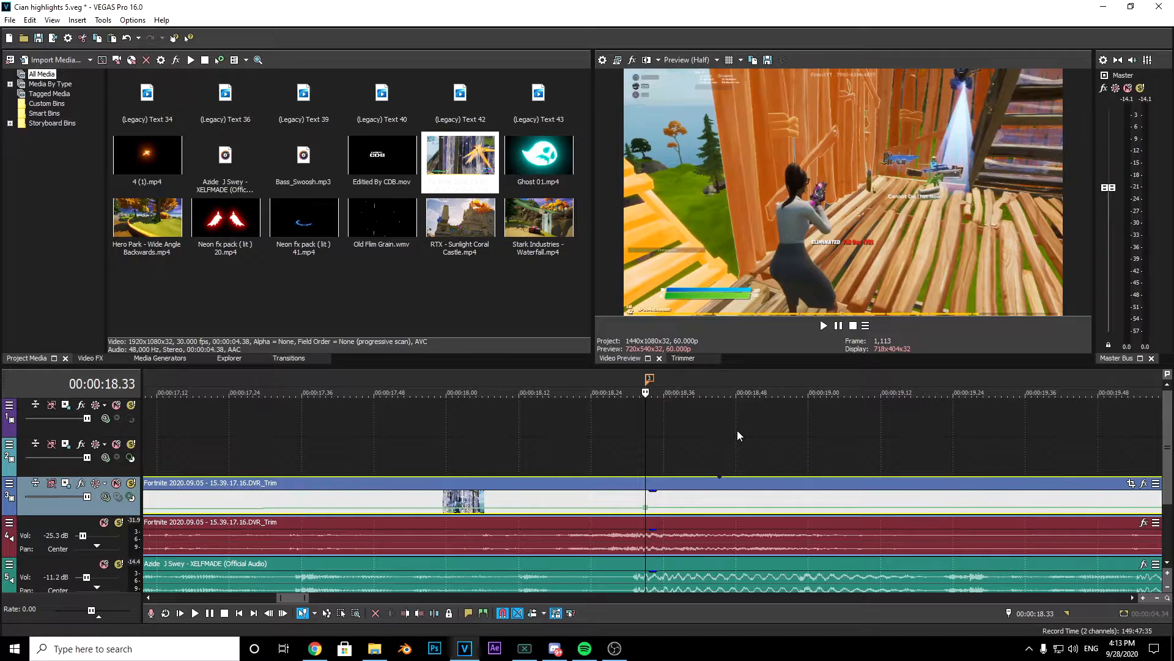
right_click(653, 508)
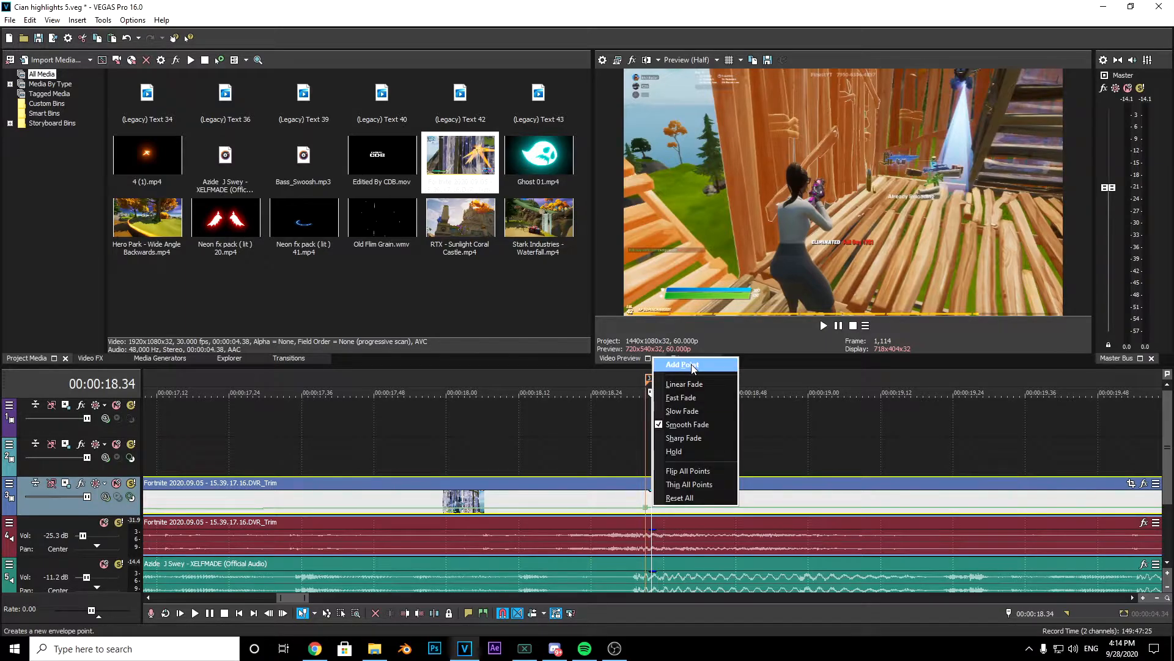
left_click(693, 365)
right_click(653, 507)
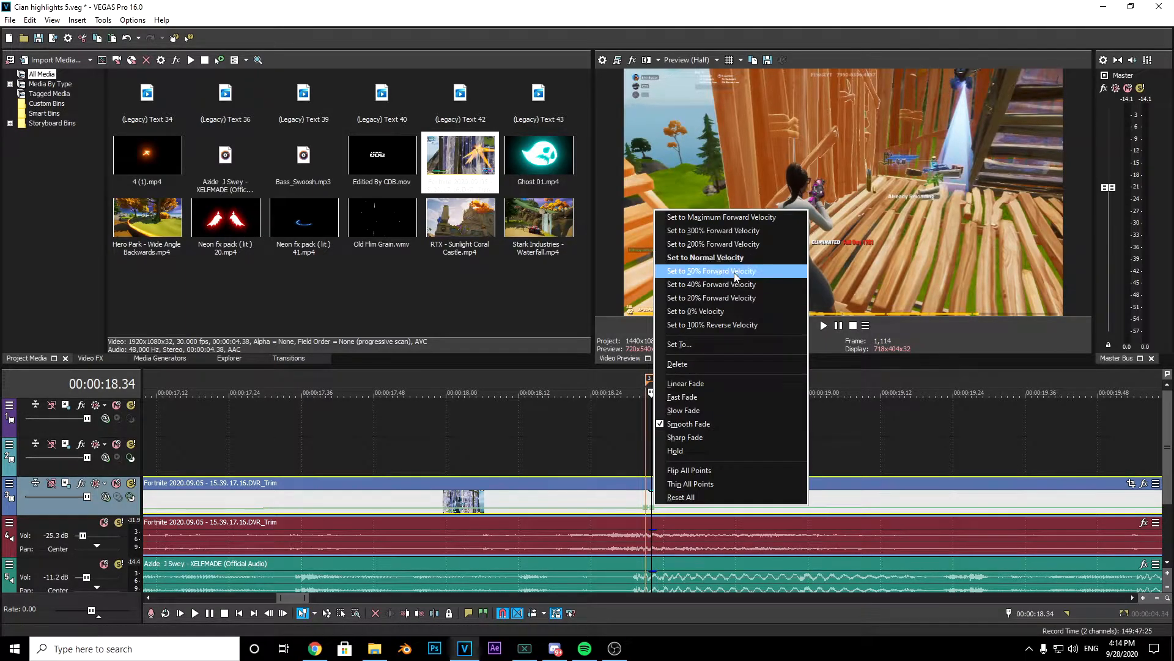
left_click(735, 276)
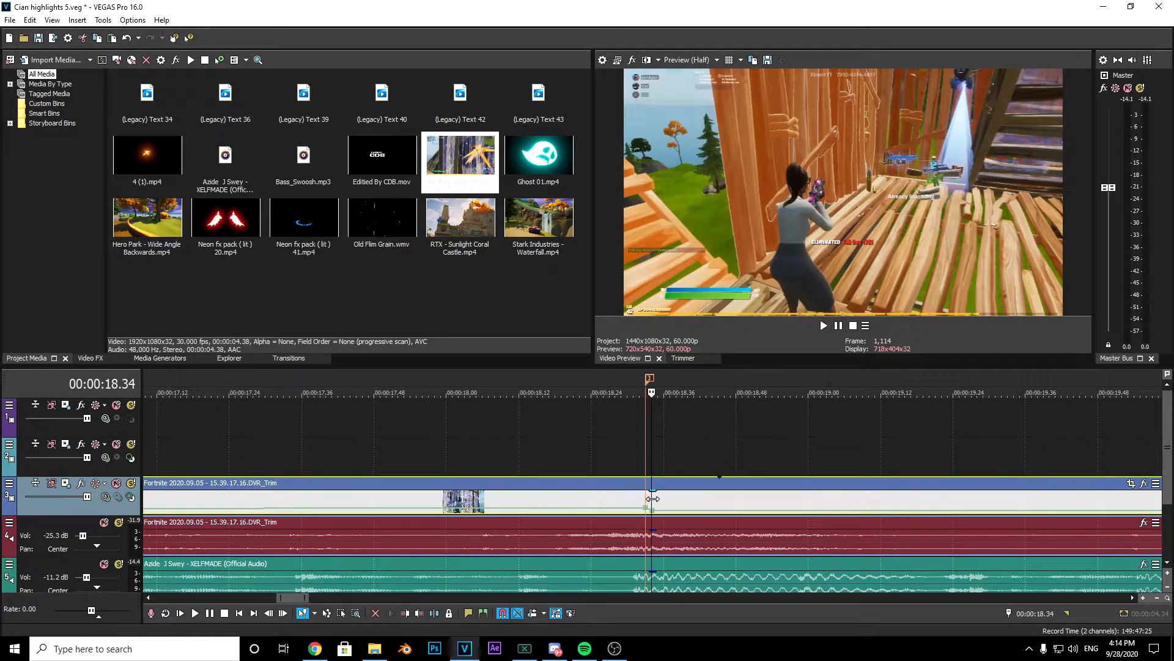
Add a velocity point eight frames before the marker, at 00:00:18.25, and set it to 40% forward velocity
left_click(651, 427)
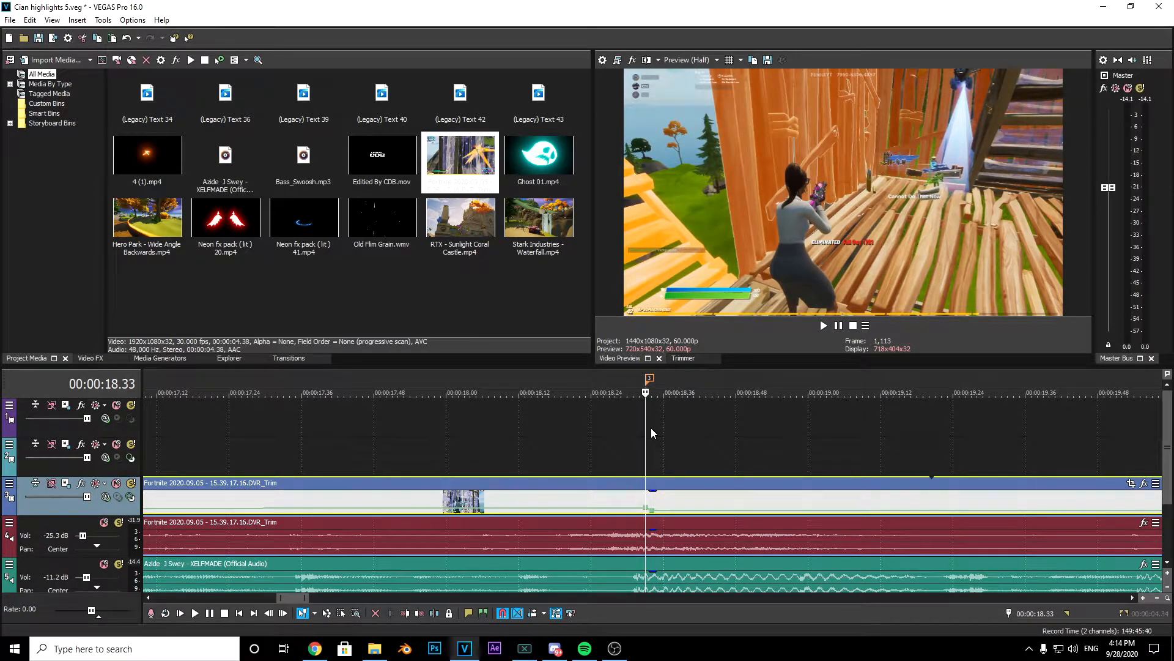
key("Left")
key("Left")
key("Left")
key("Left")
key("Left")
key("Left")
key("Left")
key("Left")
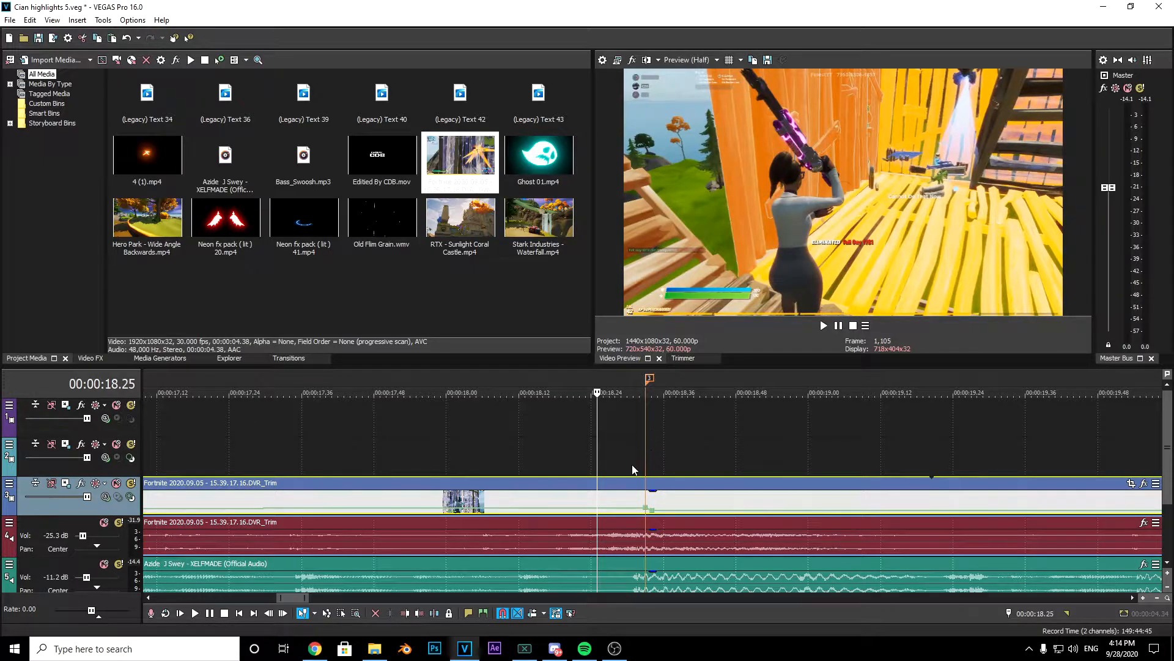
double_click(597, 510)
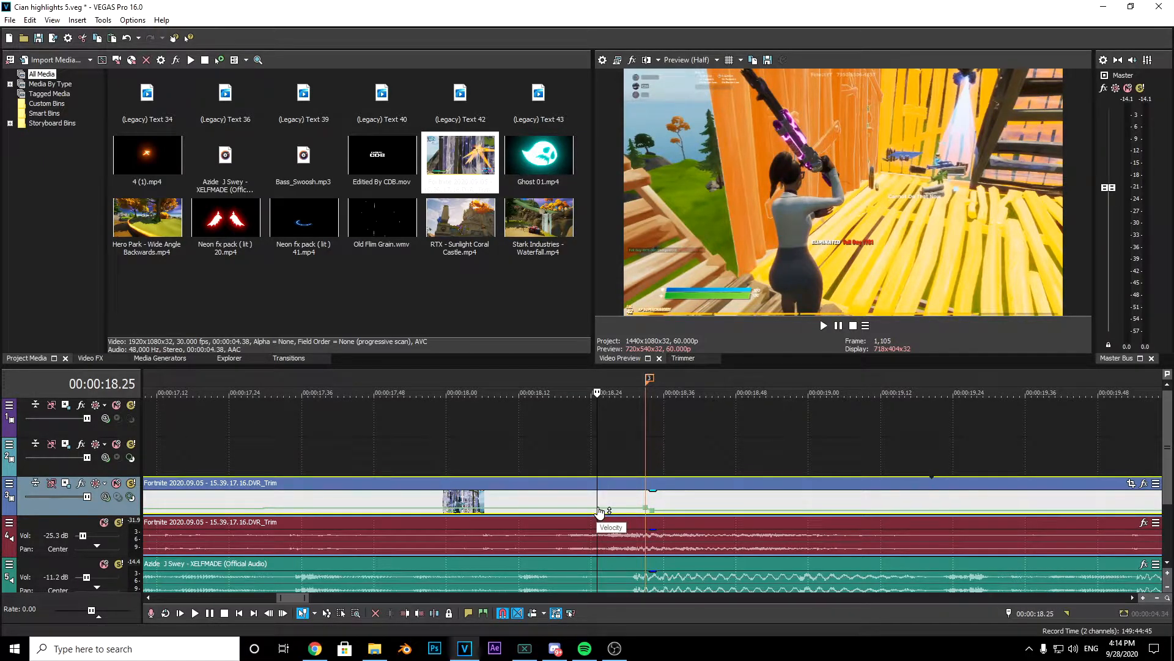
right_click(597, 509)
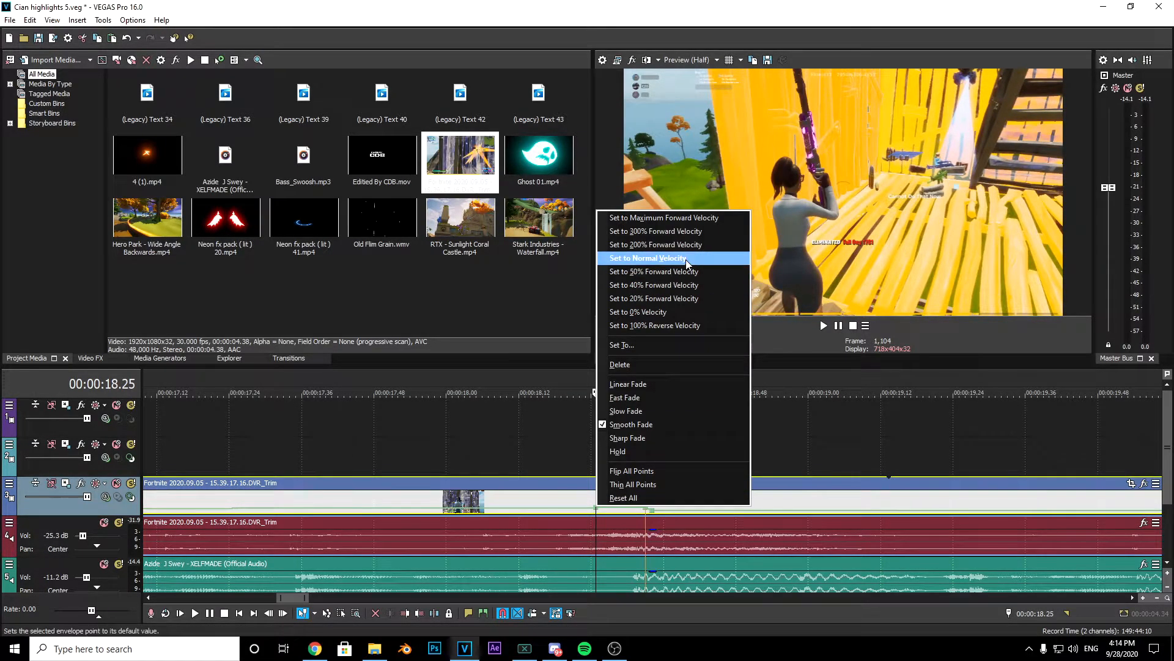
left_click(710, 286)
Preview the gameplay clip's velocity changes from 00:00:17.10 and return to the beat marker at 00:00:18.33
scroll(562, 448, "down", 5)
left_click(561, 448)
key("space")
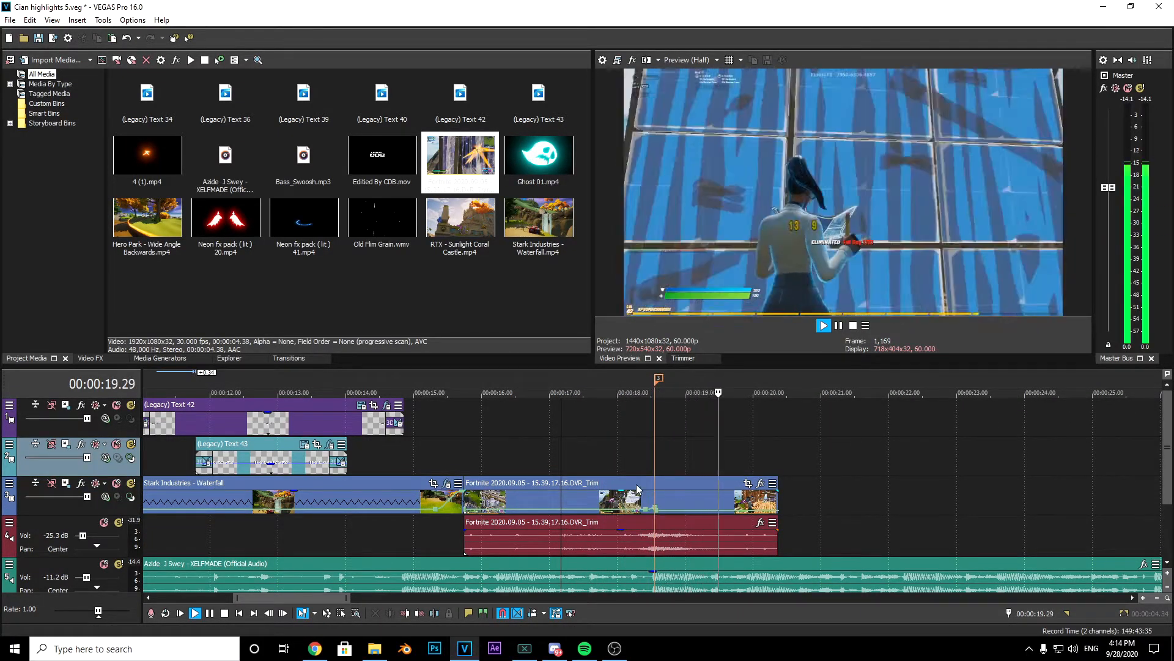
key("space")
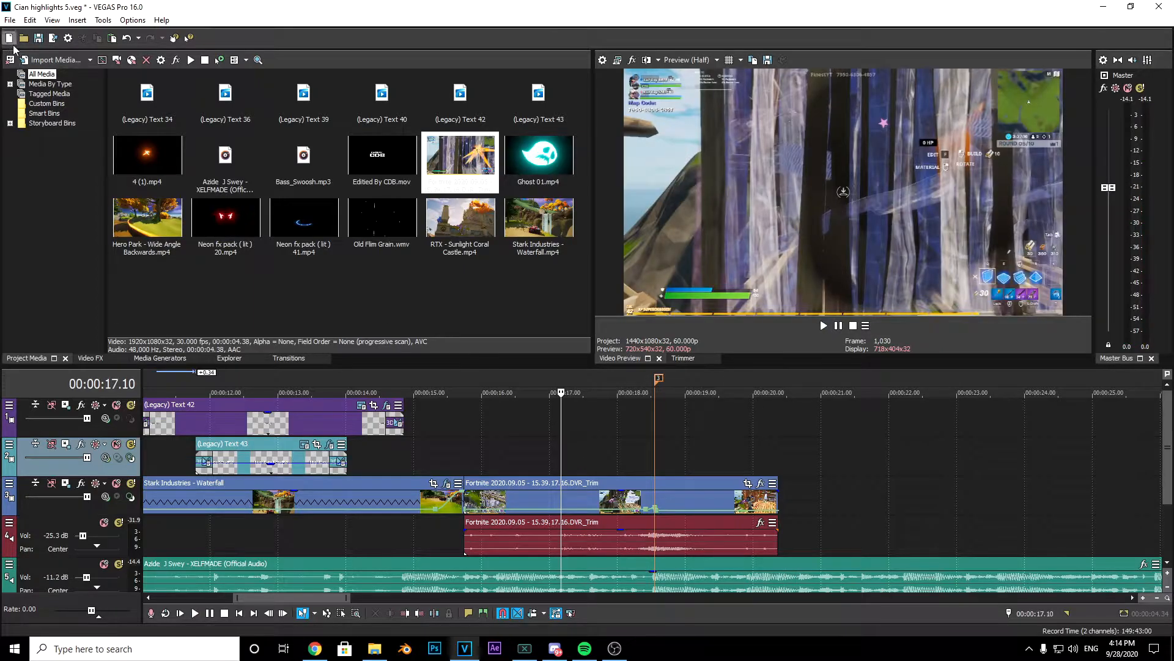
left_click(656, 498)
scroll(684, 533, "up", 2)
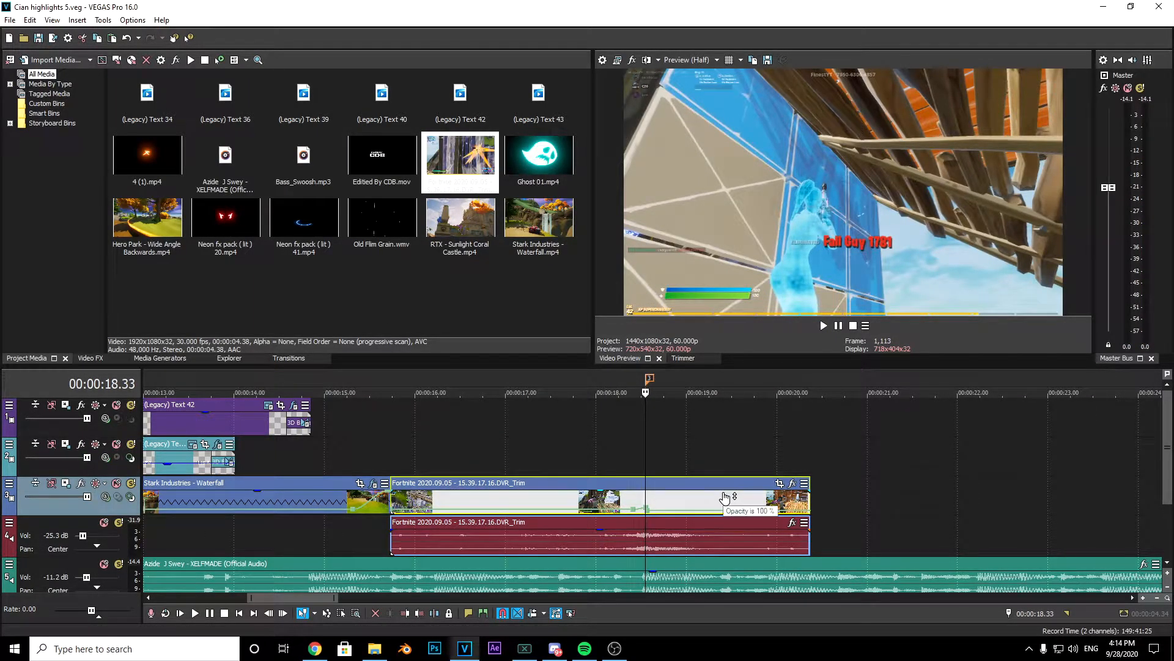
Split the gameplay clip at the beat marker (00:00:18.33), check the frames around the cut and return to the split
key("s")
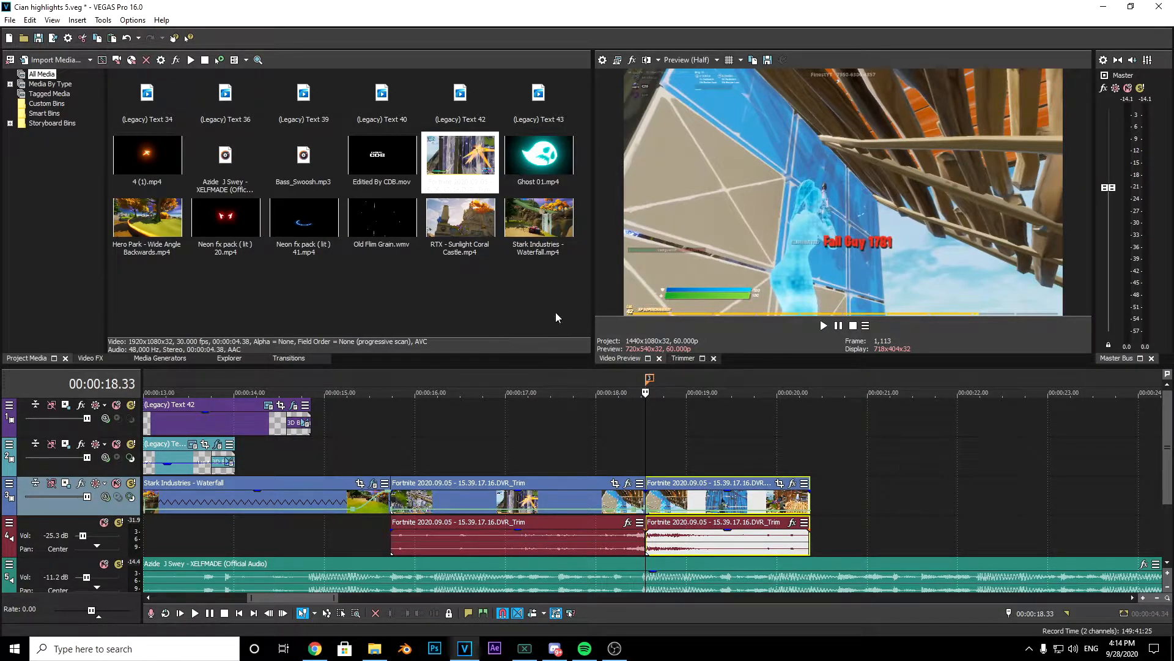
left_click(629, 440)
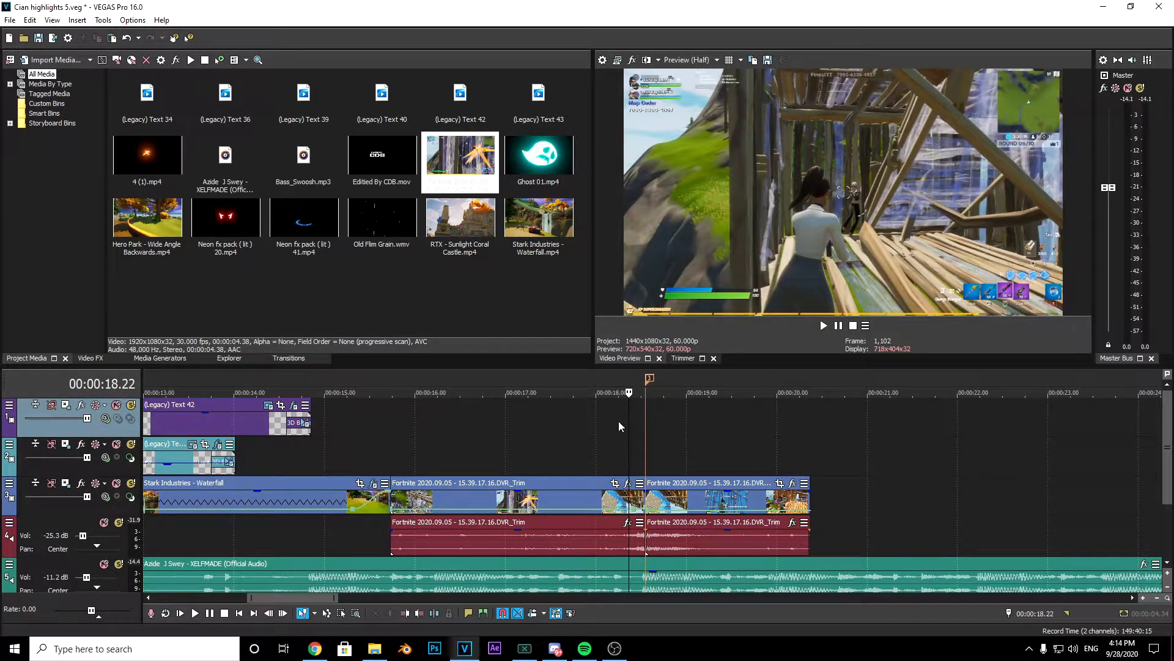
left_click_drag(629, 416, 646, 416)
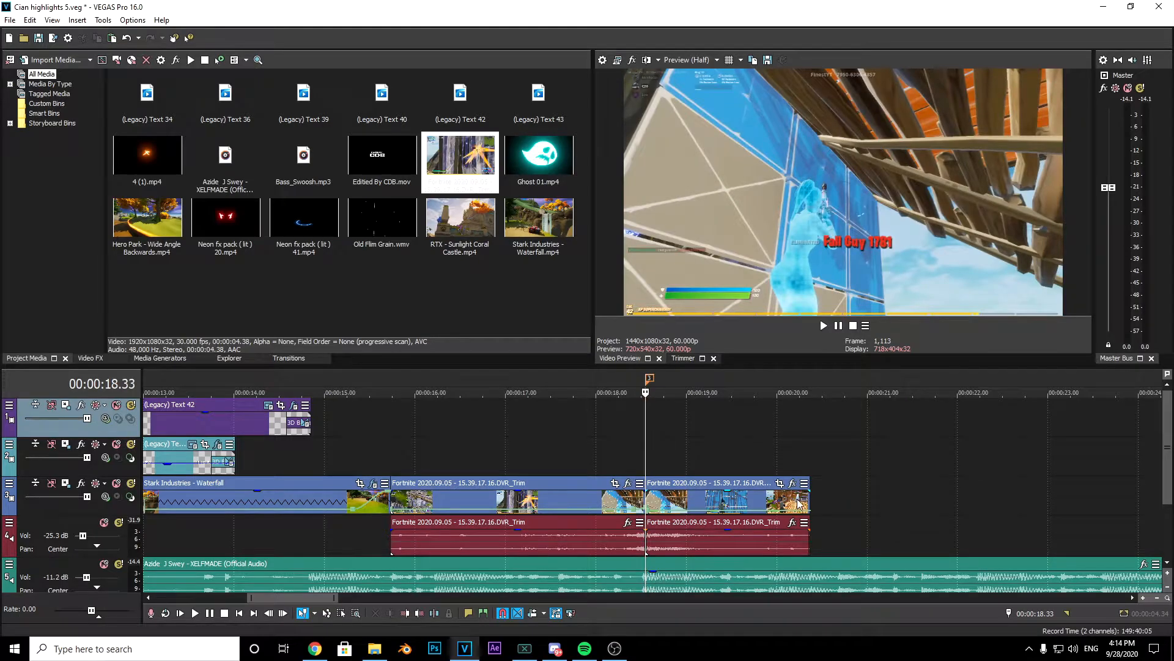
left_click(742, 493)
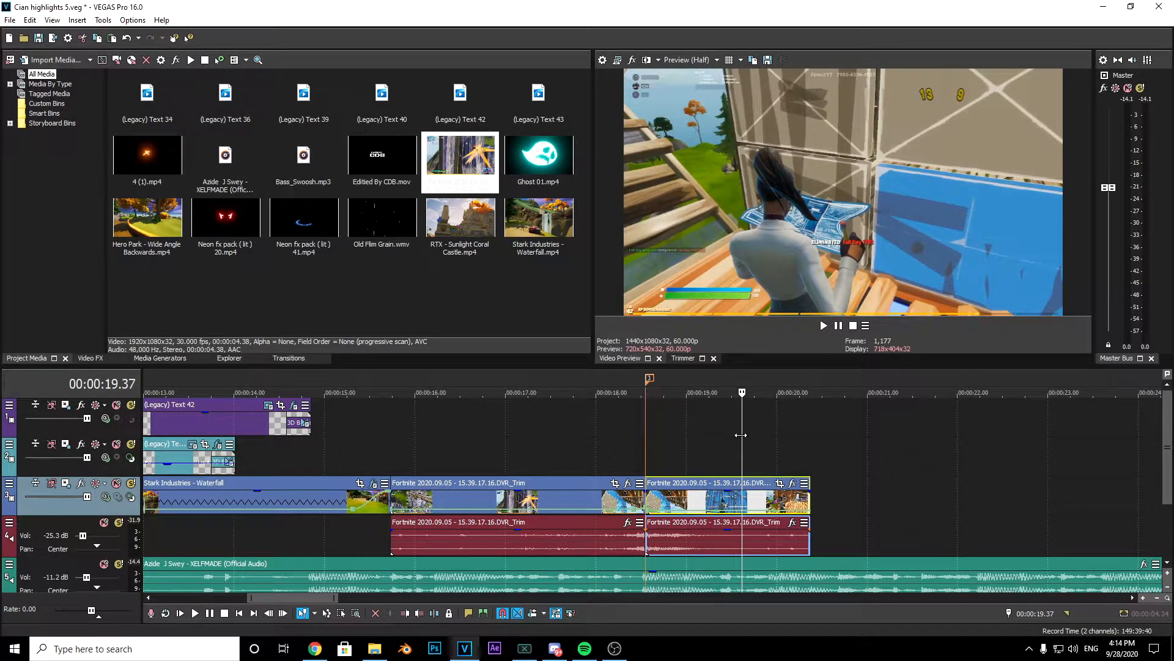
left_click_drag(742, 434, 646, 430)
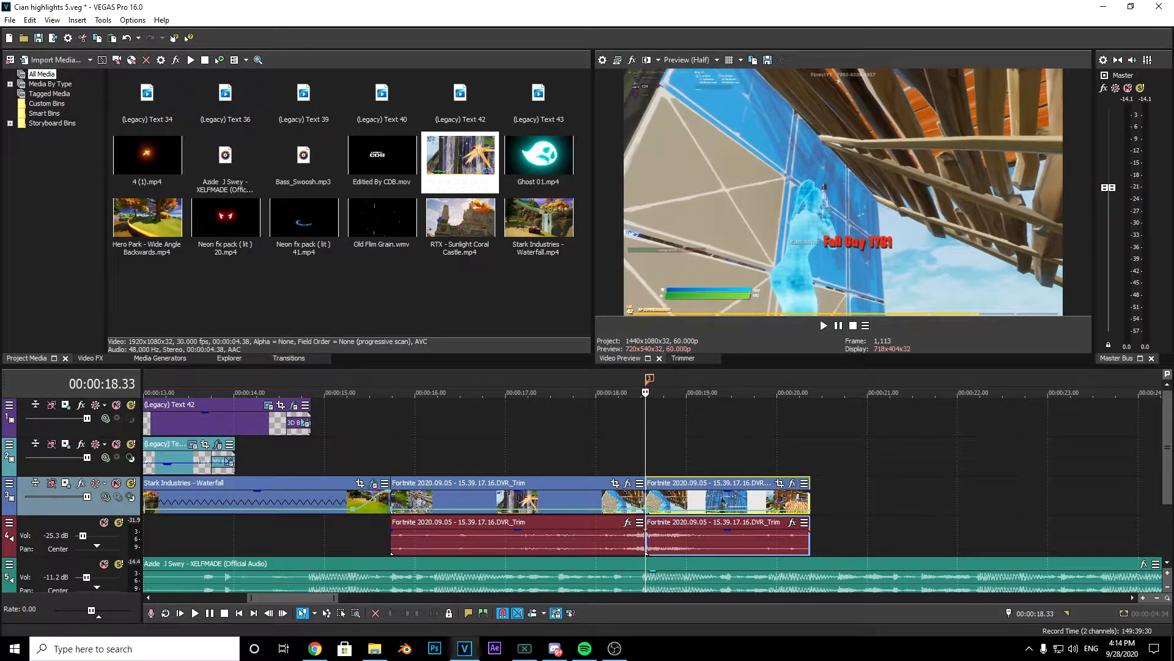
Apply the S_Flicker effect with the Kill flicker preset to the gameplay segment after the split
left_click(86, 359)
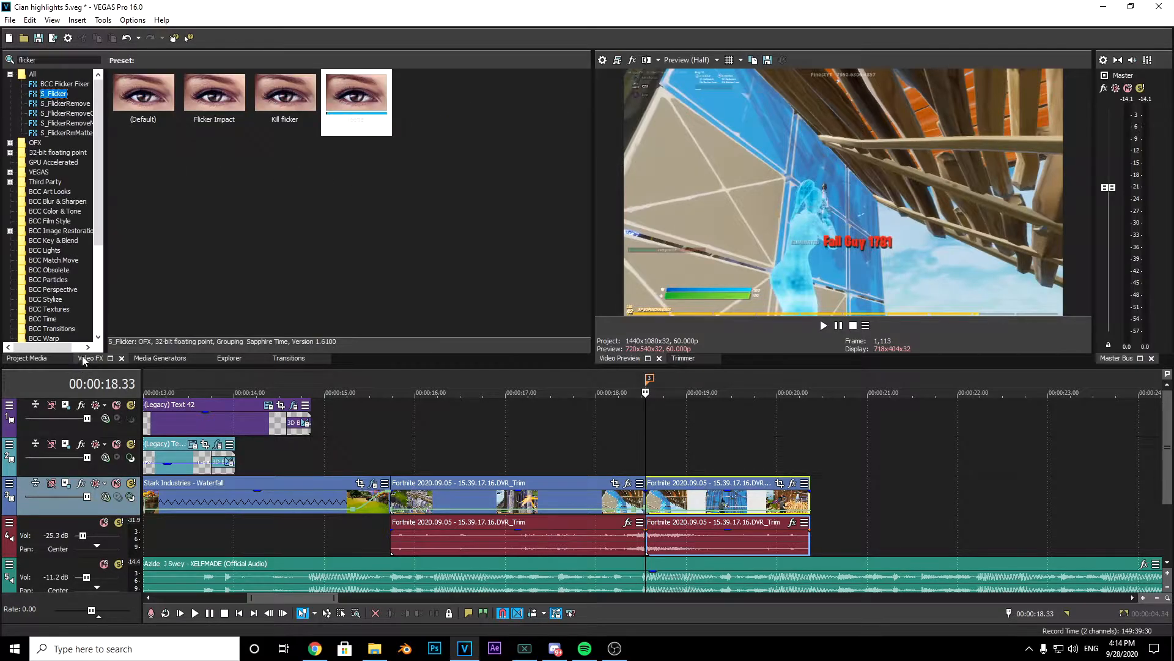
left_click(42, 59)
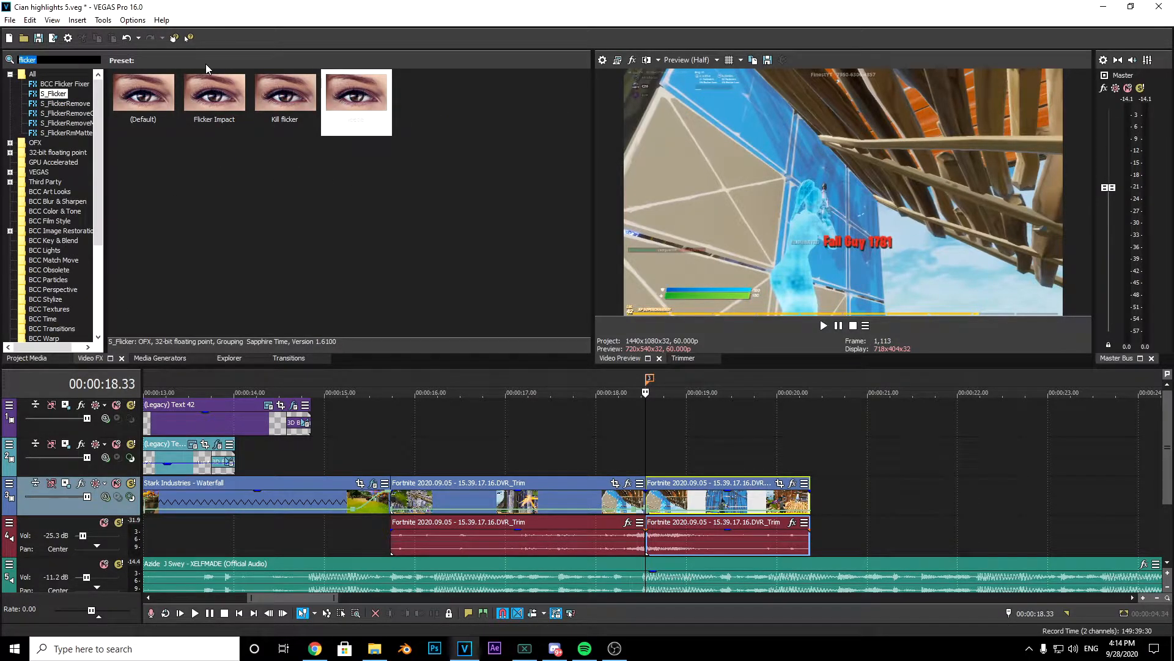
left_click_drag(357, 98, 782, 538)
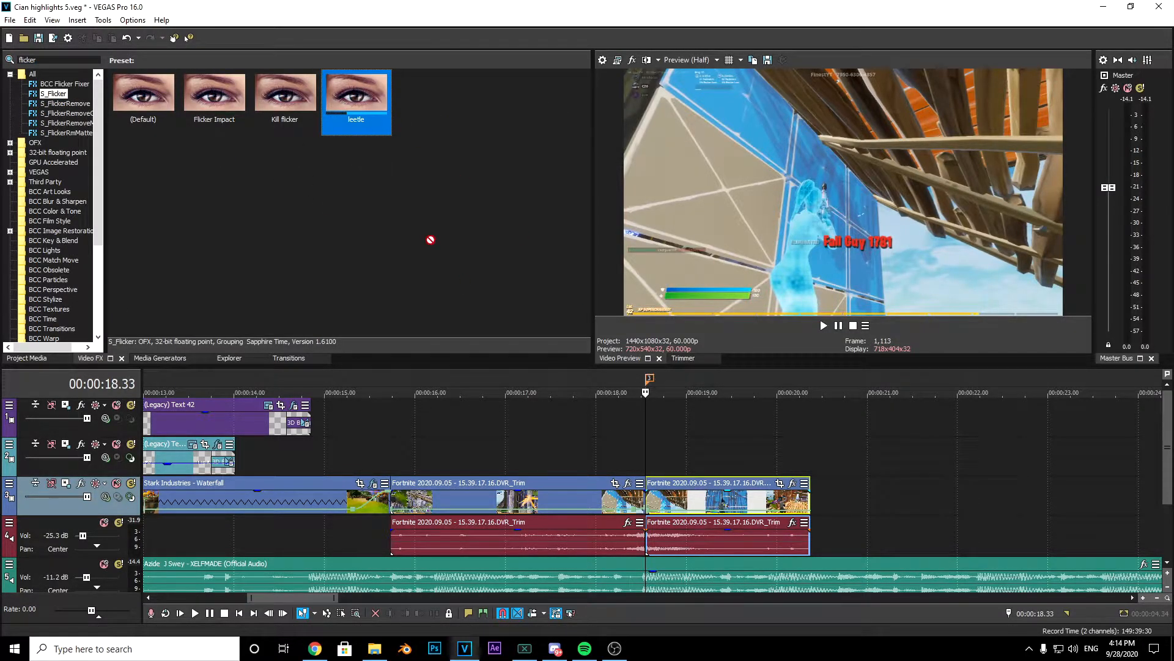
left_click_drag(288, 98, 692, 496)
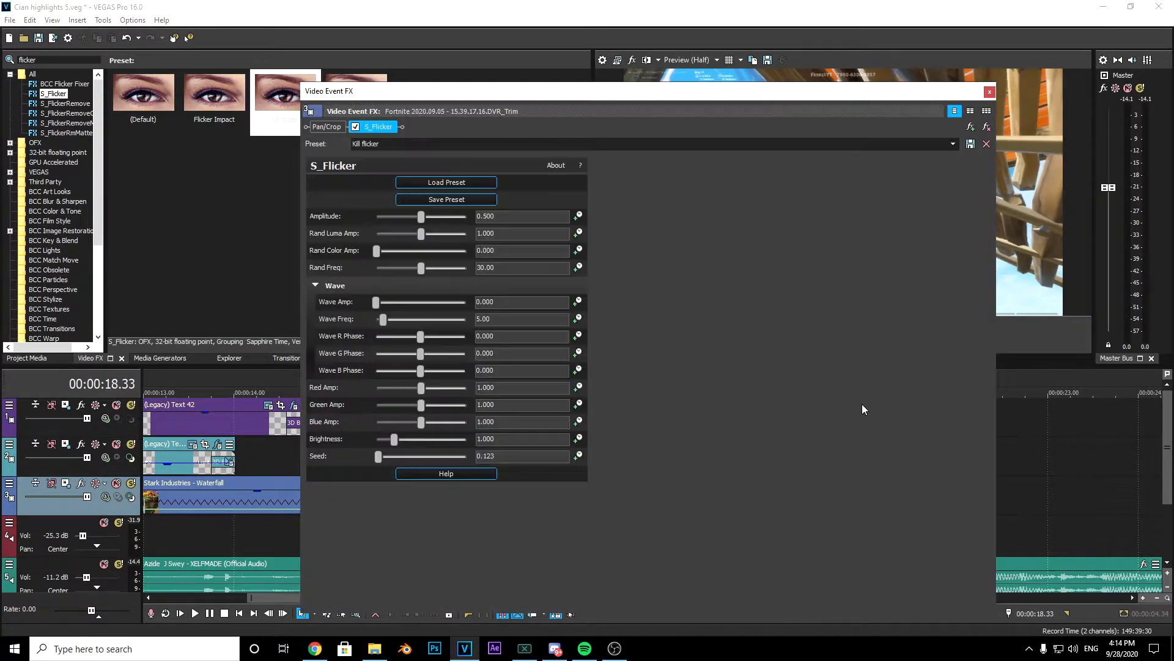
Keyframe the flicker Amplitude at 0.4 at the clip's start and down to its minimum at 00:00:01.07, and close the effect settings
double_click(557, 221)
type("0.4")
key("Return")
left_click(578, 217)
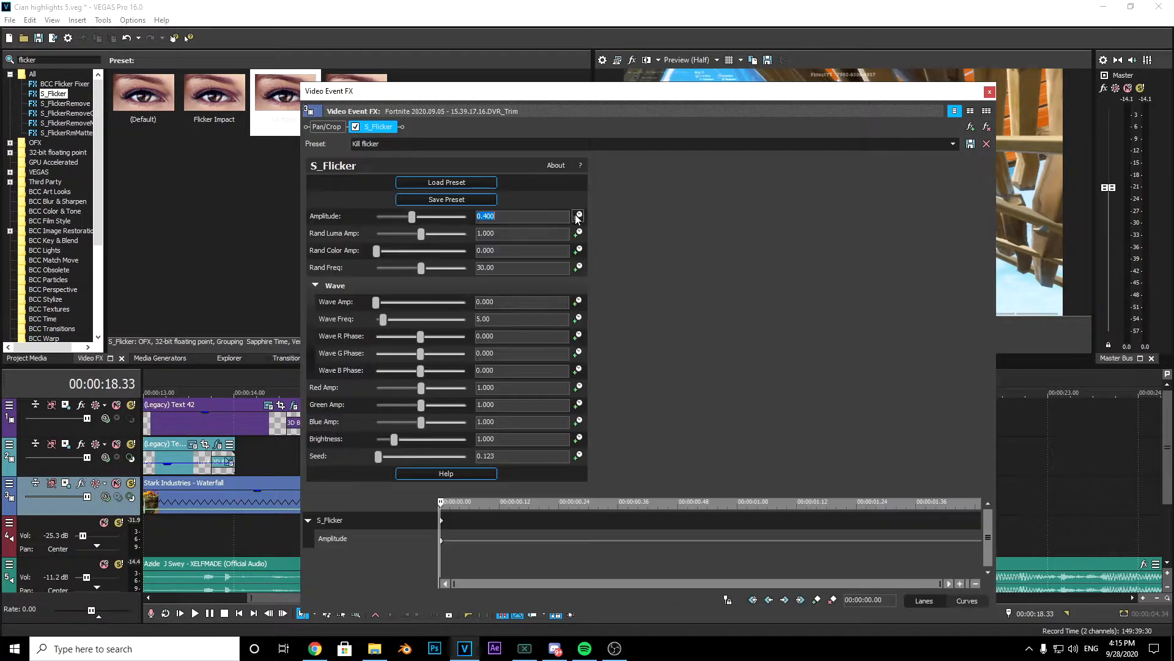
left_click(773, 561)
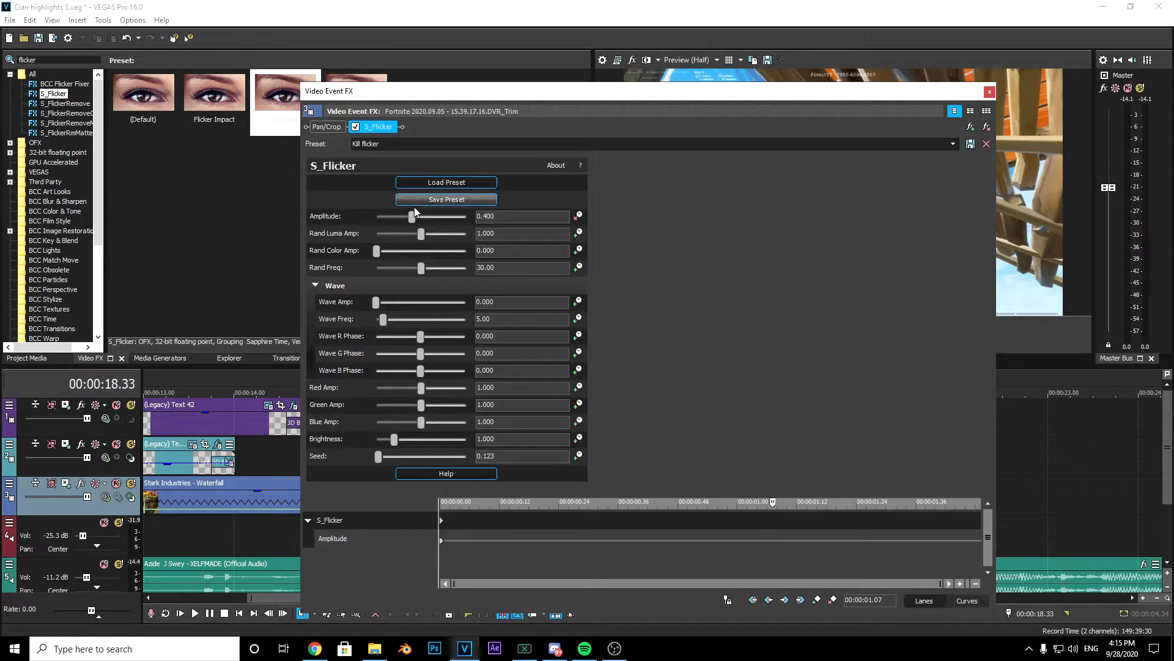
left_click_drag(412, 217, 308, 221)
left_click(987, 89)
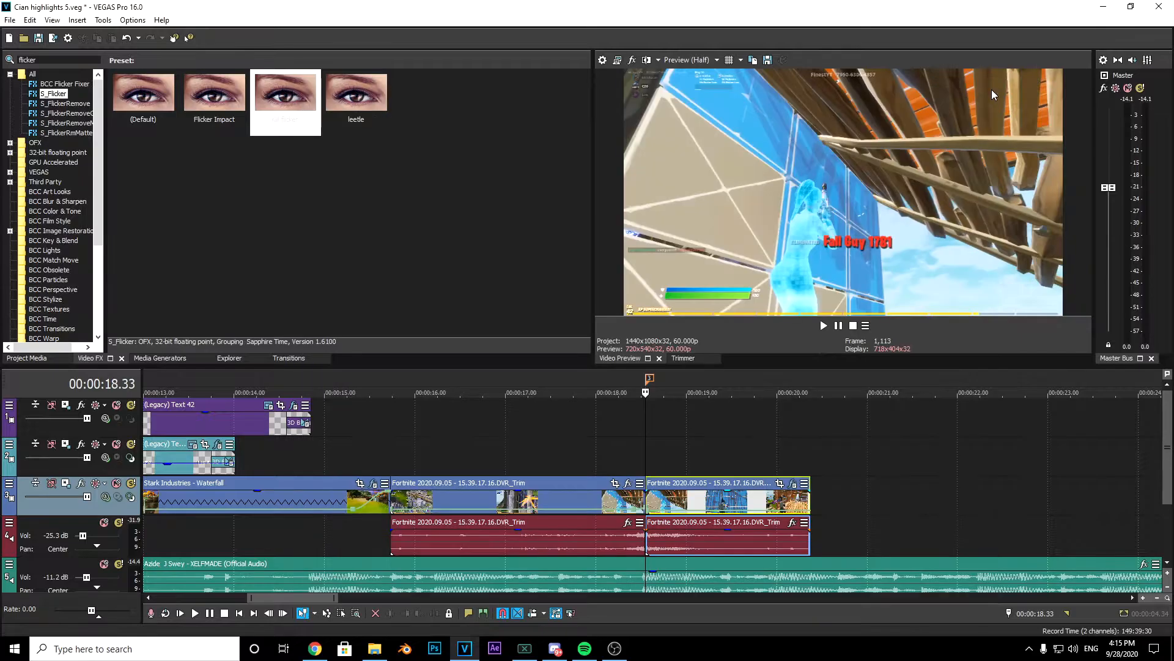
Preview the flicker on the gameplay from 00:00:18.01 and return to the beat marker at 00:00:18.33
left_click(598, 434)
key("space")
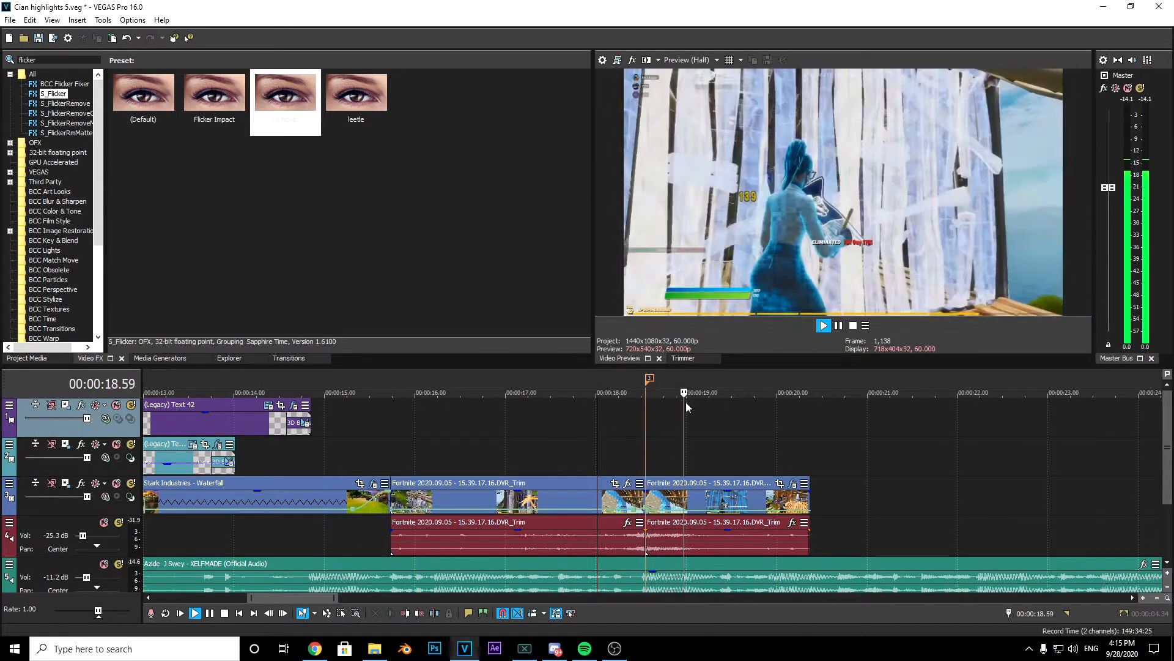
key("space")
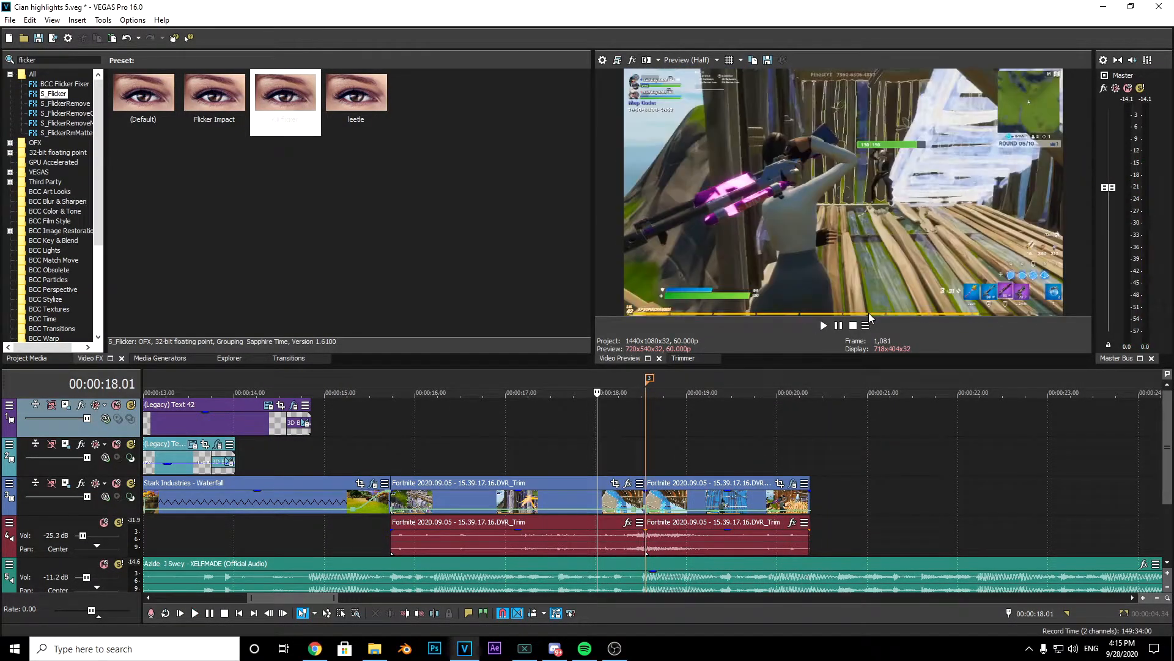
left_click_drag(597, 408, 647, 418)
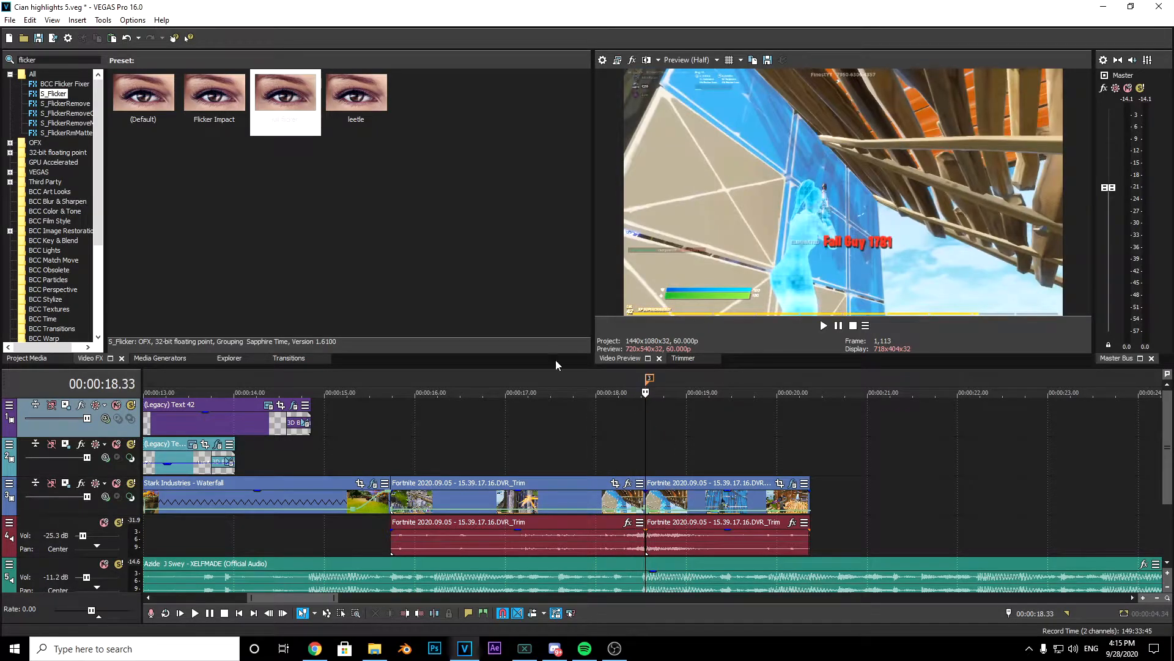
Search the video effects for "color co" and apply Color Corrector (Secondary) with the (Default) preset to the gameplay segment after the split
left_click(24, 59)
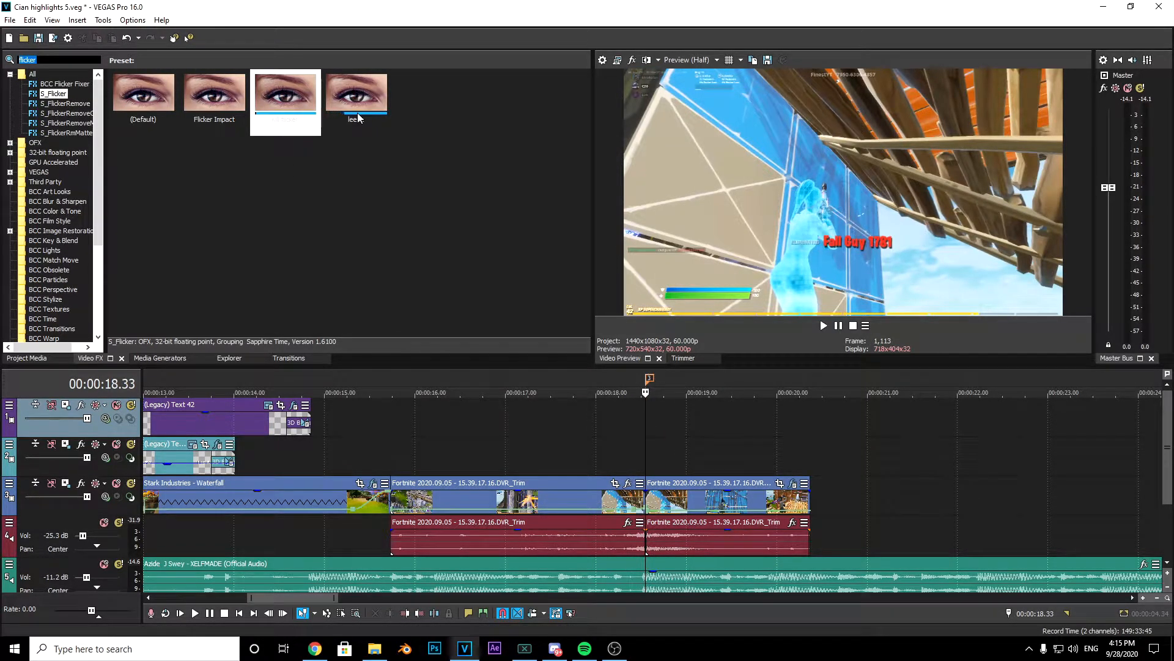
type("colo")
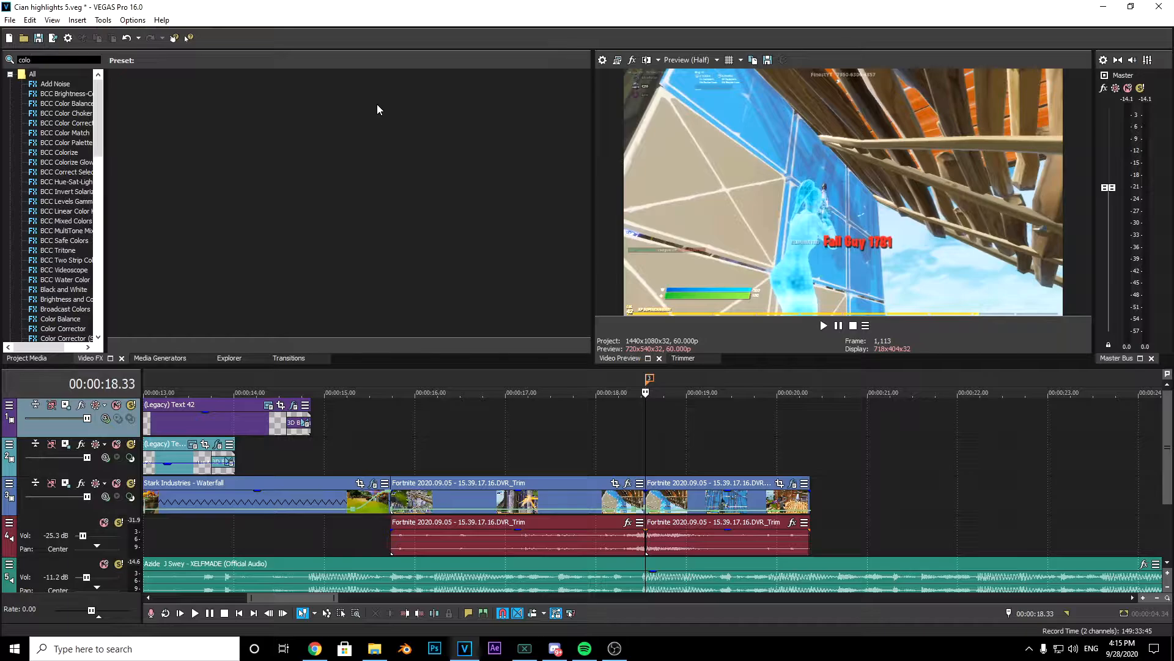
type("r co")
left_click(61, 104)
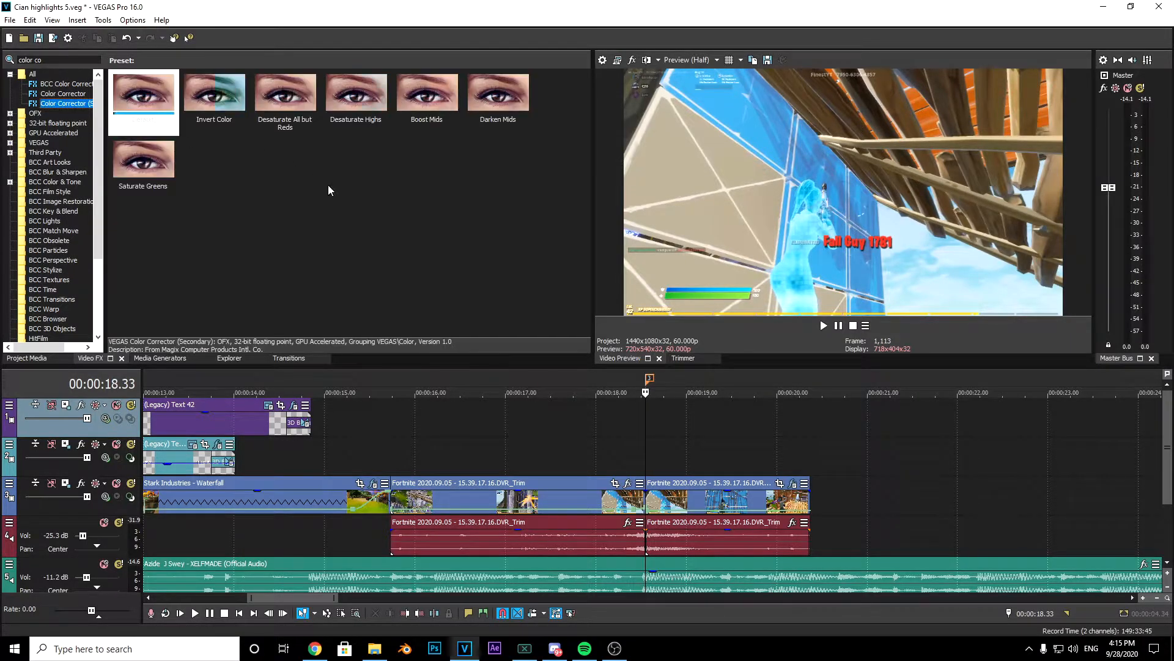
left_click(146, 103)
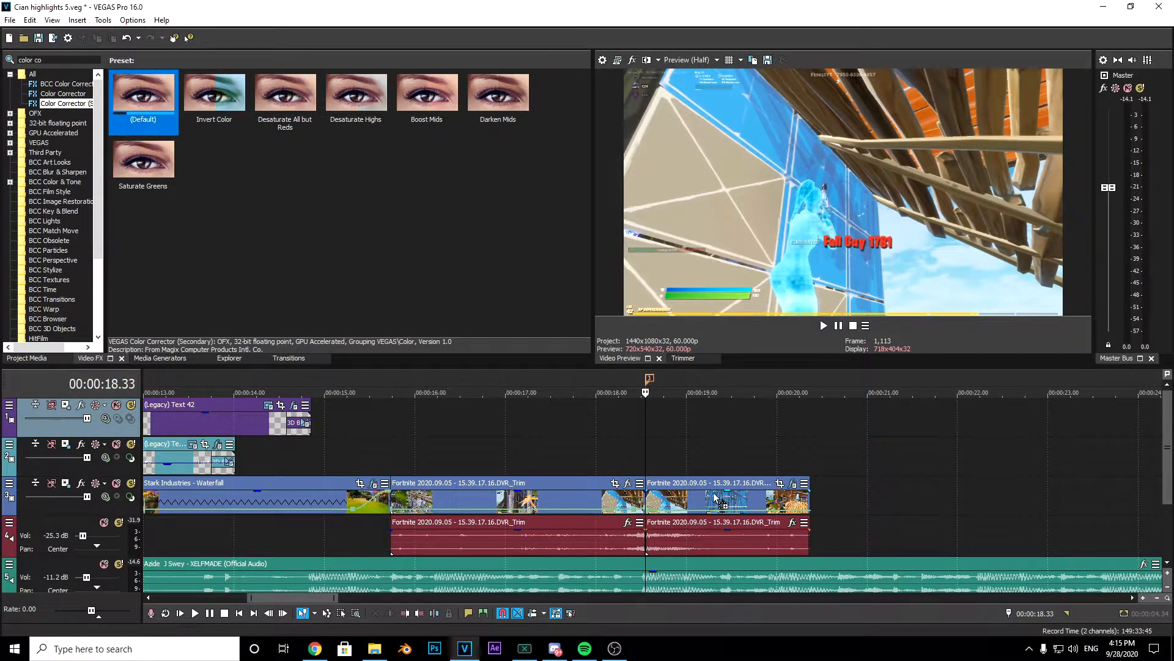
left_click_drag(720, 494, 713, 496)
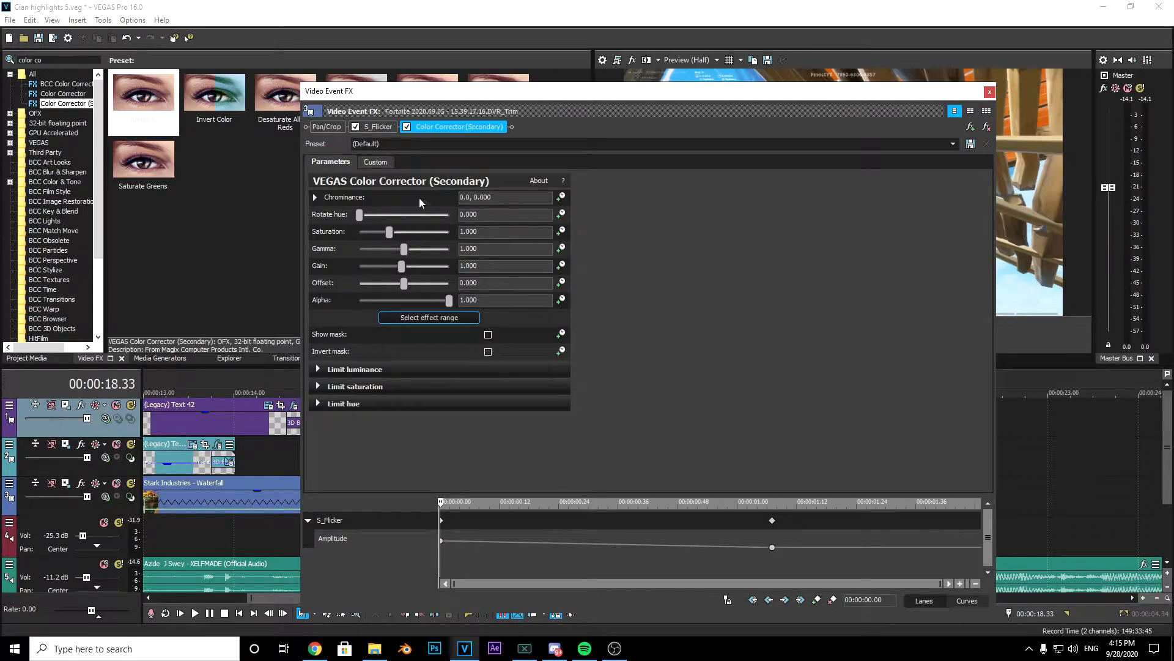
Animate Rotate hue from the clip's start, adding a raised-hue keyframe at 00:00:00.11 and another one further along the effect timeline
left_click_drag(543, 96, 484, 93)
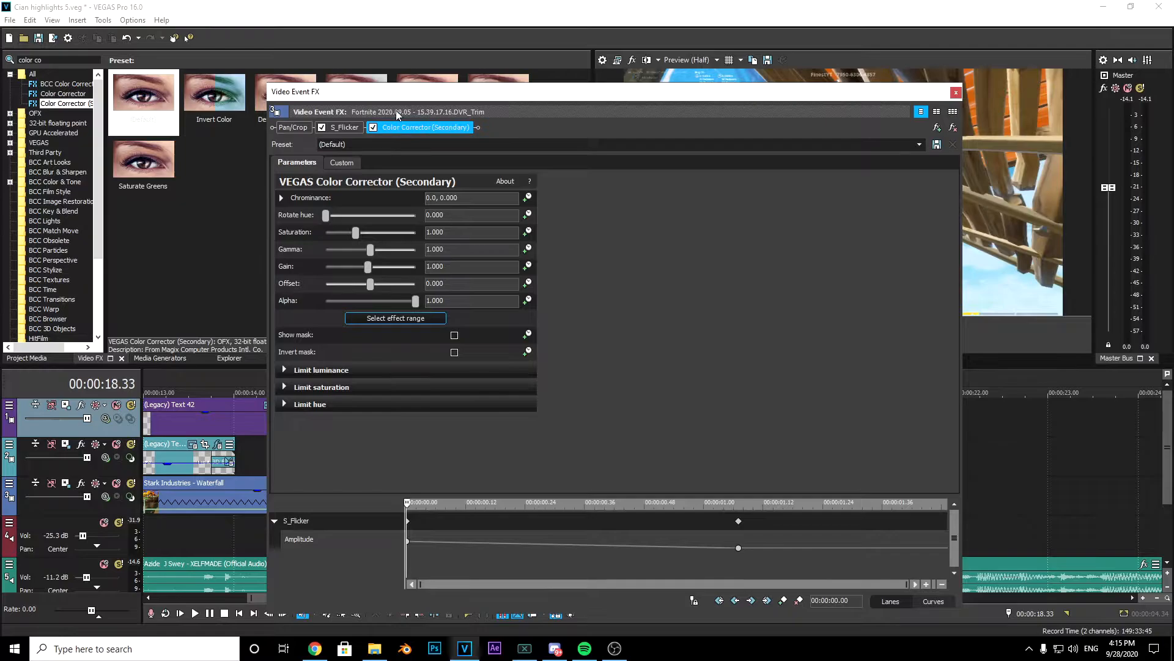
left_click_drag(406, 98, 374, 55)
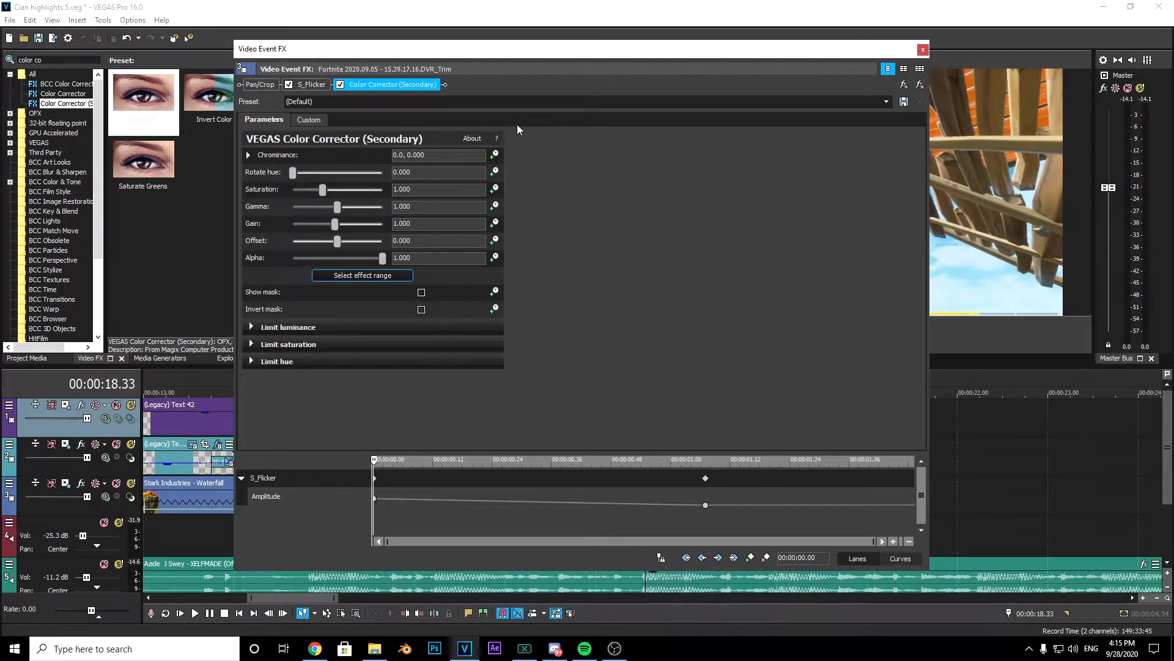
left_click(495, 174)
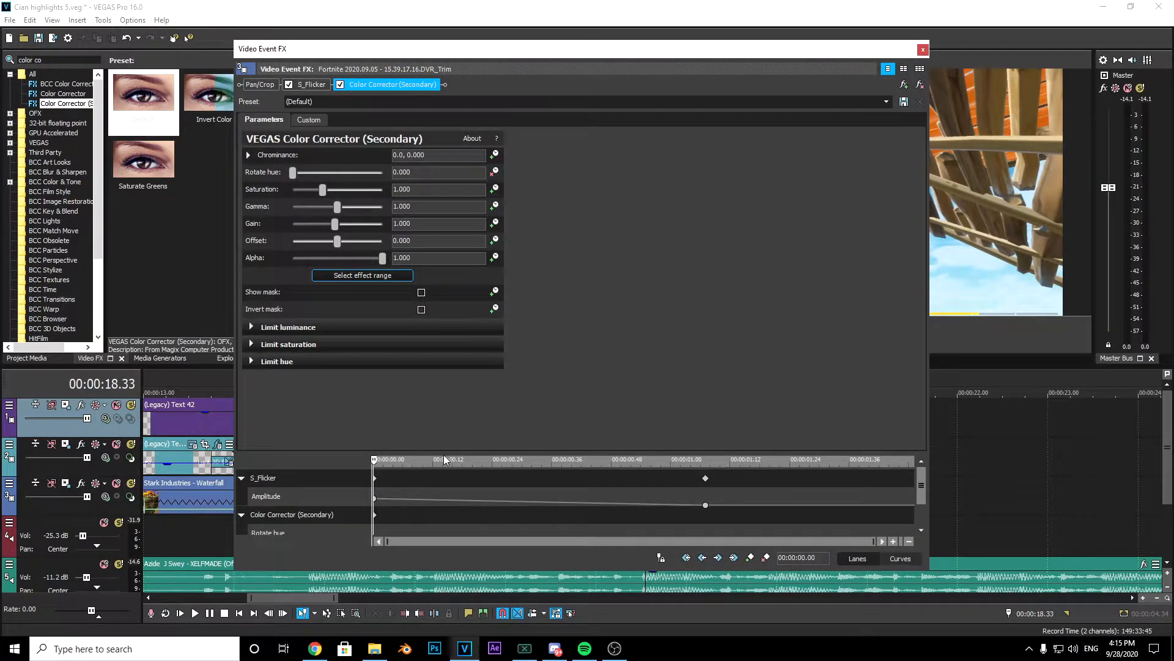
left_click(429, 529)
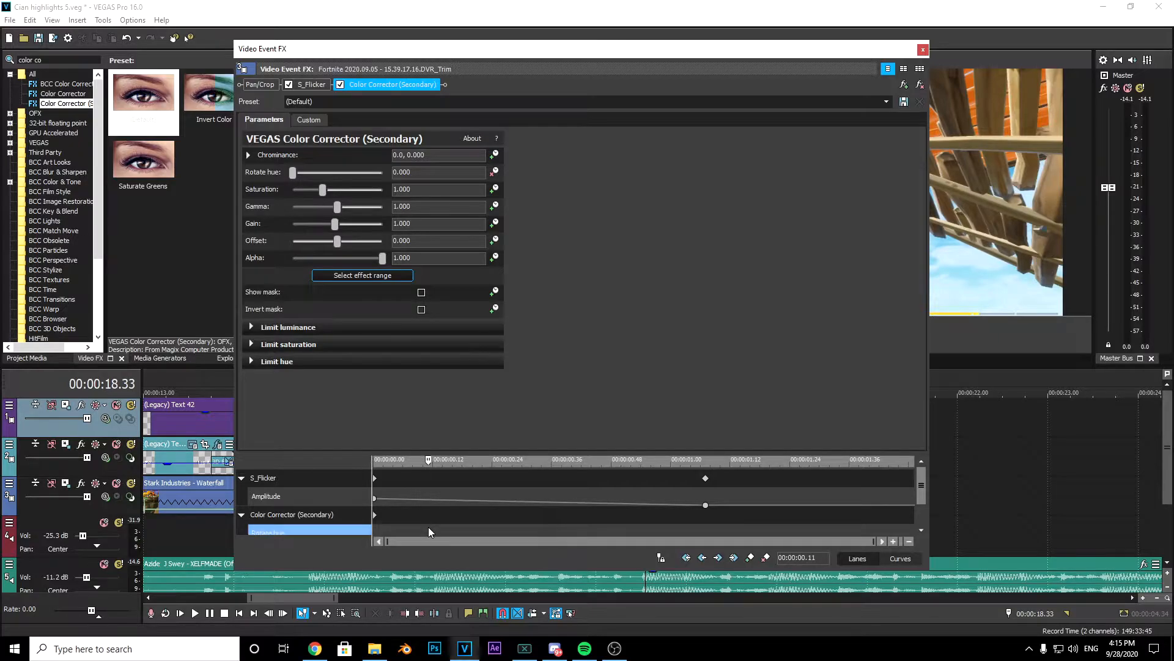
left_click_drag(293, 174, 312, 173)
left_click(576, 529)
mouse_move(312, 173)
left_mouse_down()
mouse_move(334, 173)
mouse_move(302, 173)
left_mouse_up()
Add more Rotate hue keyframes, peaking at 210.612, lowering by 00:00:01.30 and ending at 0 at 00:00:01.43, and close the settings
left_click(656, 530)
left_click(346, 173)
left_click(818, 507)
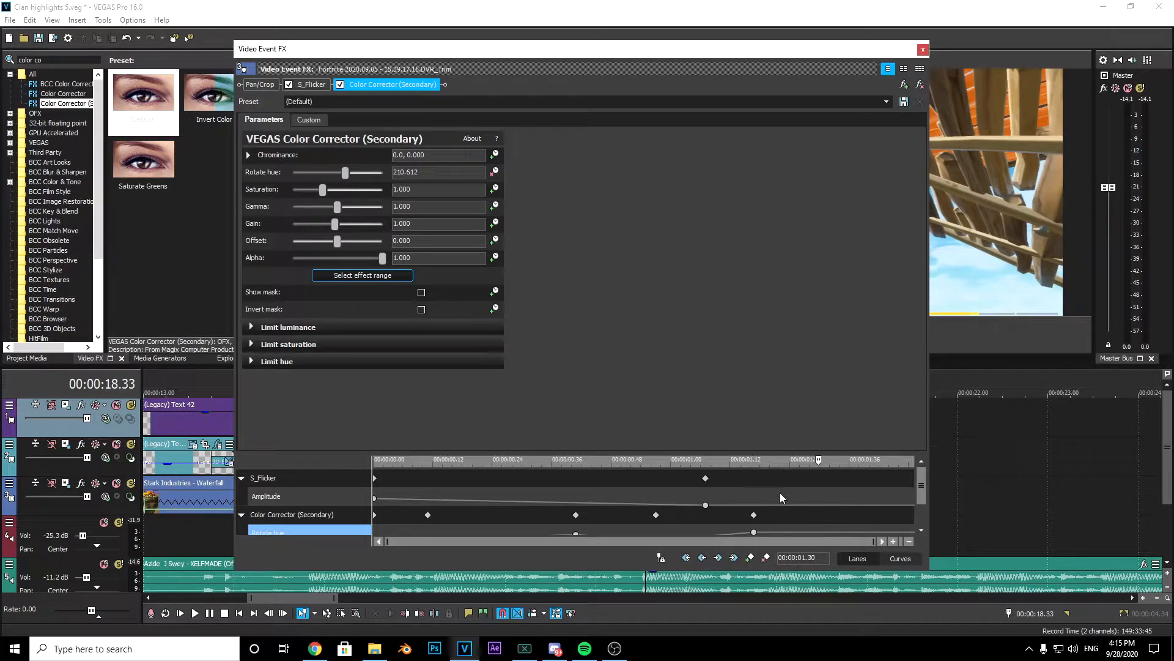
left_click_drag(347, 174, 314, 175)
left_click(886, 526)
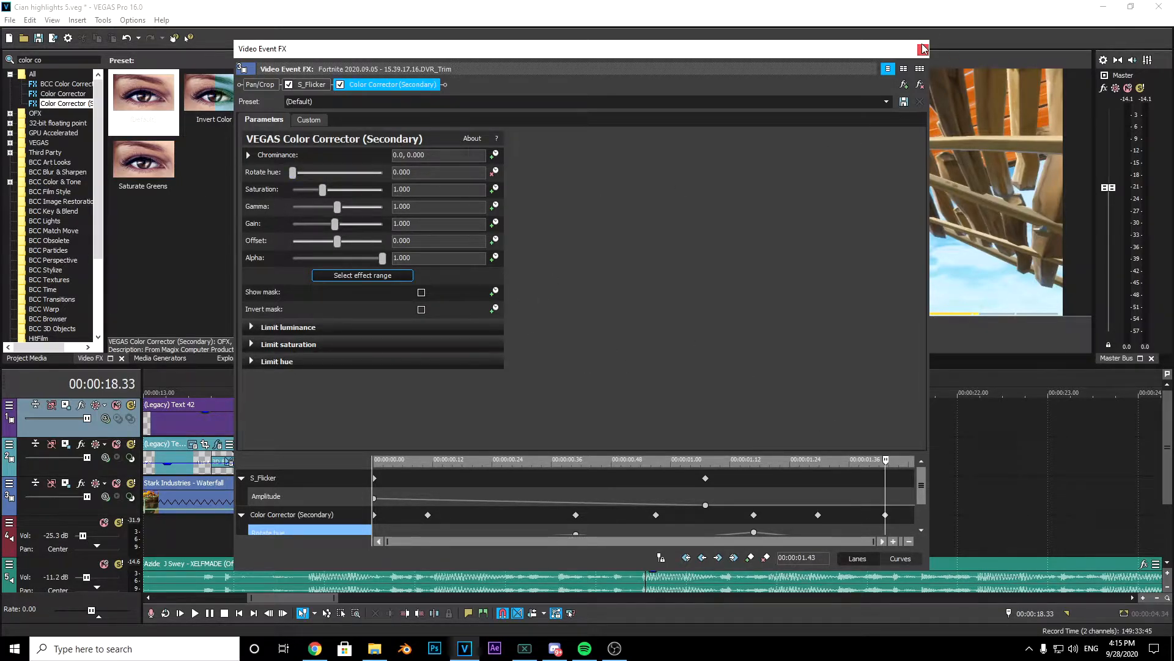
left_click(923, 49)
Preview the hue changes from just before the split and again from the end of the intro, and return to 00:00:18.33
left_click(592, 434)
key("space")
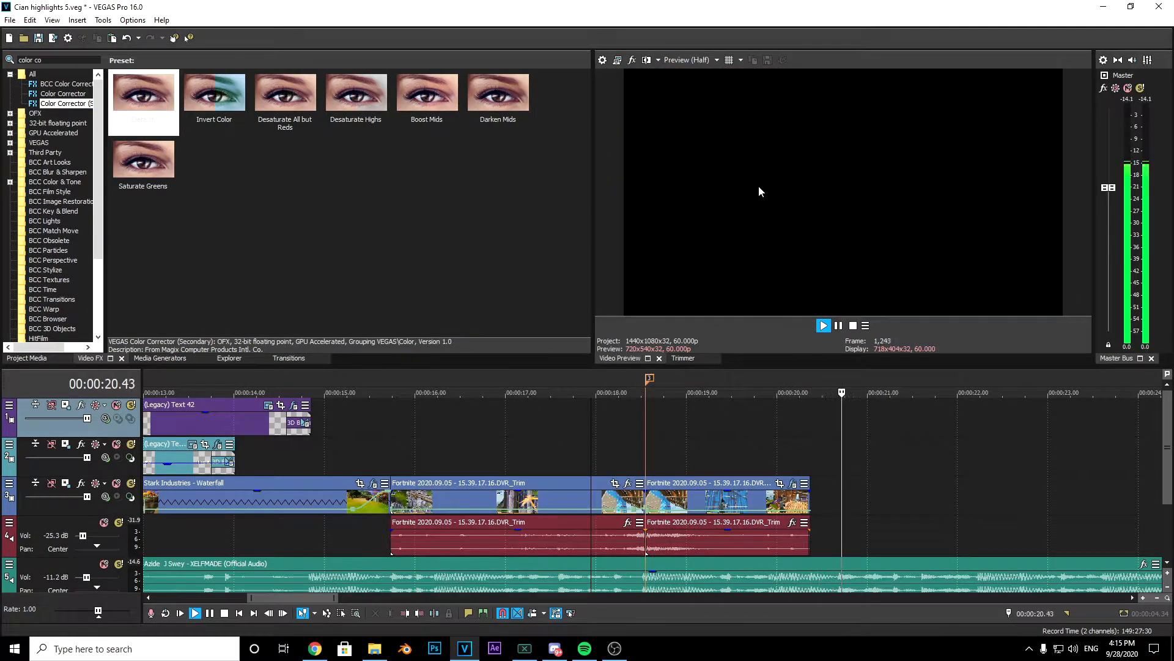
key("space")
scroll(704, 446, "down", 4)
scroll(785, 482, "up", 2)
scroll(765, 465, "down", 3)
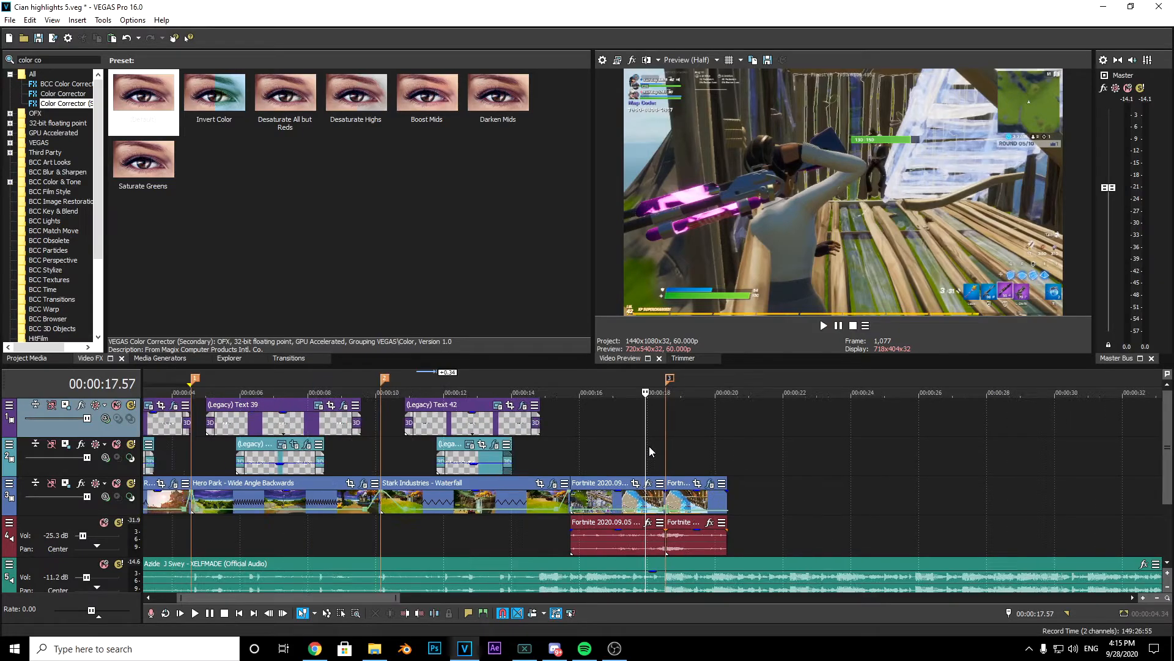
left_click(563, 454)
key("space")
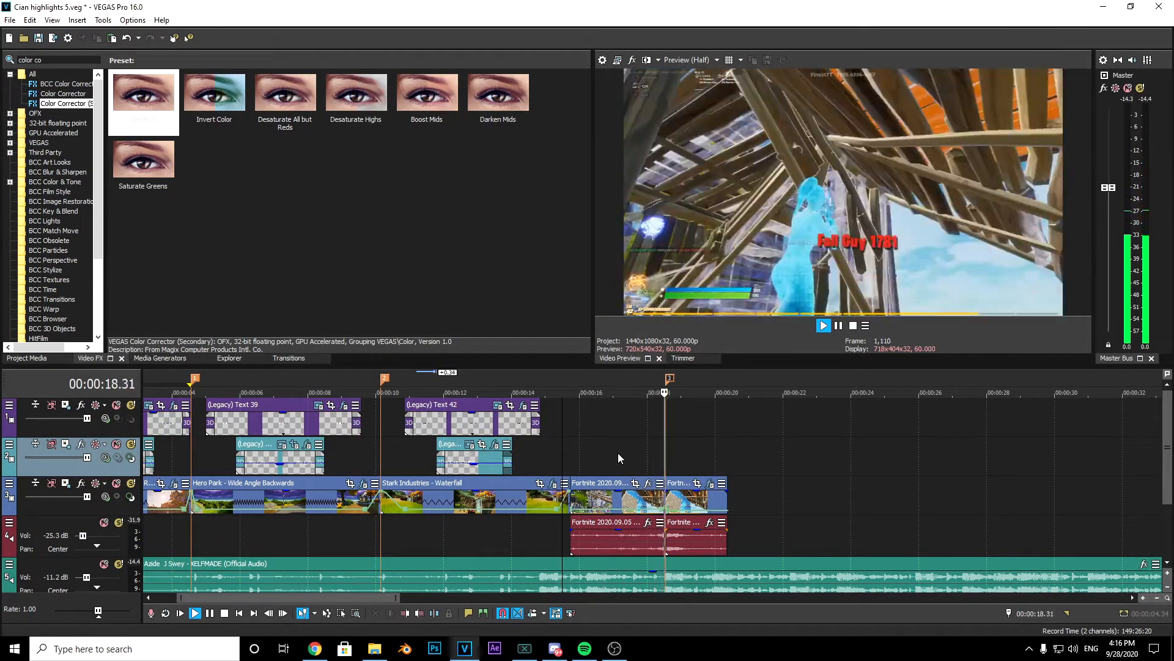
key("space")
scroll(643, 448, "up", 2)
left_click_drag(645, 442, 853, 446)
Search the video effects for "blurmo" and apply S_BlurMoCurves with the Kill blur preset to the gameplay segment after the split
left_click_drag(57, 60, 17, 60)
type("bl")
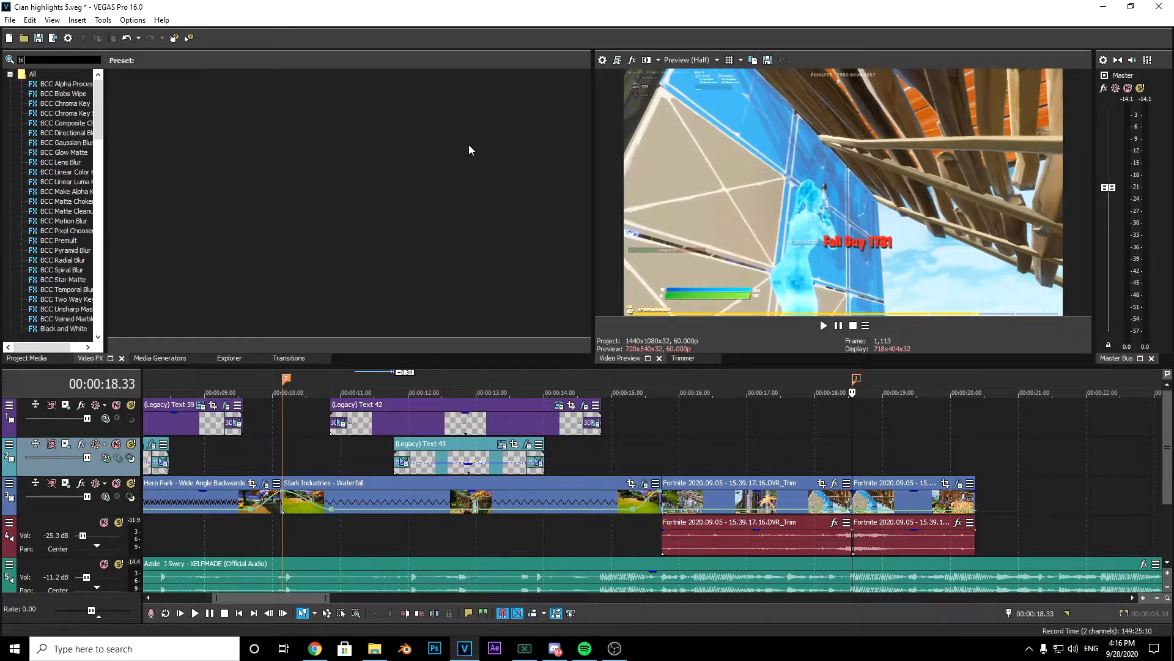
type("ur")
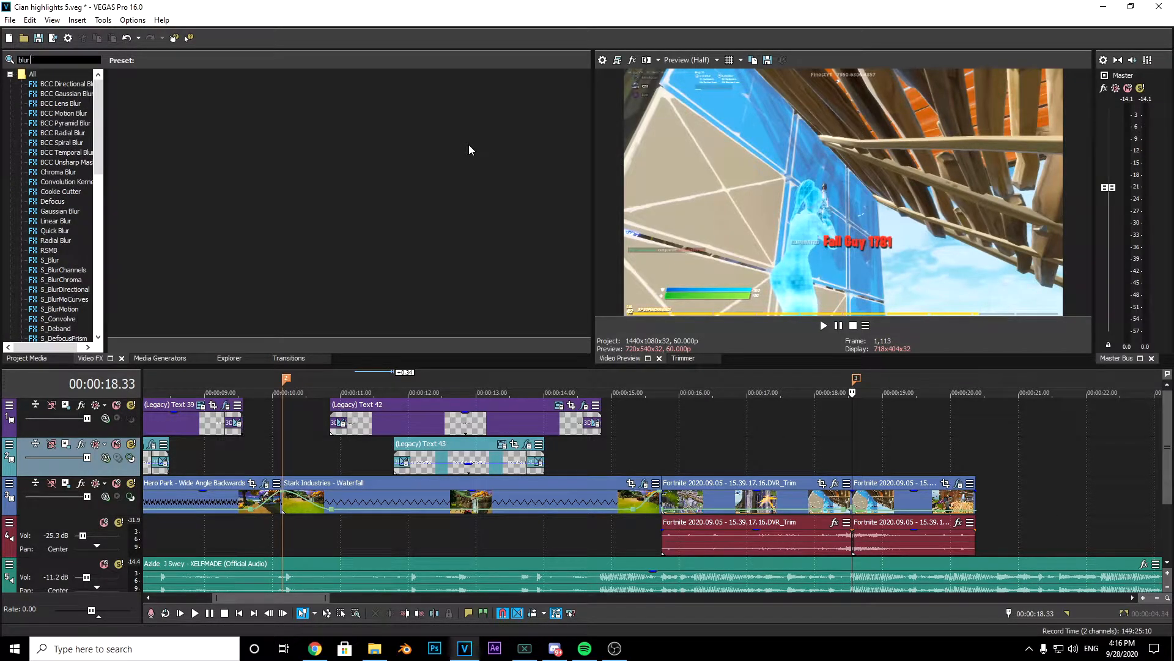
type("mo")
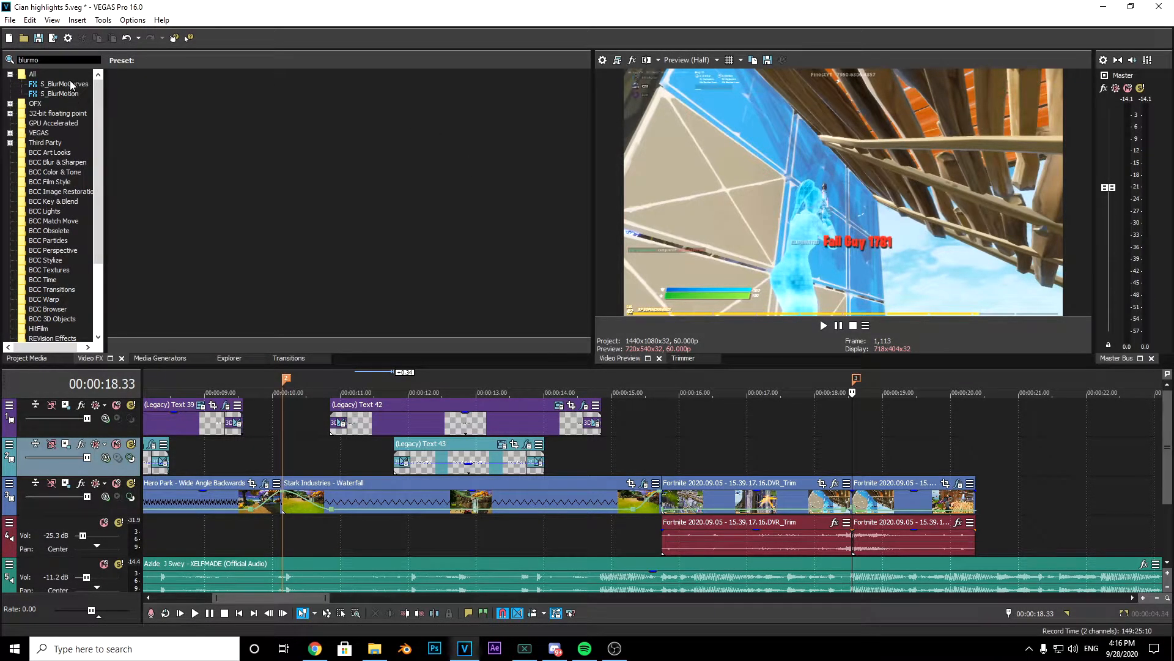
left_click_drag(72, 84, 888, 507)
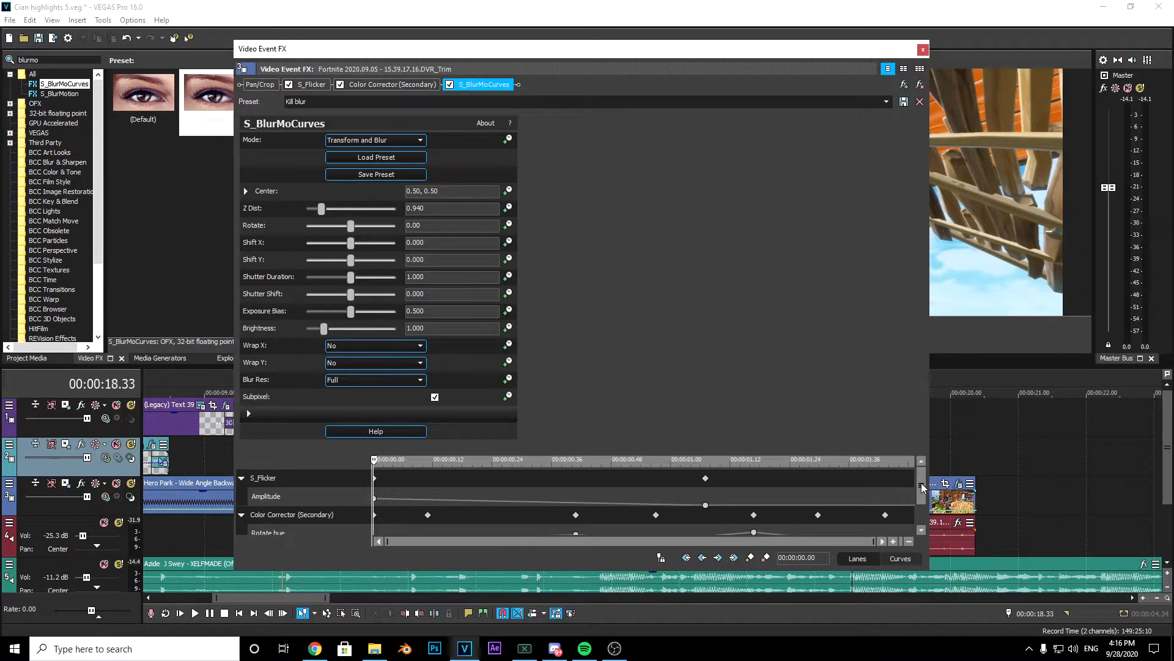
Turn on Z Dist animation for S_BlurMoCurves, adjust Z Dist at 00:00:00.15 on the effect timeline, and close the settings
left_click_drag(922, 488, 923, 506)
left_click(508, 208)
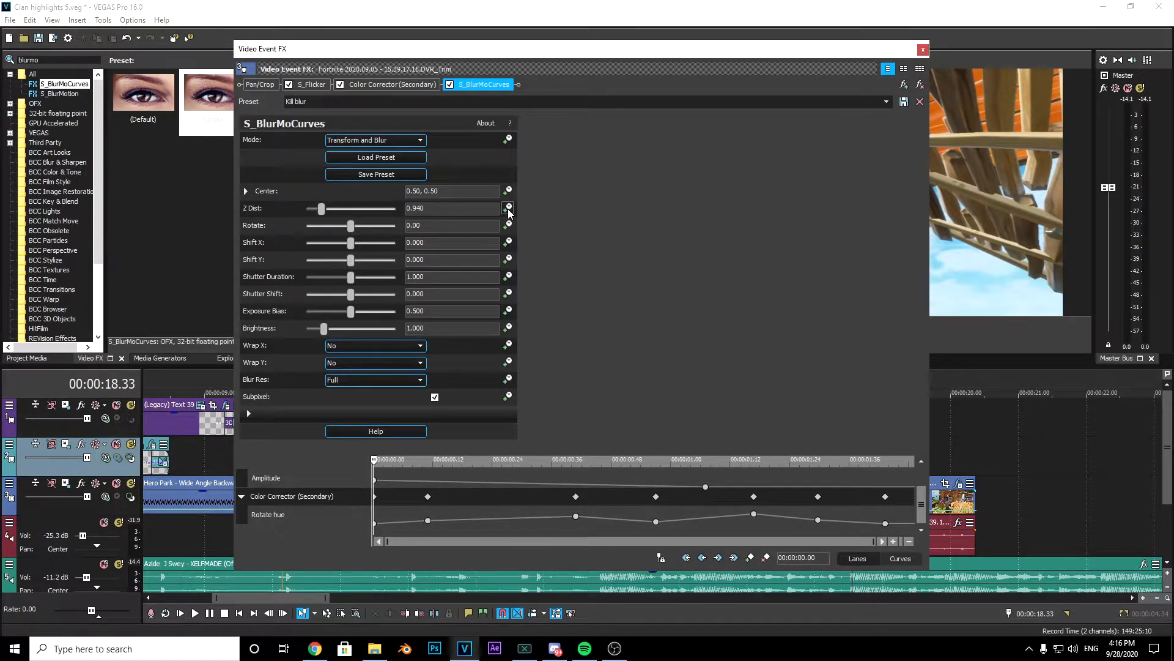
left_click(408, 522)
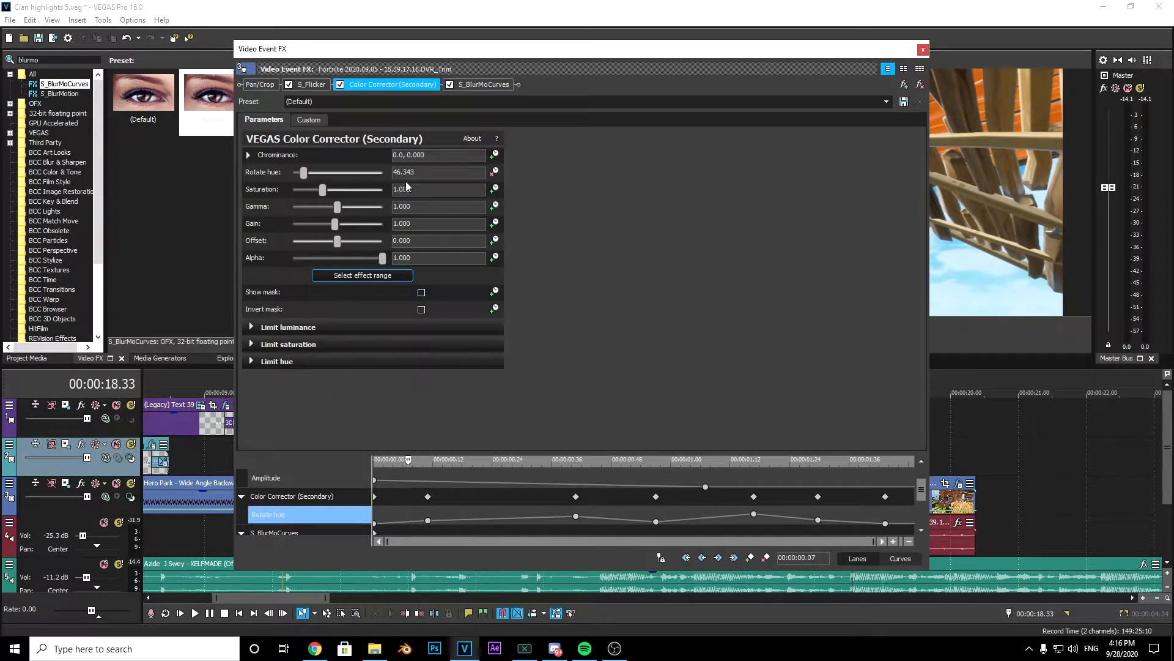
left_click(449, 517)
left_click(457, 85)
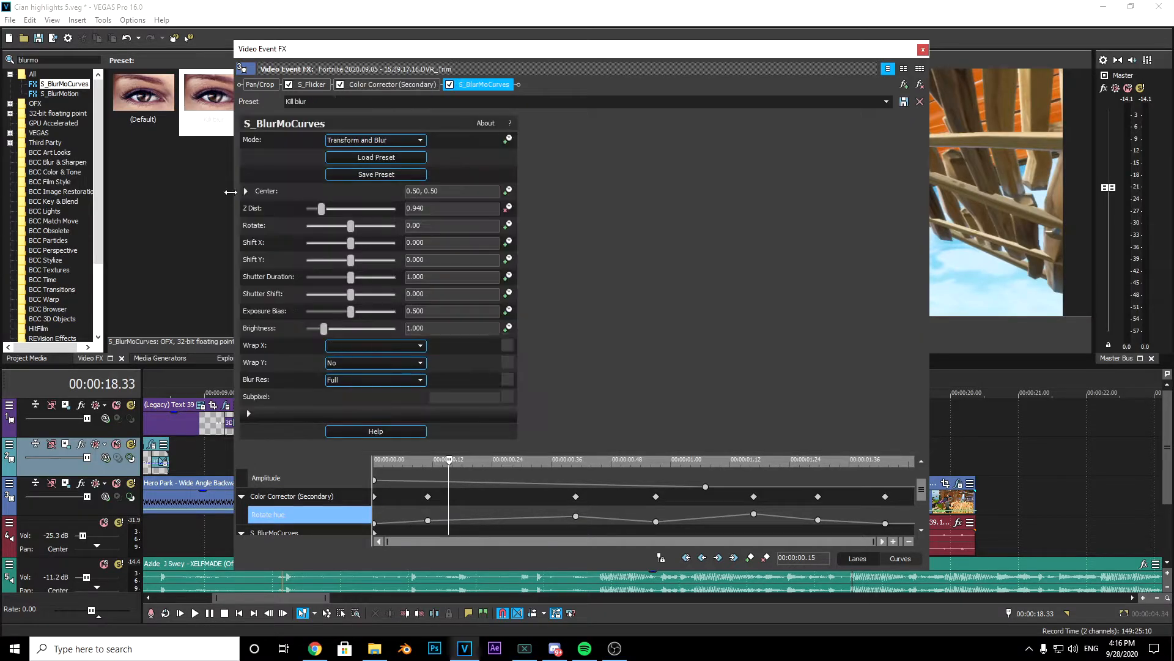
left_click(432, 210)
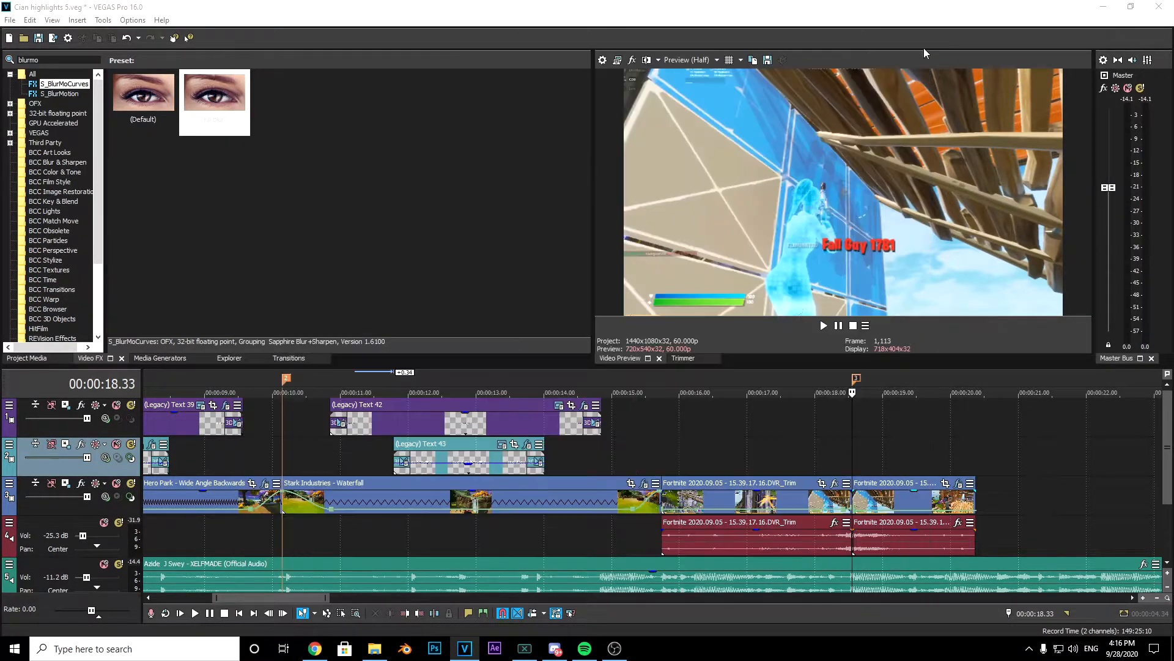
left_click(922, 49)
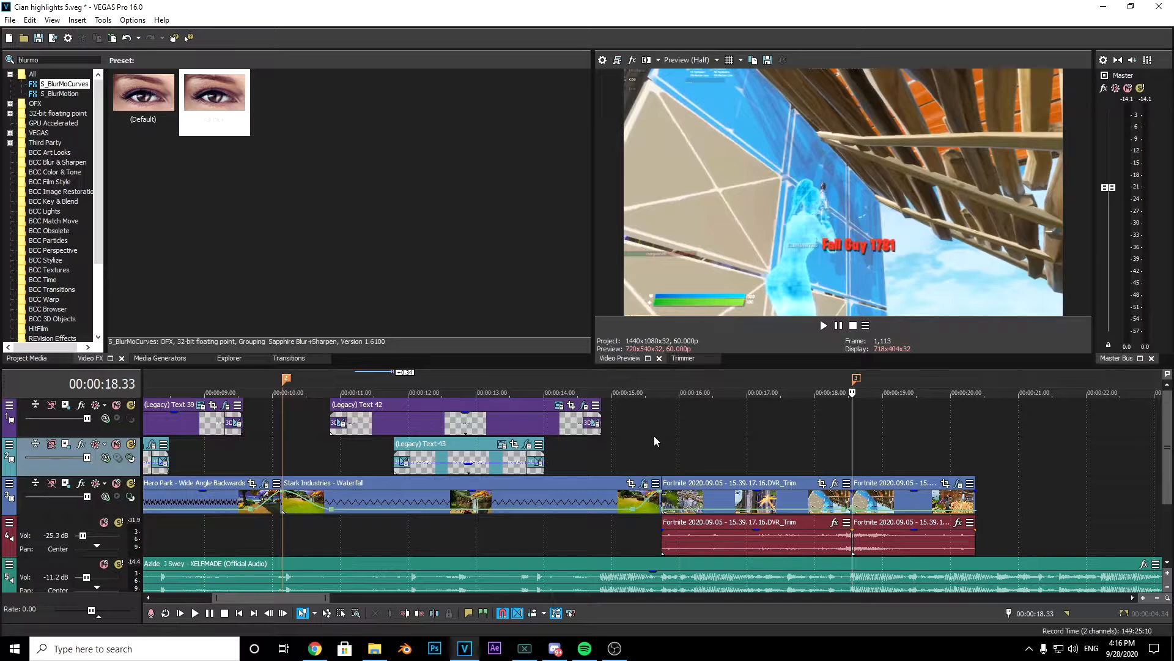
Preview the kill blur from the end of the intro and again from 00:00:18.17, just before the split
left_click(647, 439)
key("space")
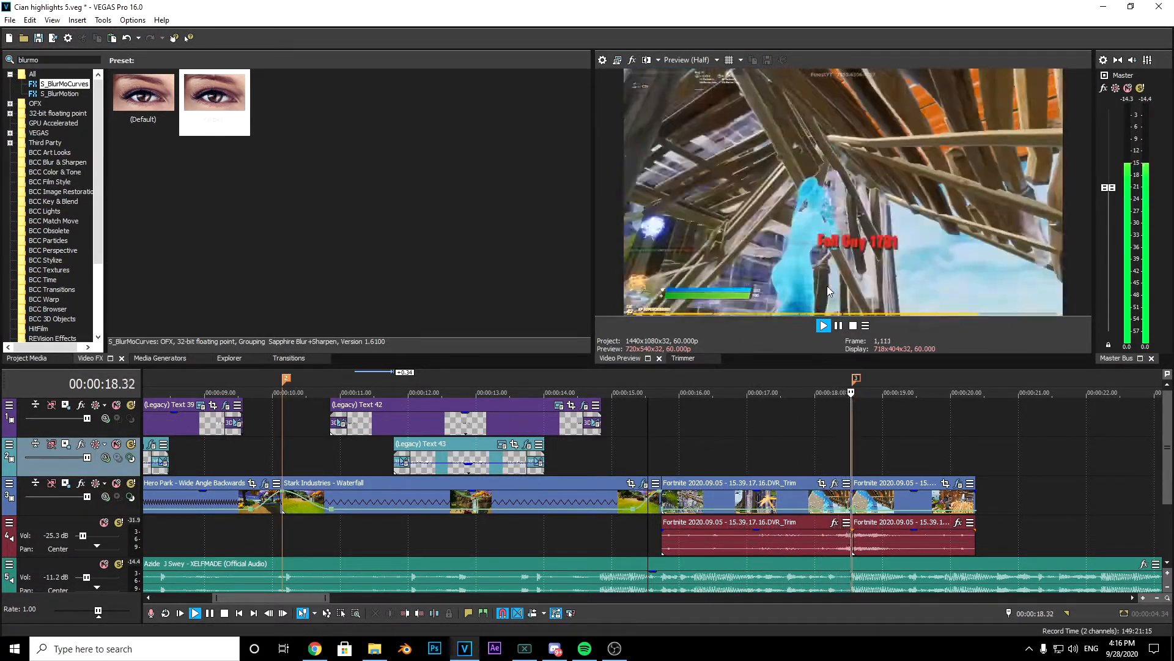
key("space")
left_click(834, 450)
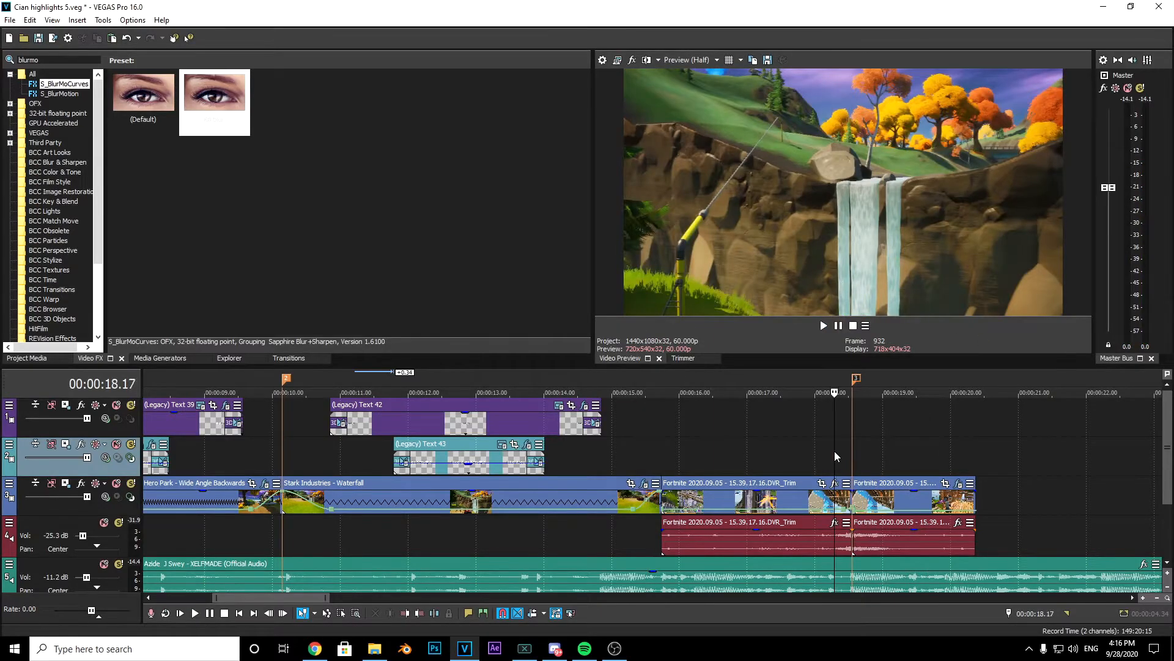
key("space")
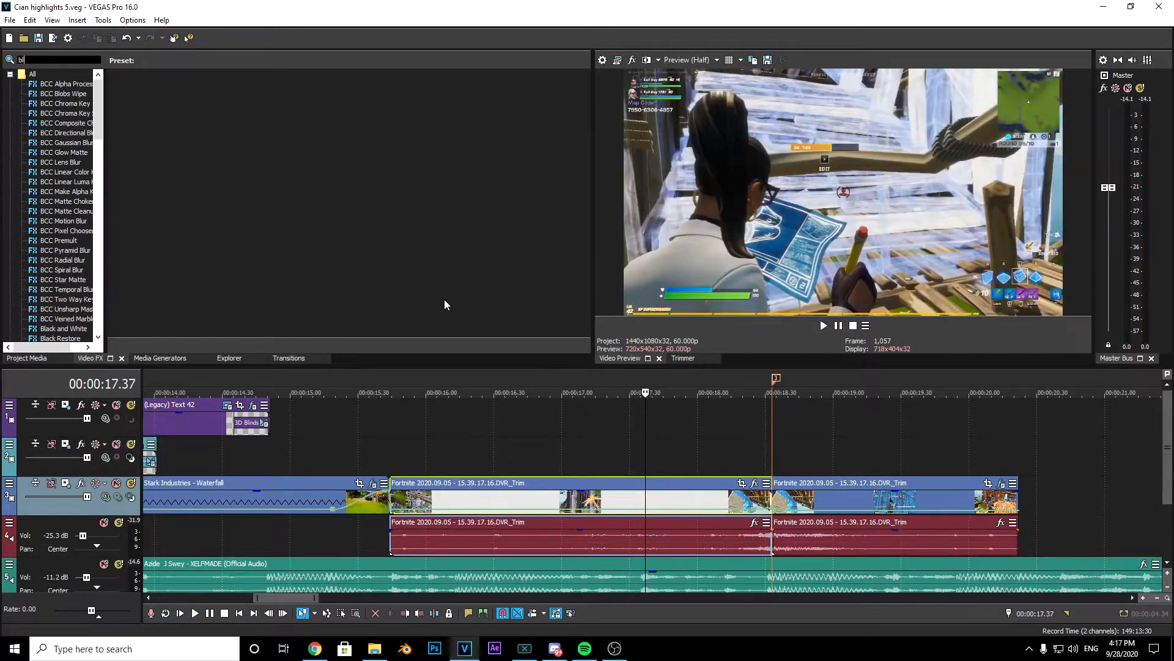
Search the video effects for "blac" and apply the 75% Black and White preset to the first gameplay segment
type("a")
left_click(80, 85)
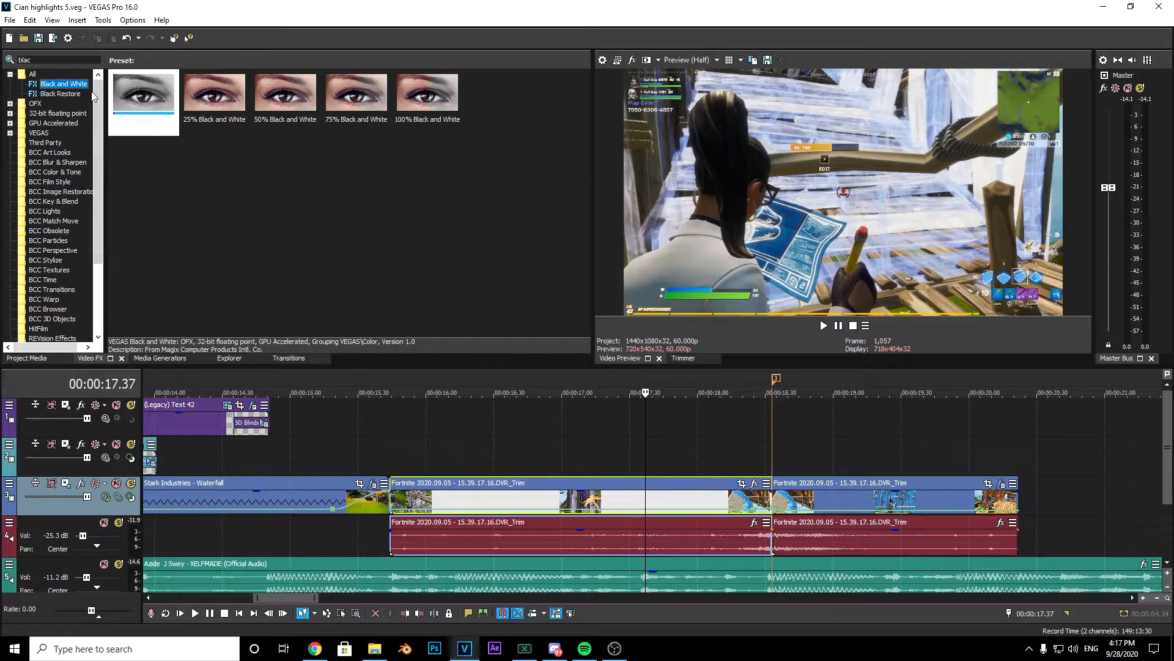
left_click_drag(346, 96, 728, 501)
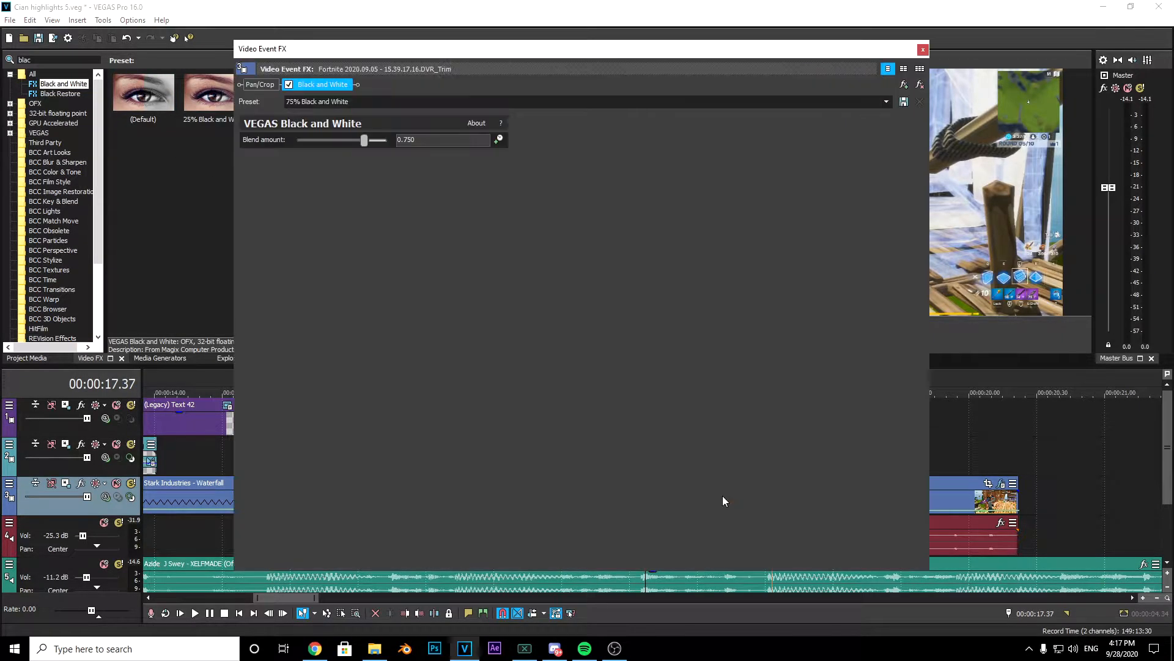
Animate the blend amount by moving the 0.750 keyframe to the clip's end, setting 0.000 at 00:00:02.02, and close the settings
left_click(500, 141)
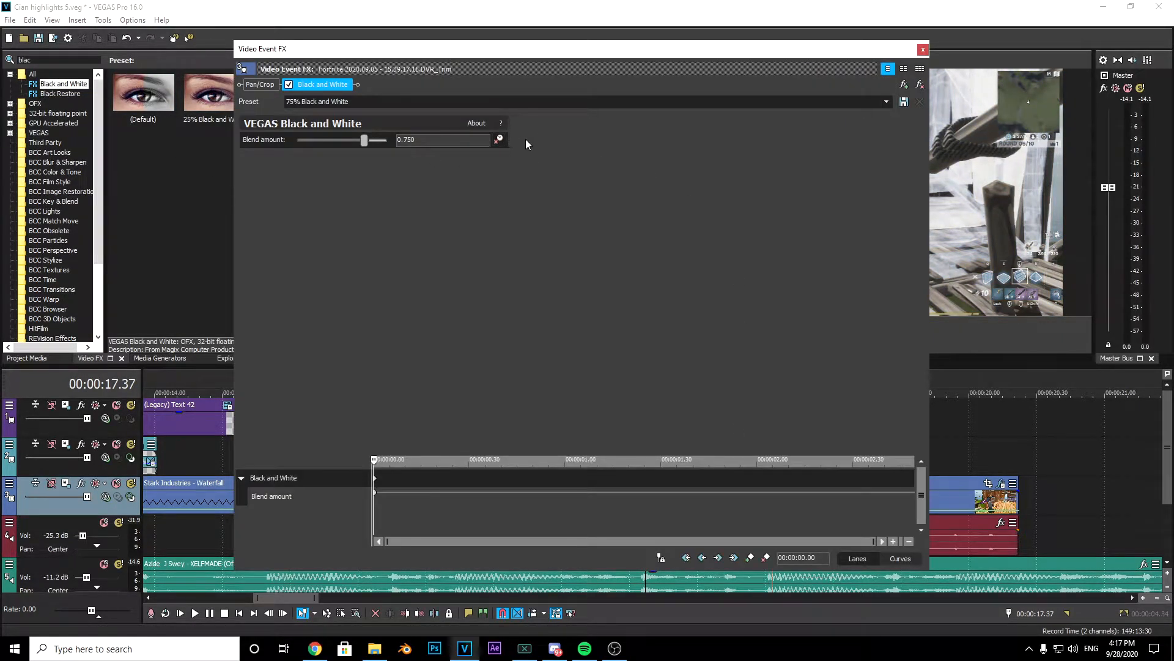
left_click(725, 515)
left_click_drag(376, 478, 919, 527)
left_click(703, 496)
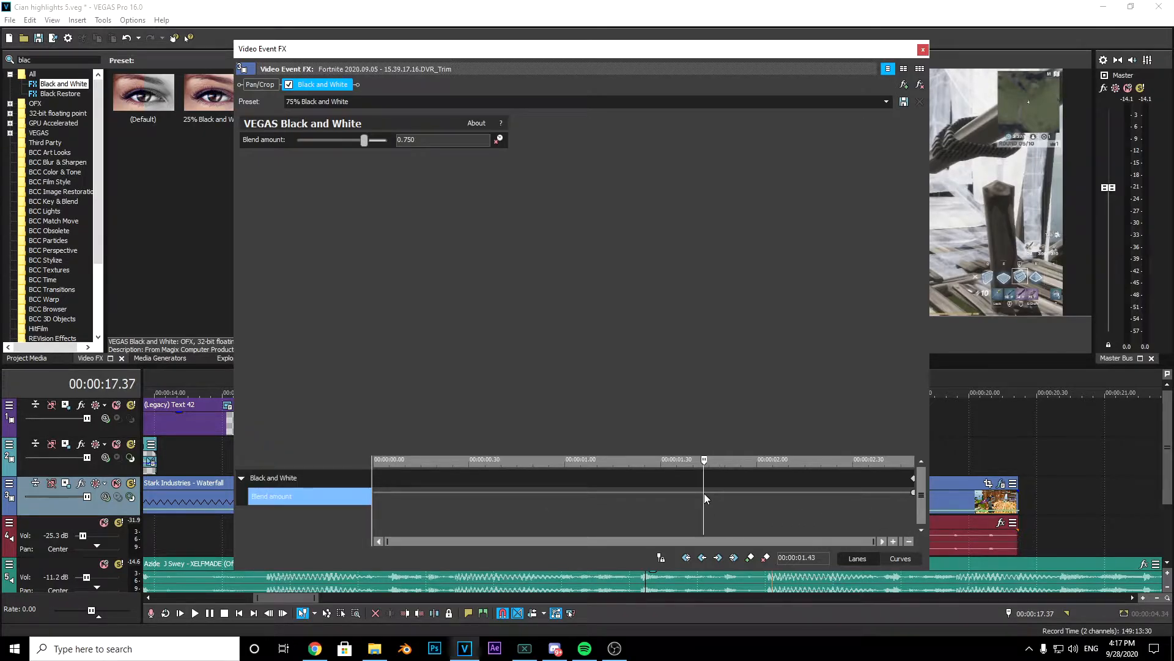
left_click_drag(704, 460, 765, 460)
left_click_drag(360, 144, 144, 151)
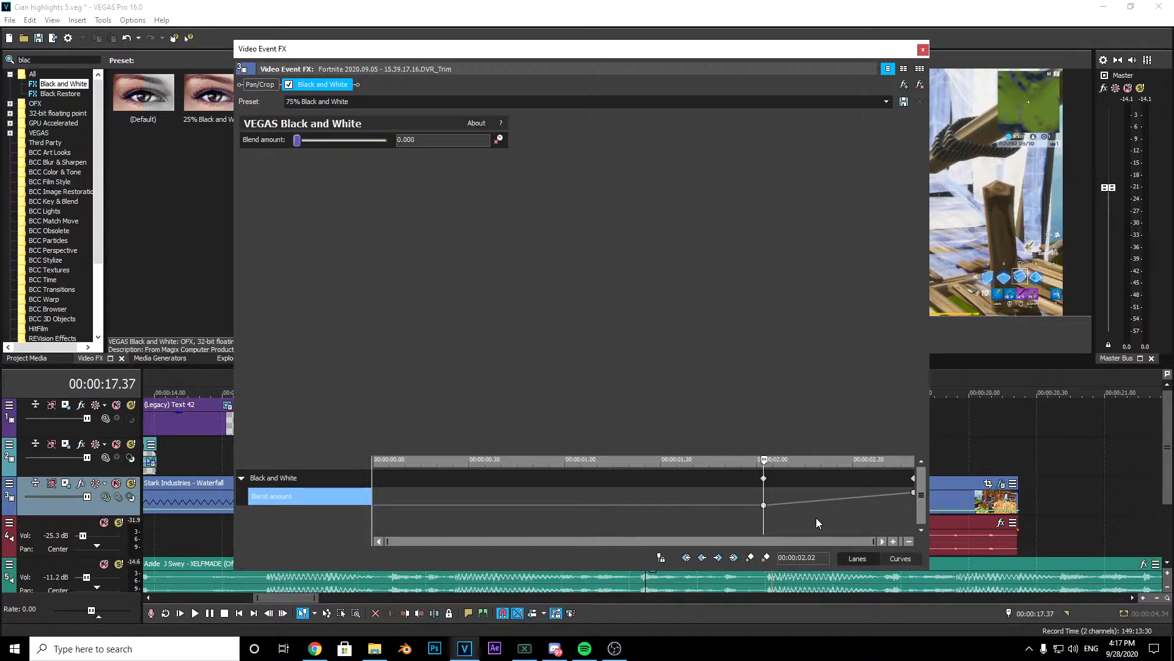
left_click(924, 51)
Preview the black-and-white fade from 00:00:16.22, from the gameplay's start, and from the end of the intro through the last gameplay segment
left_click(476, 427)
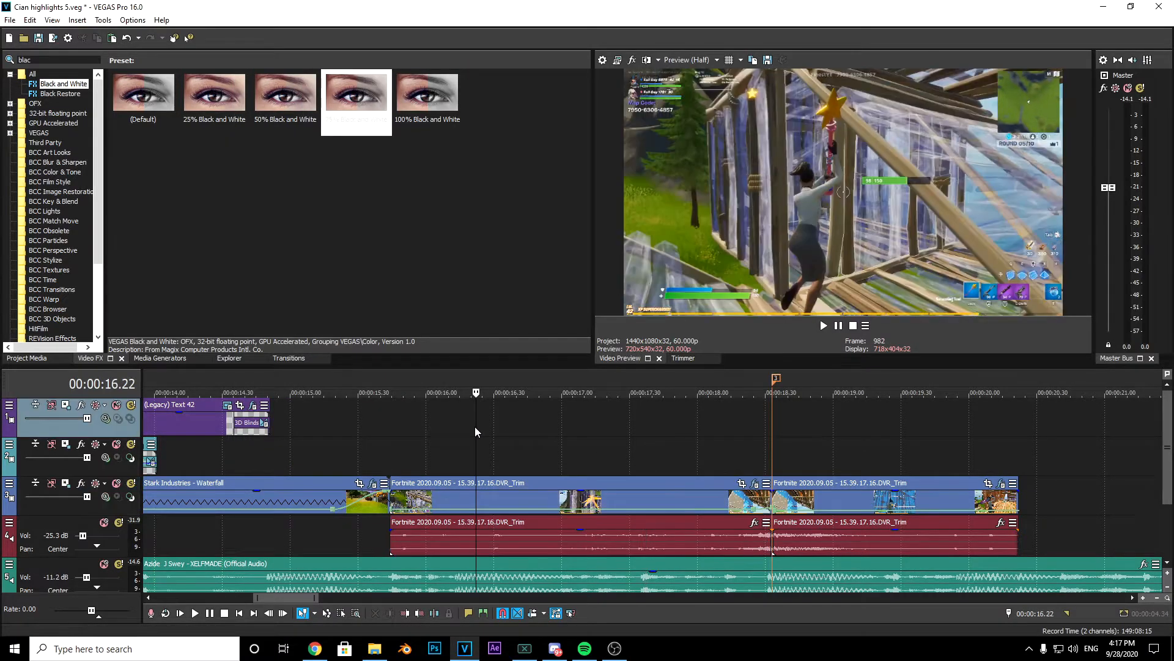
key("space")
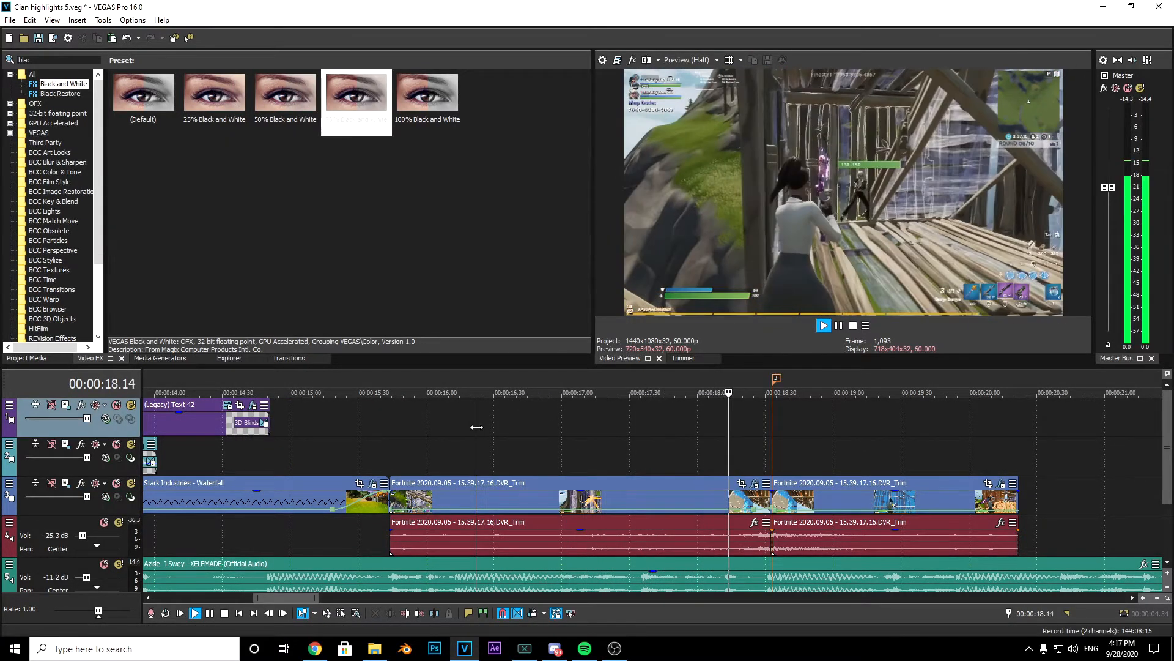
key("space")
left_click(399, 439)
key("space")
left_click(370, 436)
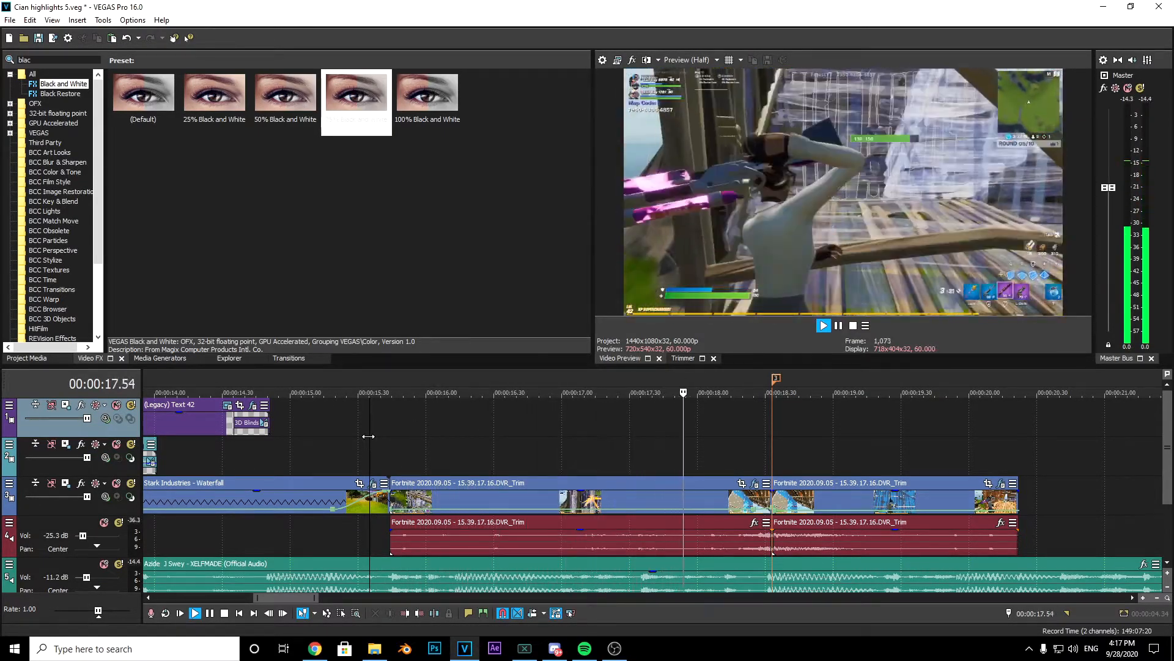
key("space")
key("space")
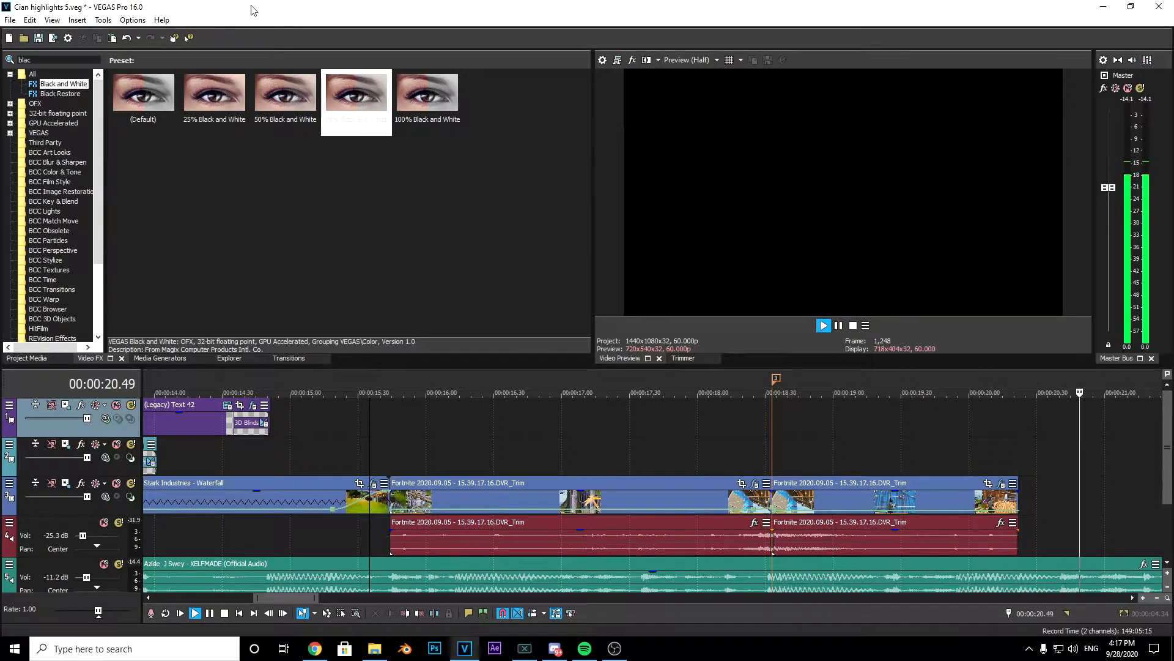
key("space")
Examine the overlay clips in the project media, including 4 (1).mp4, Ghost 01.mp4 and Neon fx pack ( lit ) 41.mp4
left_click(711, 450)
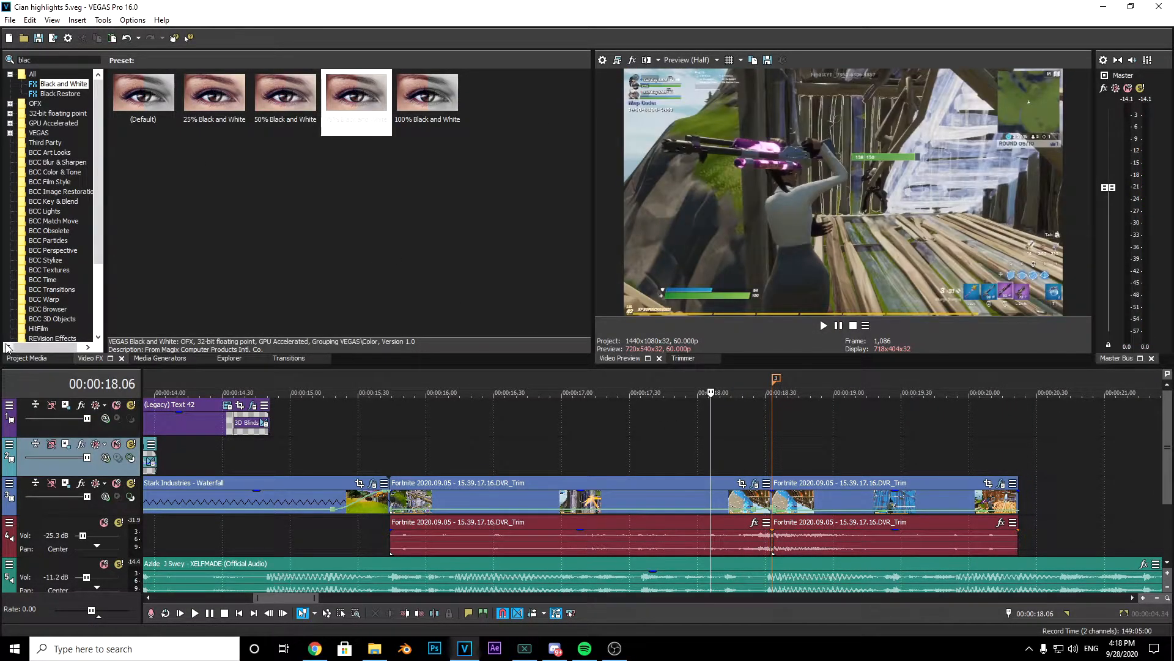
left_click(25, 359)
left_click(341, 292)
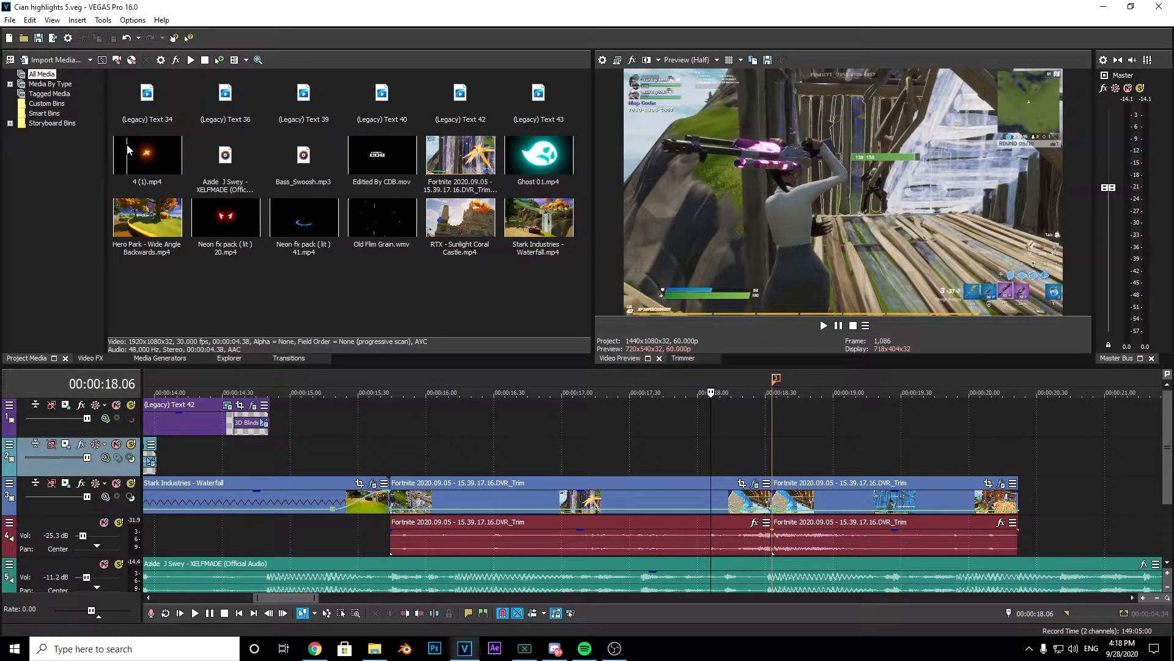
left_click(165, 156)
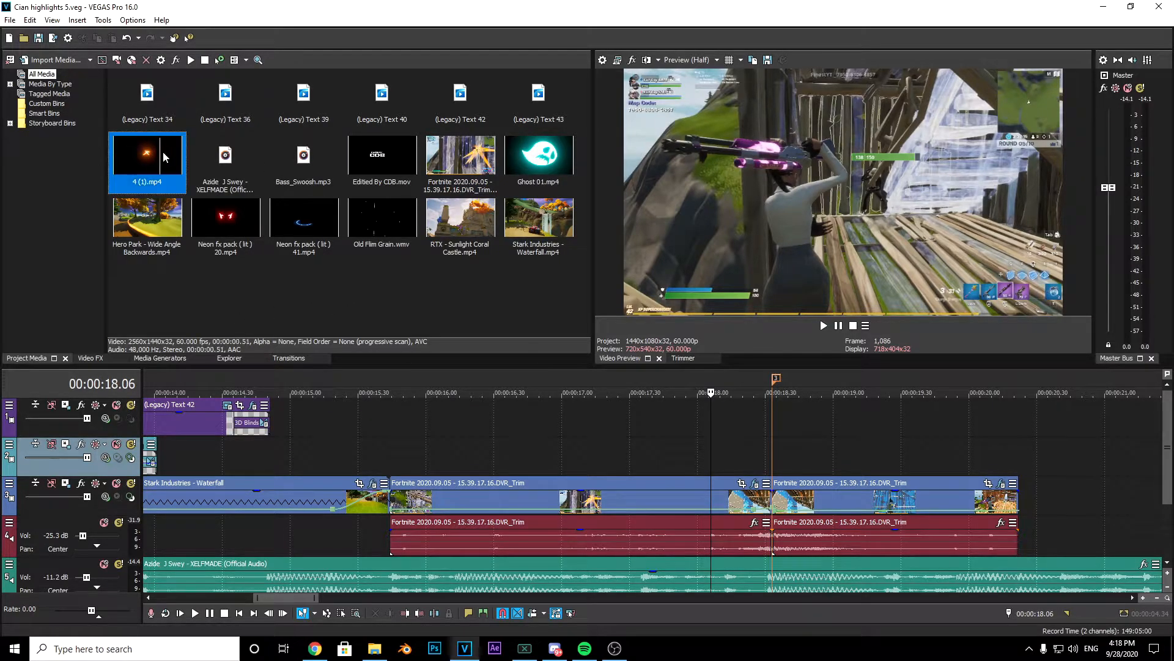
left_click(517, 155)
left_click(312, 235)
left_click(310, 312)
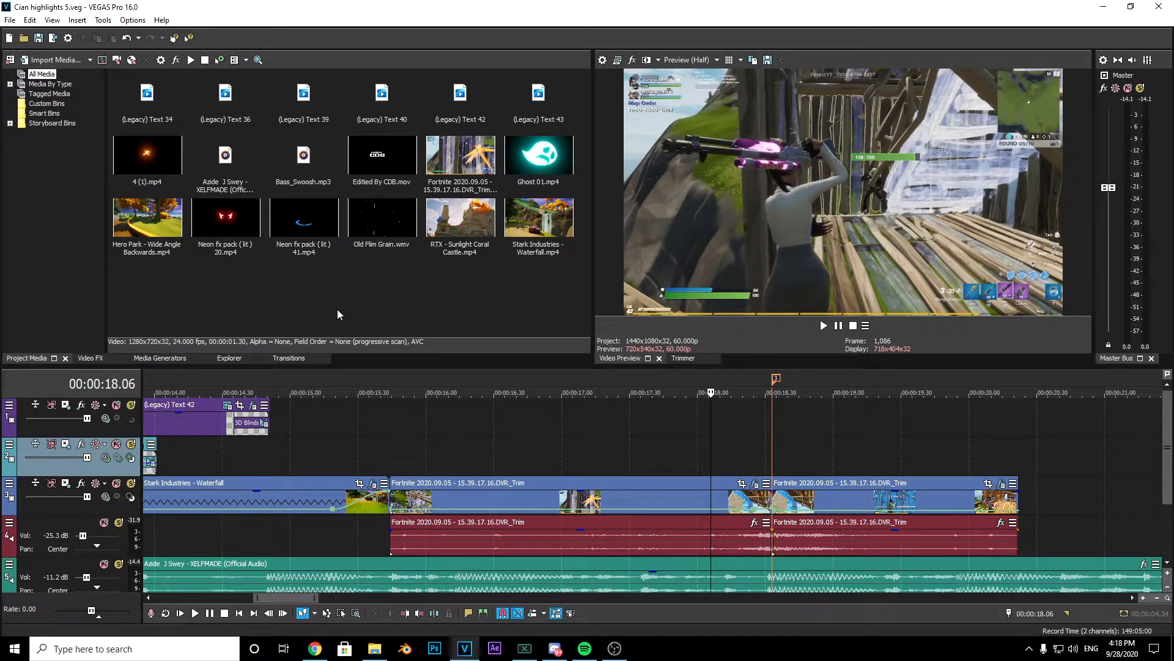
left_click(806, 421)
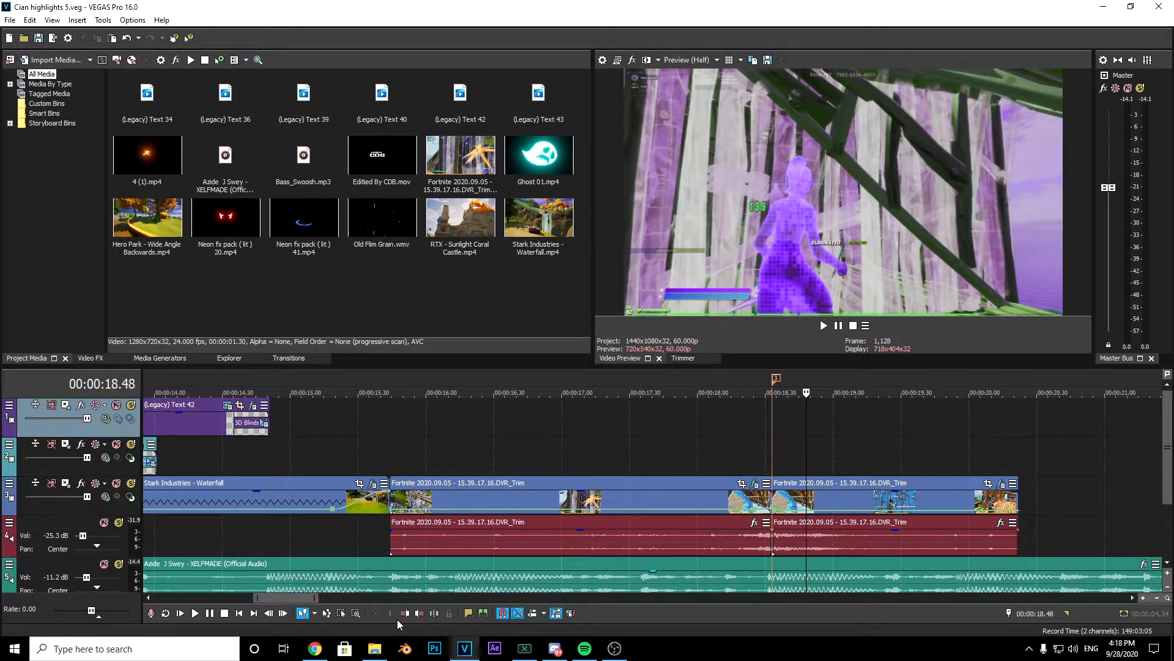
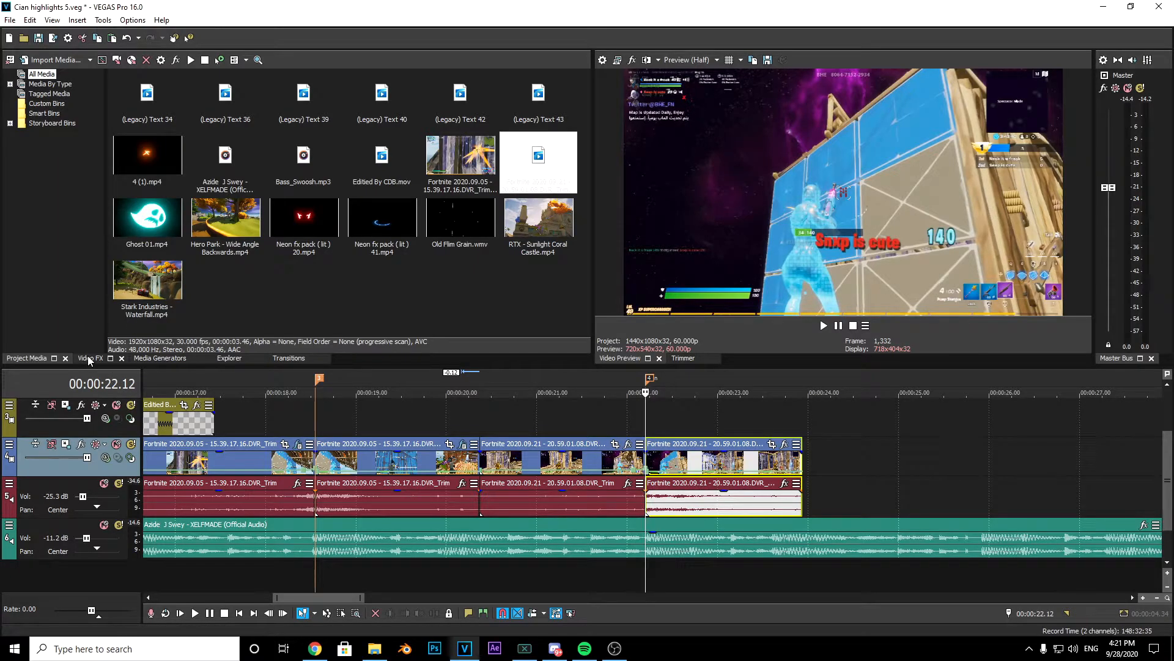
Place 4 (1).mp4 above the gameplay just before the second kill marker, and delete its audio event and audio track
left_click(314, 295)
left_click_drag(139, 157, 628, 466)
left_click(556, 427)
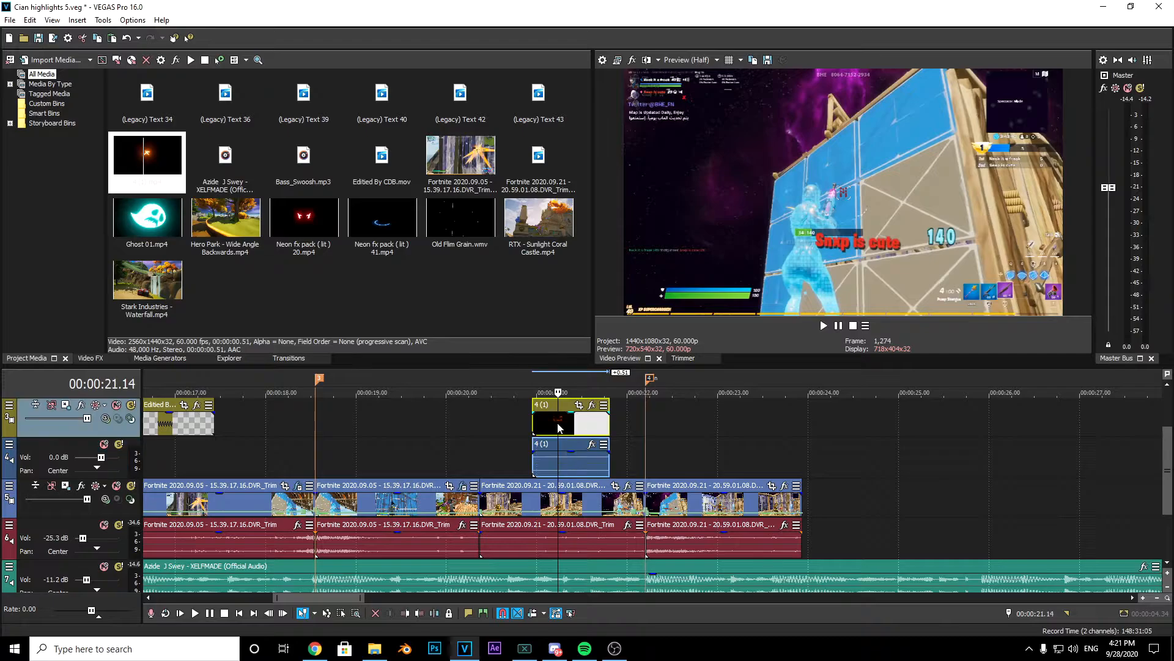
right_click(571, 425)
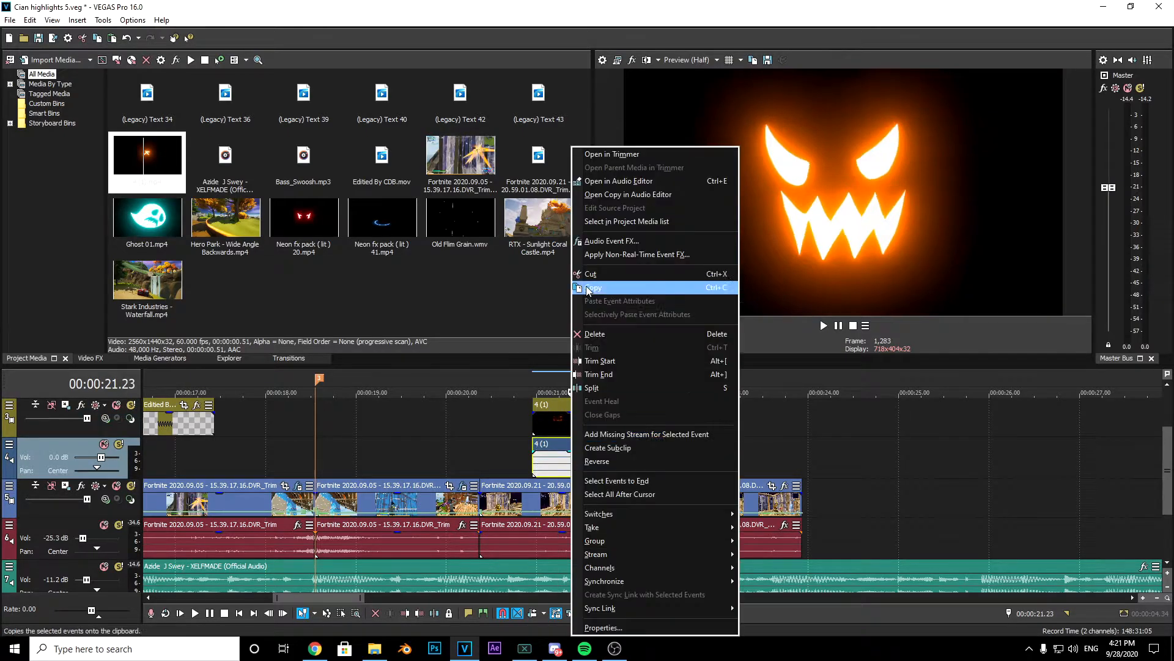
left_click(595, 334)
right_click(56, 458)
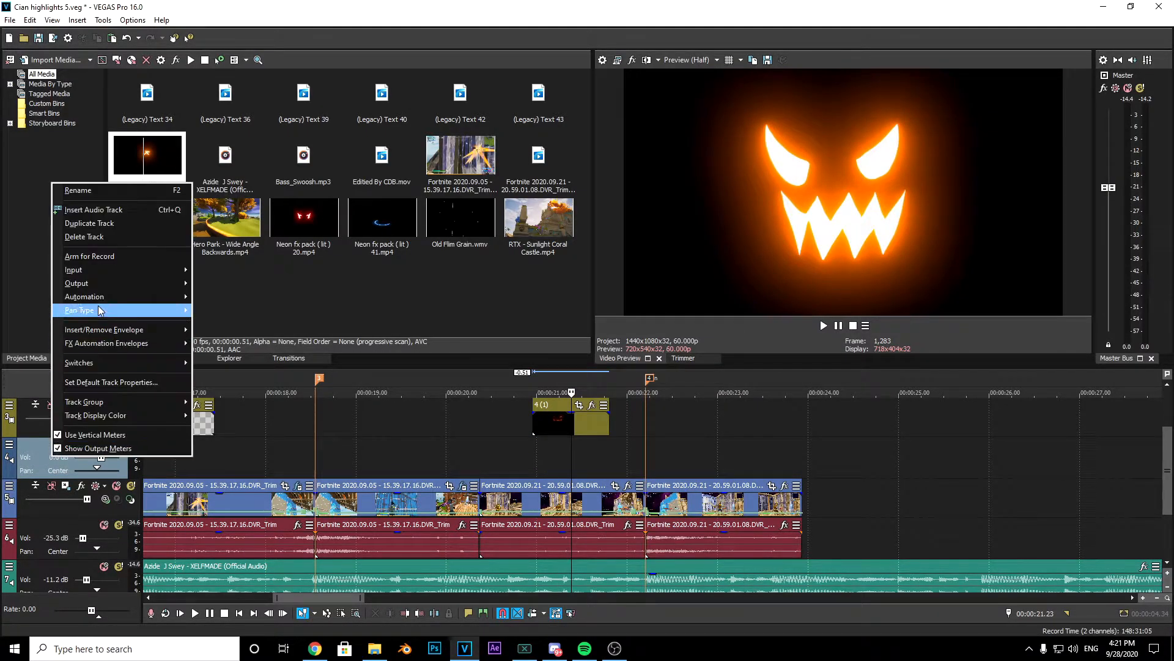
left_click(85, 237)
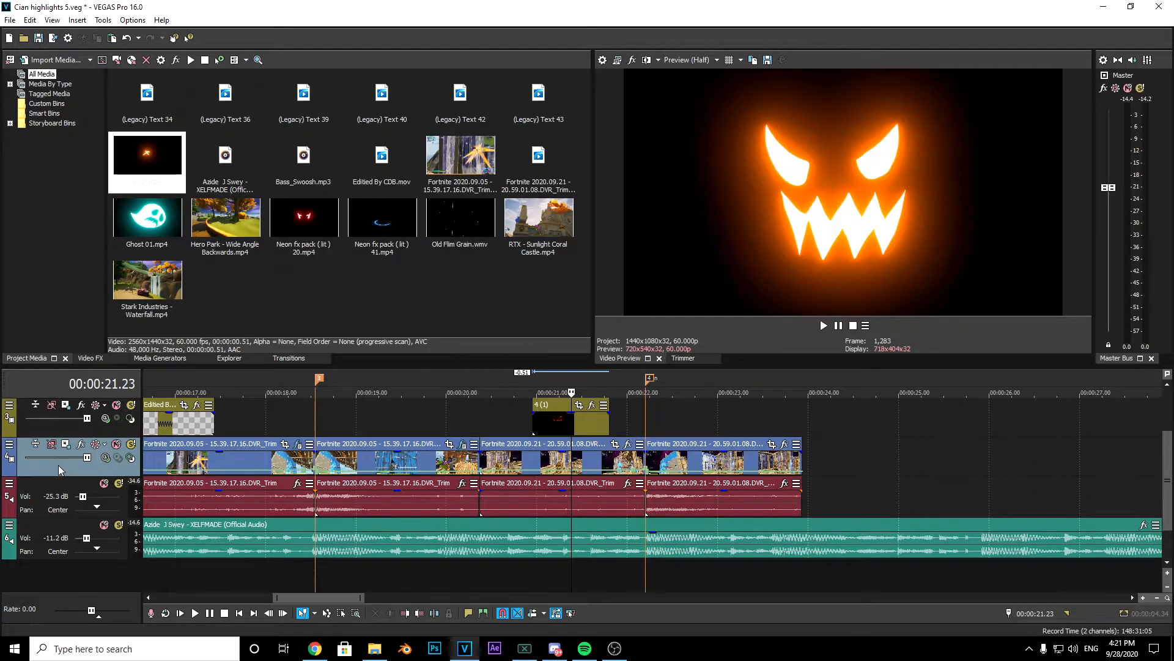
Insert a new video track directly above the gameplay track and move the 4 (1) overlay clip onto it
right_click(58, 465)
left_click(82, 300)
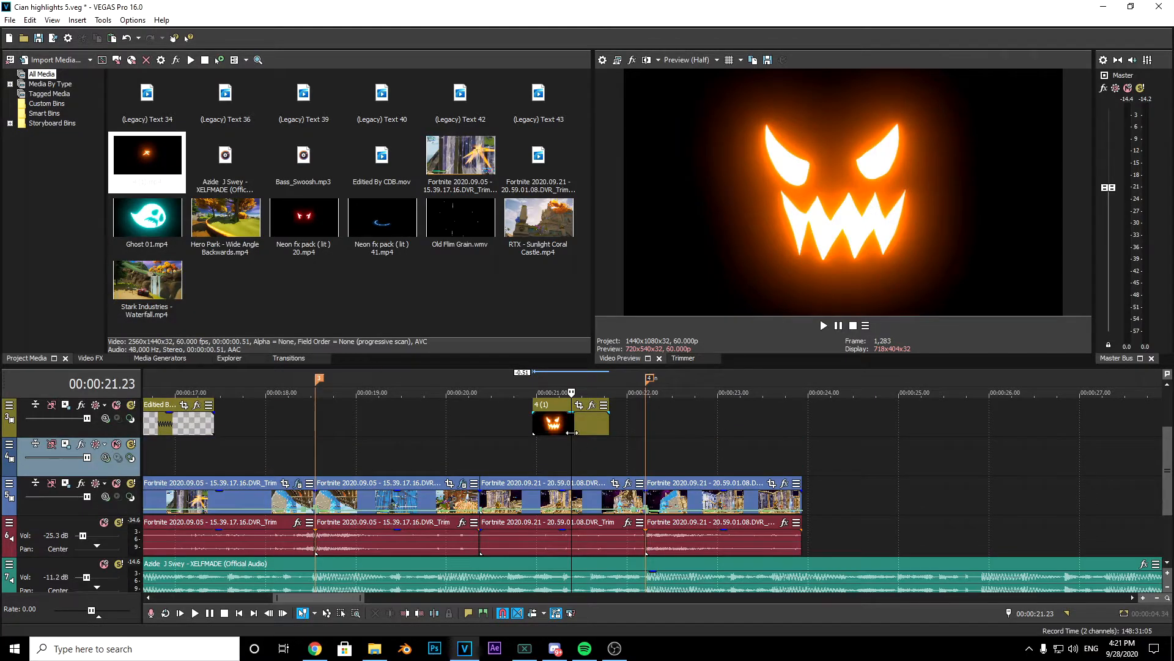
left_click_drag(571, 428, 571, 458)
left_click(521, 462)
left_click(558, 456)
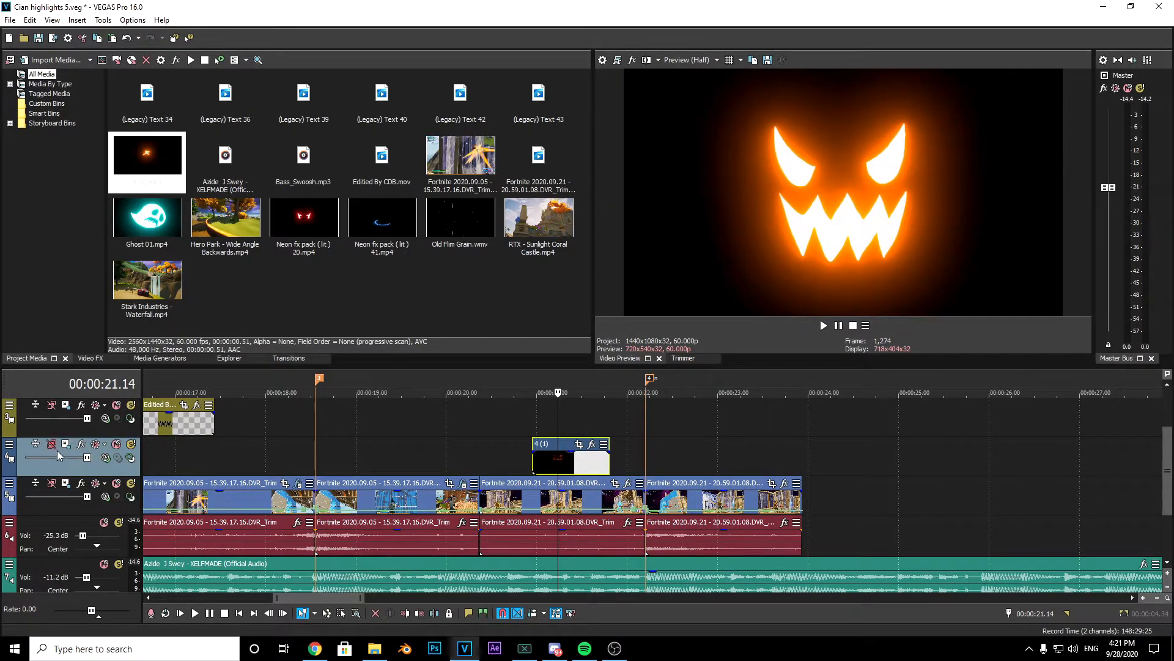
left_click(106, 459)
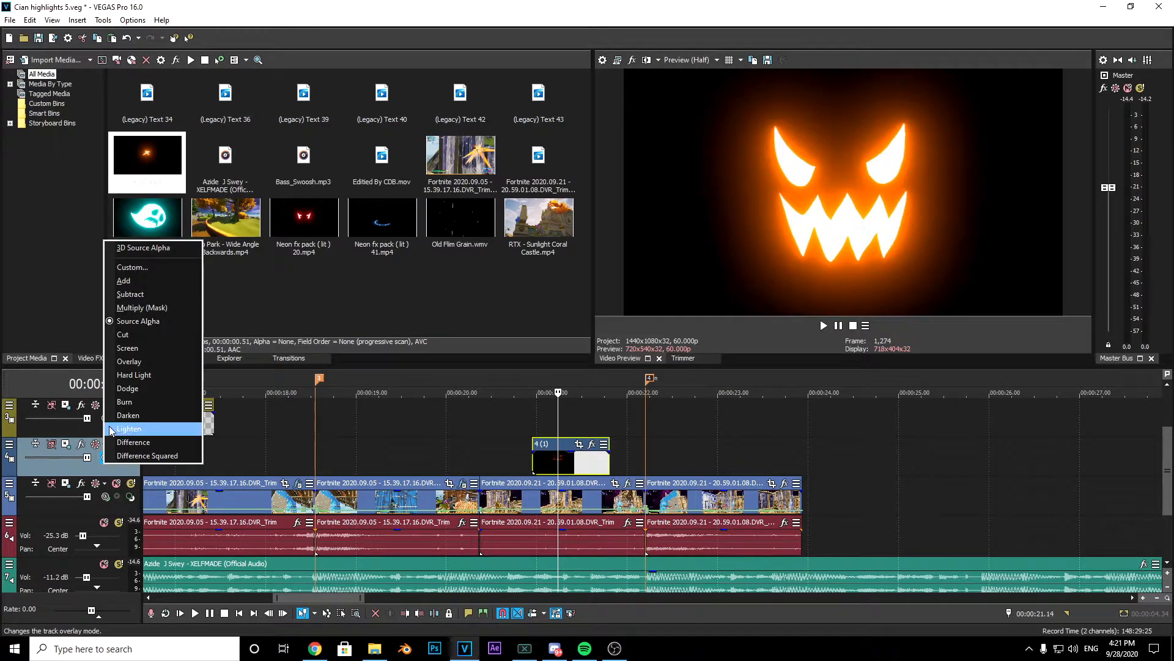
left_click(72, 480)
right_click(11, 451)
left_click(27, 460)
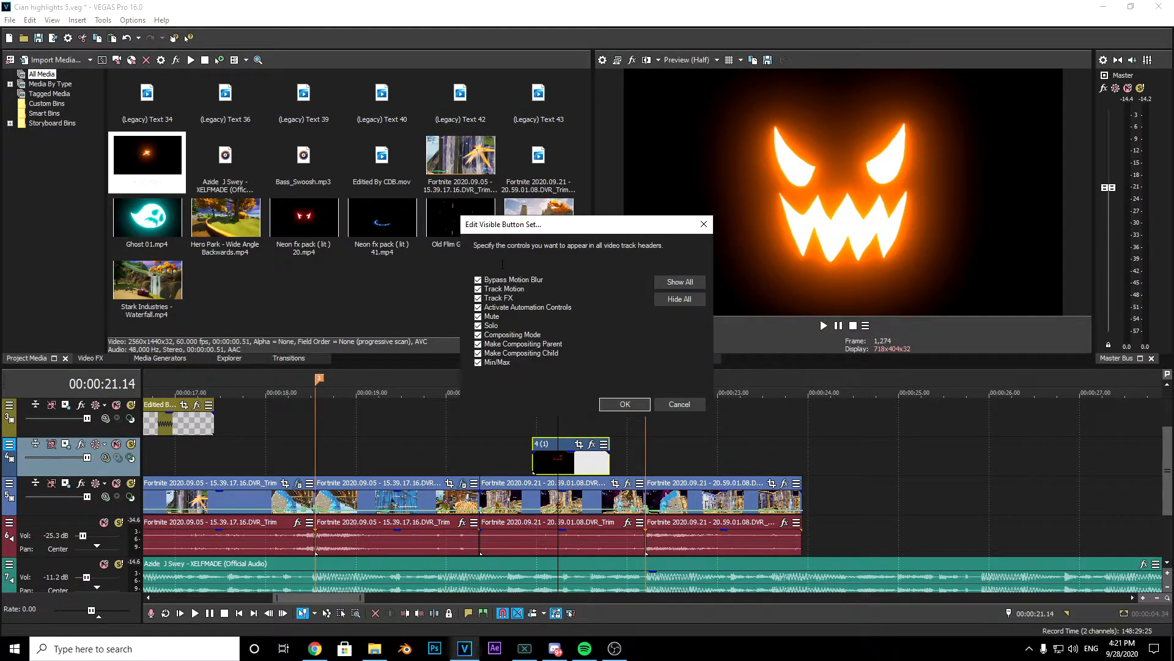
left_click(626, 404)
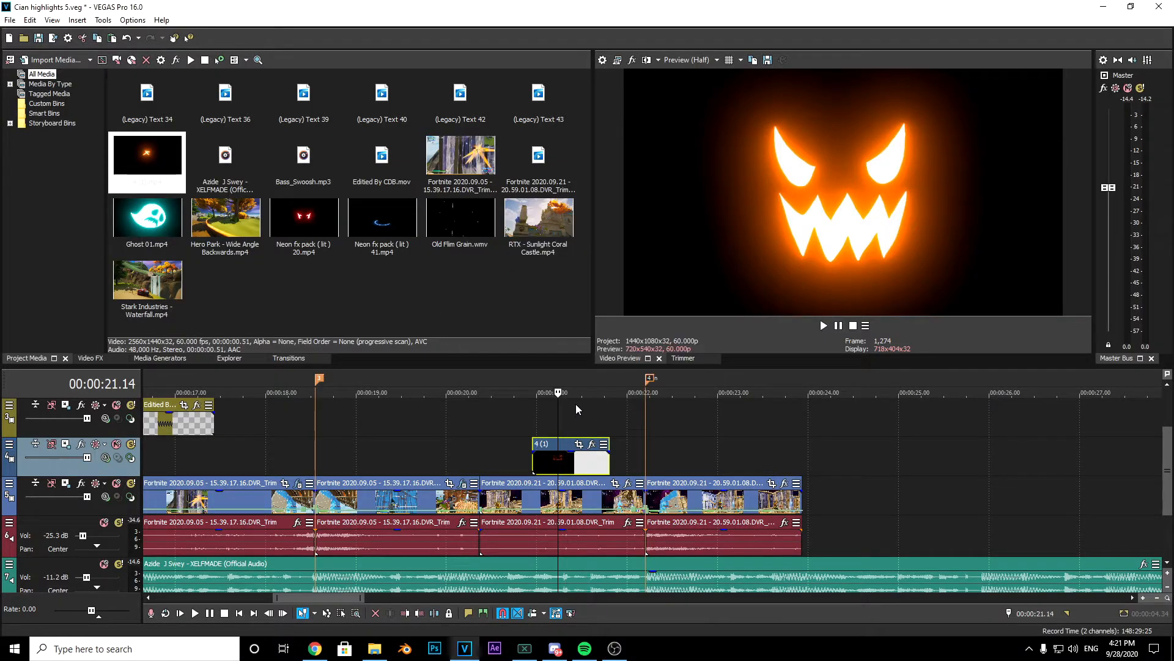
Set the overlay track's compositing mode to Lighten and shift the 4 (1) clip later by 0.39 so it spans the second kill marker
left_click(105, 464)
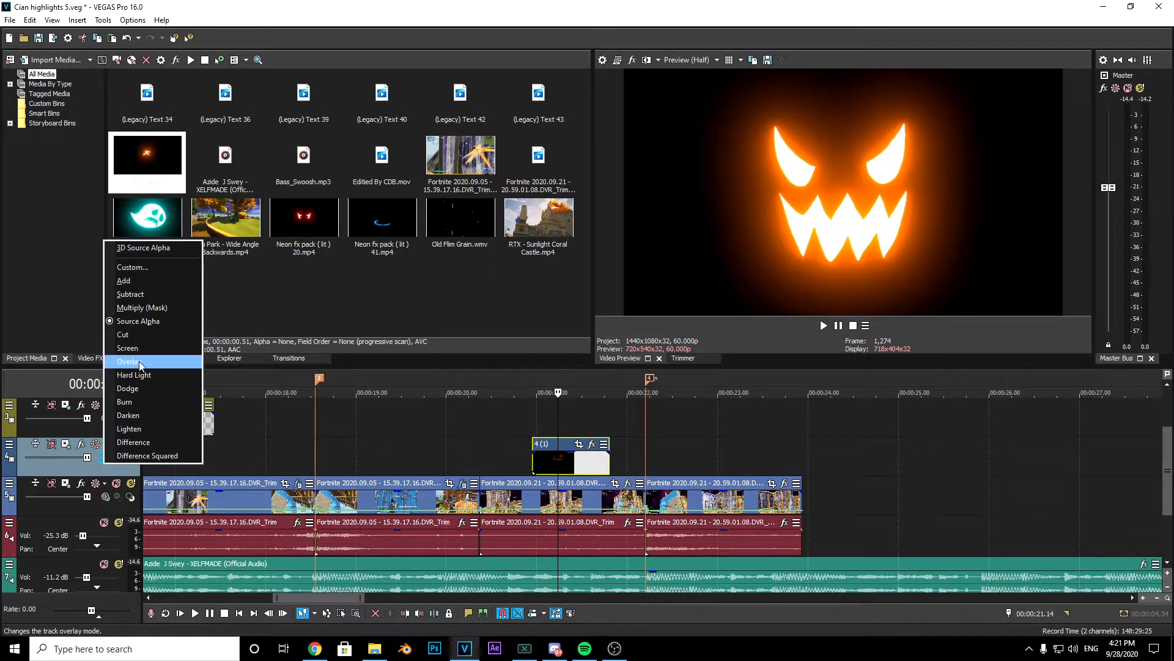
left_click(129, 429)
left_click(510, 431)
key("space")
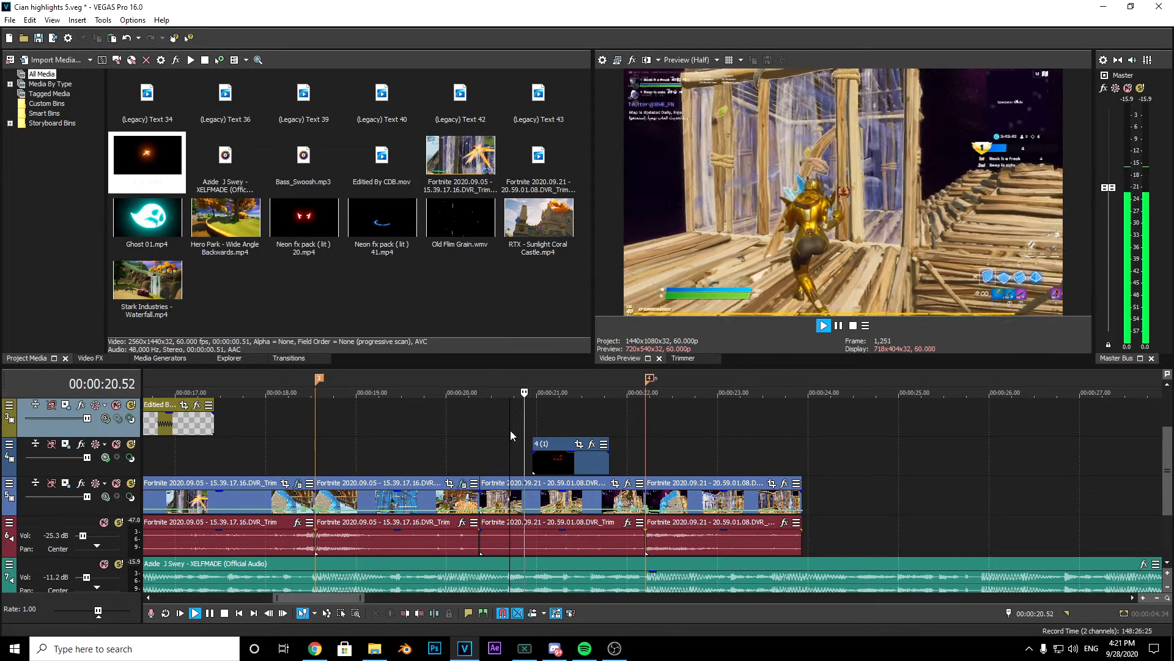
key("space")
left_click_drag(569, 462, 628, 461)
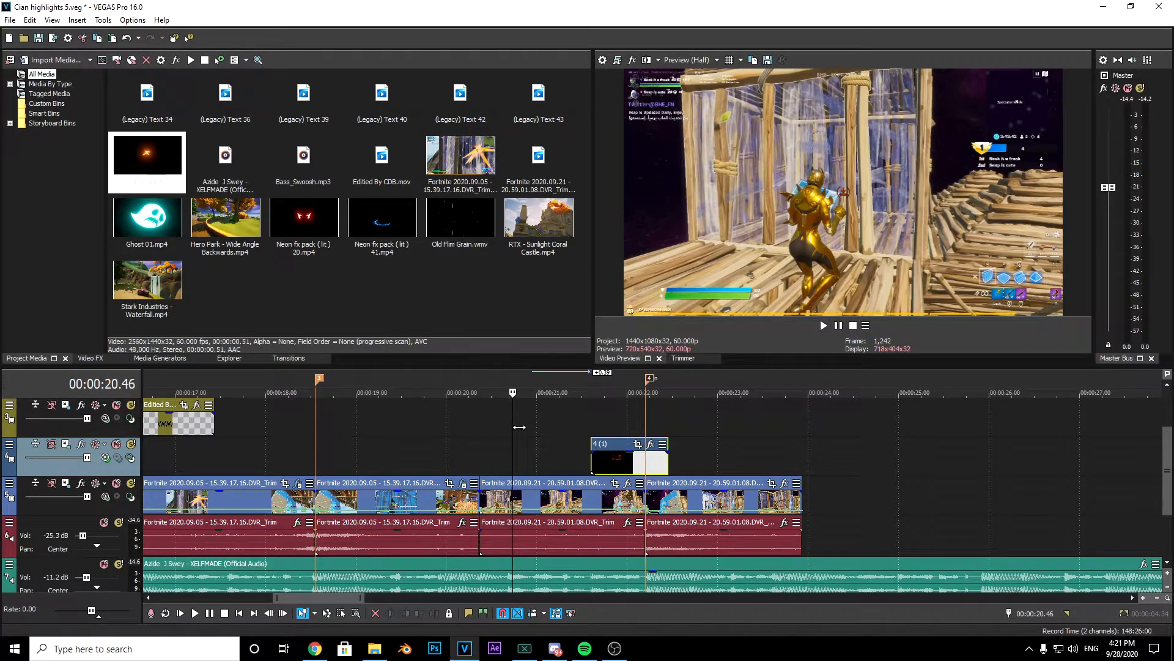
Shift the 4 (1) overlay clip earlier by 0.06 around the second kill marker and play back the timing
left_click(644, 434)
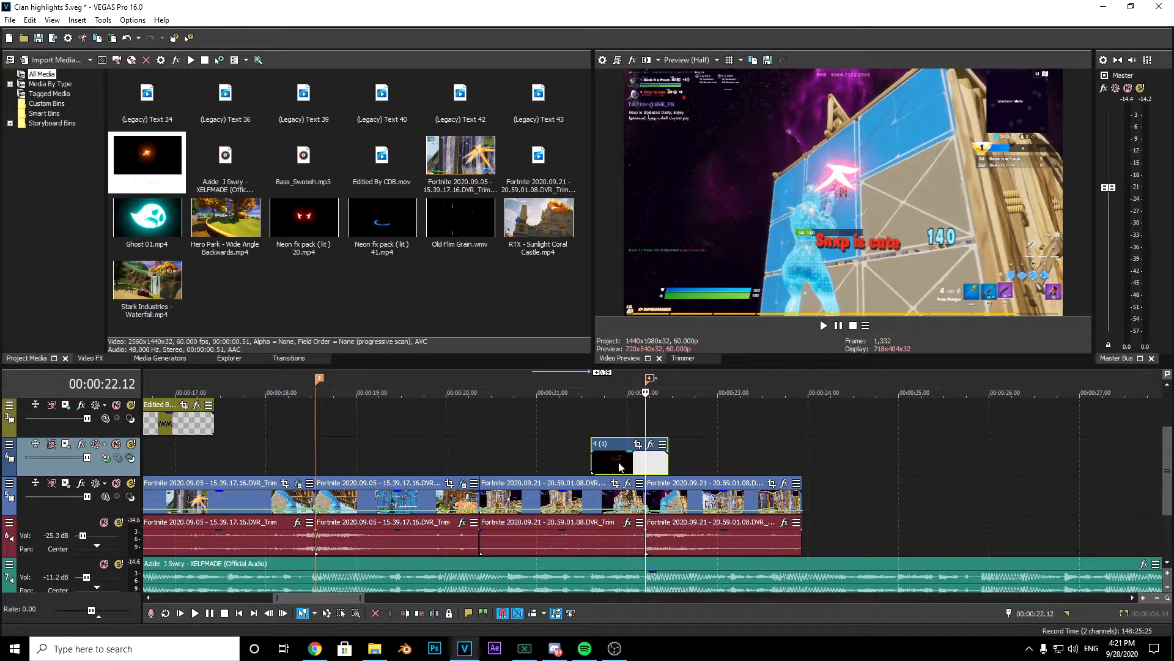
left_click(515, 409)
key("space")
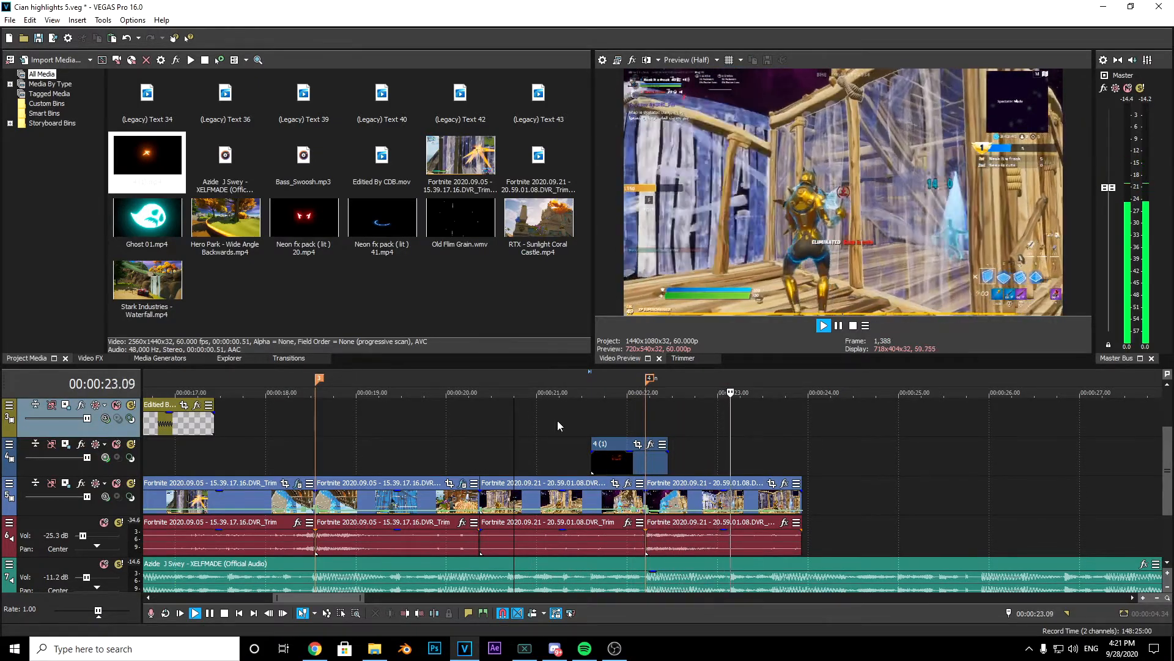
key("space")
left_click(622, 457)
left_click_drag(620, 412, 645, 414)
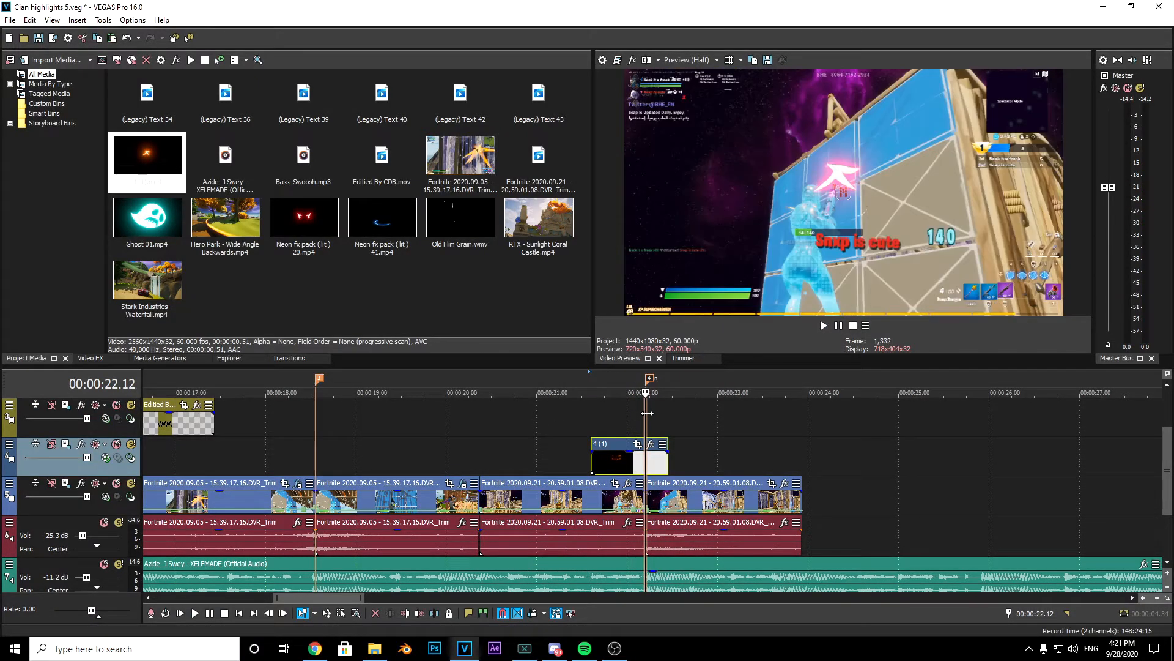
left_click_drag(635, 470, 625, 470)
left_click(537, 425)
key("space")
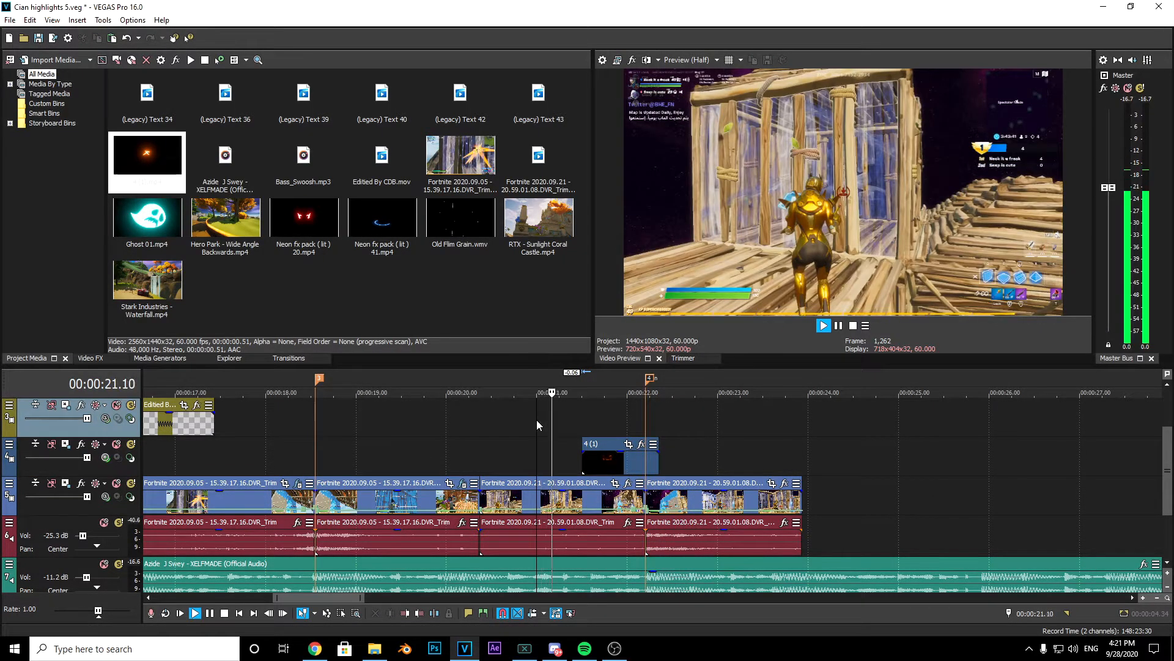
key("space")
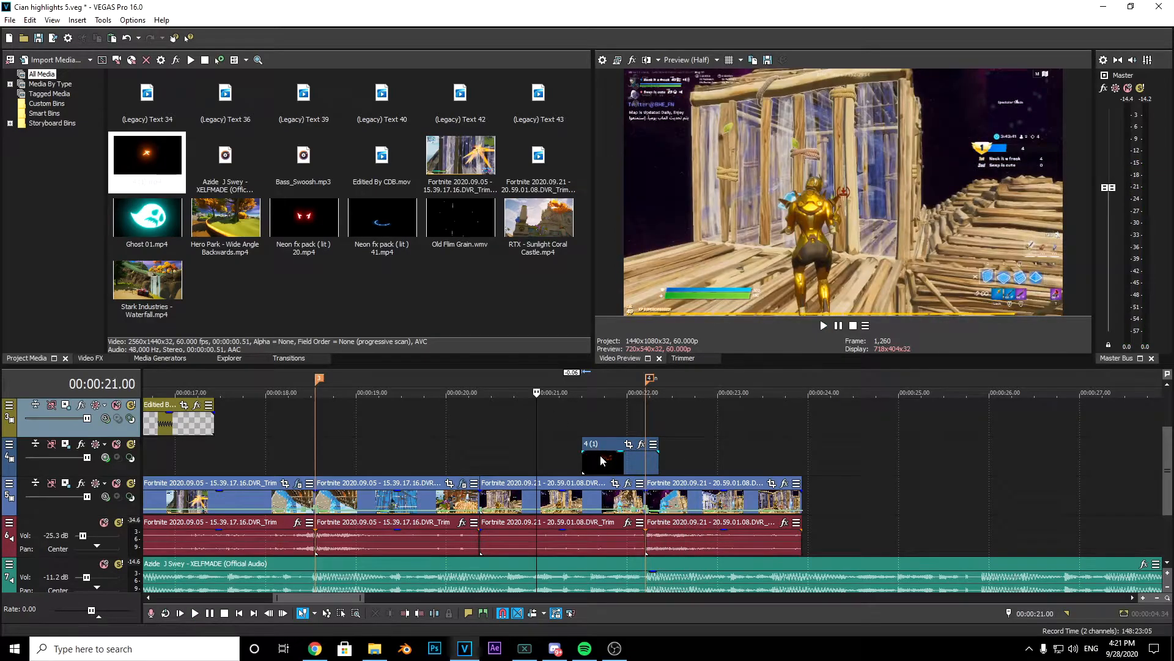
Find the Color Corrector (Secondary) effect and apply its default preset to the 4 (1) overlay clip
left_click(600, 459)
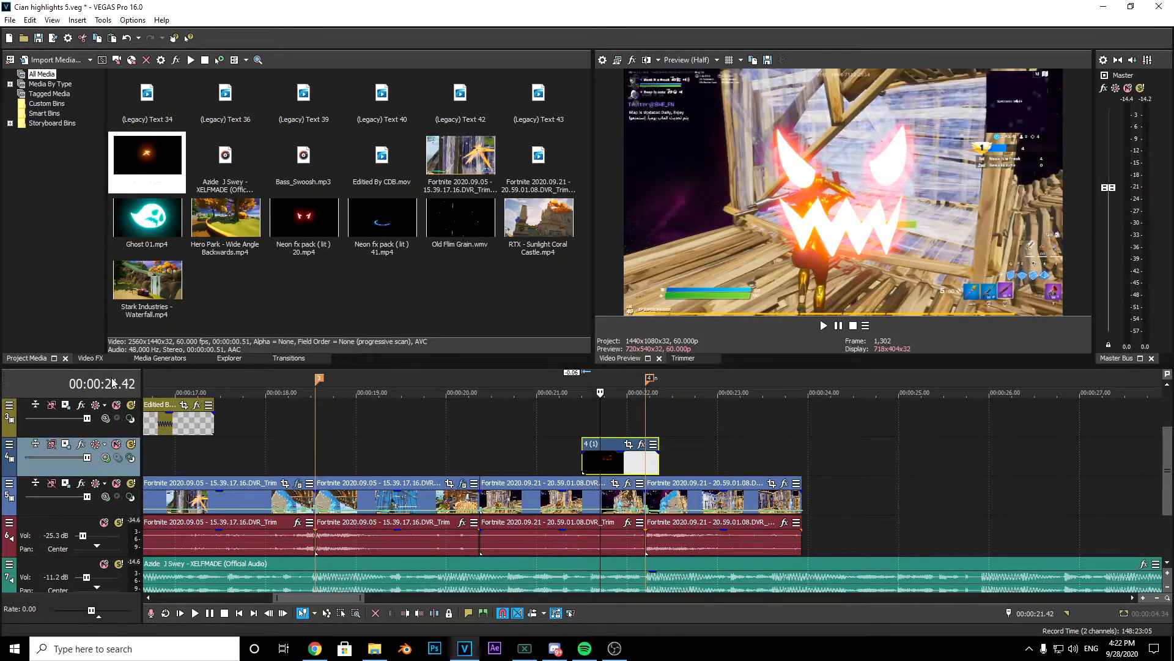
left_click(174, 357)
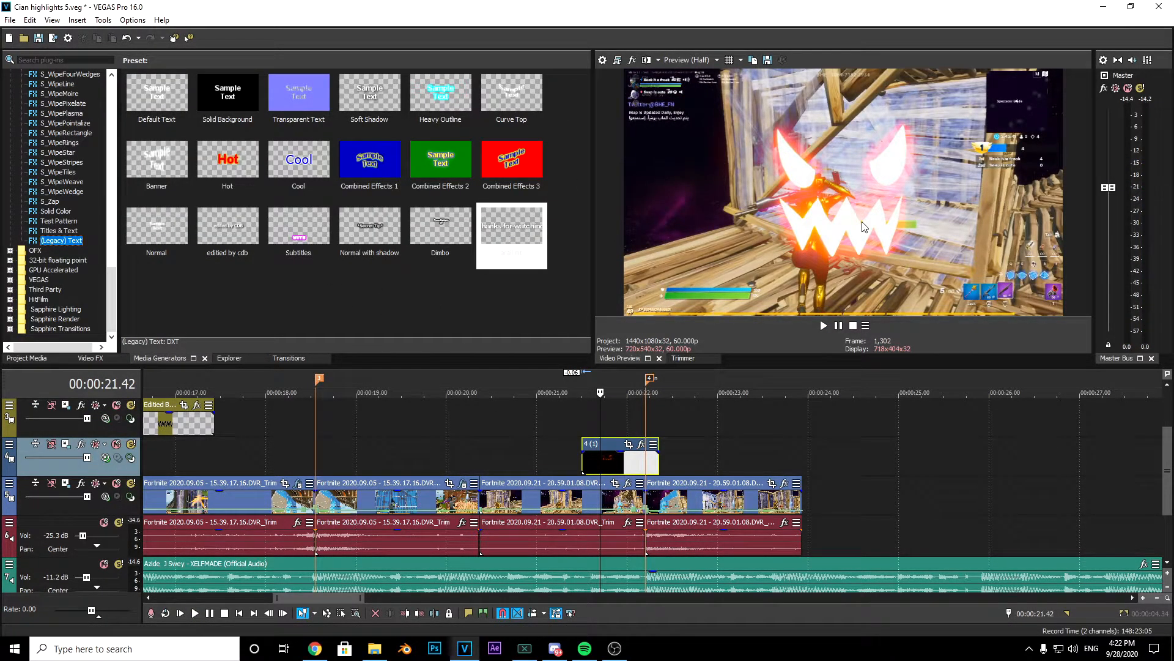
left_click(91, 359)
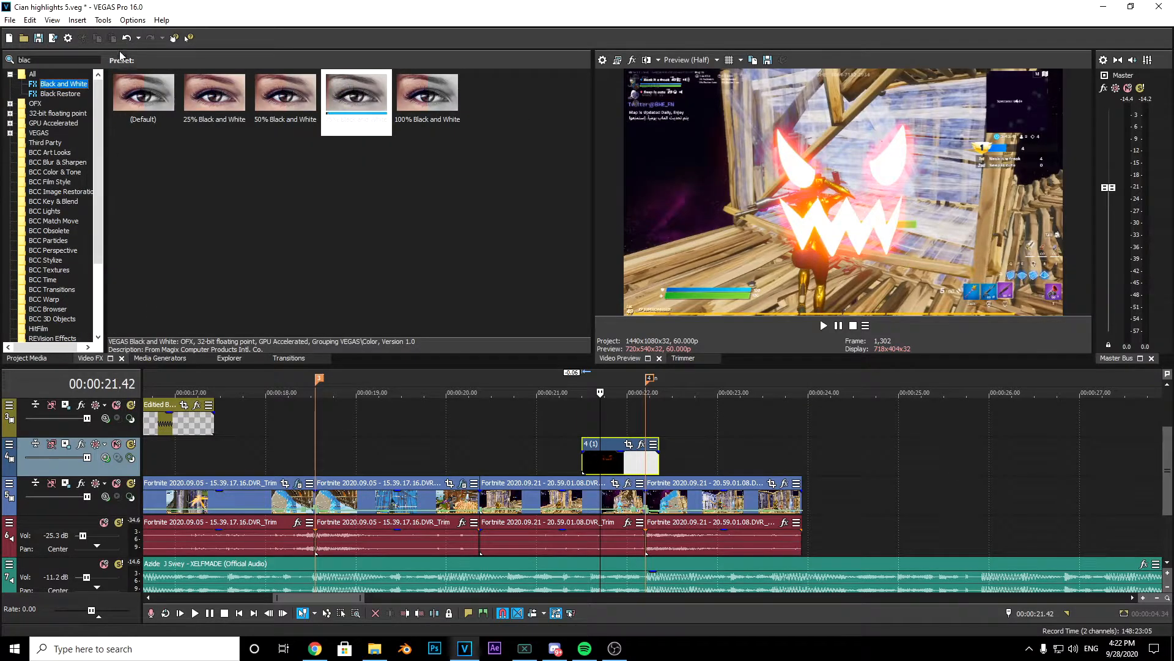
double_click(41, 60)
type("colo")
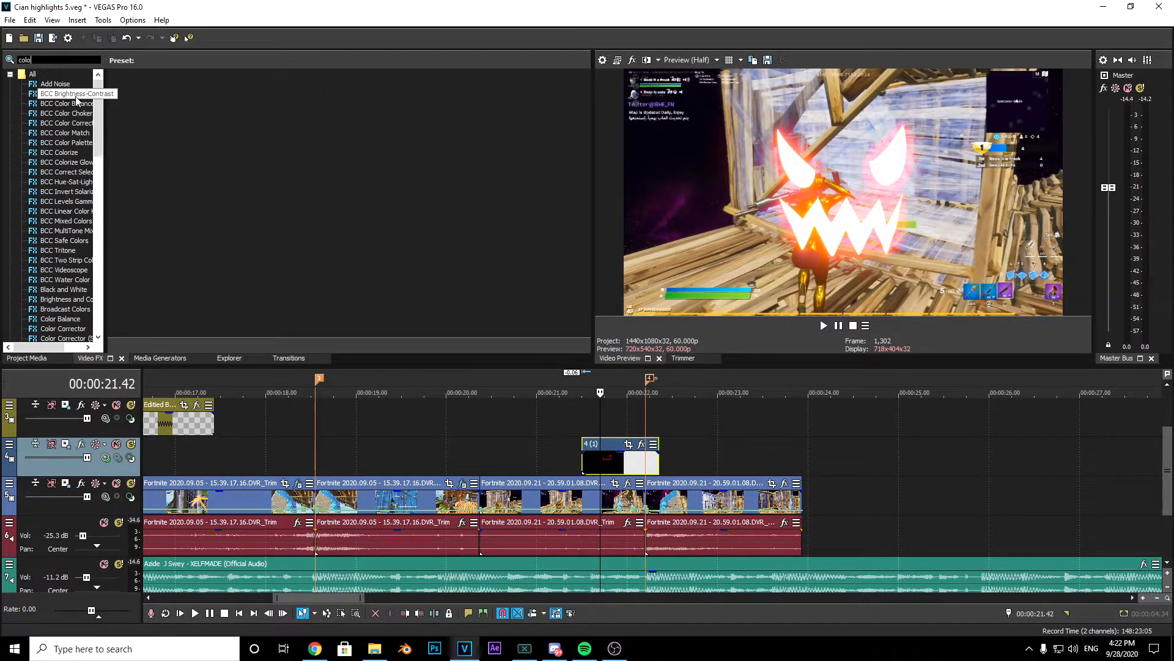
type("r co")
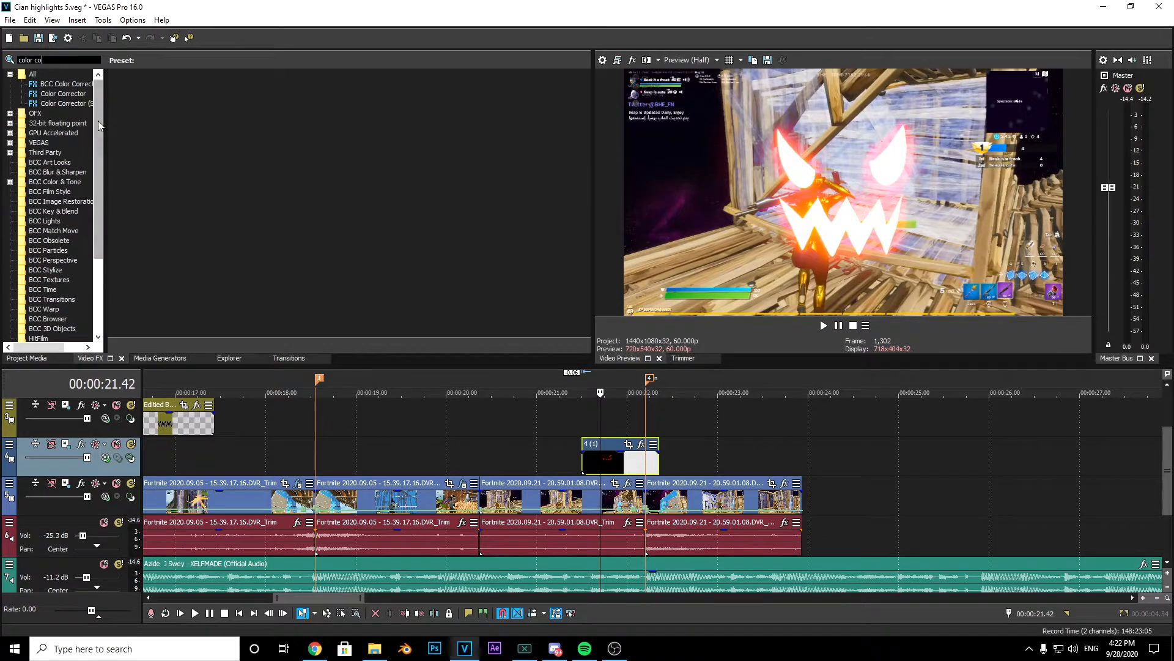
left_click(61, 103)
left_click_drag(146, 98, 459, 227)
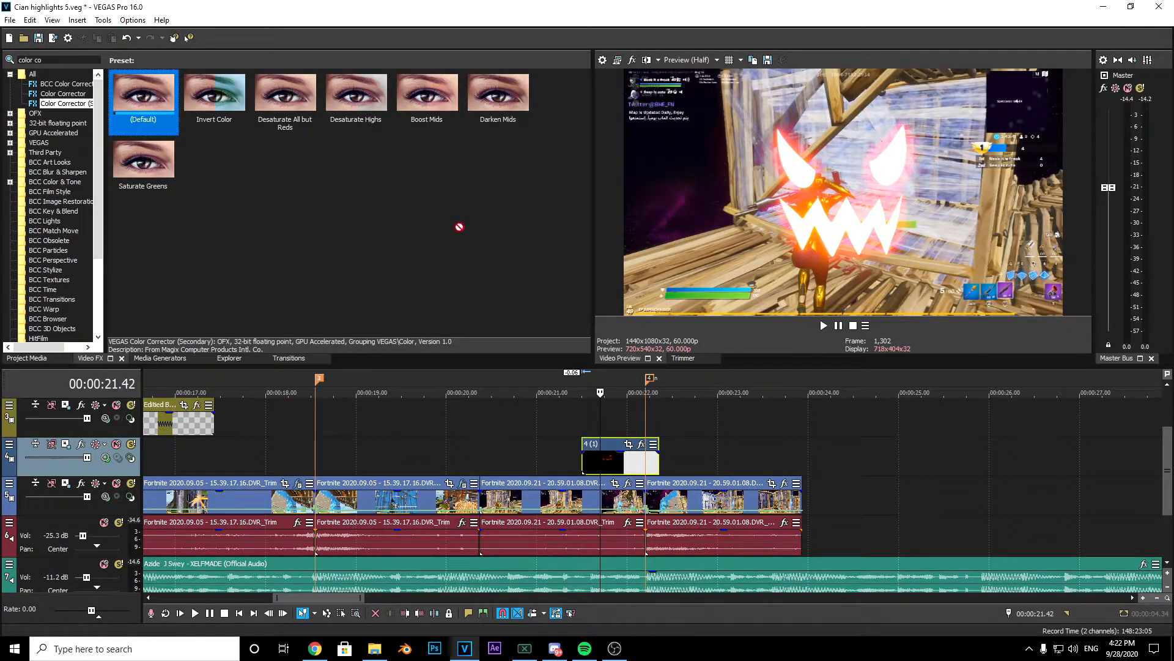
left_click_drag(611, 466, 608, 466)
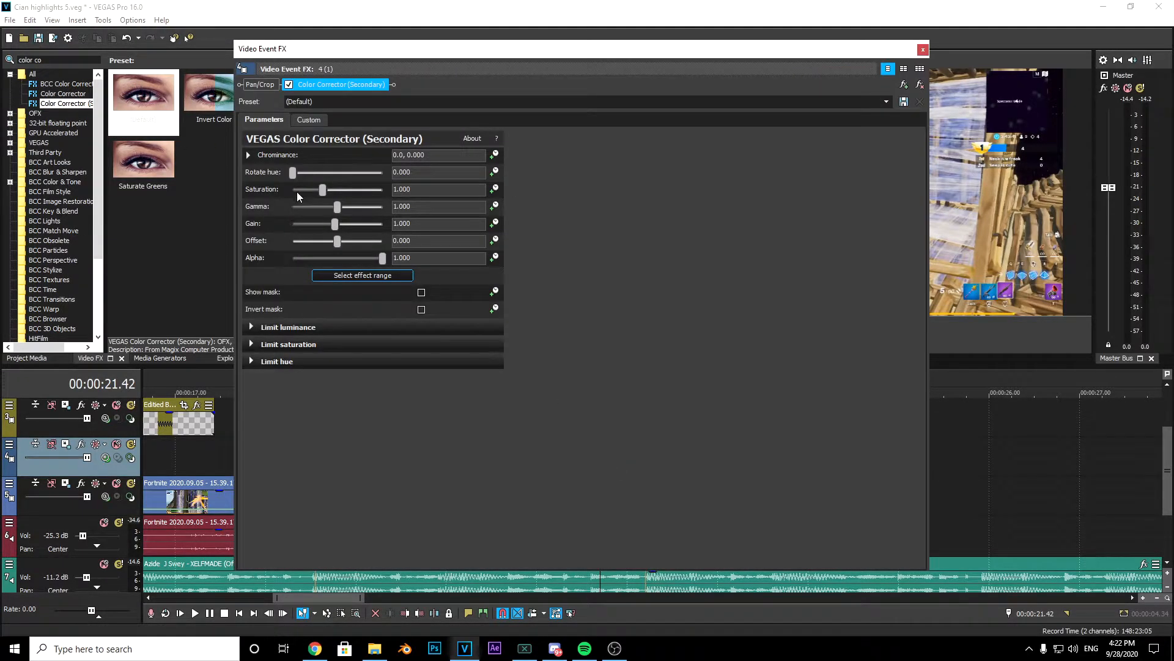
Animate Rotate hue across the overlay clip with alternating keyframes, including 71.020 at 0.31, 274.286 at 0.43 and 200.816 near the end
left_click(495, 172)
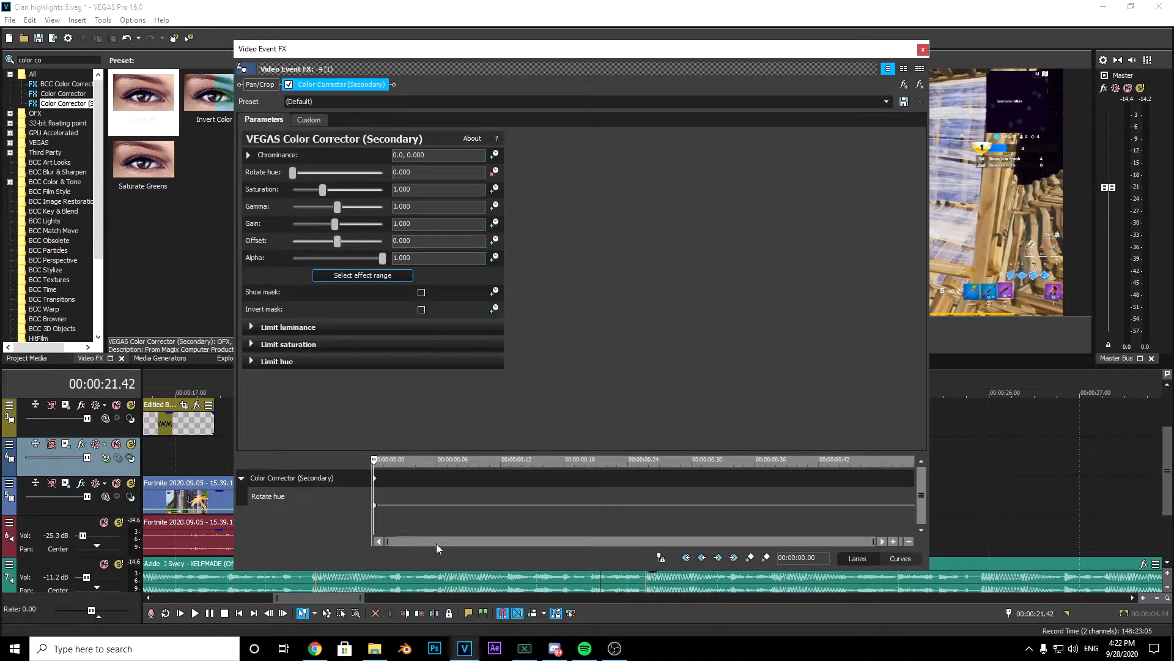
left_click(427, 528)
mouse_move(293, 174)
left_mouse_down()
mouse_move(355, 174)
mouse_move(310, 173)
left_mouse_up()
left_click(511, 536)
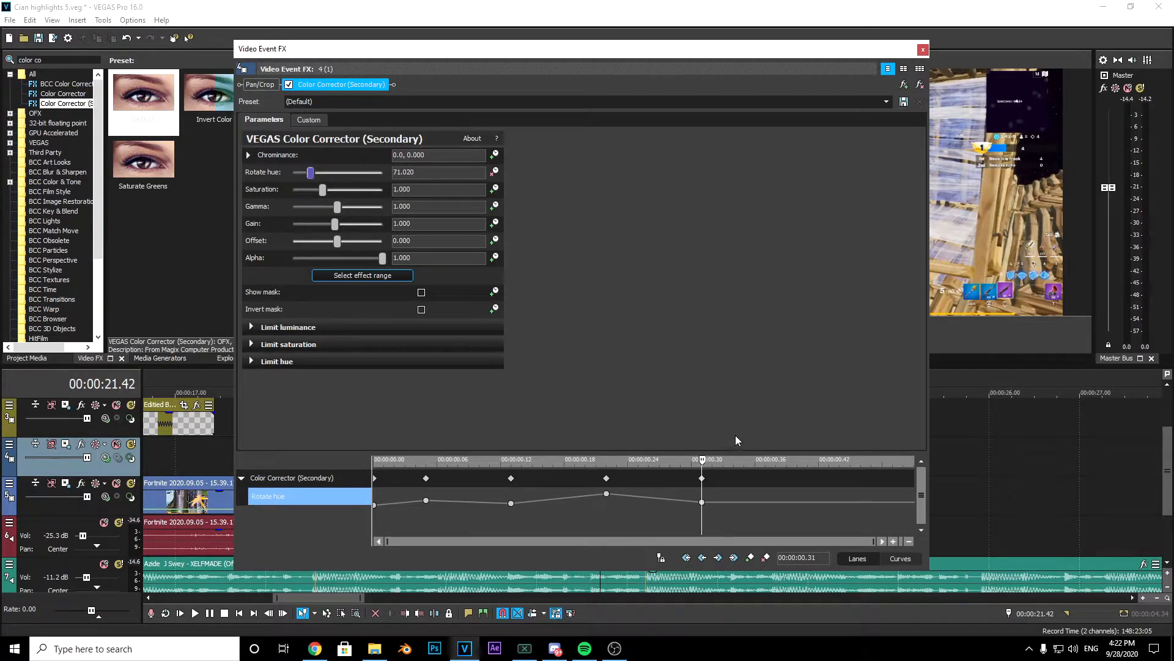
left_click_drag(310, 173, 361, 174)
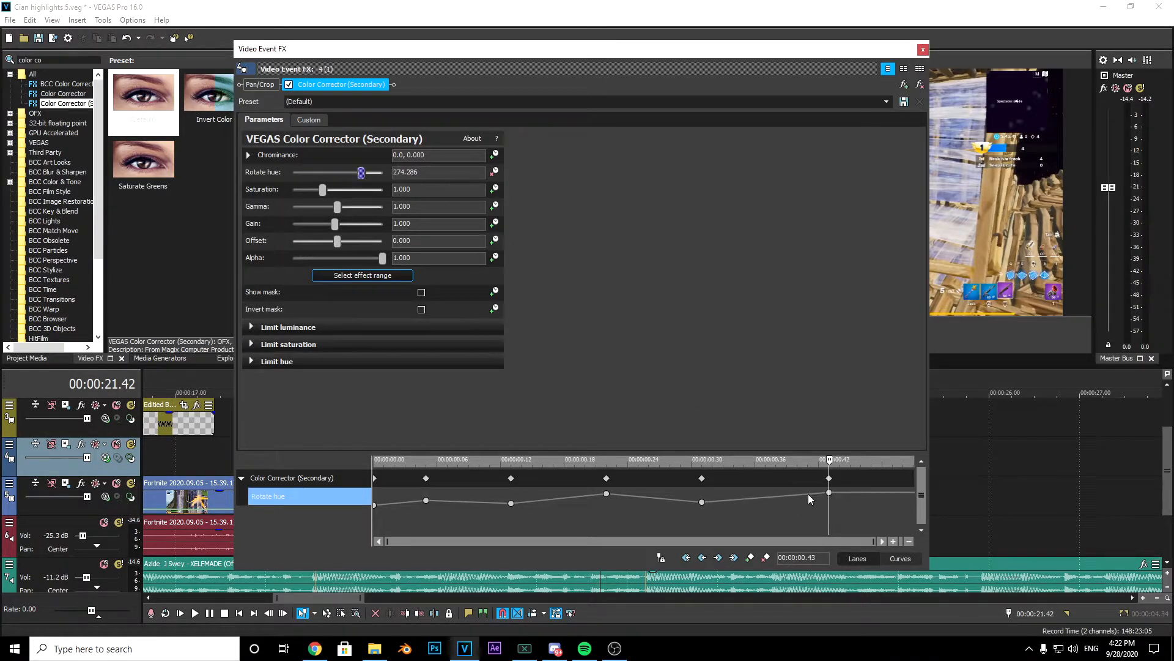
left_click_drag(362, 174, 345, 174)
left_click(893, 515)
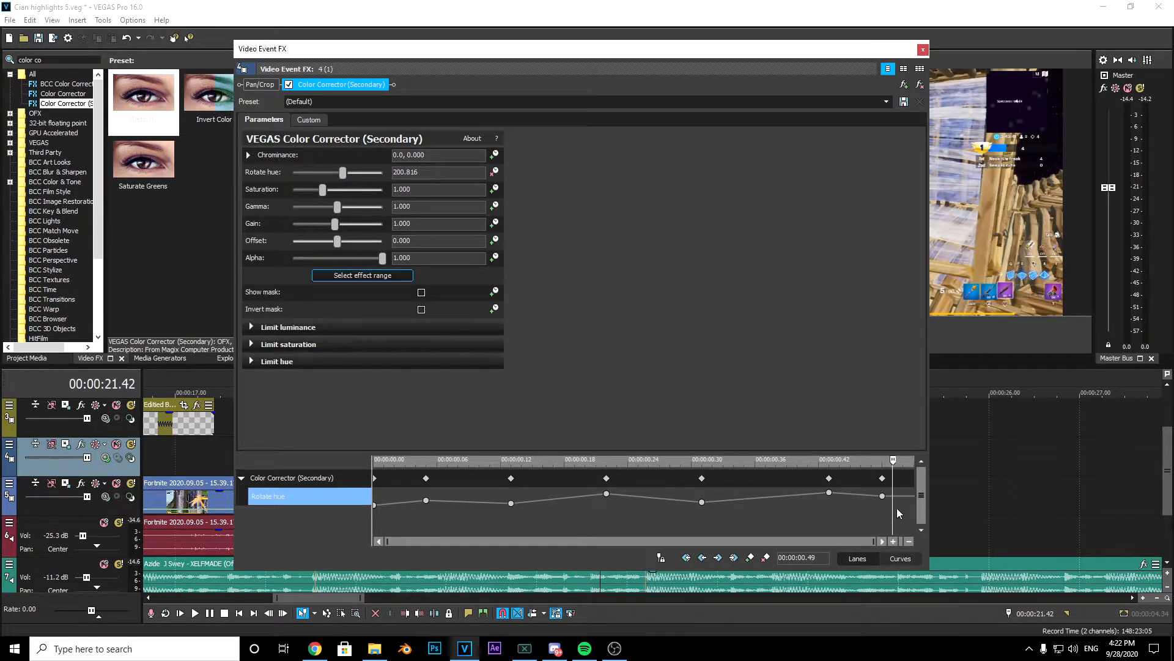
left_click(923, 48)
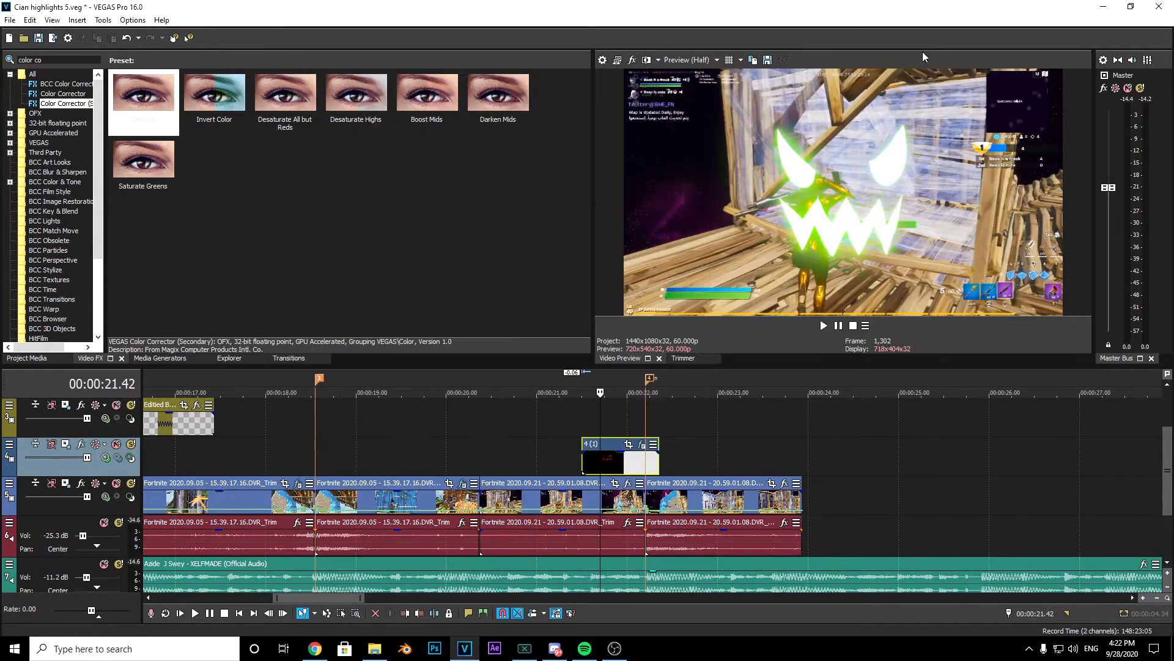
Play back the gameplay through the second kill marker to examine the overlay's hue changes
left_click(486, 441)
key("space")
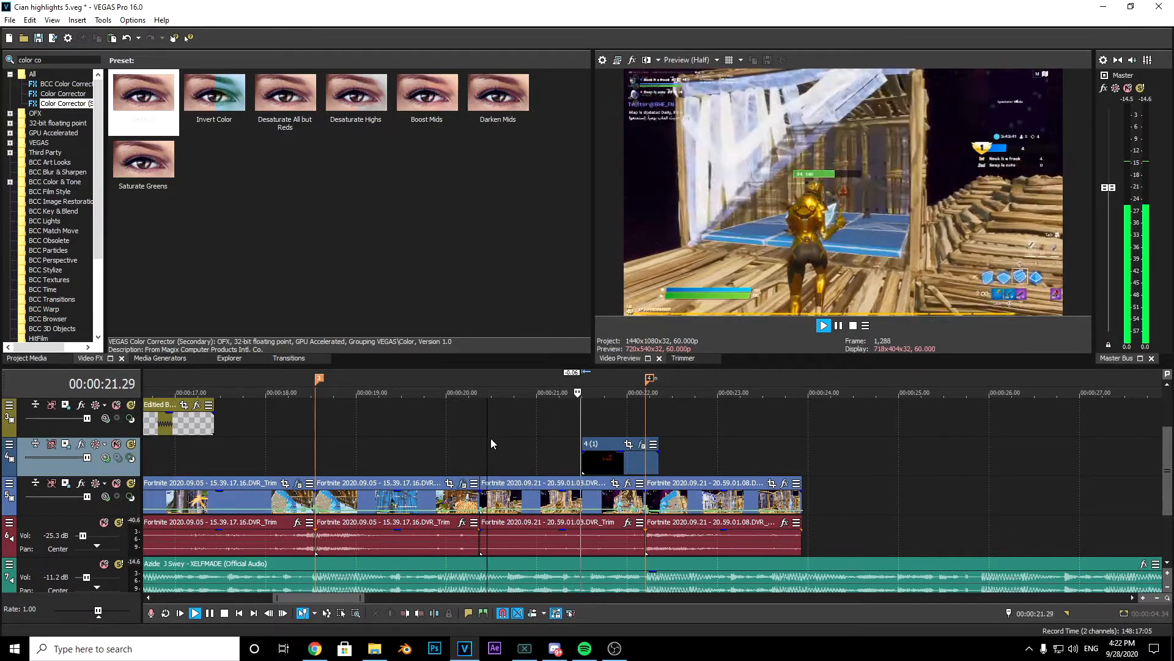
key("space")
key("space")
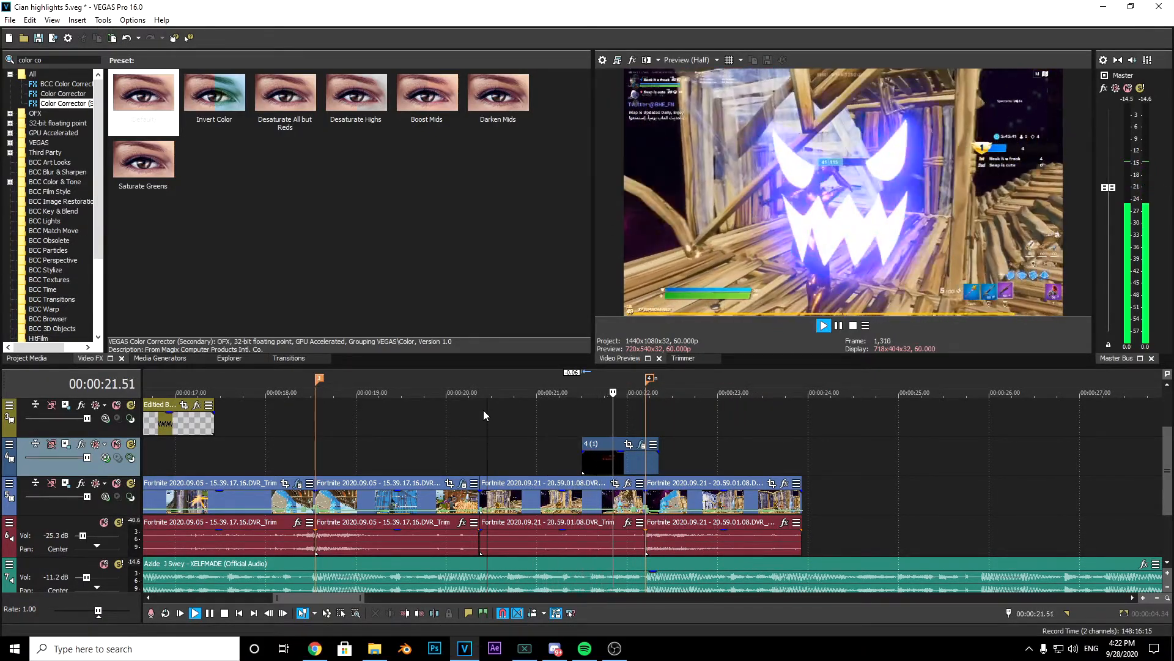
key("space")
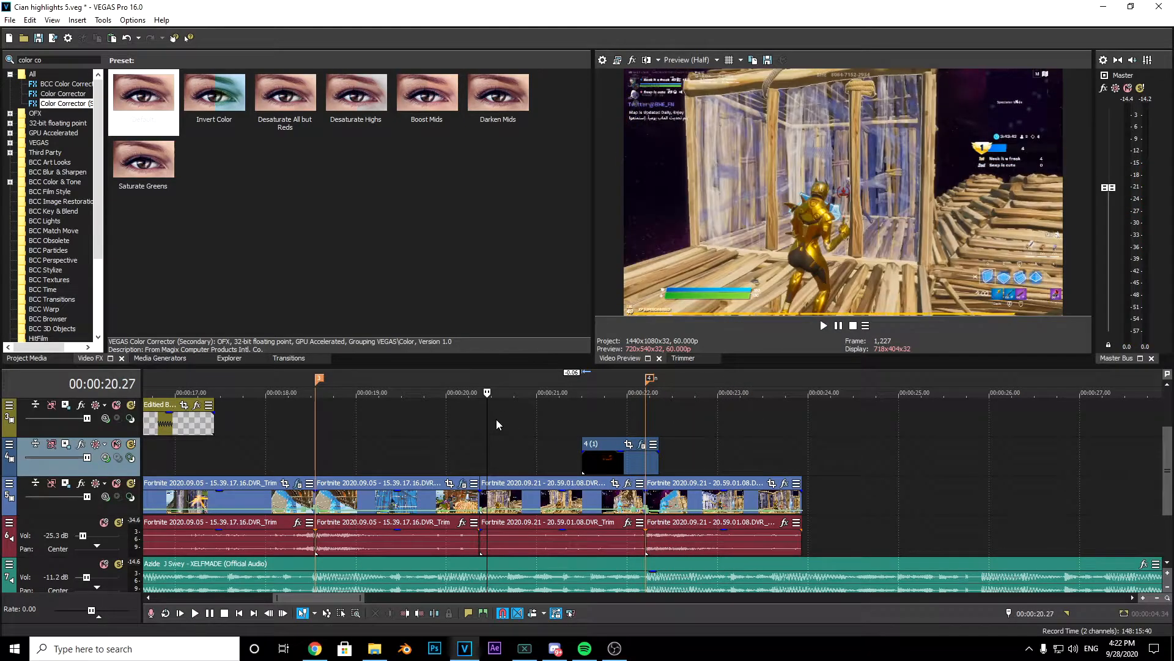
left_click(594, 424)
left_click_drag(594, 426, 469, 434)
key("space")
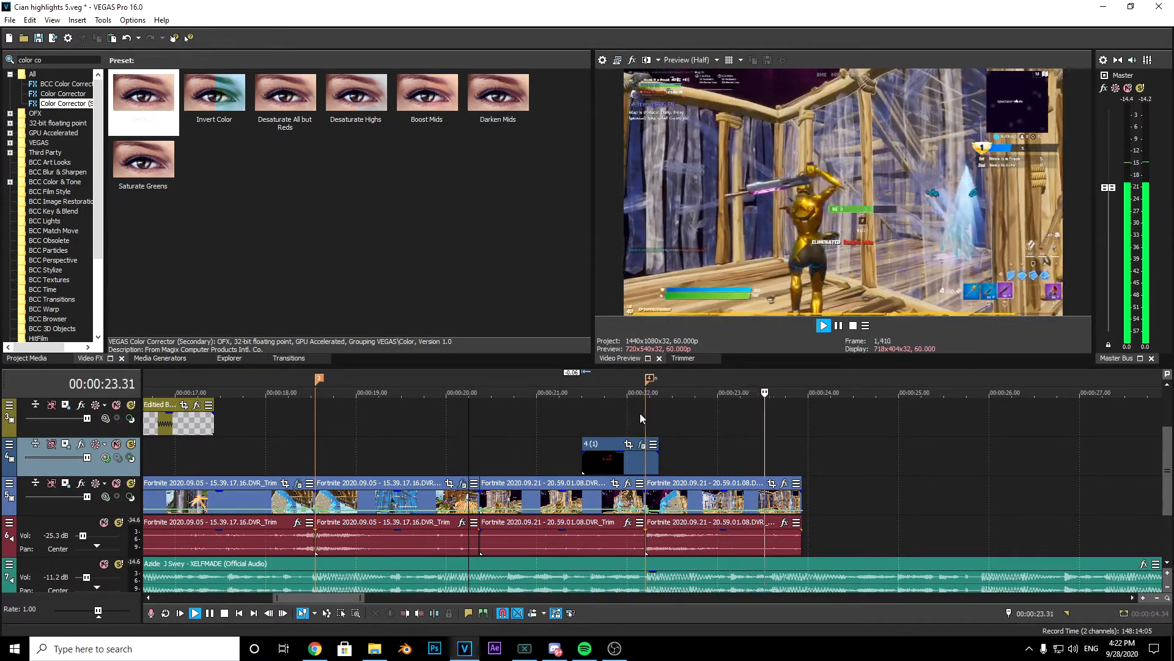
key("space")
left_click(592, 503)
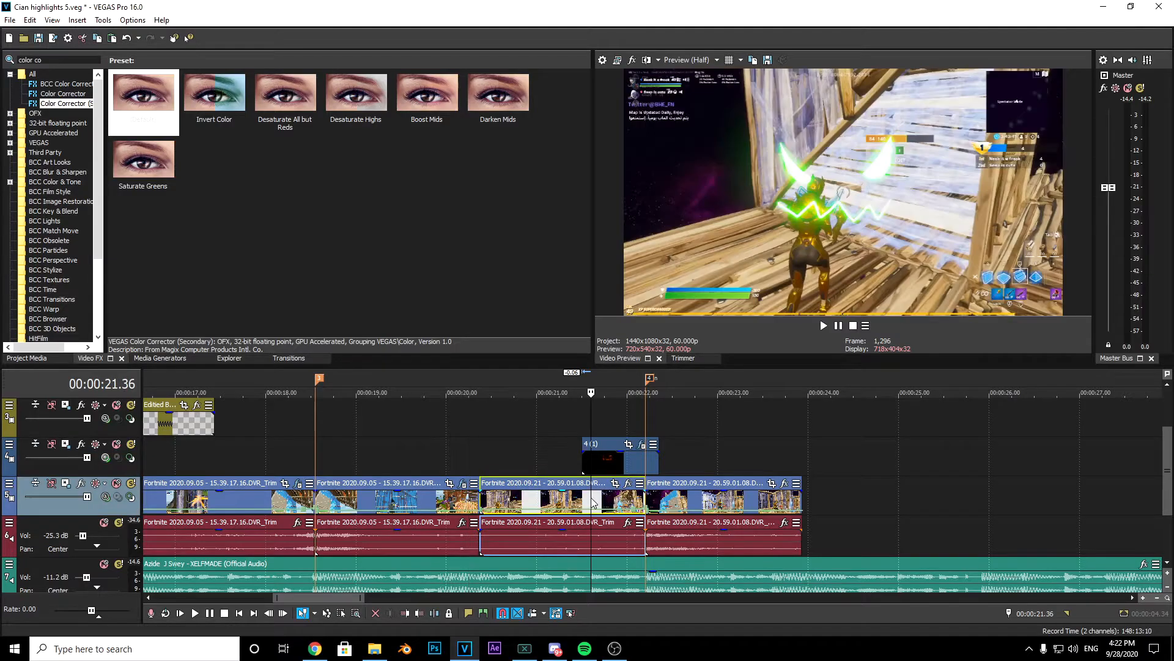
scroll(744, 494, "up", 2)
left_click_drag(640, 501, 652, 507)
key("ctrl+z")
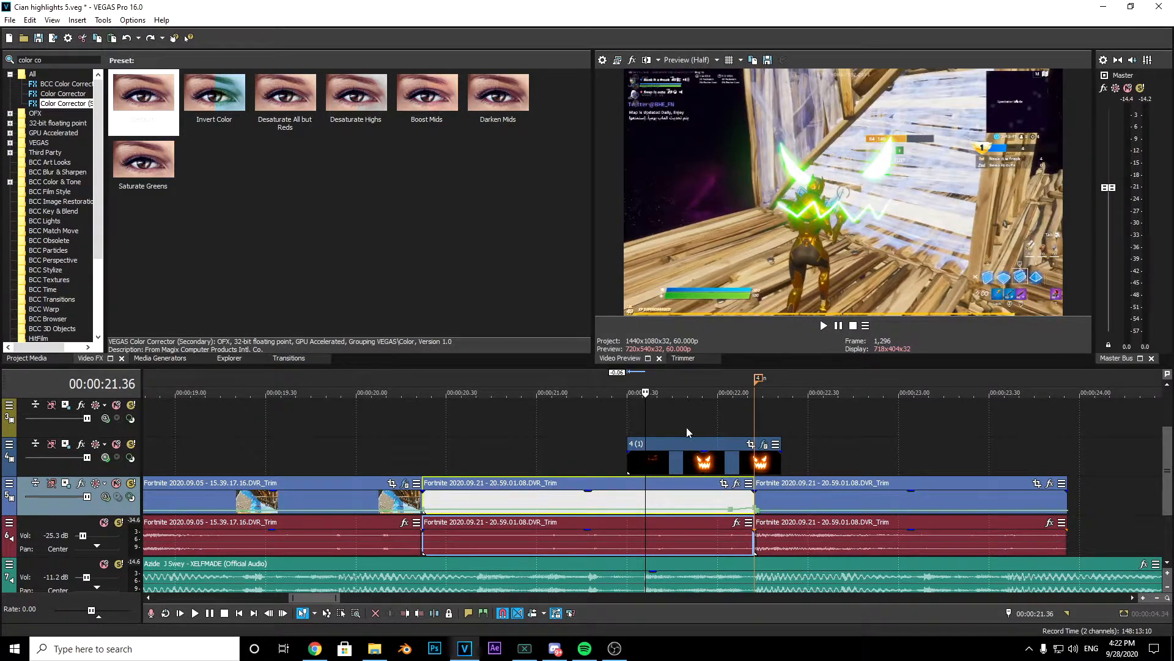
left_click(501, 408)
left_click(39, 42)
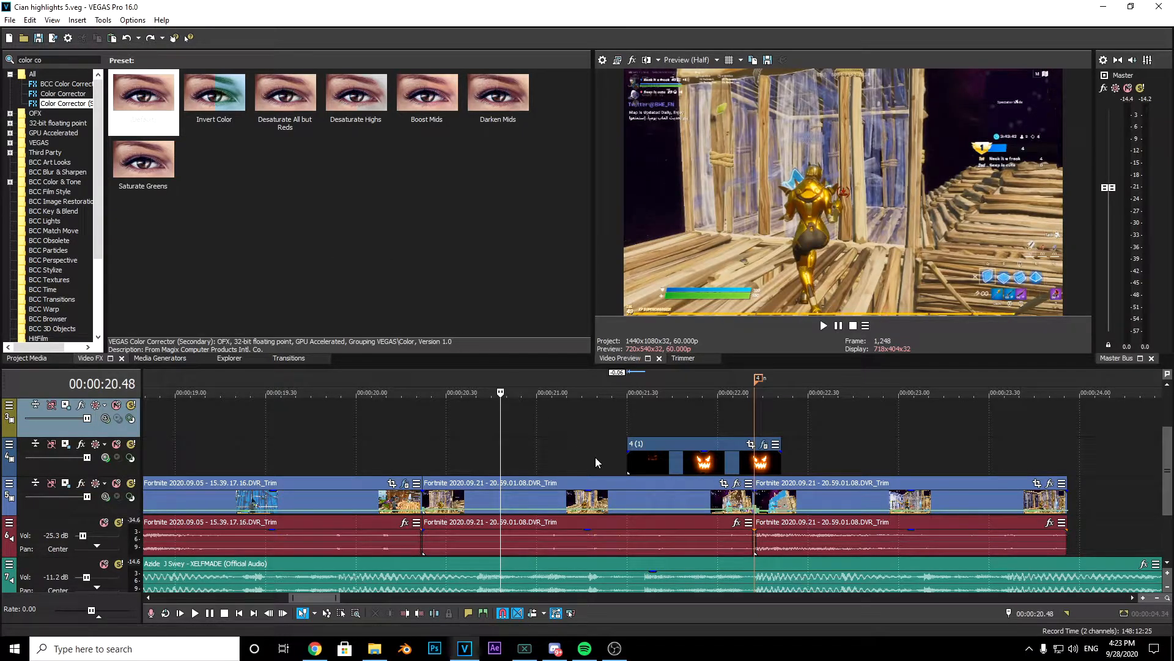
Split the gameplay clip before the second kill marker at 21.30, where the 4 (1) overlay starts
left_click(599, 457)
left_click_drag(599, 413, 623, 412)
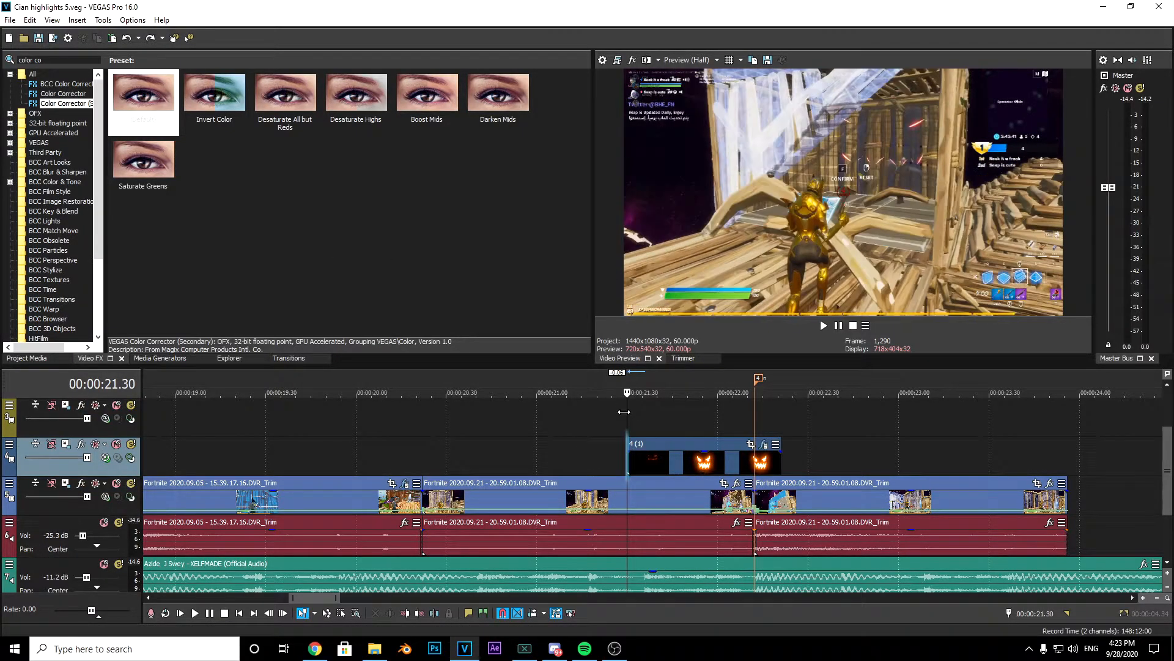
left_click(629, 498)
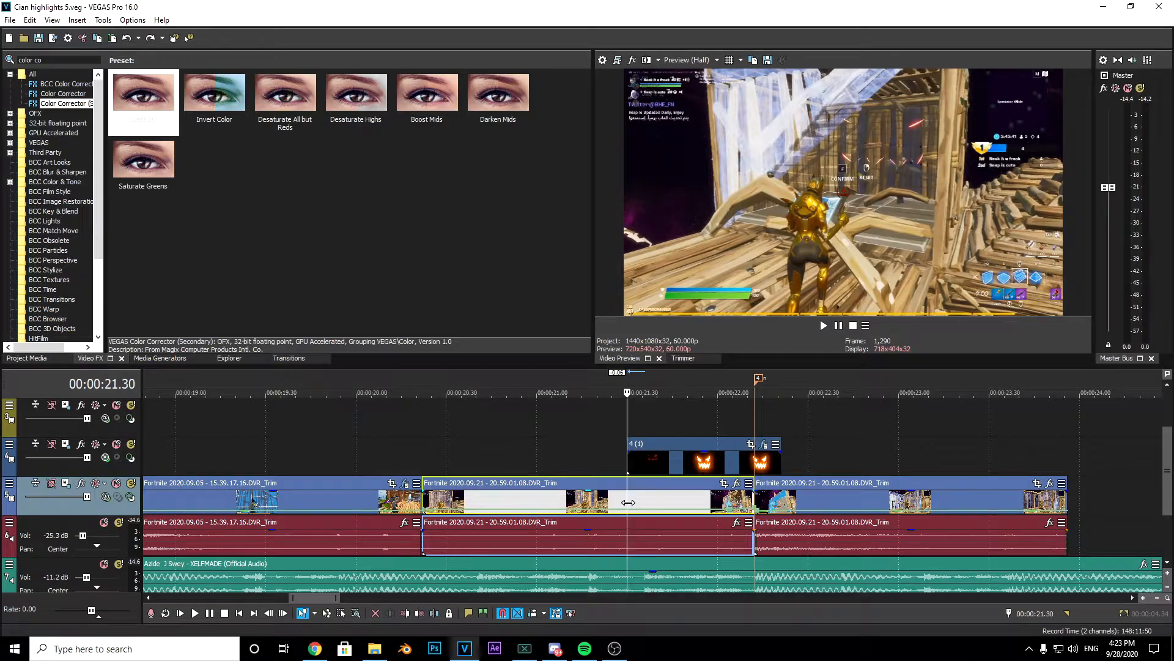
key("s")
left_click(648, 500)
left_click(591, 504)
Apply the 75% Black and White effect preset to the short gameplay section beneath the 4 (1) overlay
left_click(670, 495)
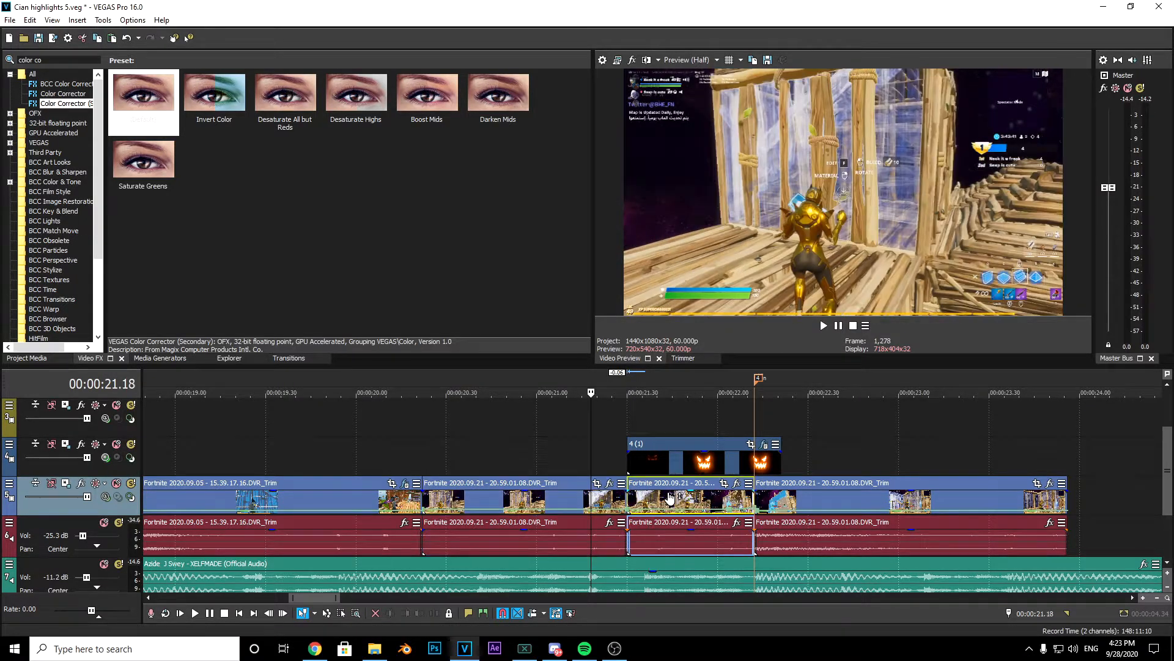
left_click(659, 506)
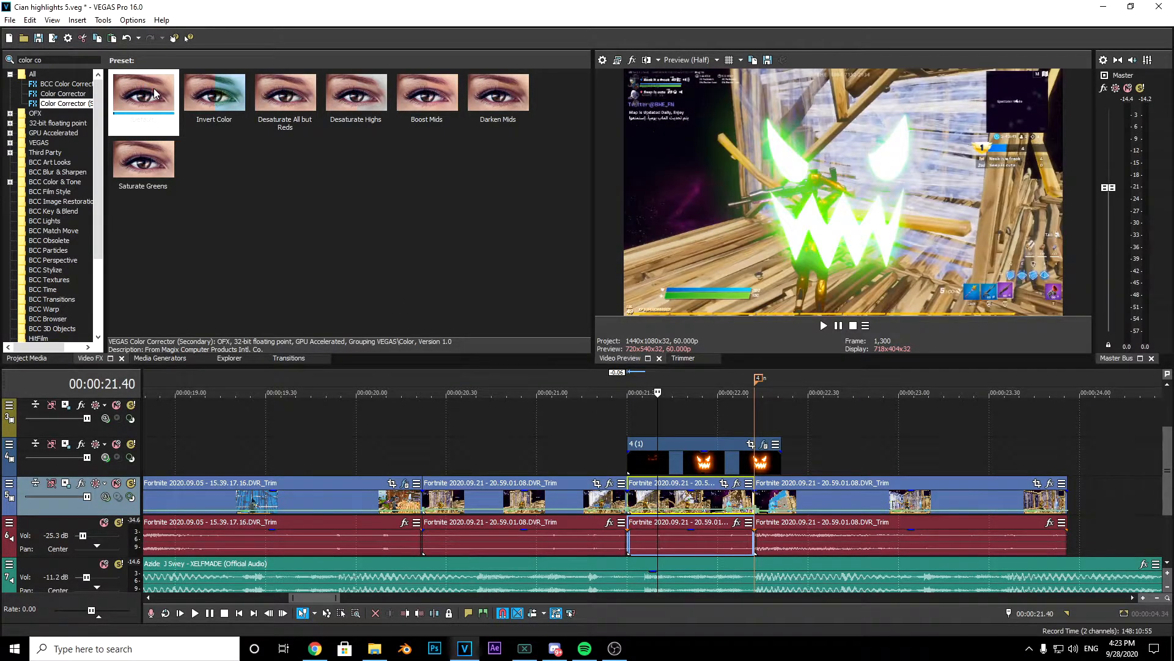
left_click(49, 59)
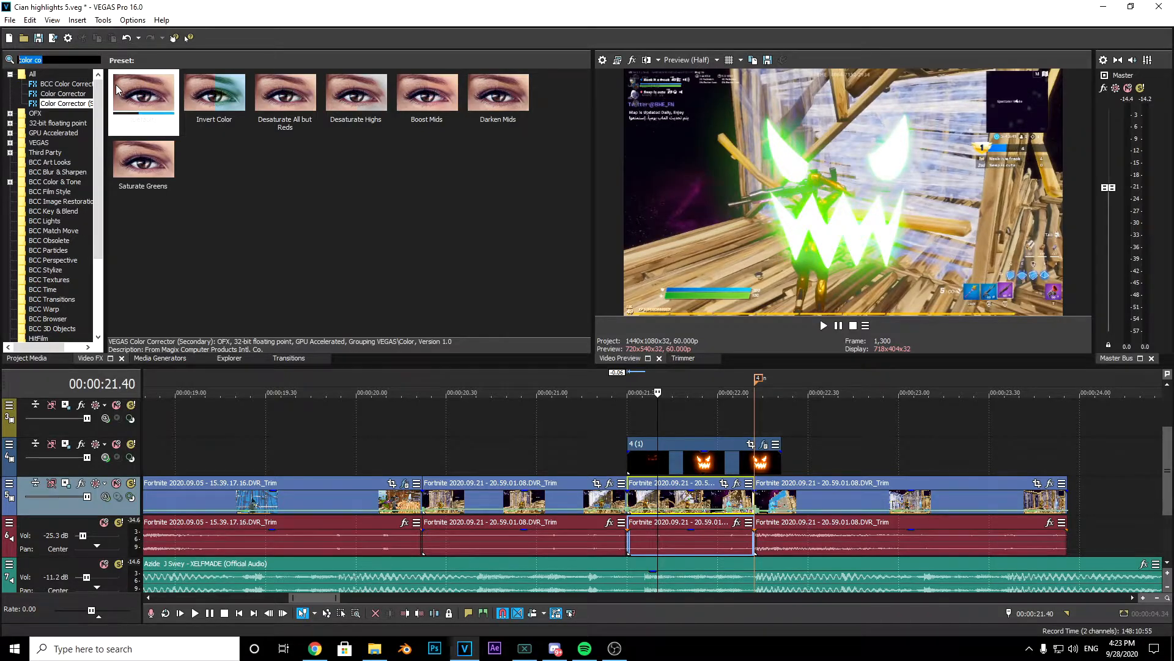
type("bla")
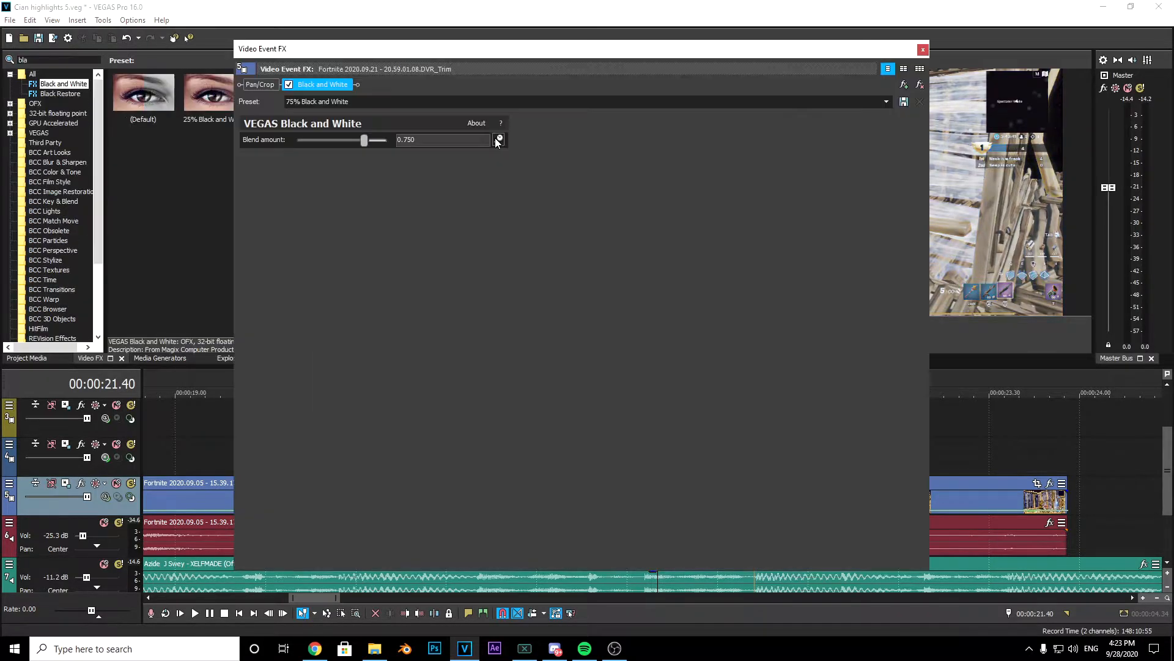
Animate the Black and White blend amount from 0 at the section's start to its end at 0.42, and preview the section
left_click(498, 140)
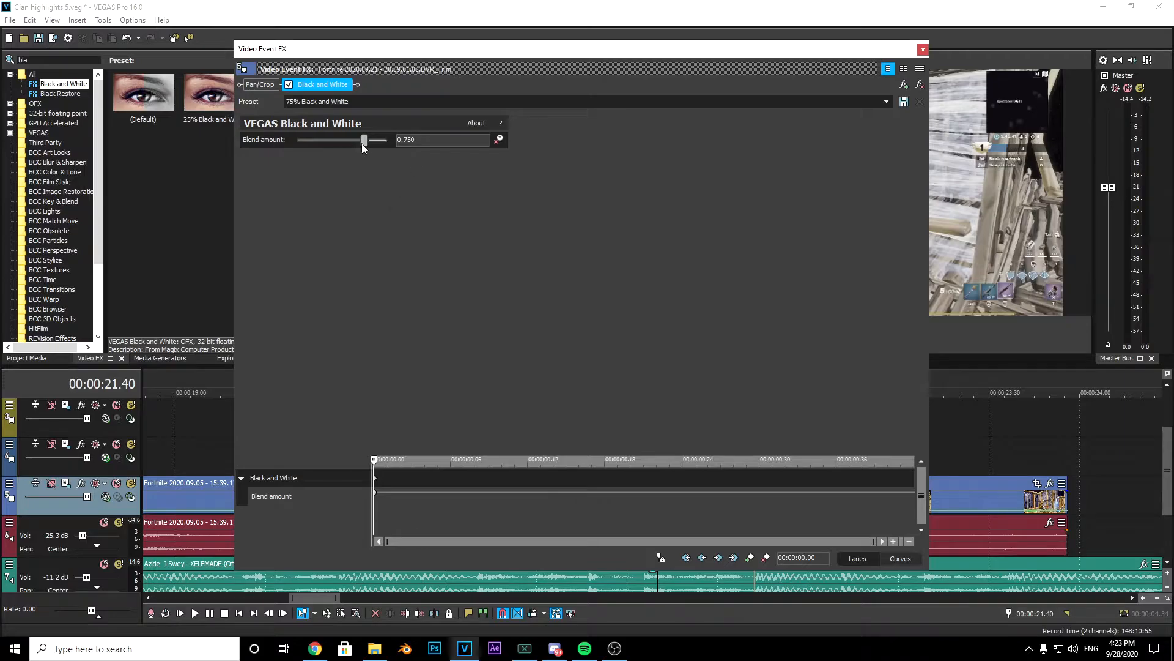
left_click_drag(362, 139, 124, 158)
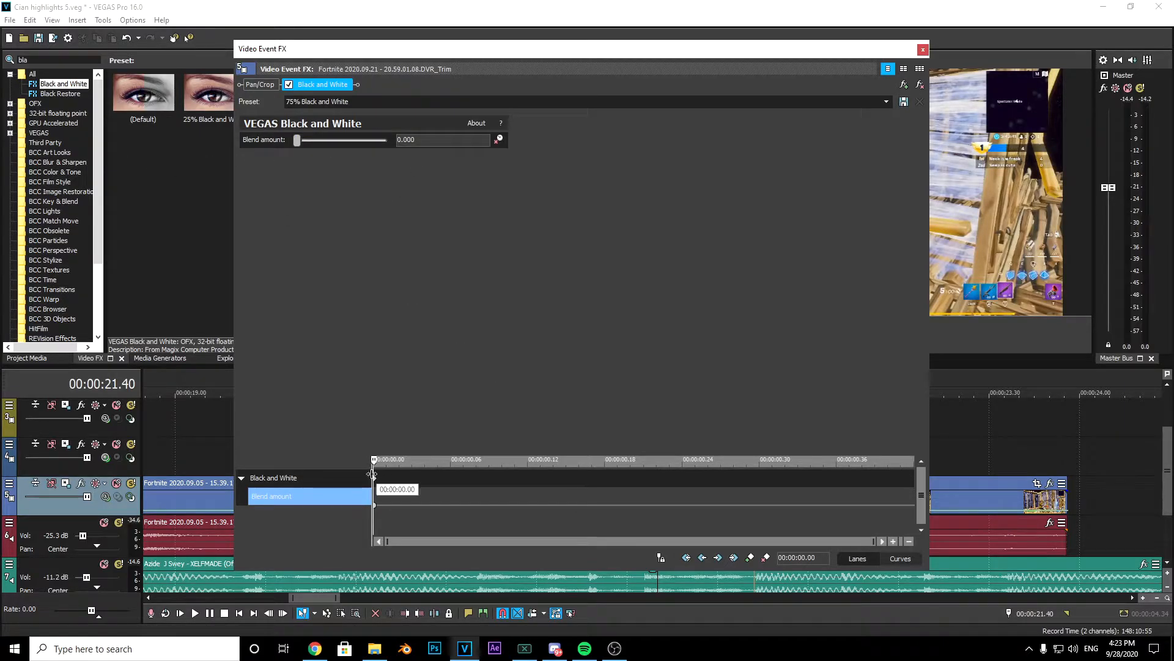
left_click_drag(378, 460, 992, 463)
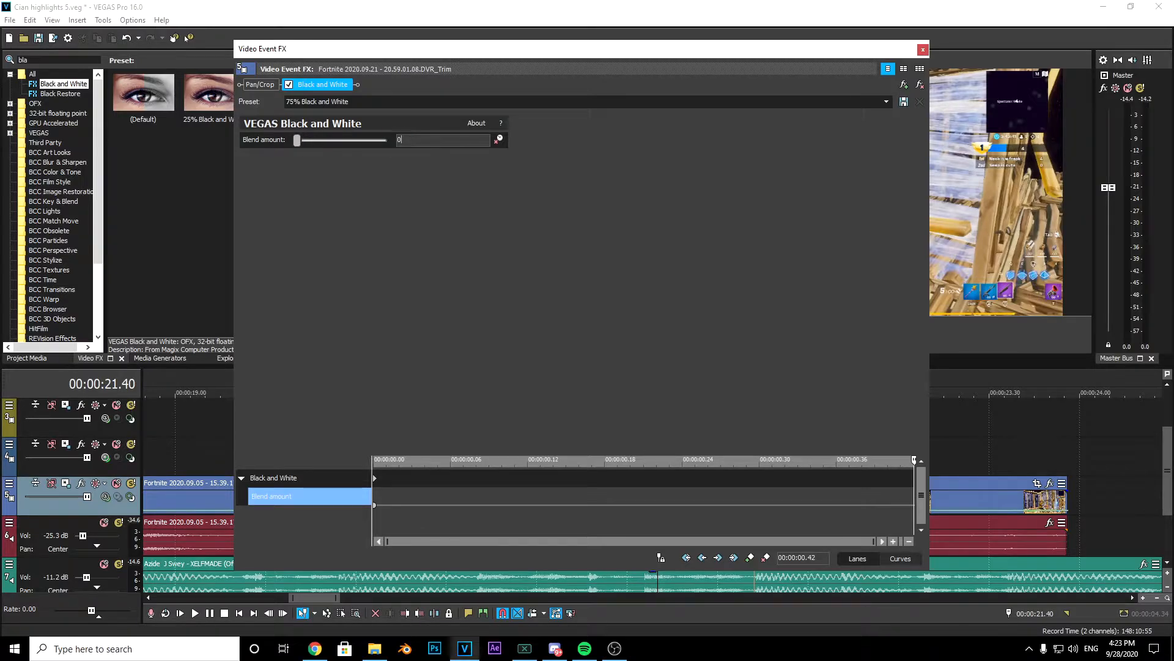
key("Return")
left_click(924, 51)
left_click(580, 431)
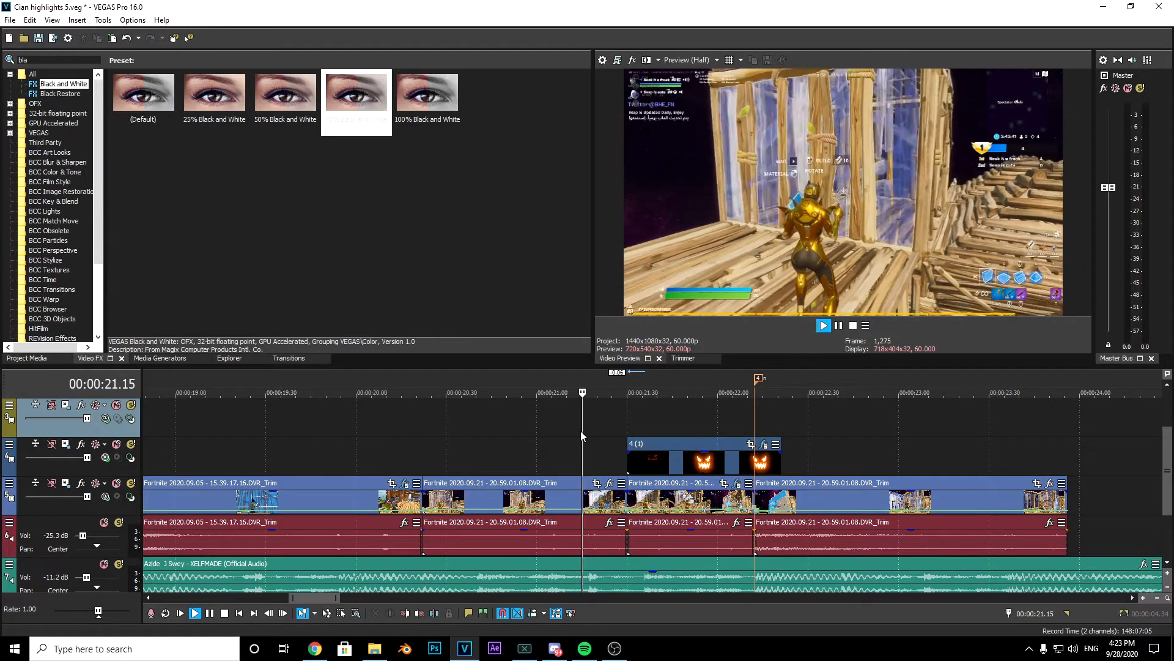
key("space")
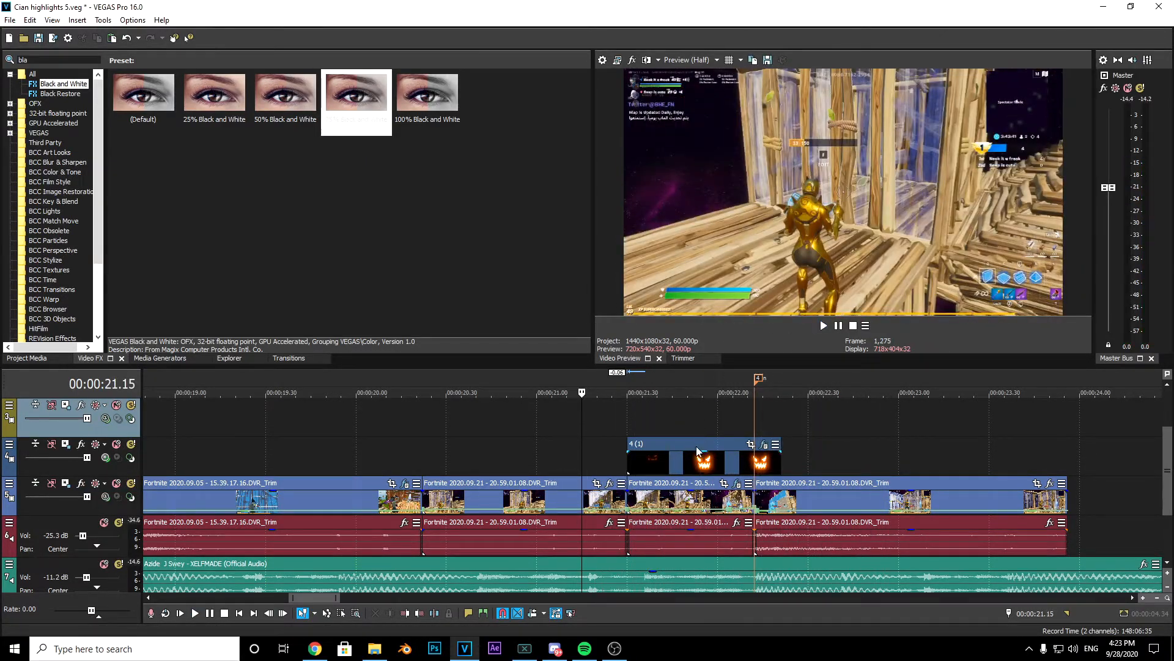
Split the music at 21.30 and at the second kill marker at 22.12 to isolate the section beneath the black-and-white gameplay
key("space")
left_click(733, 504)
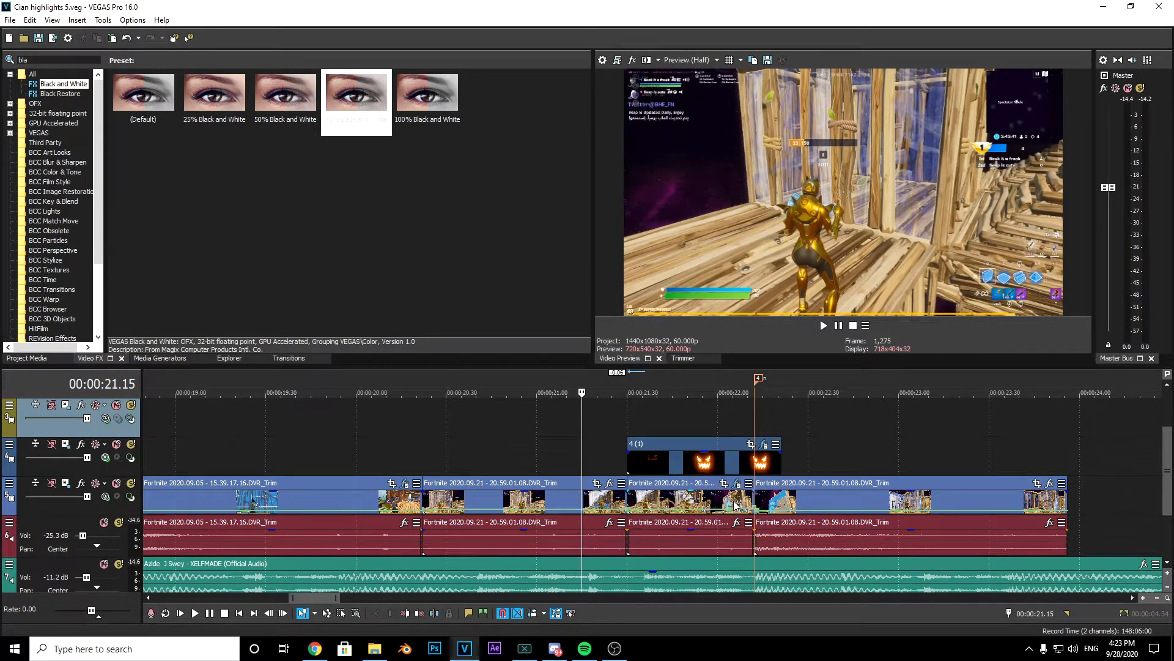
left_click_drag(733, 392, 755, 393)
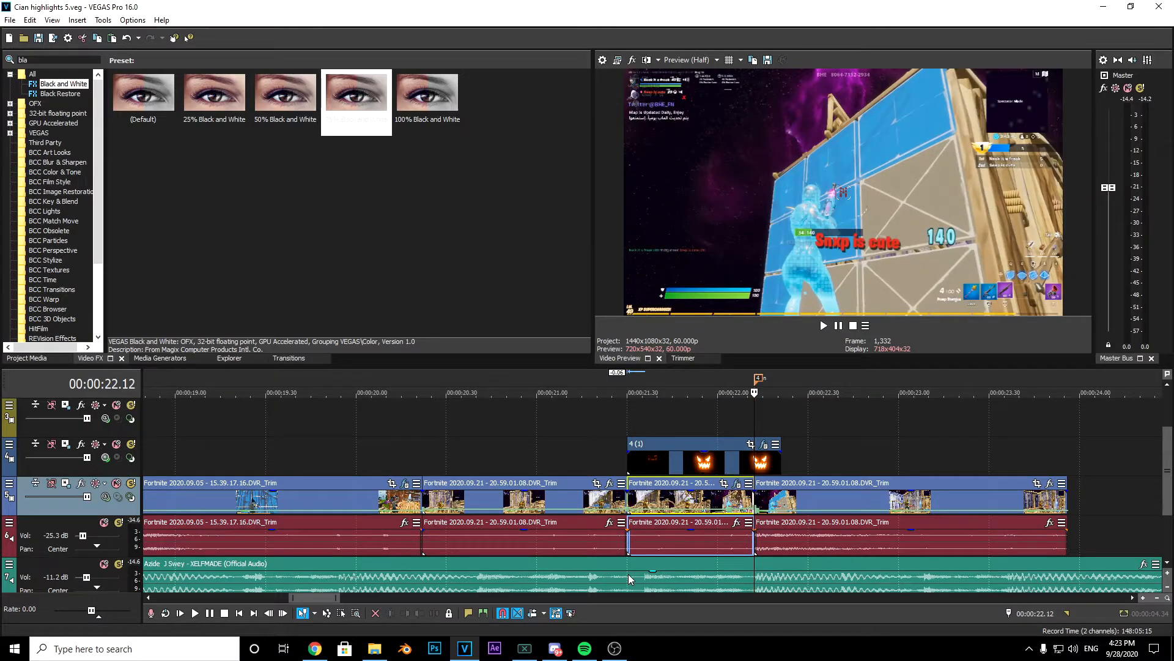
left_click(628, 578)
key("s")
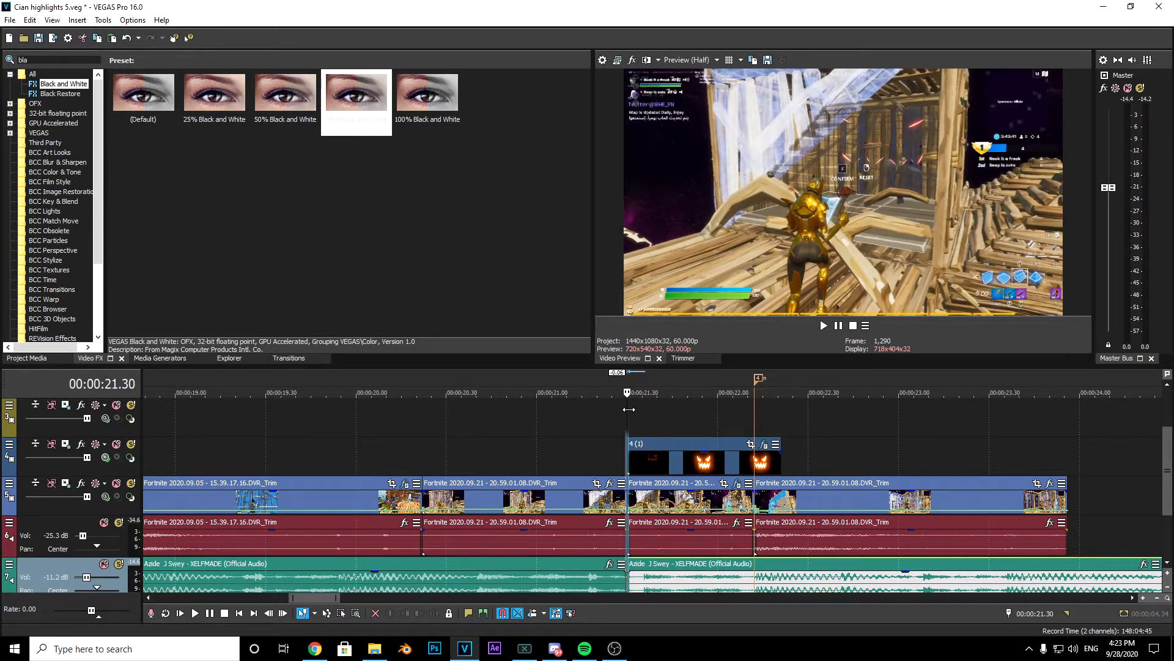
left_click(754, 586)
key("s")
left_click(679, 584)
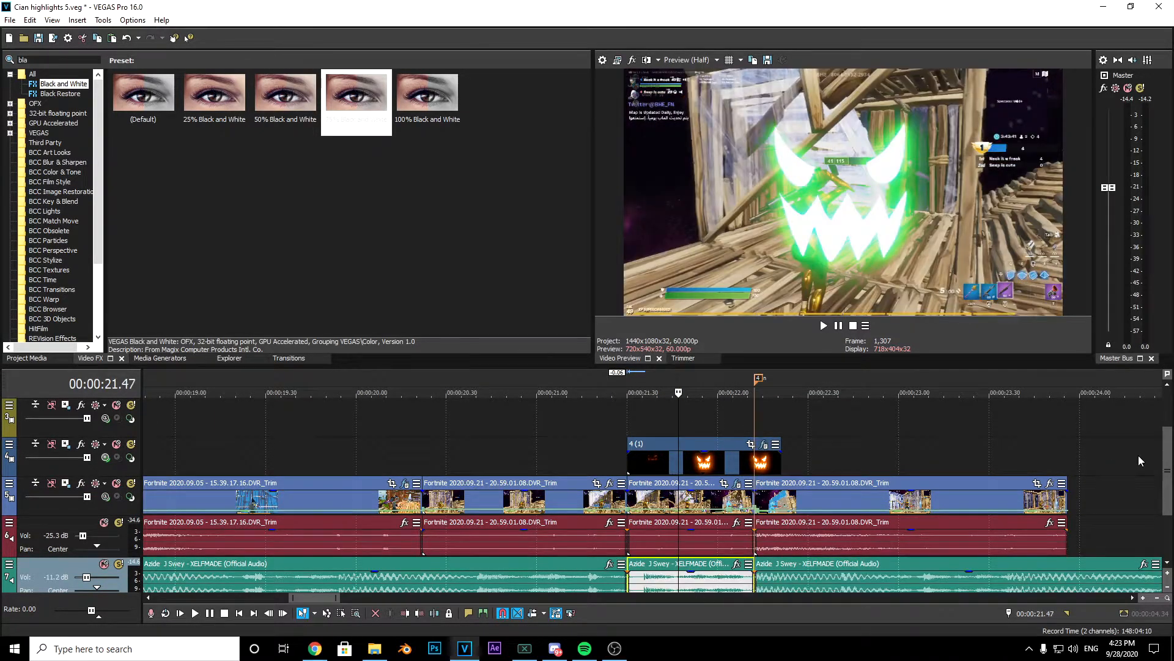
Add a Resonant Filter to the isolated music section with the saved low-pass preset at 1,086 Hz, and preview it
scroll(702, 546, "down", 1)
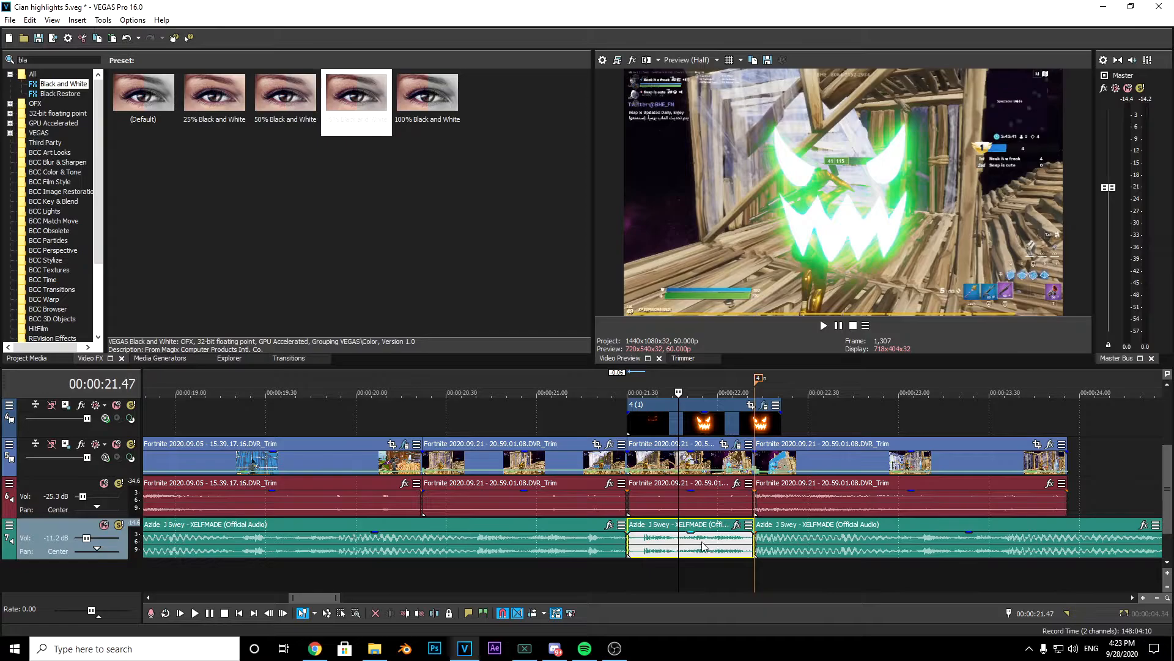
left_click(737, 523)
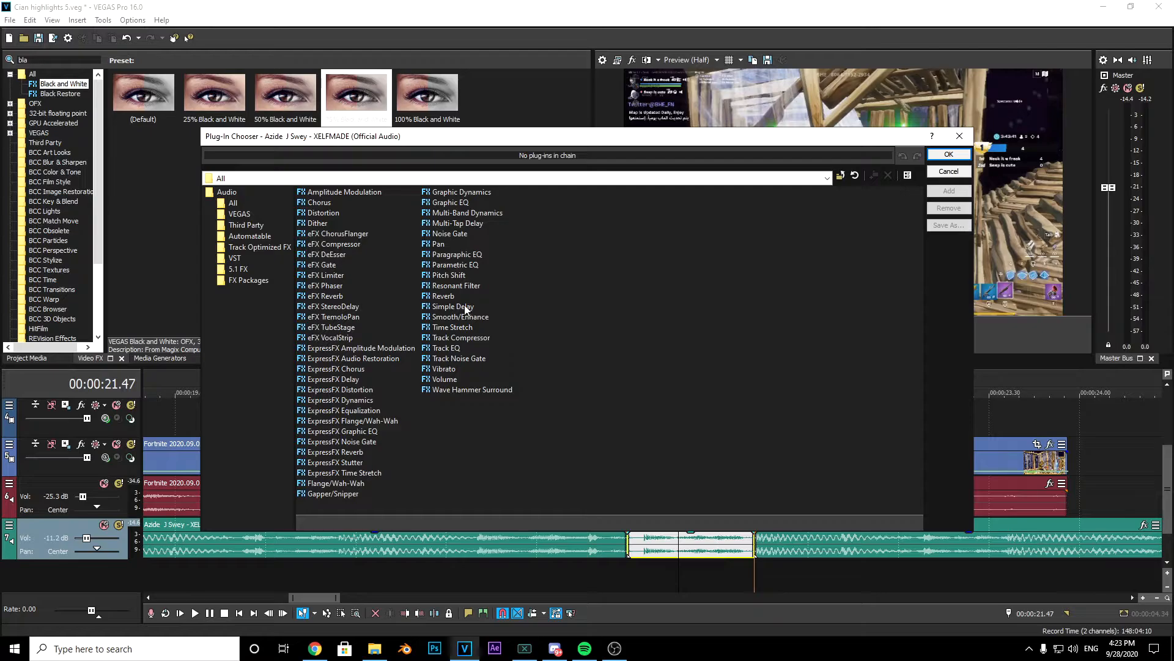
left_click(463, 287)
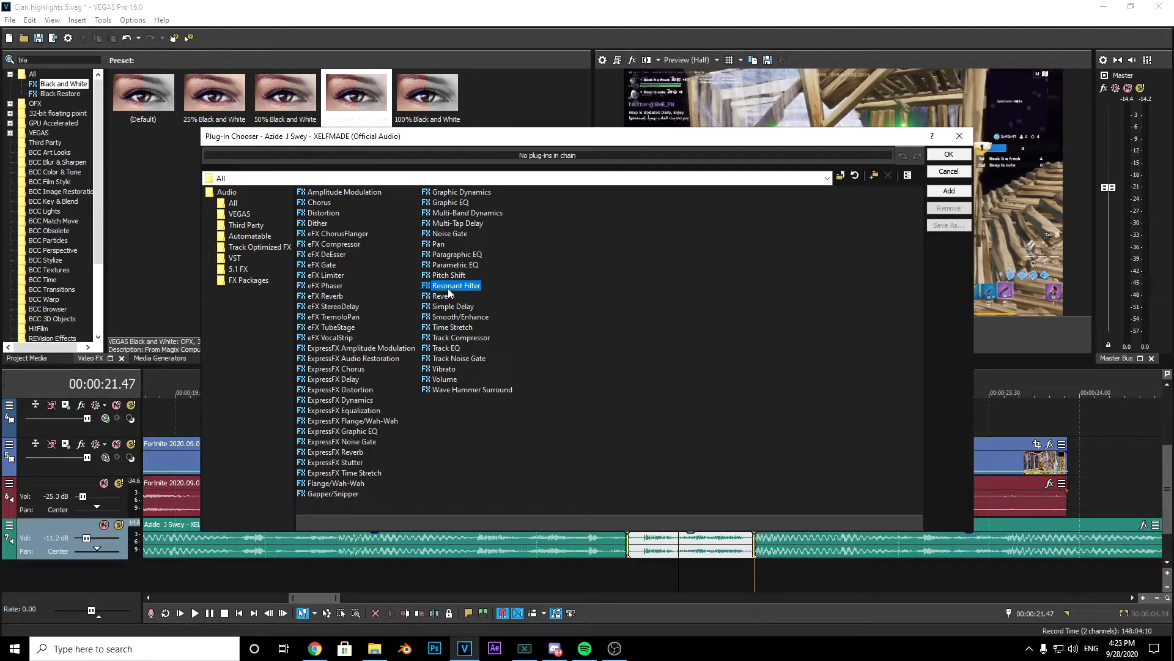
left_click(948, 191)
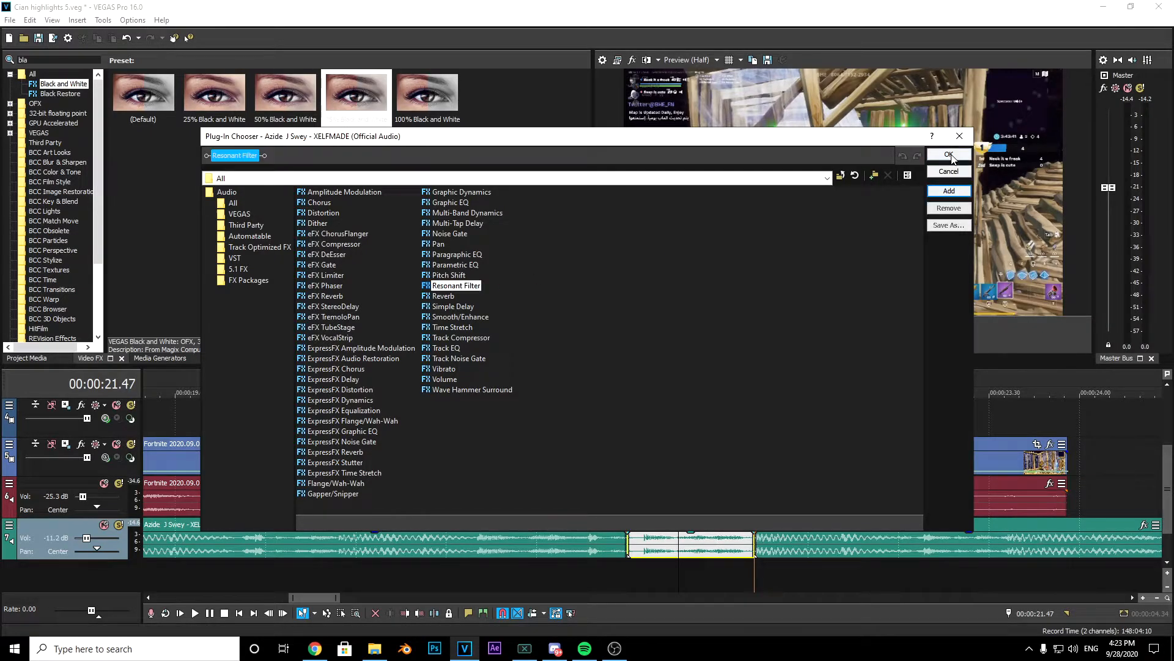
left_click(948, 154)
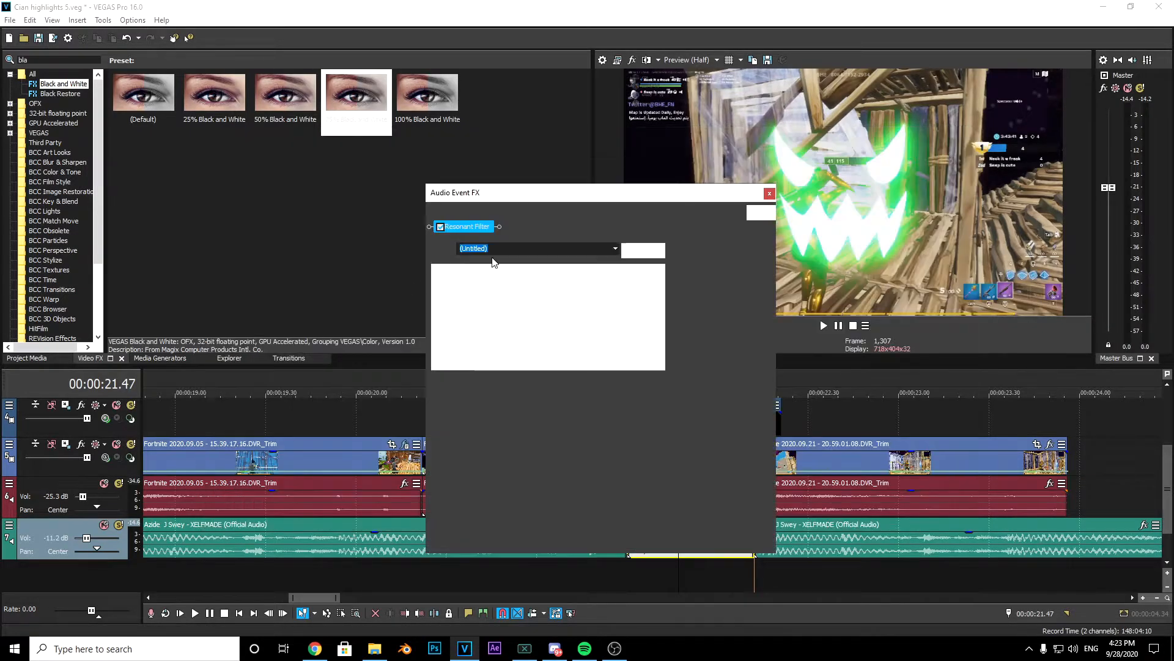
left_click(615, 249)
left_click(468, 404)
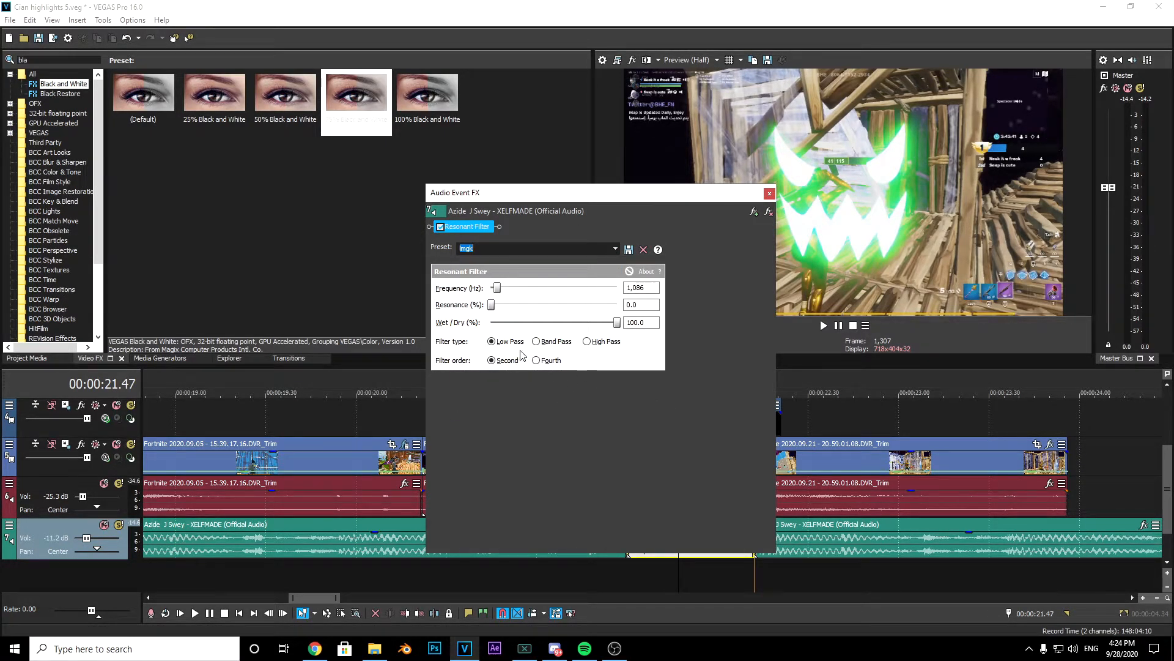
left_click(769, 194)
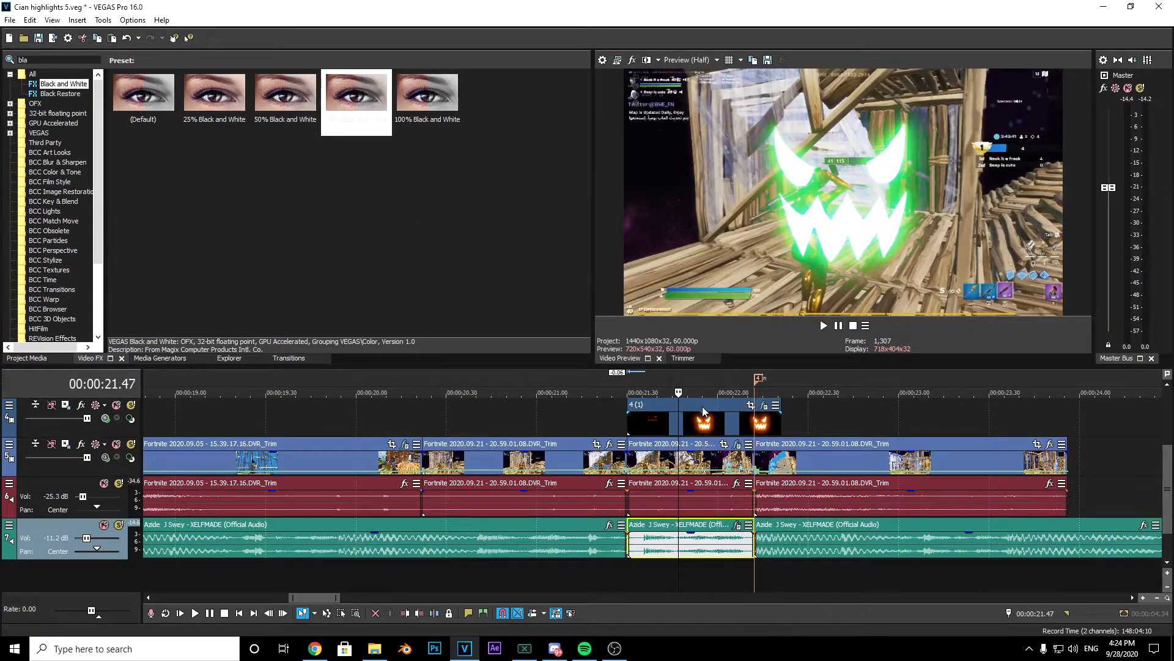
left_click(593, 414)
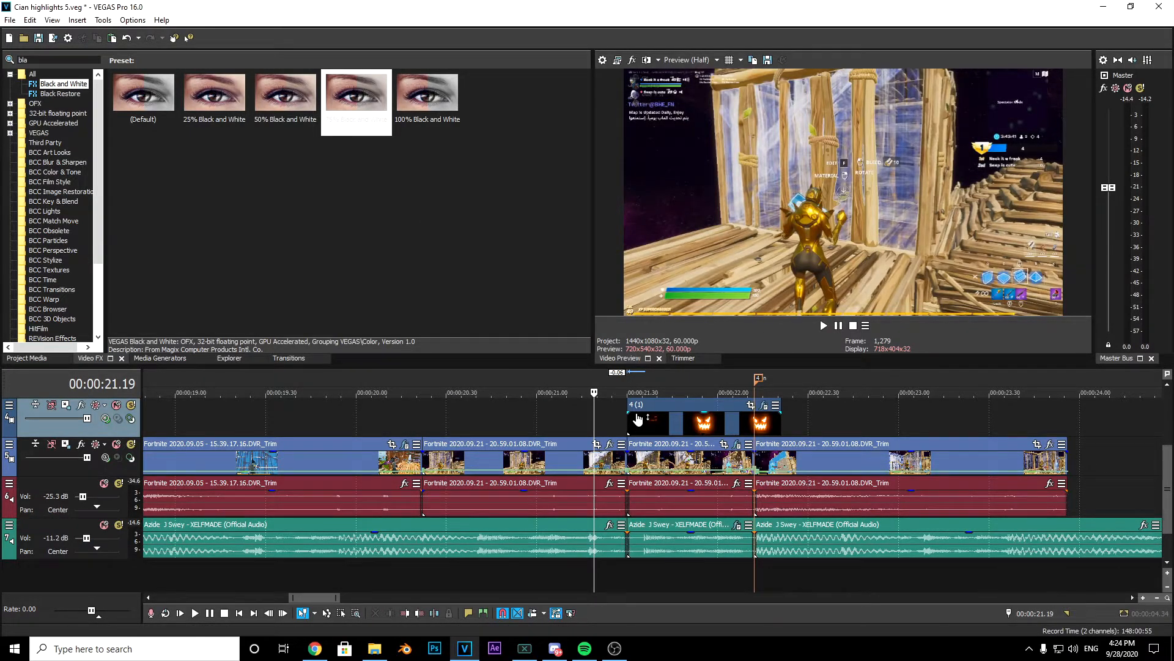
key("space")
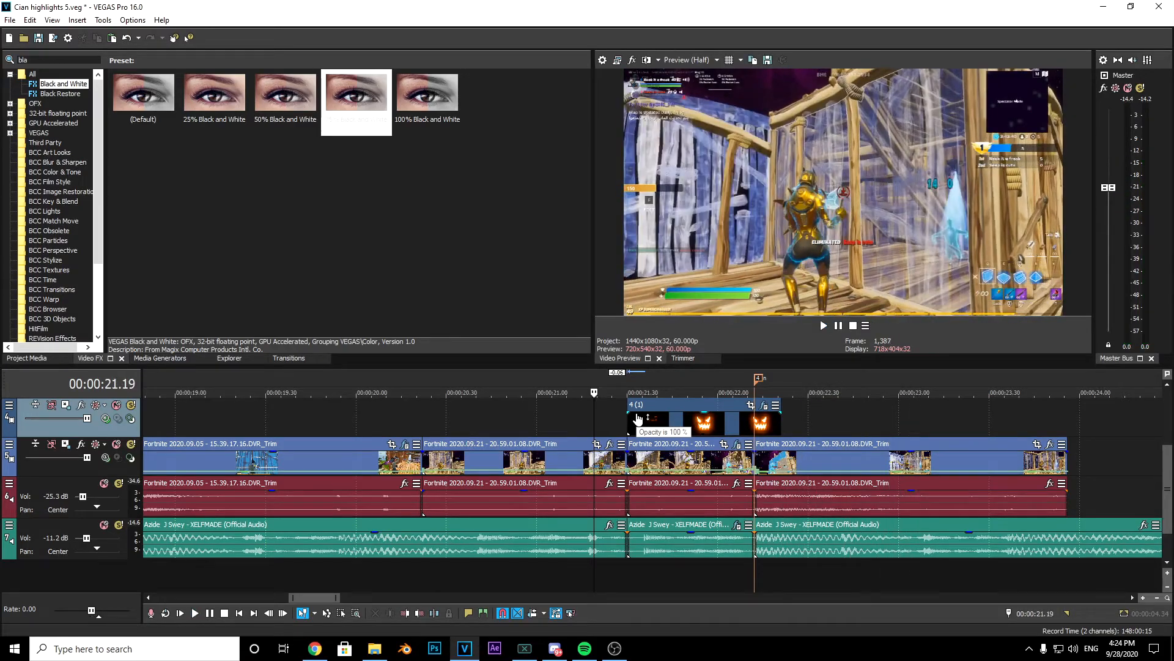
key("space")
Crossfade the music at both edges of the filtered section, overlapping the pieces by about 0.07, and play back the transitions
scroll(756, 558, "up", 4)
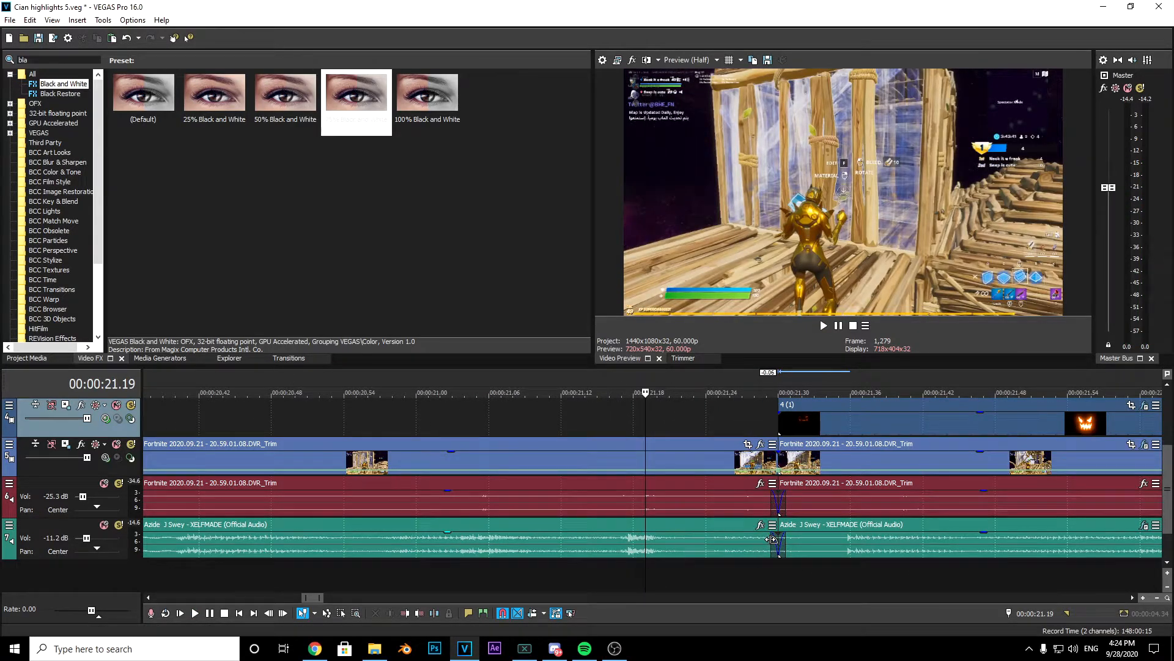
left_click_drag(775, 543, 857, 543)
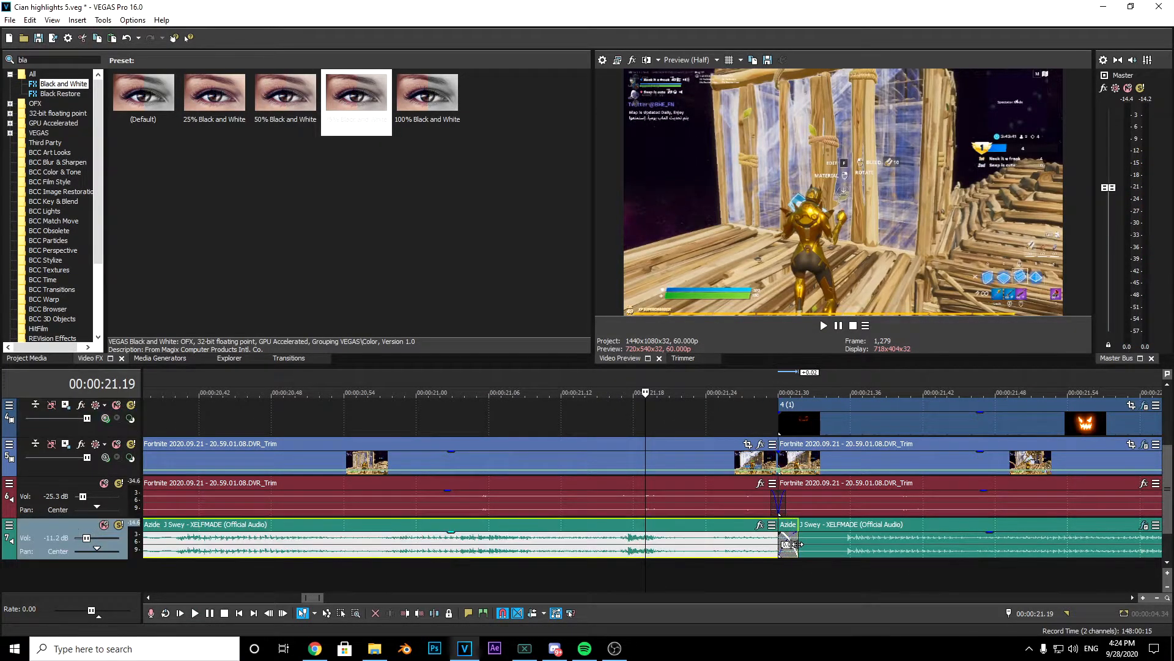
scroll(872, 572, "down", 3)
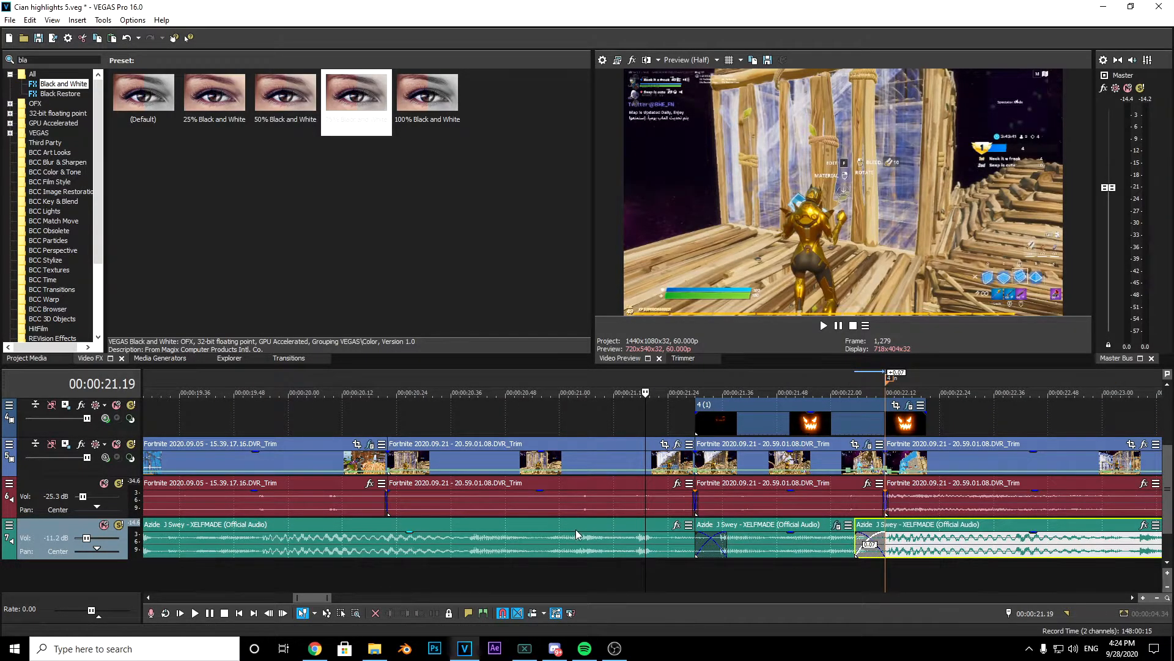
left_click(577, 536)
scroll(611, 532, "down", 3)
key("space")
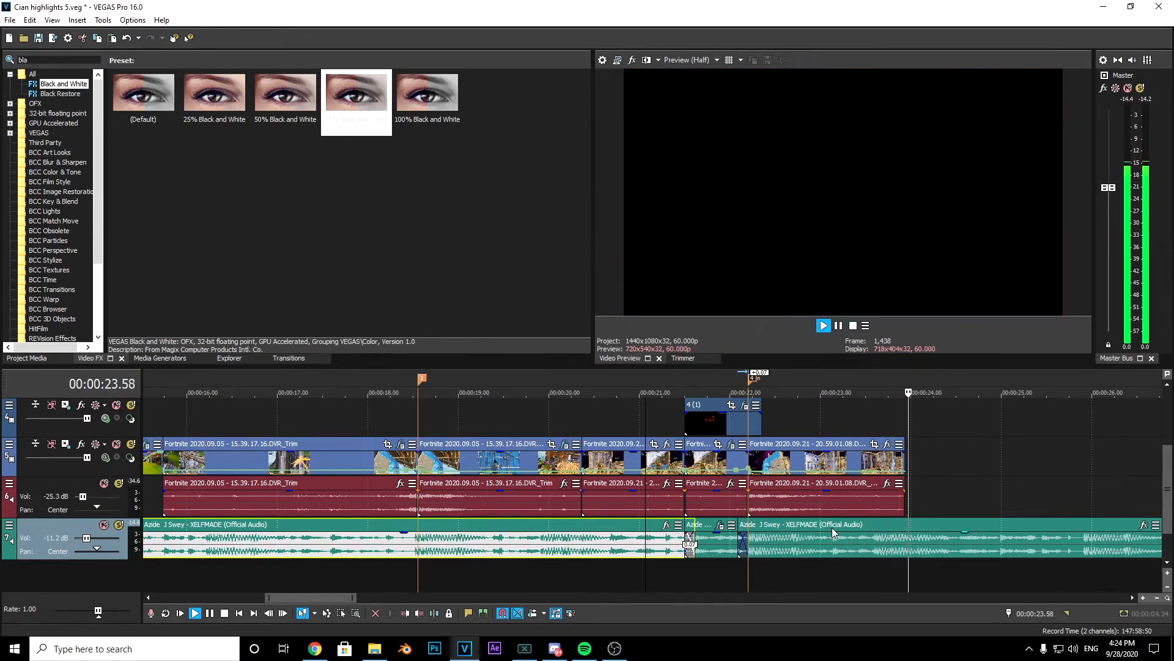
key("space")
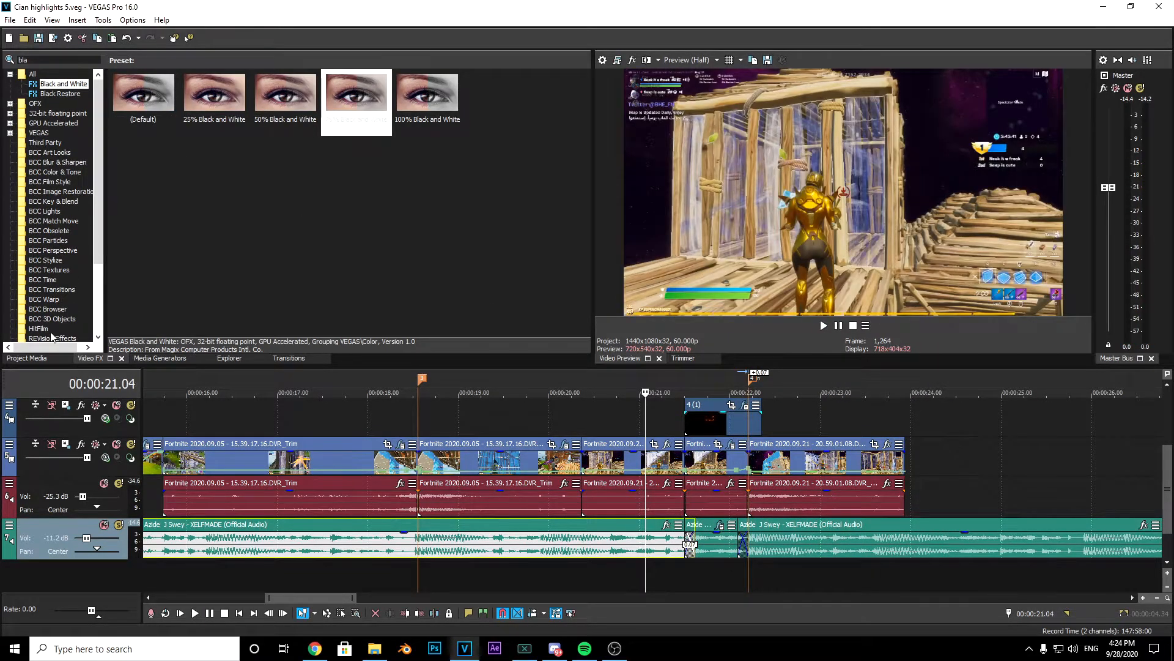
Add Bass_Swoosh.mp3 on a new audio track beneath the music, with its peak aligned to the second kill marker
left_click(26, 358)
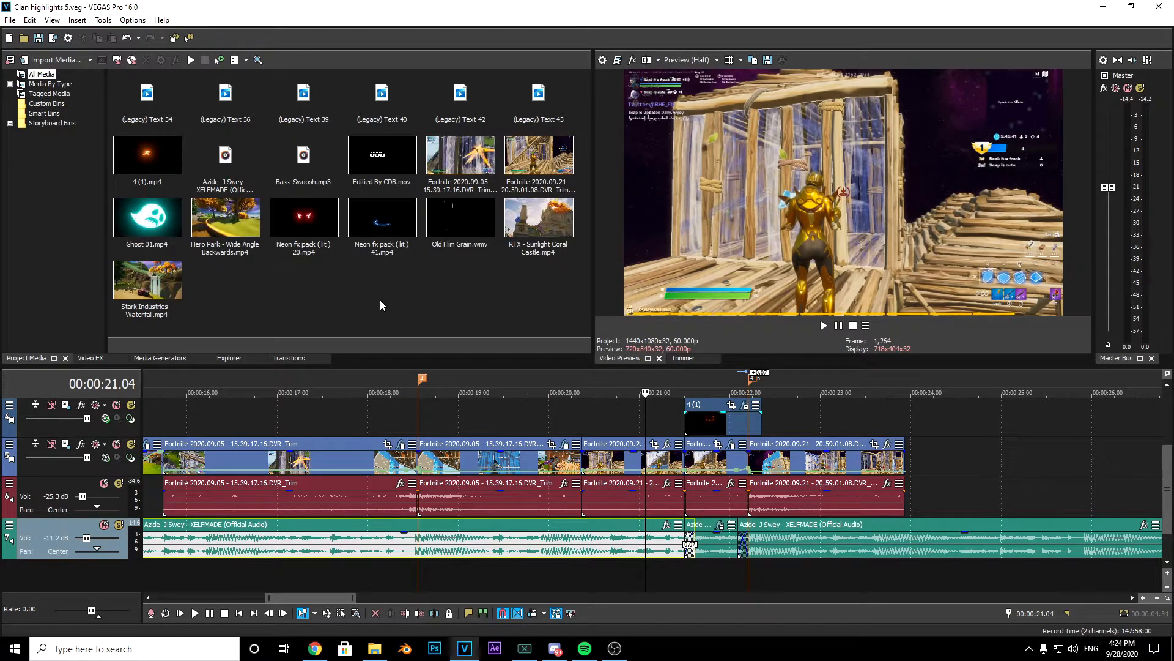
left_click_drag(290, 147, 738, 584)
left_click_drag(797, 554, 768, 554)
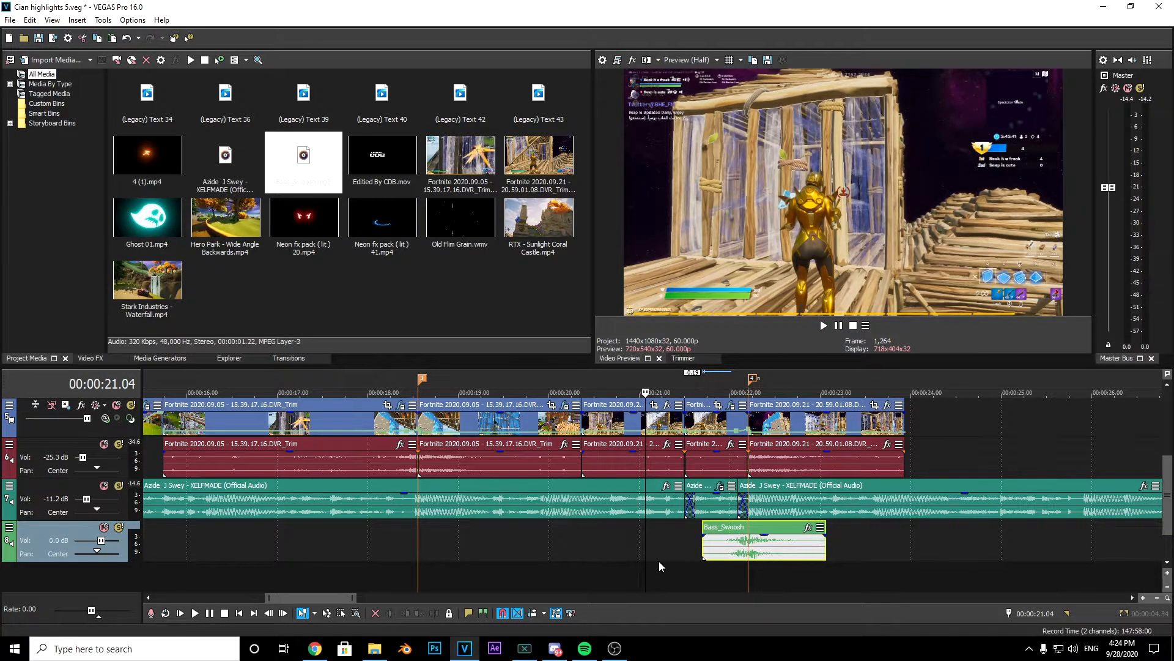
Lower the Bass_Swoosh track's volume to -9.9 dB and preview the sound from 21.30 through the second kill marker
left_click(685, 548)
scroll(832, 583, "down", 1)
left_click_drag(1168, 481, 1168, 466)
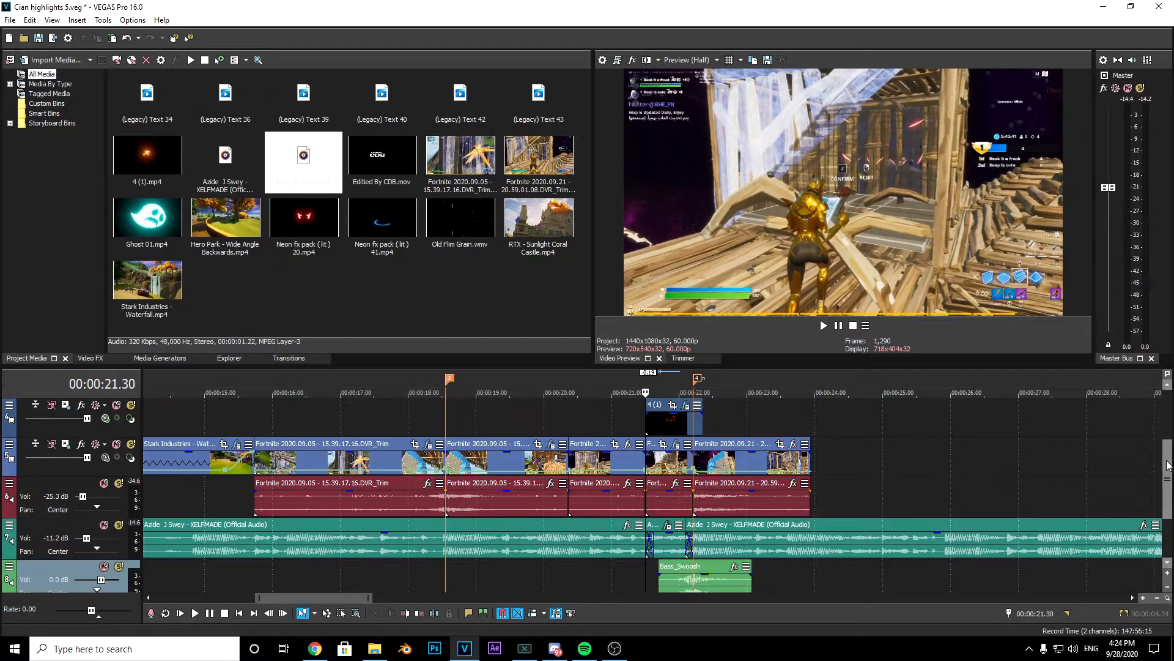
scroll(891, 496, "up", 2)
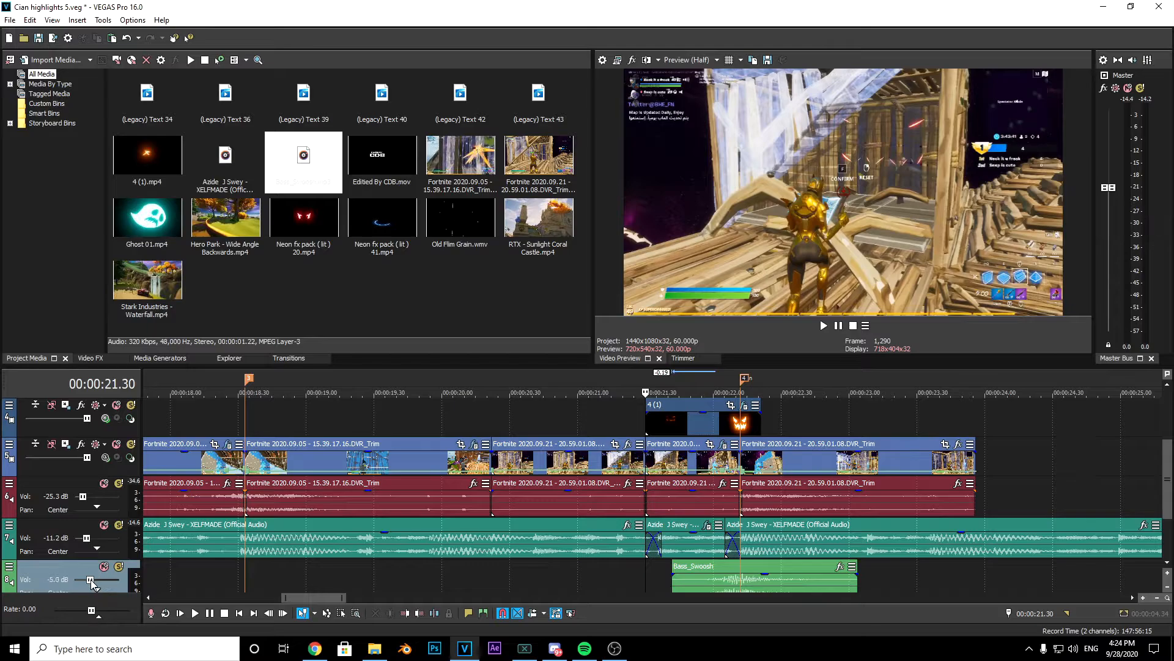
key("space")
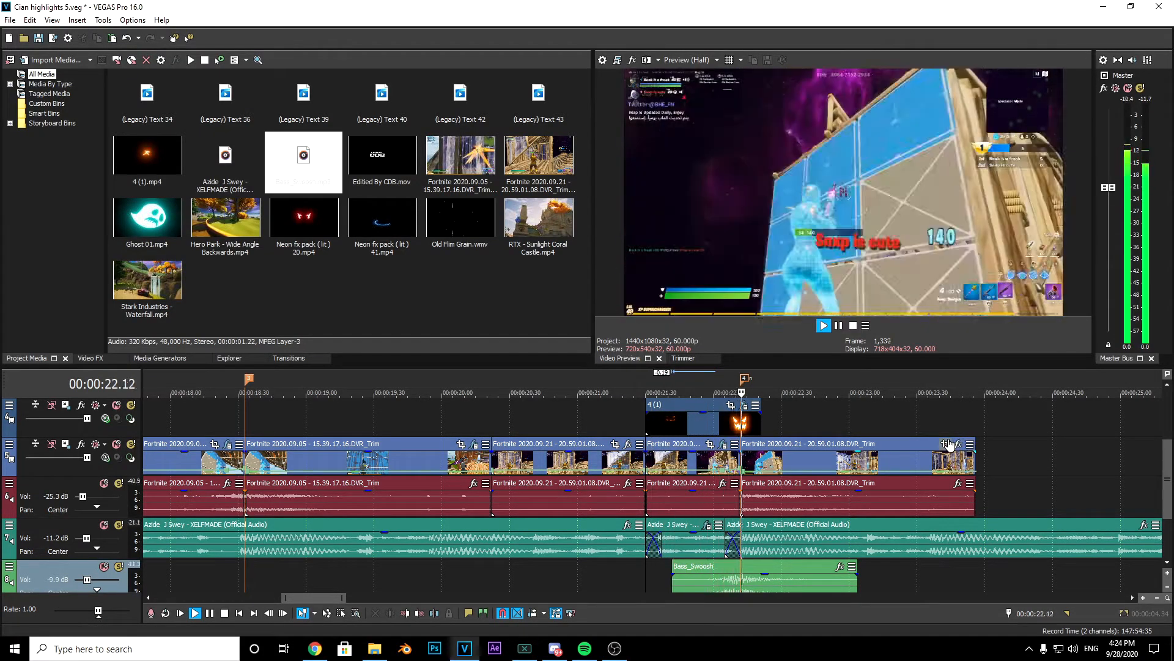
key("space")
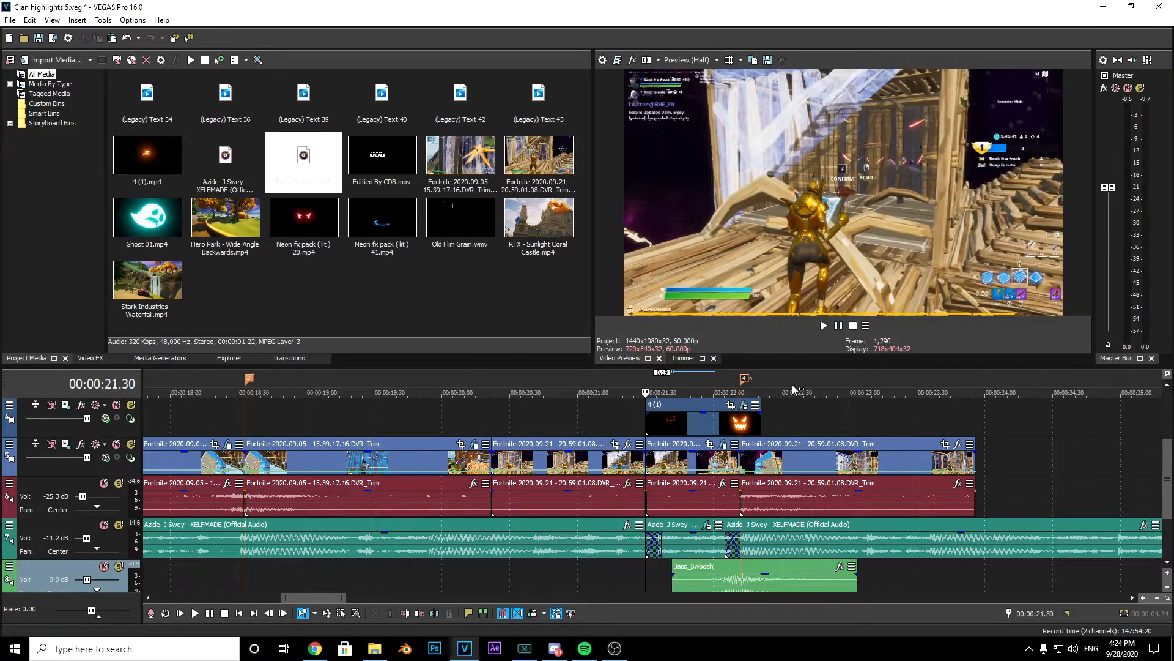
key("space")
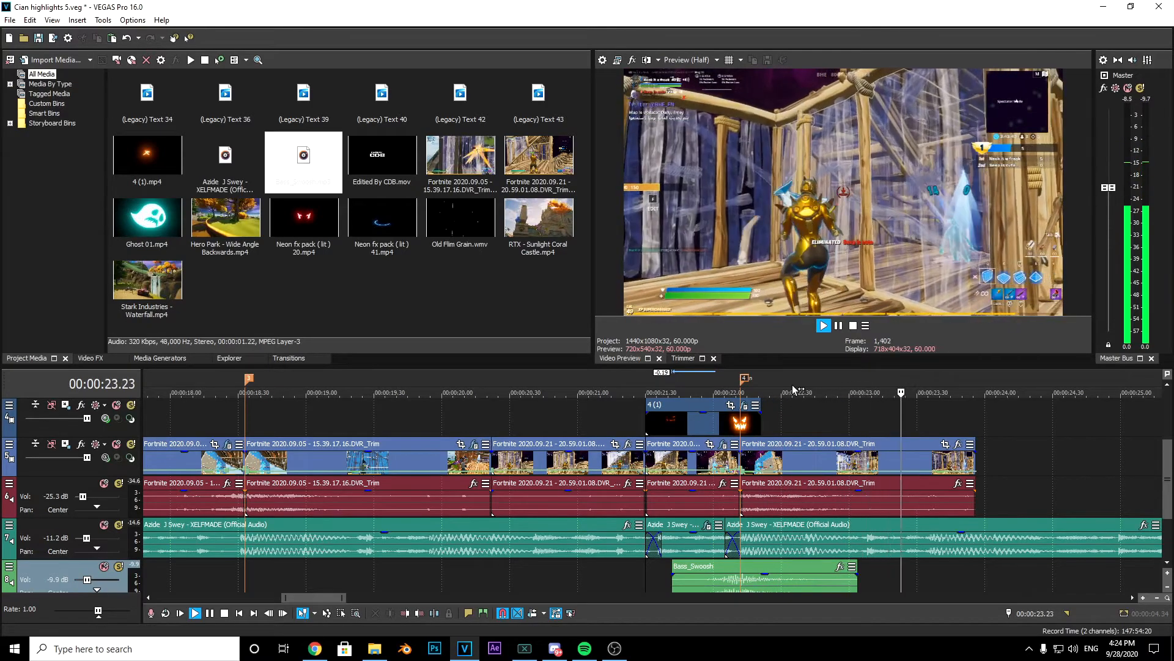
key("space")
key("space")
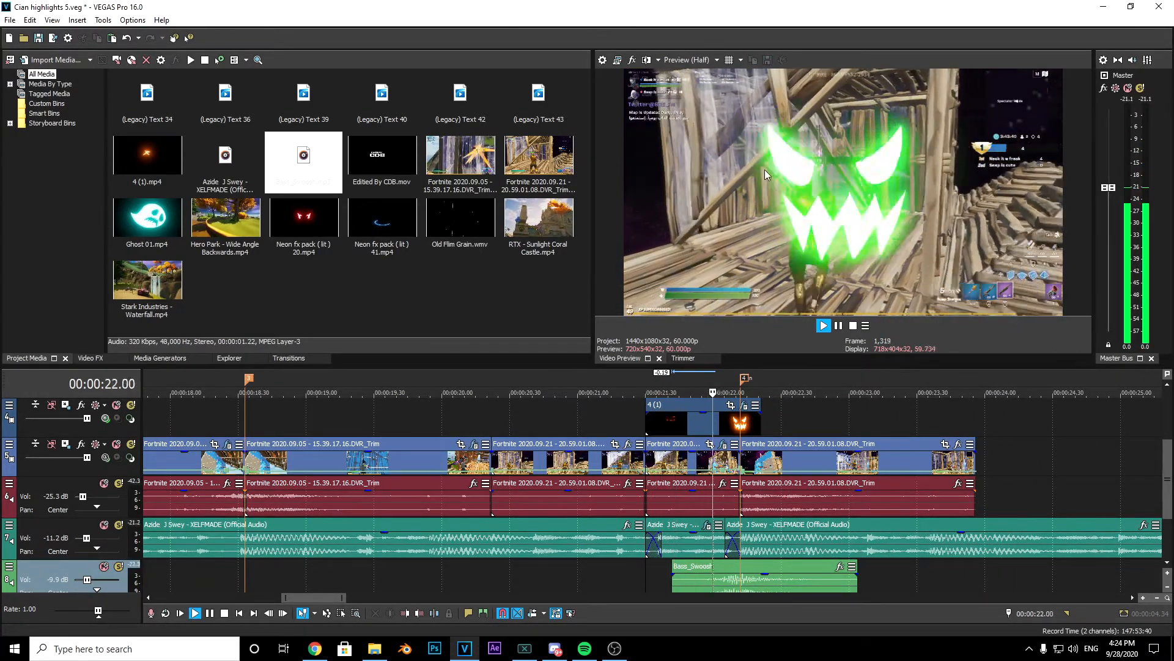
key("space")
Apply the S_Shake effect with the highlight shake preset to the gameplay clip after the second kill marker
left_click(762, 469)
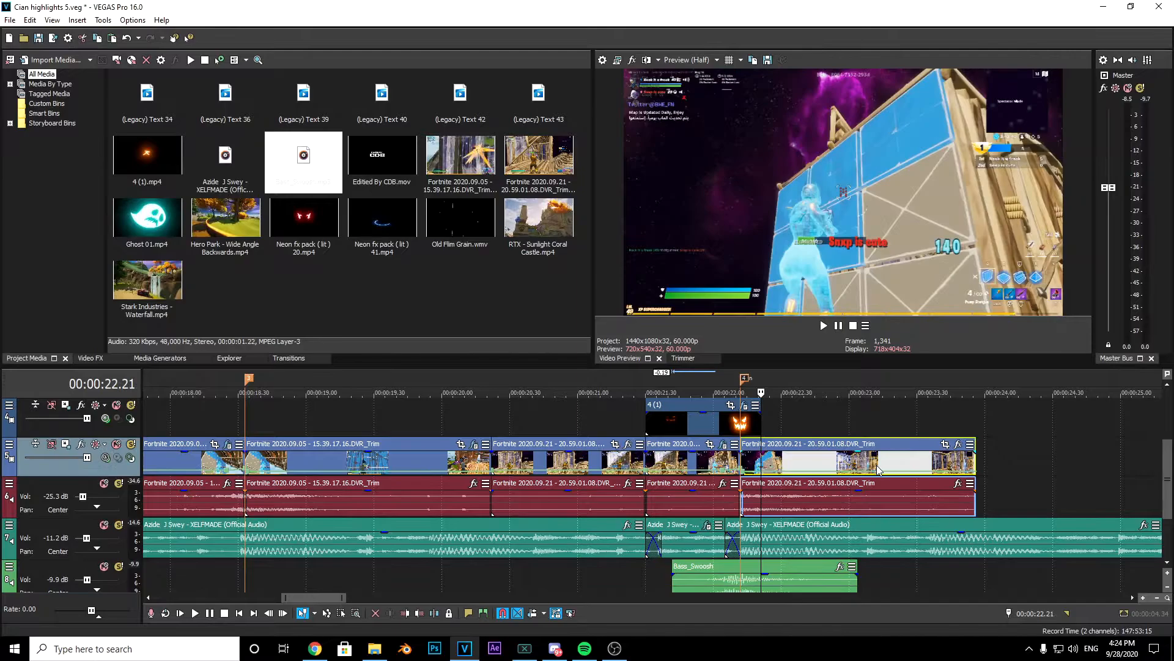
left_click(90, 358)
type("shake")
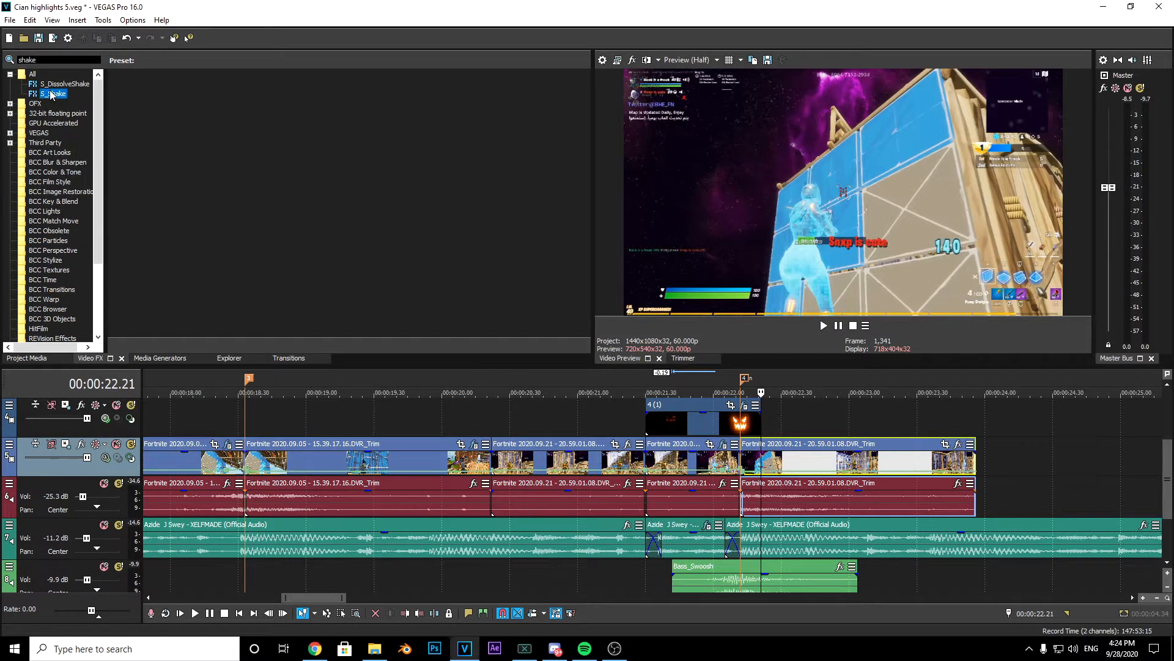
left_click_drag(199, 92, 785, 460)
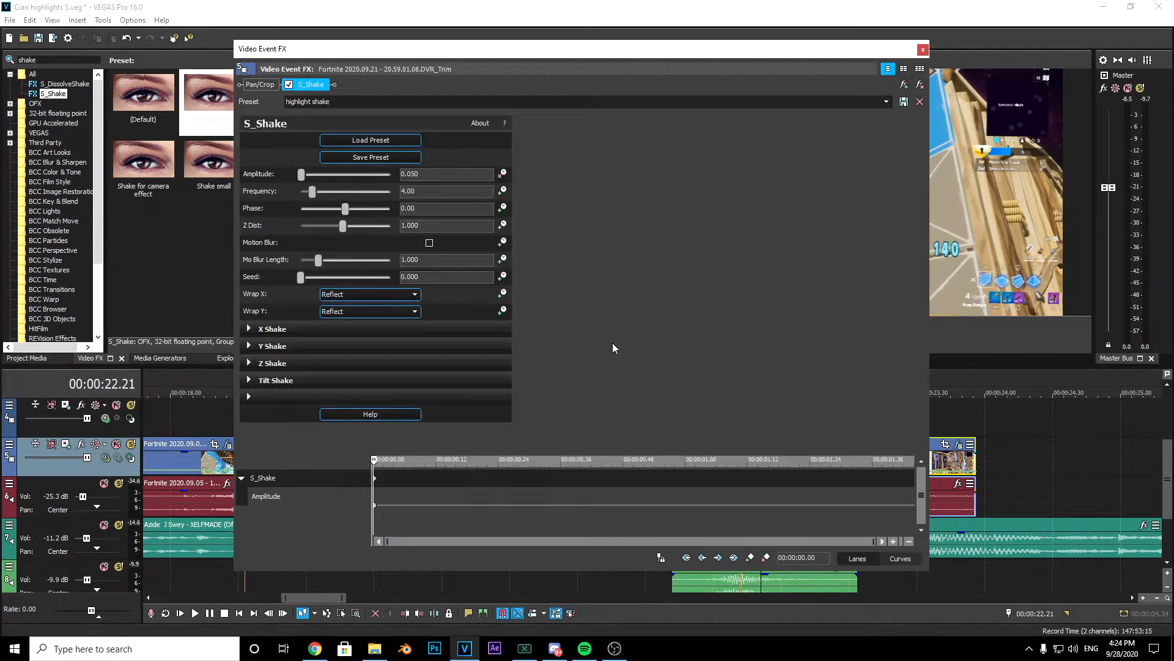
Animate the shake amplitude down to 0.000 at the clip's end at 1.44, and play back the result
left_click_drag(379, 466, 915, 471)
left_click_drag(304, 174, 147, 180)
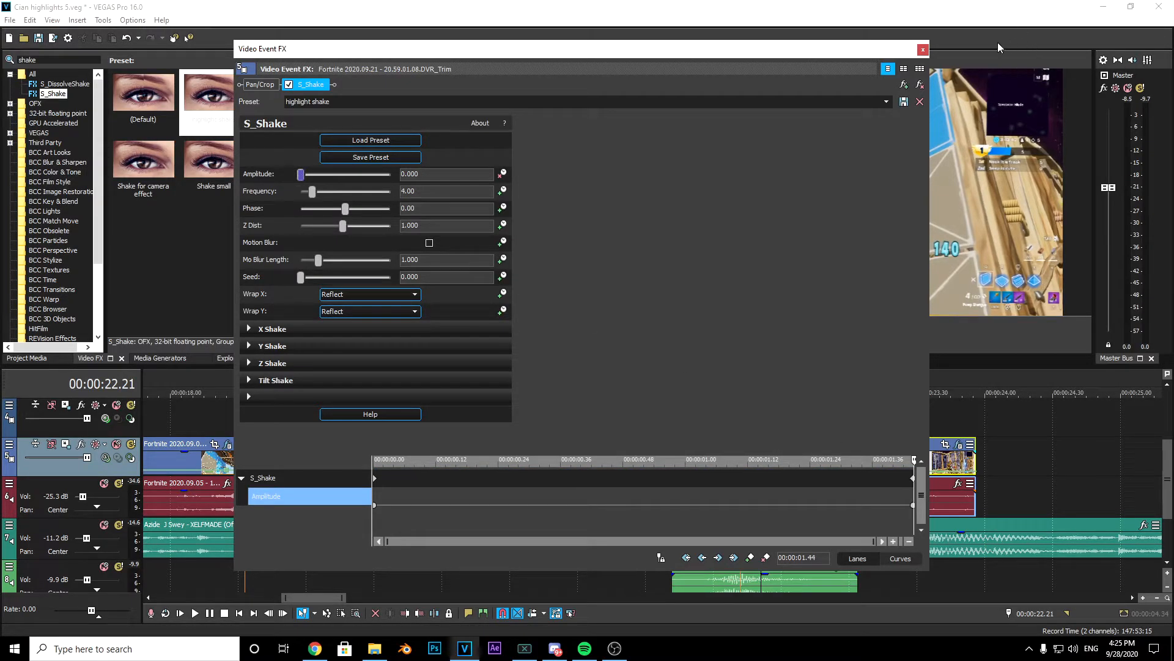
left_click(922, 52)
key("space")
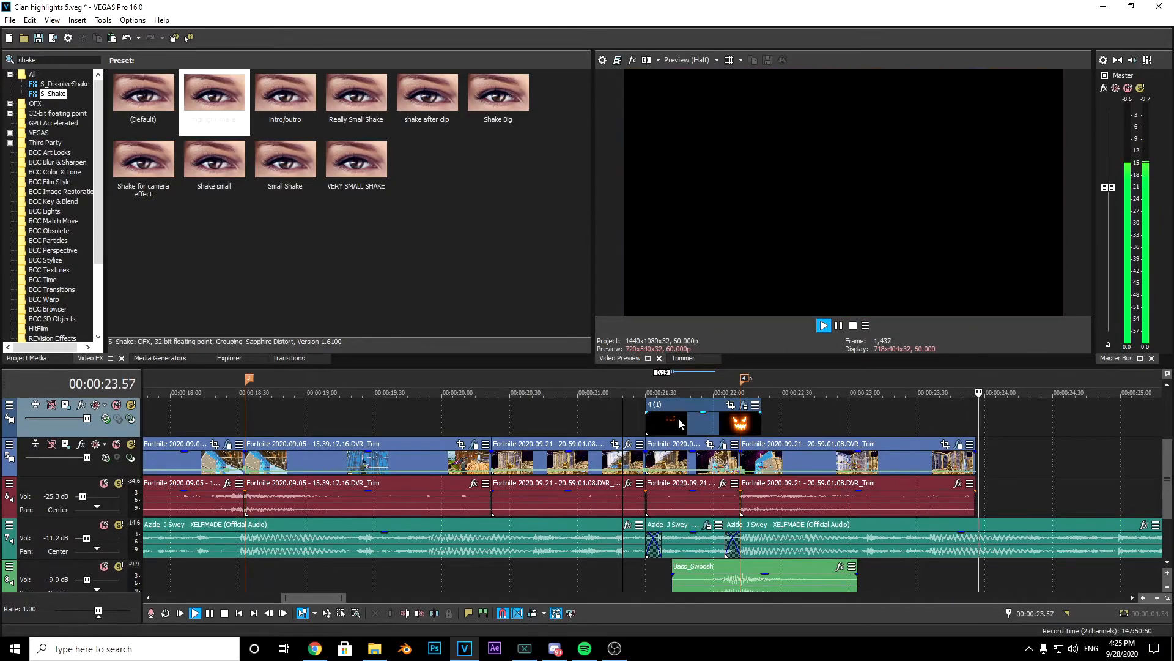
key("space")
Play back the rest of the edited gameplay past the last marker to the end of the clips, and show the project media
scroll(858, 501, "down", 5)
left_click(275, 421)
scroll(270, 422, "down", 6)
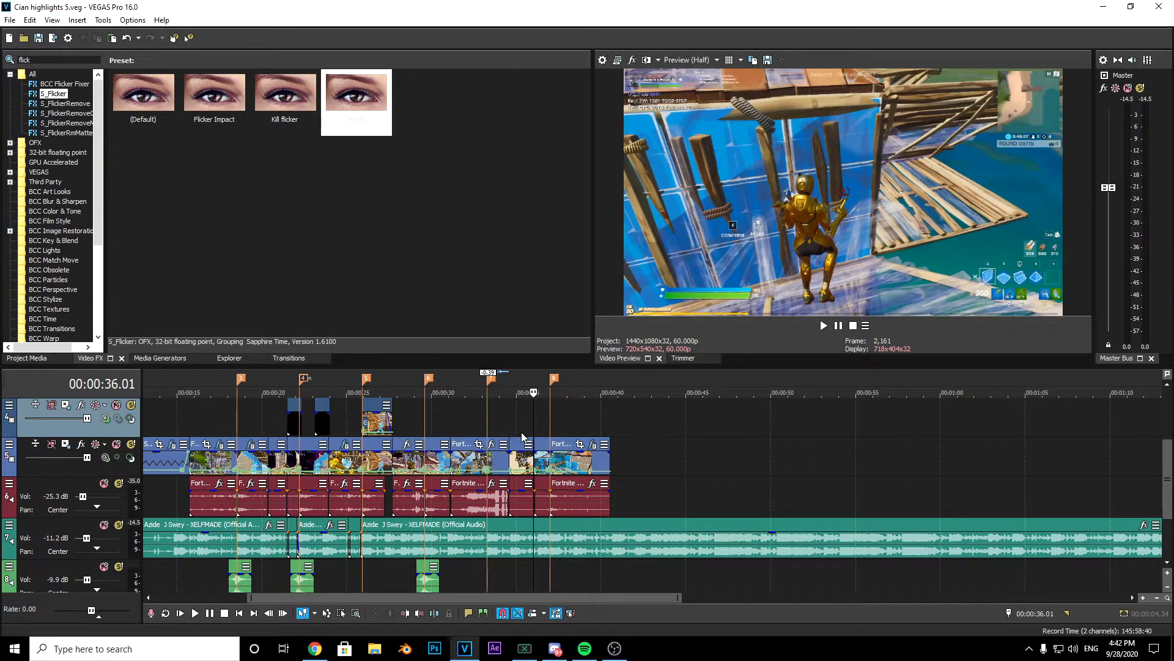
scroll(523, 437, "up", 3)
left_click(472, 412)
key("space")
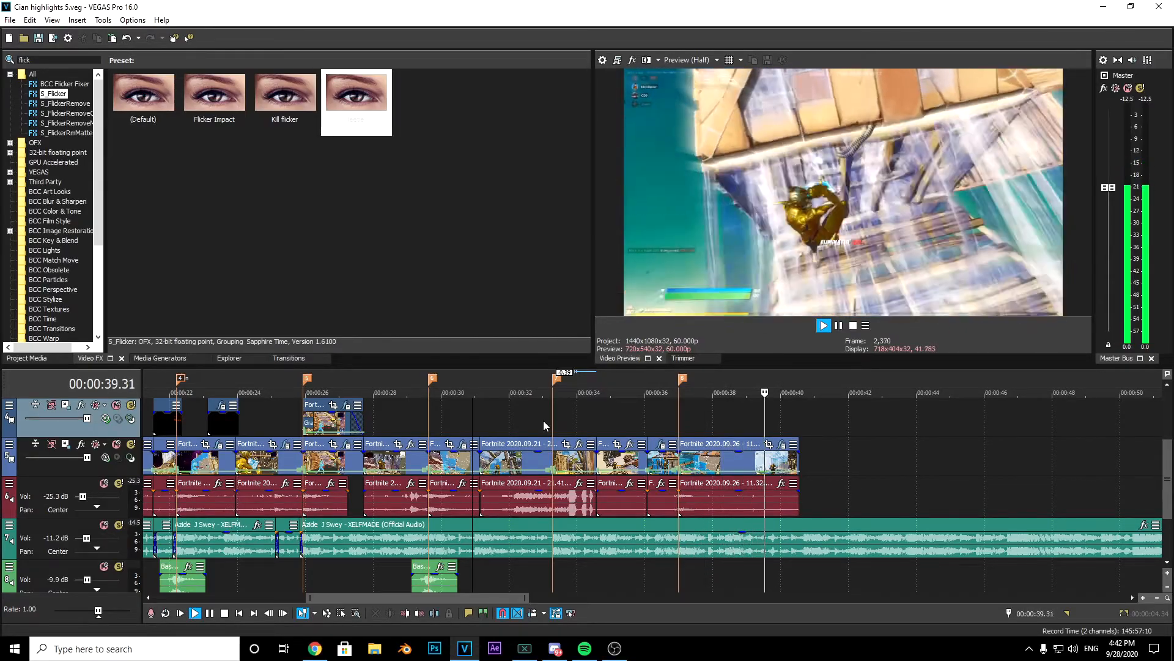
left_click(838, 326)
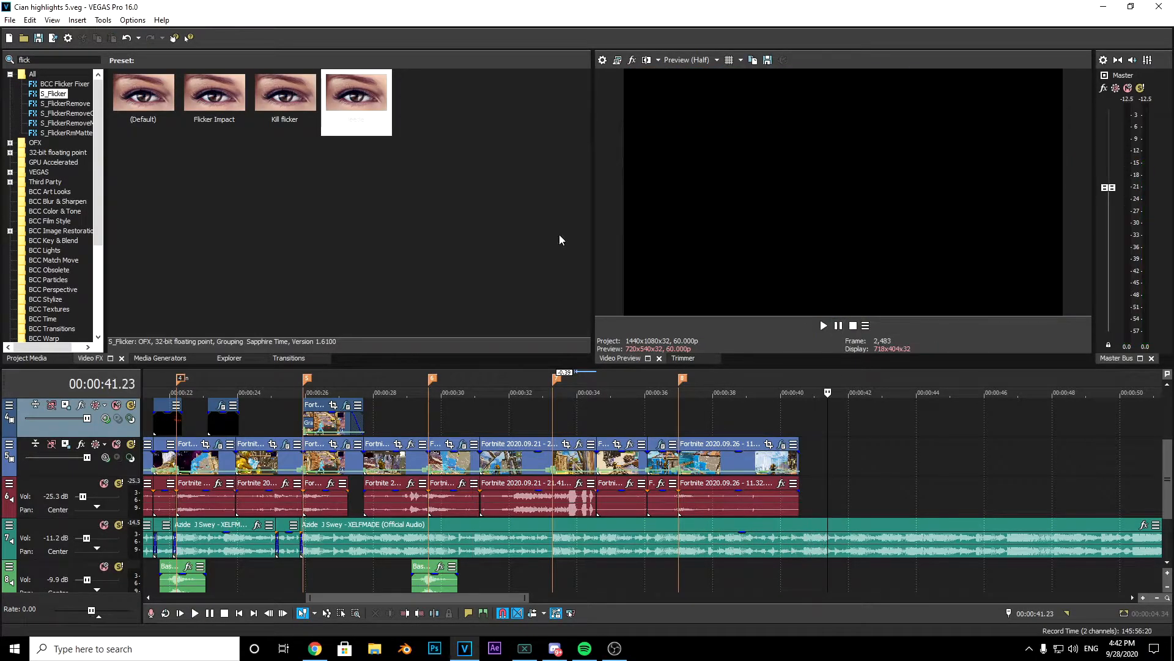
left_click(27, 358)
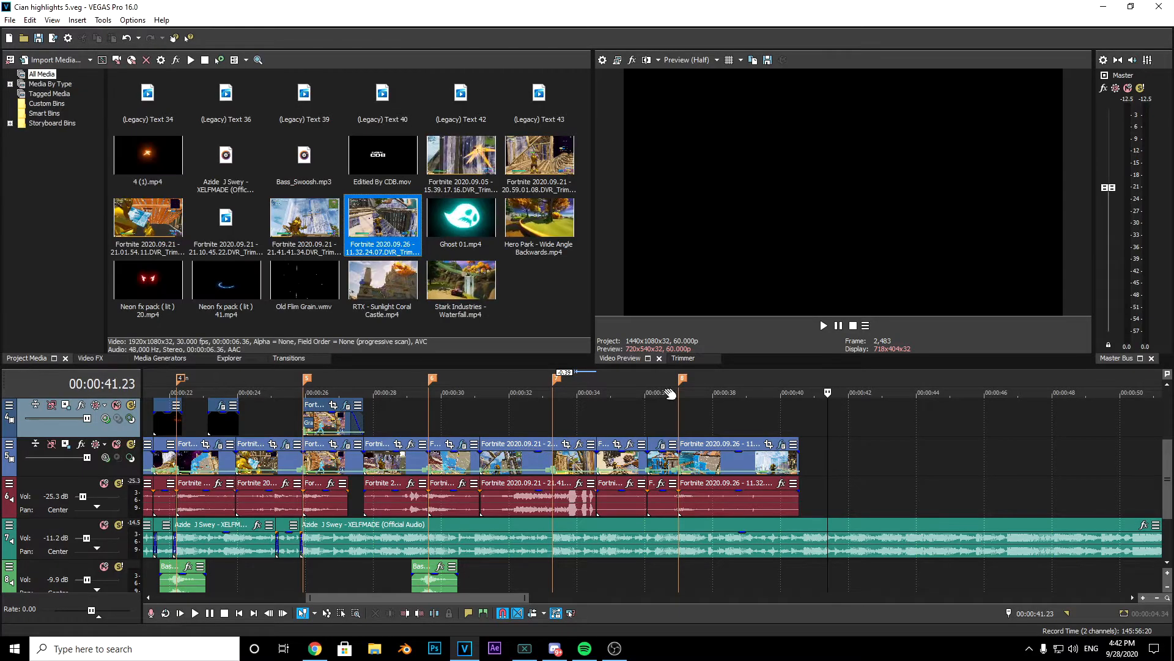
Import The Authority - Sunrise.mp4 and place it on the gameplay video track directly after the last gameplay clip
left_click(801, 419)
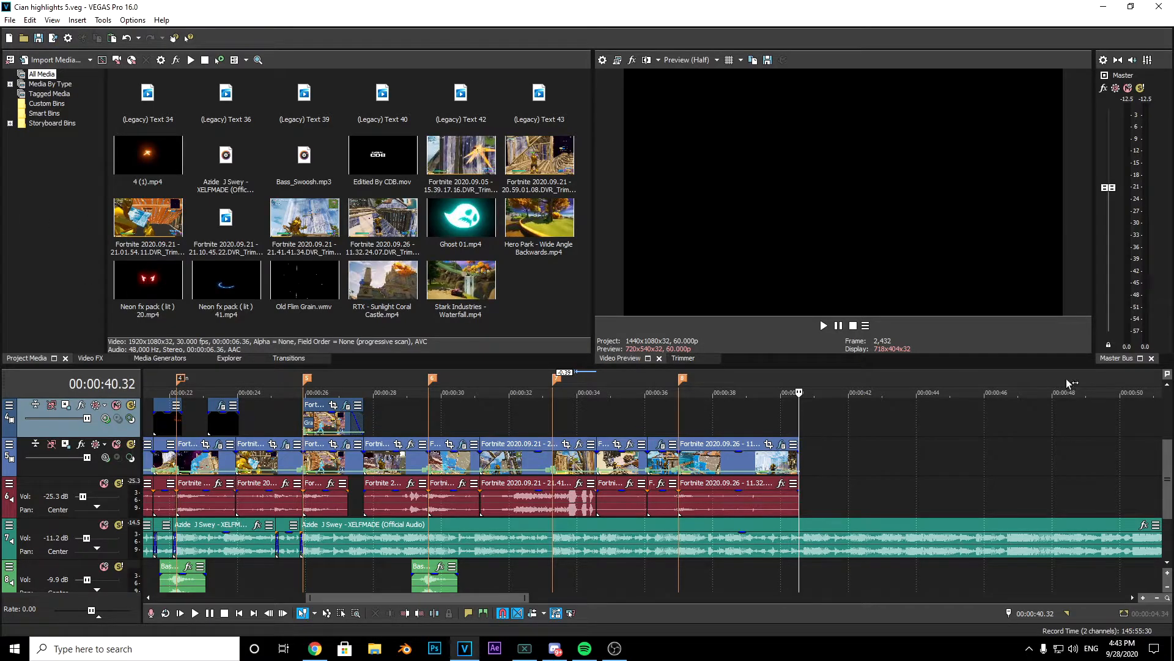
key("alt+Tab")
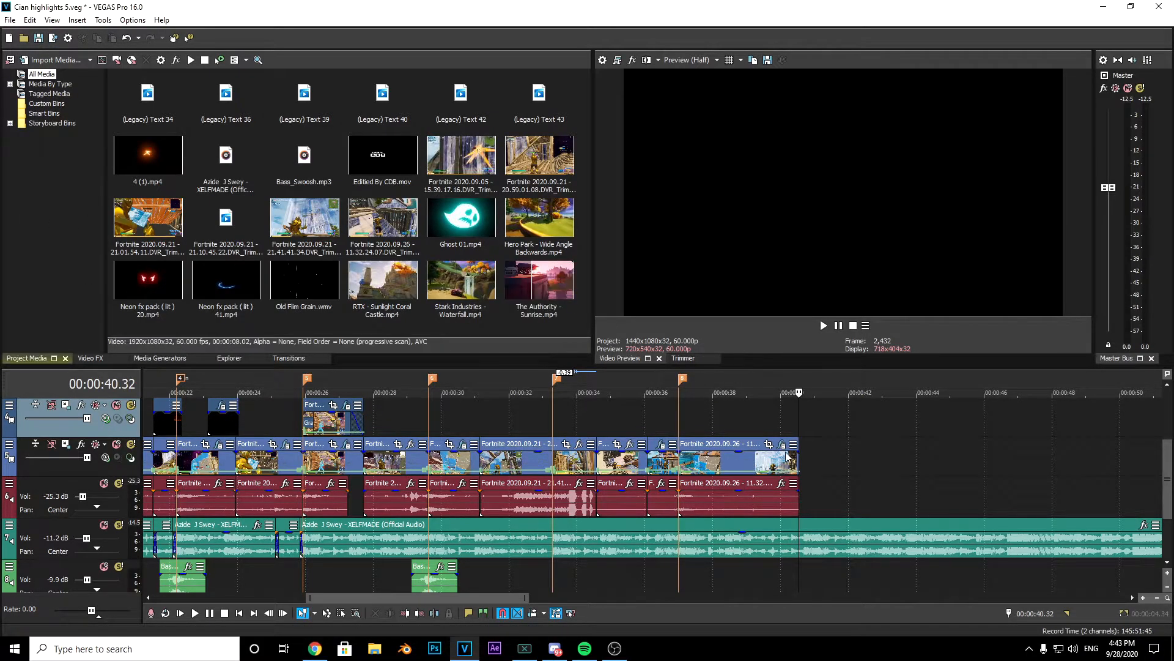
left_click_drag(540, 281, 802, 458)
scroll(986, 464, "down", 2)
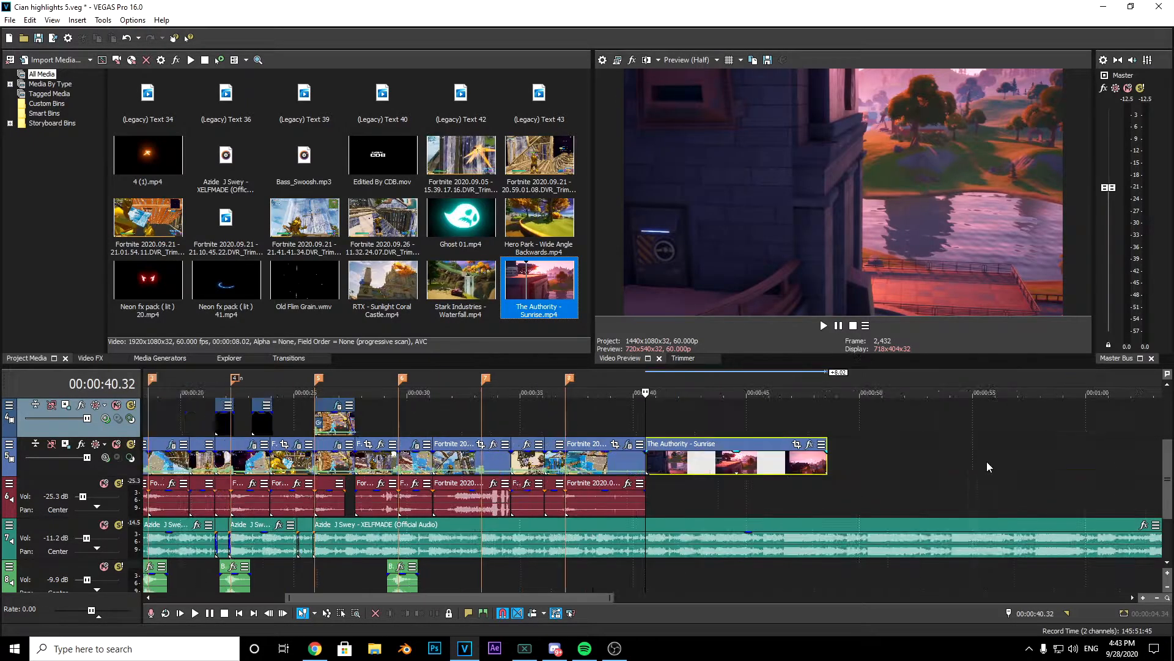
scroll(813, 471, "up", 2)
Play back the sunrise clip with the music from the end of the last gameplay clip
left_click(844, 499)
left_click(843, 499)
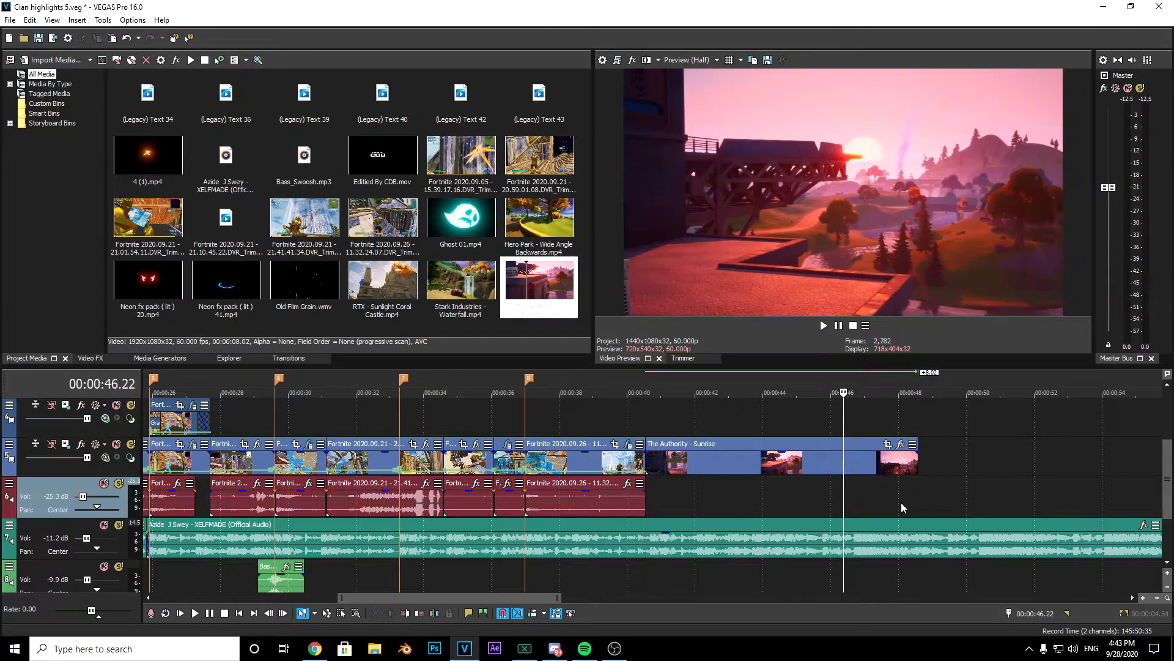
left_click(910, 498)
left_click(665, 481)
left_click(651, 480)
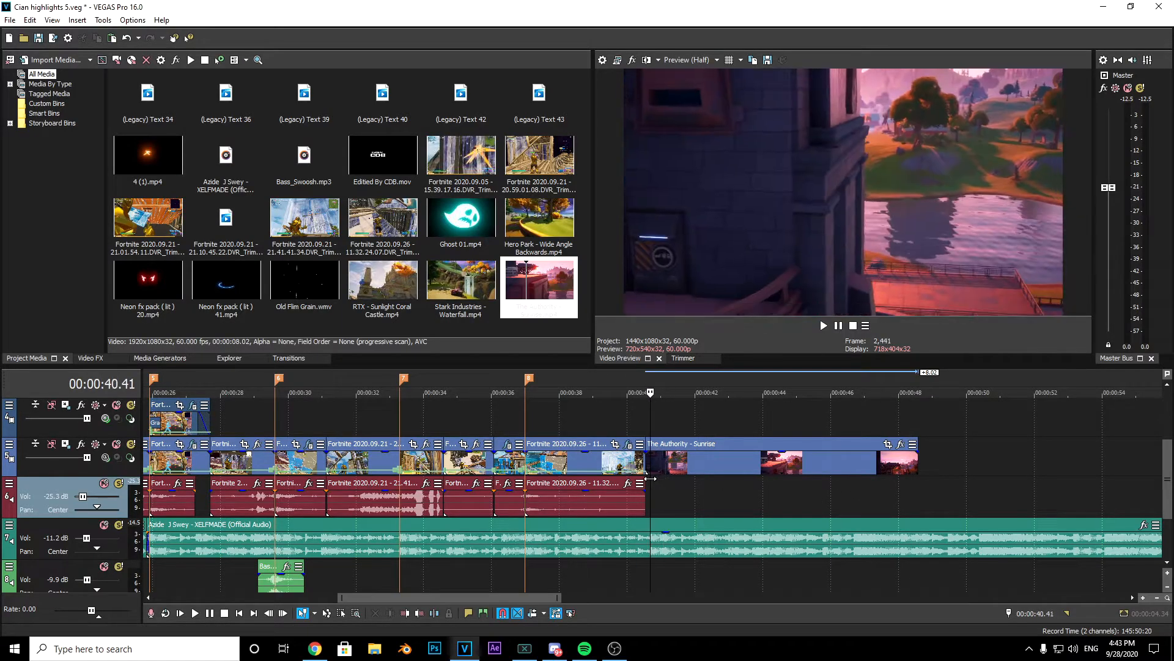
left_click(647, 485)
key("space")
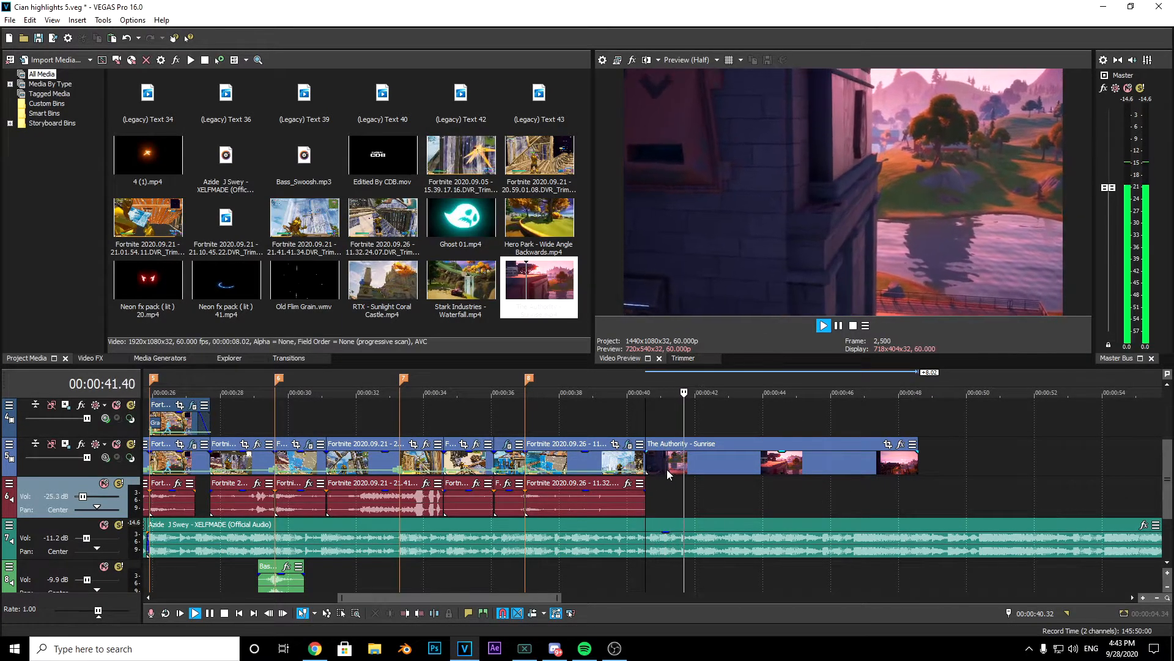
left_click(839, 326)
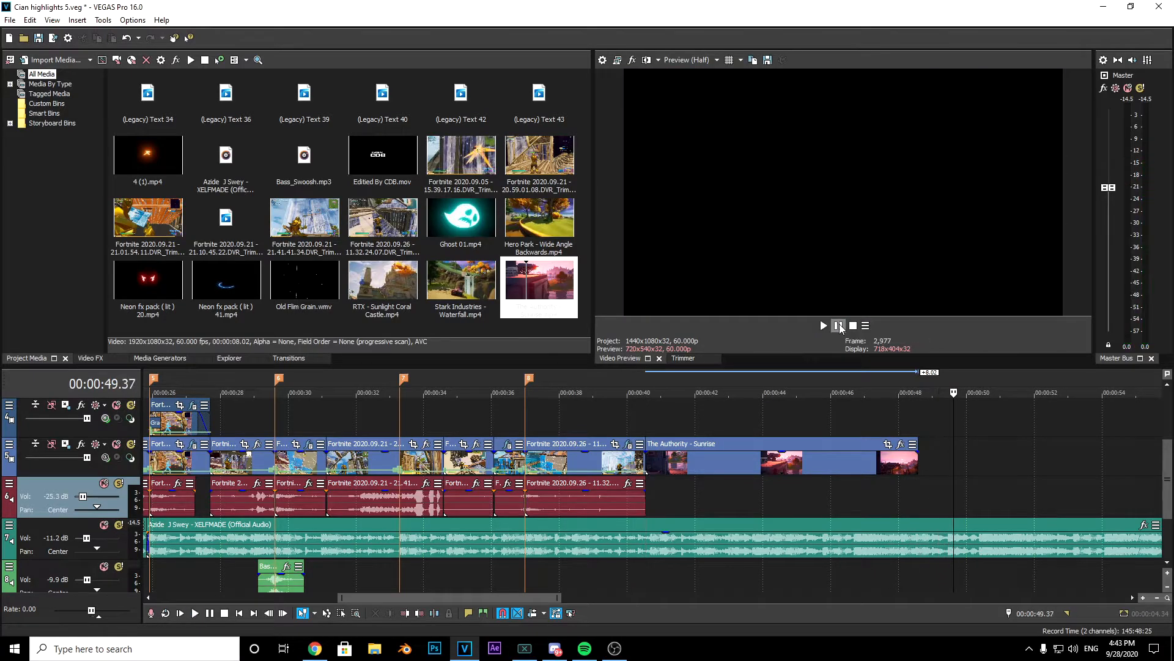
Time-stretch the sunrise clip to end at about 00:00:50.12, and delete the music beyond the clip's end
left_click_drag(916, 456, 973, 457)
left_click(974, 507)
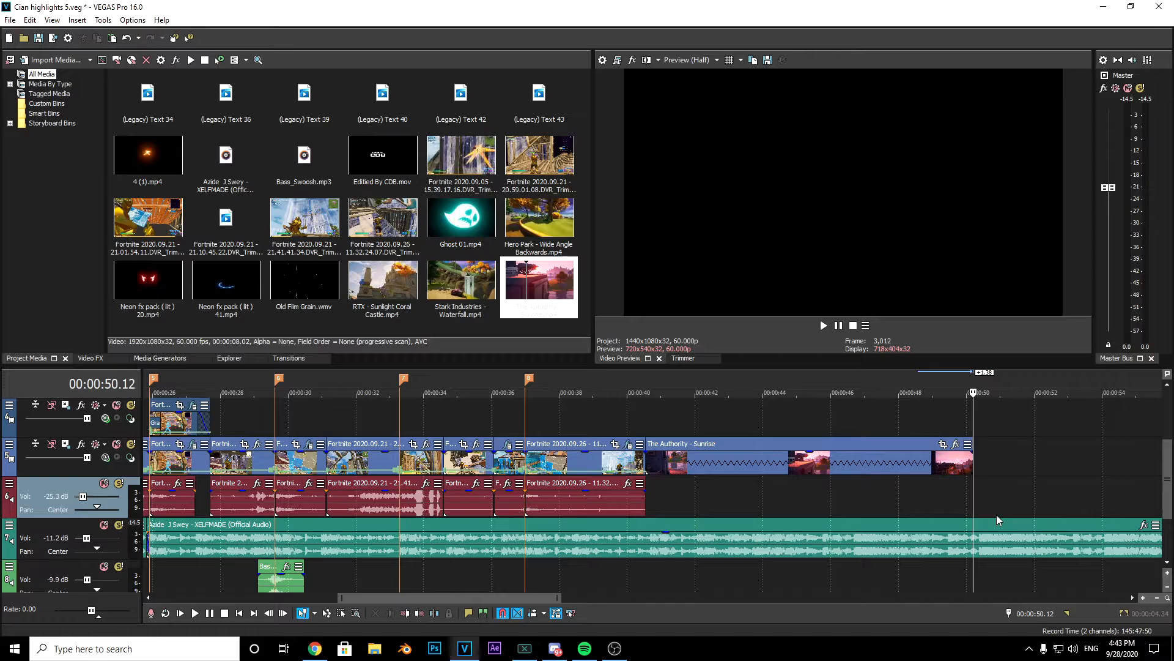
key("space")
key("space")
left_click(1014, 550)
key("s")
right_click(1013, 553)
left_click(1044, 246)
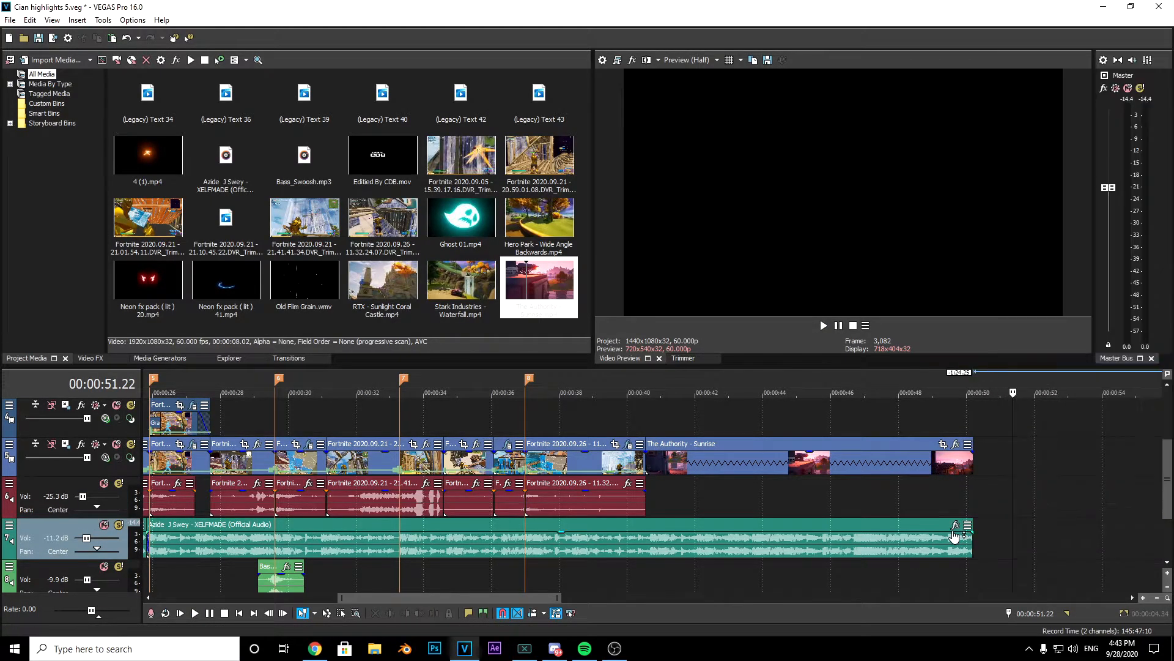
Fade out the music across the whole sunrise clip with a curve that drops quickly at first, and play back the ending
left_click_drag(973, 531, 646, 533)
right_click(686, 536)
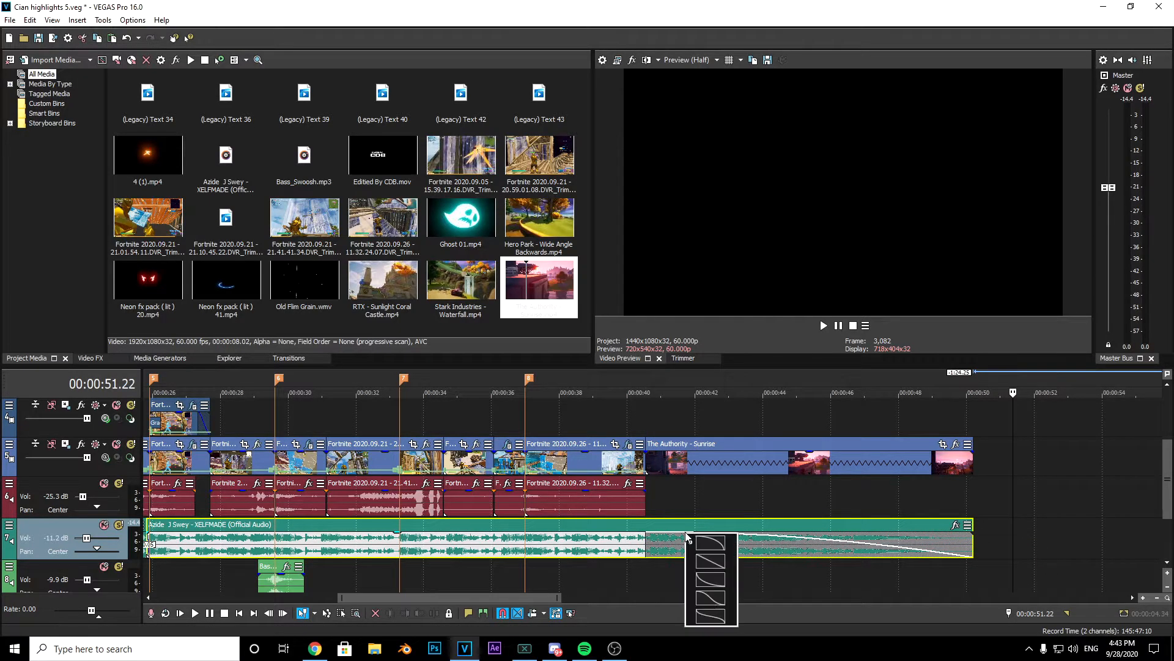
left_click(716, 603)
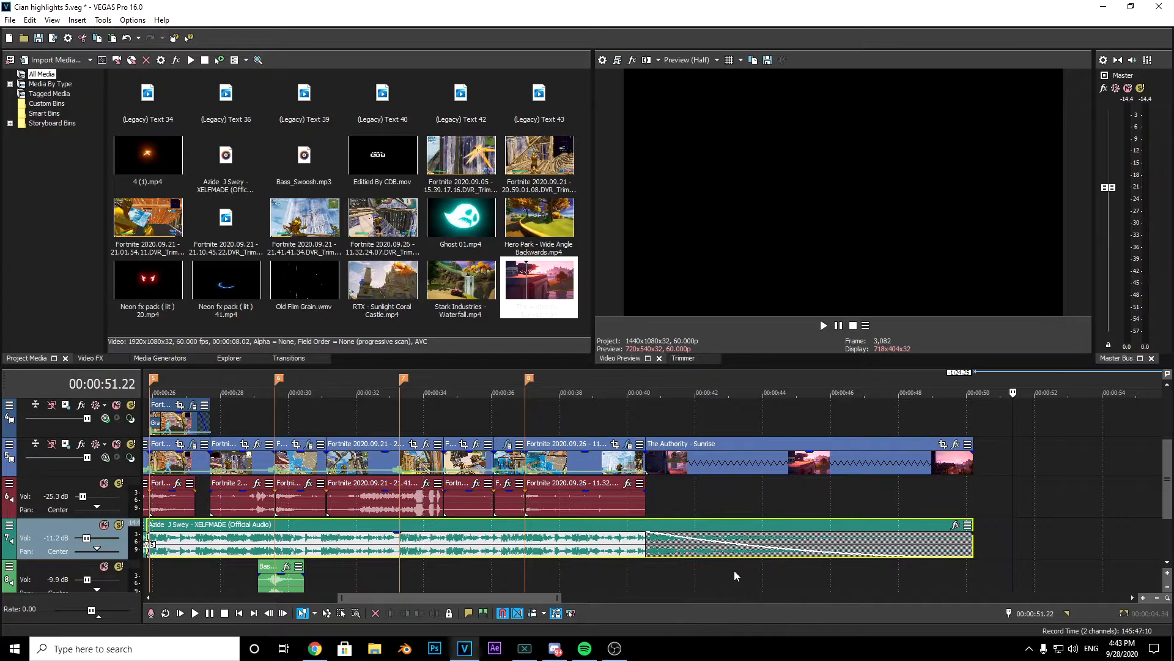
left_click(630, 497)
key("space")
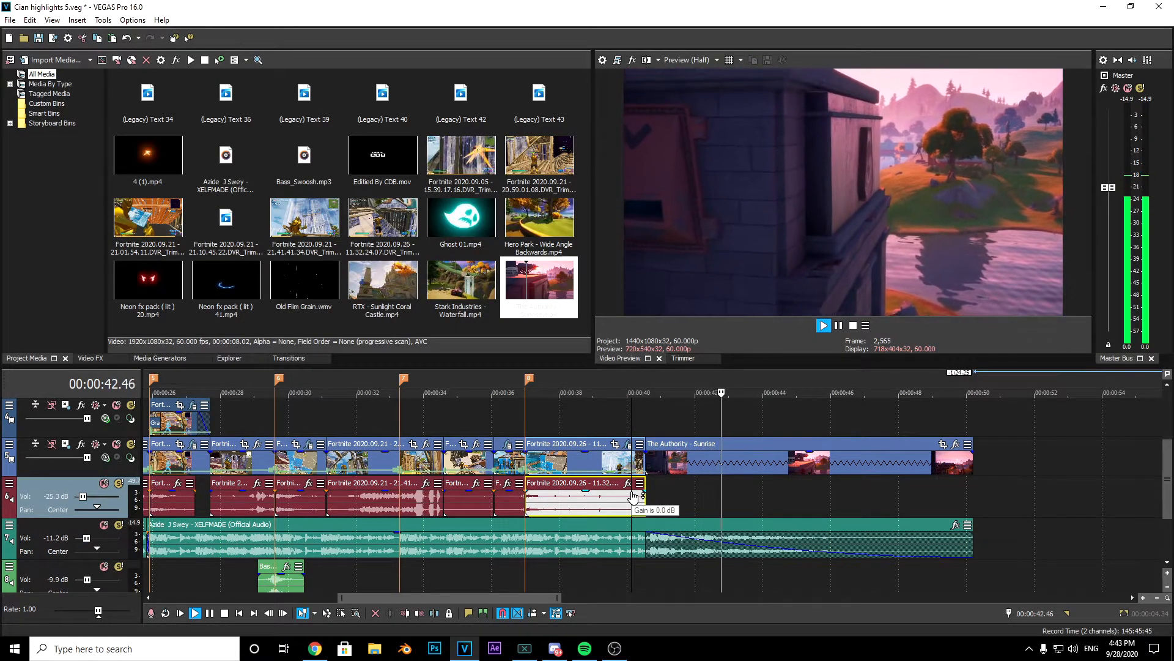
left_click(838, 328)
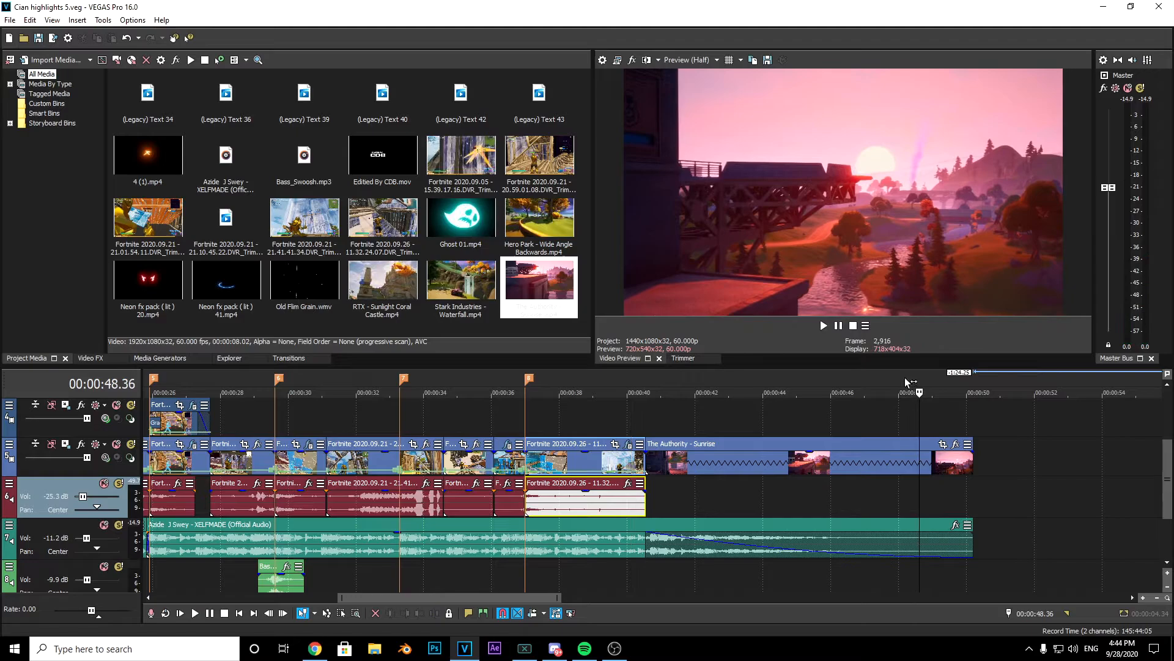
Add the arail mt (Legacy) Text preset reading "thanks for watching" on the track above the sunrise clip, with font size 48
left_click_drag(1167, 474, 1167, 441)
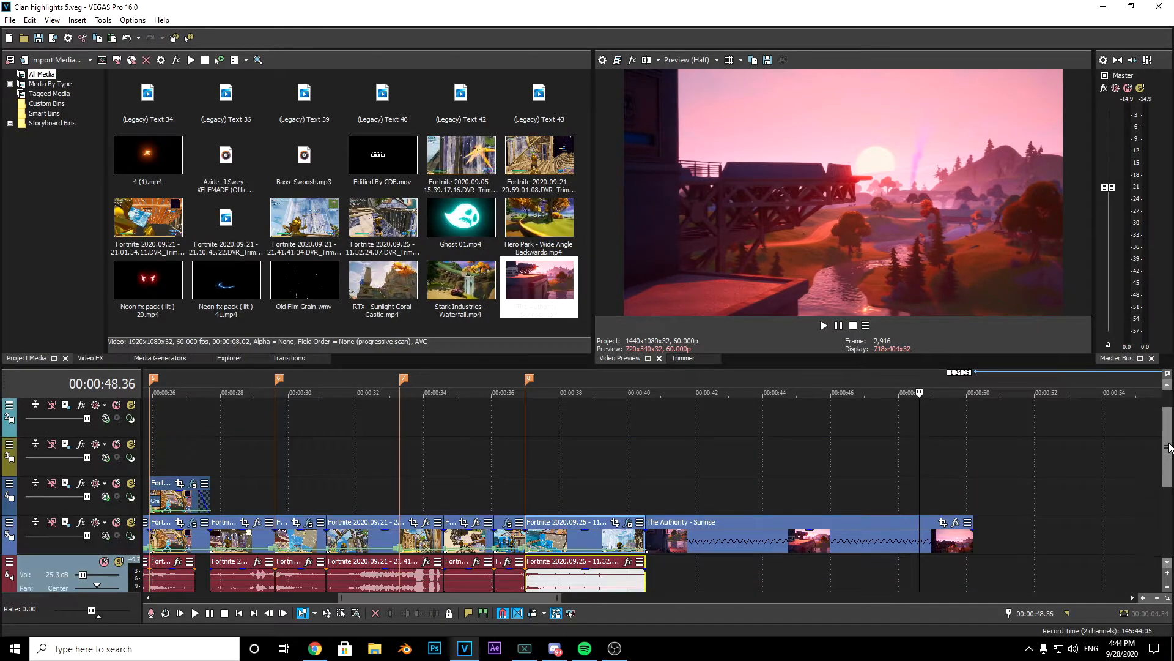
left_click(160, 358)
left_click_drag(512, 235, 660, 513)
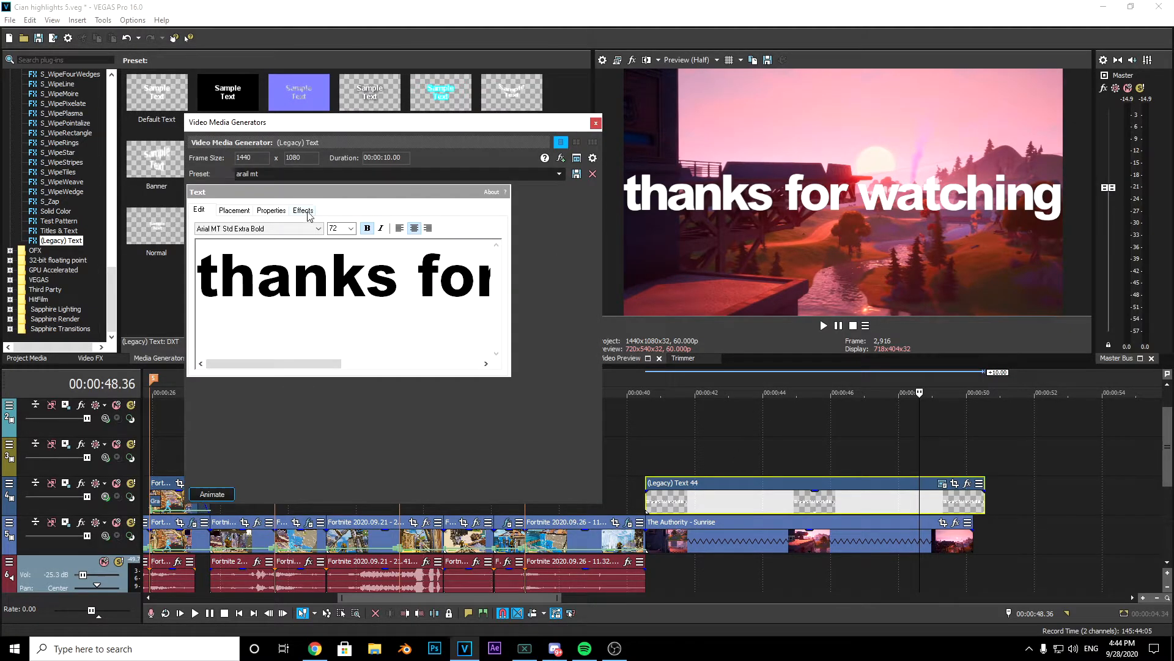
left_click(350, 228)
left_click(313, 287)
left_click_drag(198, 277, 609, 263)
left_click(353, 229)
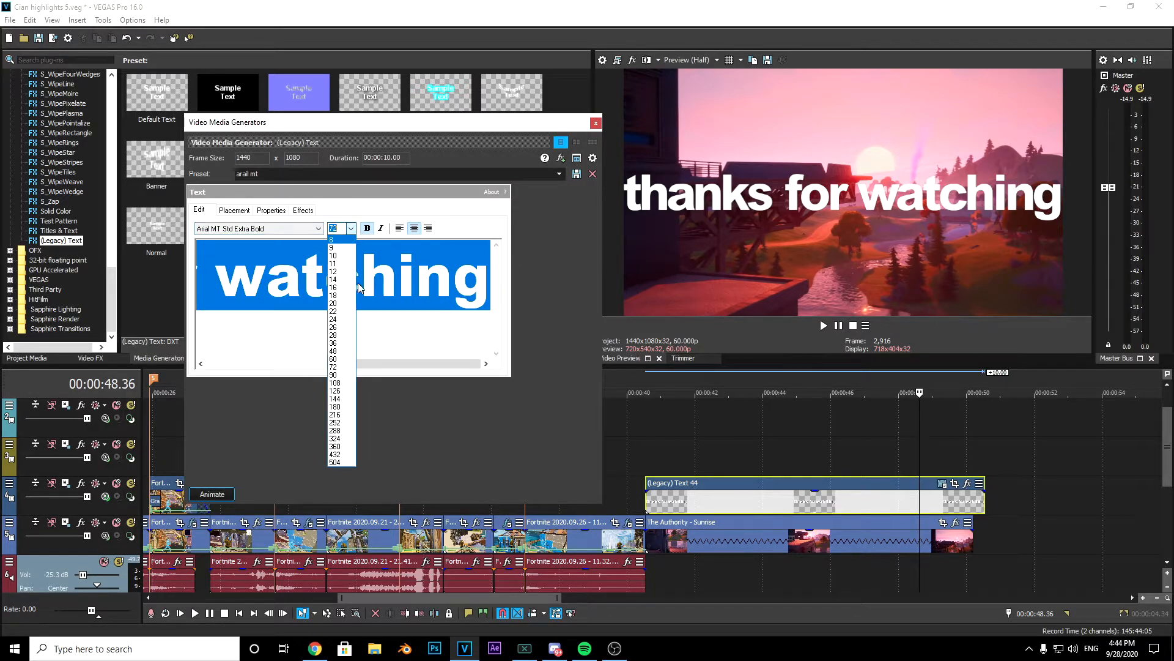
left_click(336, 351)
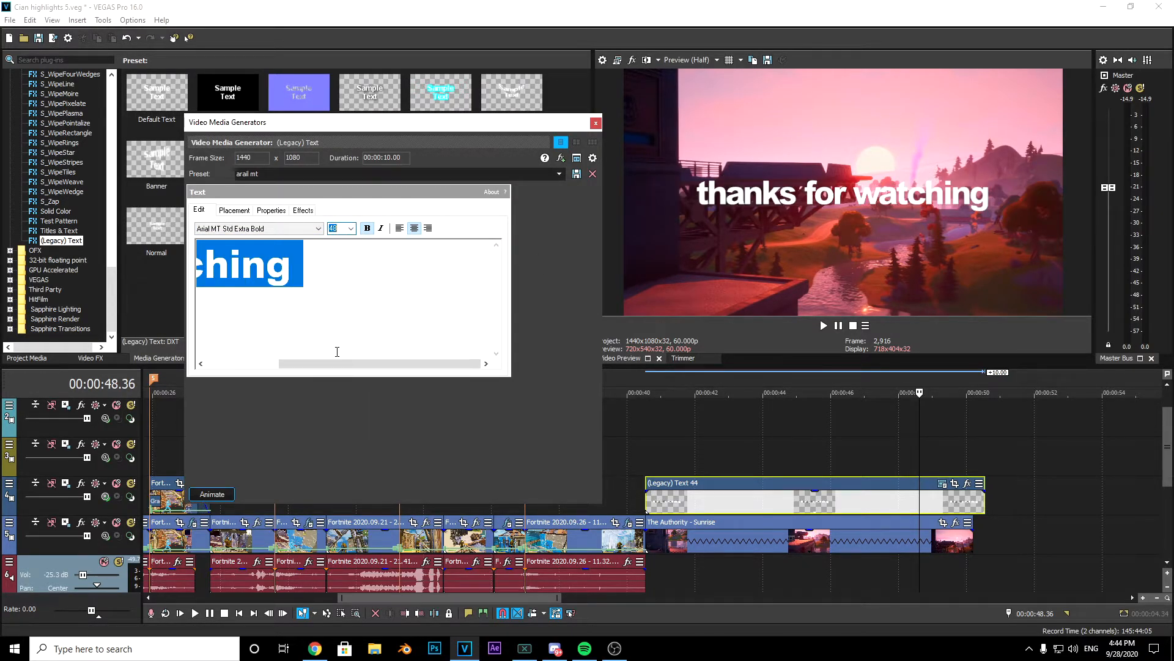
left_click(597, 124)
Trim the "thanks for watching" text to the sunrise clip's end and pan it to X Center 699.8, Y Center 935.4
left_click_drag(985, 503, 973, 500)
left_click(943, 484)
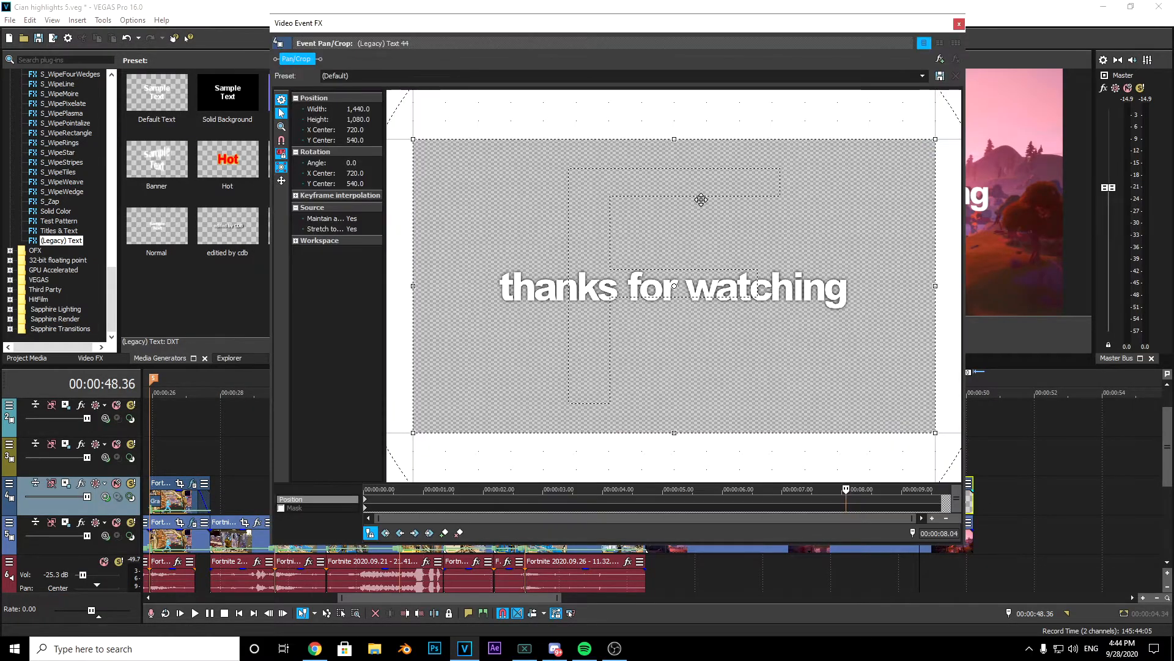
left_click_drag(700, 197, 718, 343)
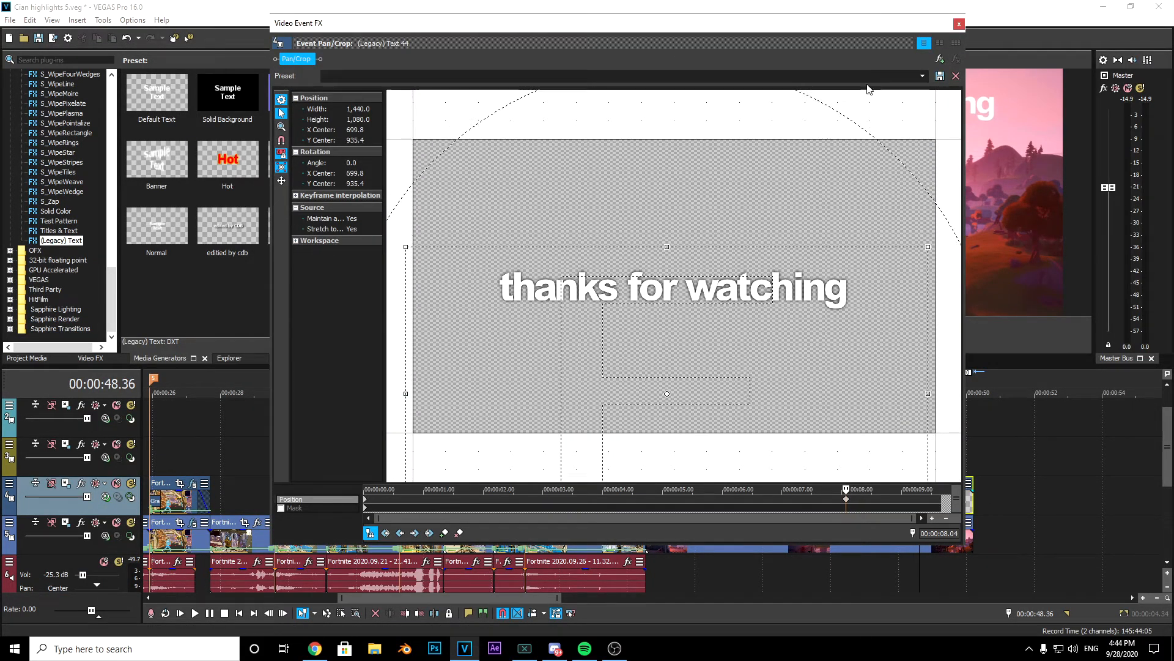
left_click(959, 24)
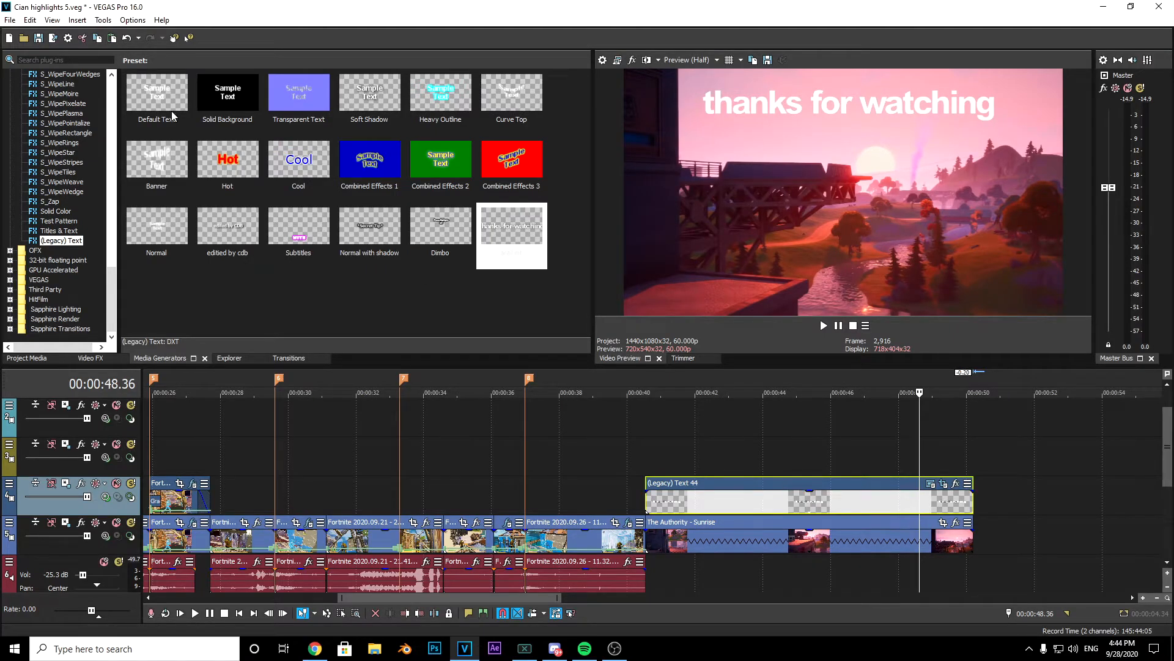
Add another arail mt (Legacy) Text on the track above the "thanks for watching" event, replacing its wording with "subscri"
left_click_drag(520, 245, 647, 461)
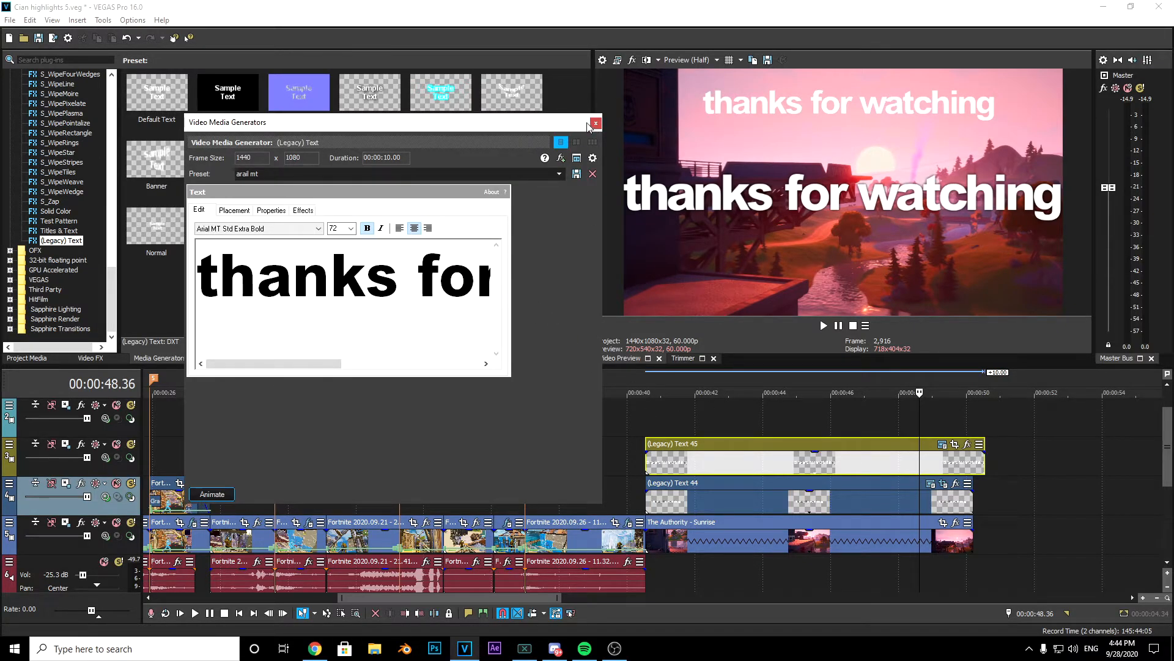
left_click_drag(198, 263, 586, 263)
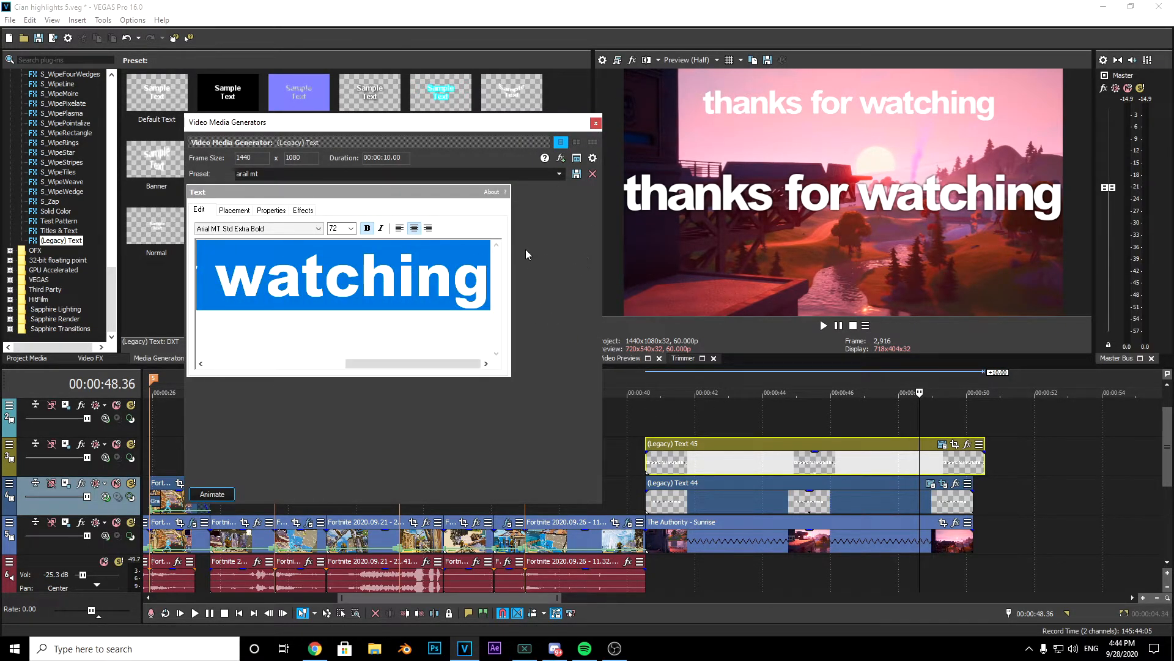
type("subscri")
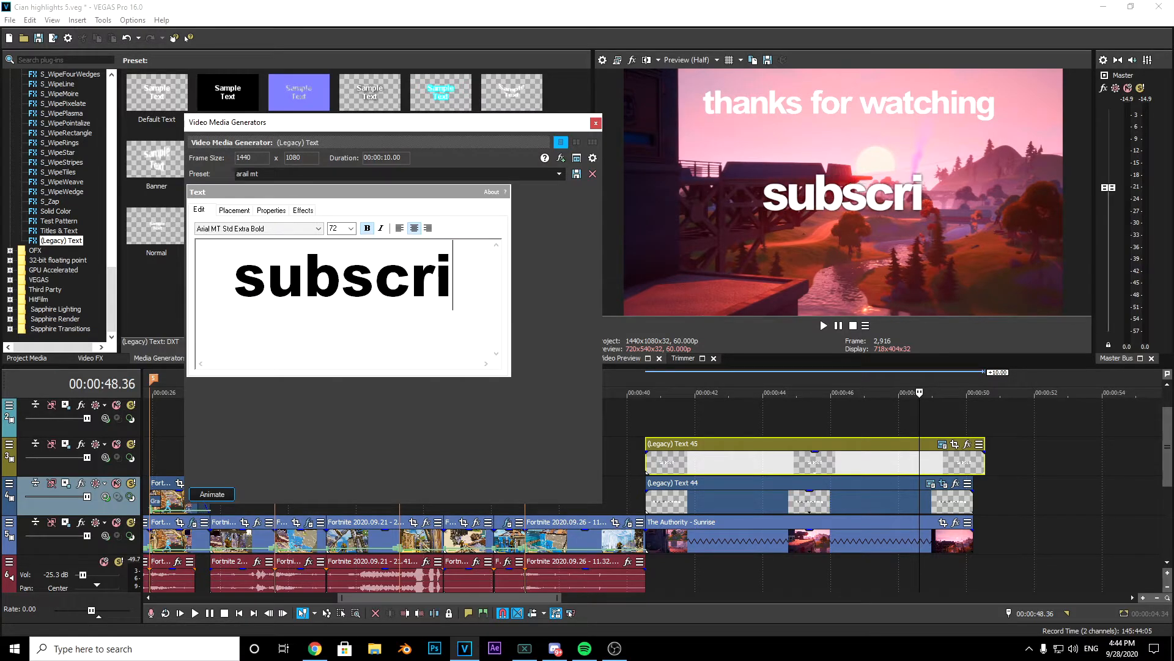